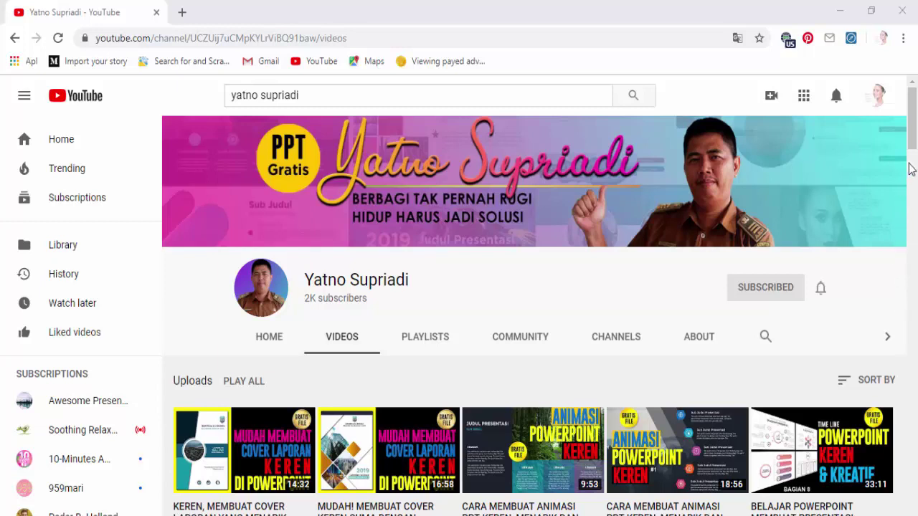
Scroll the channel's Videos page down and back up, then return to the PowerPoint example deck.
left_click_drag(915, 136, 915, 152)
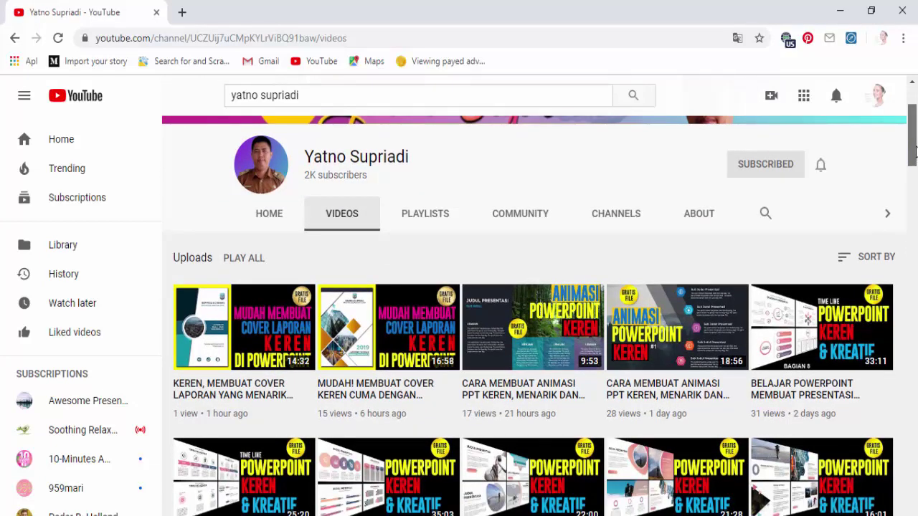
mouse_move(915, 150)
left_mouse_down()
mouse_move(914, 420)
mouse_move(914, 115)
left_mouse_up()
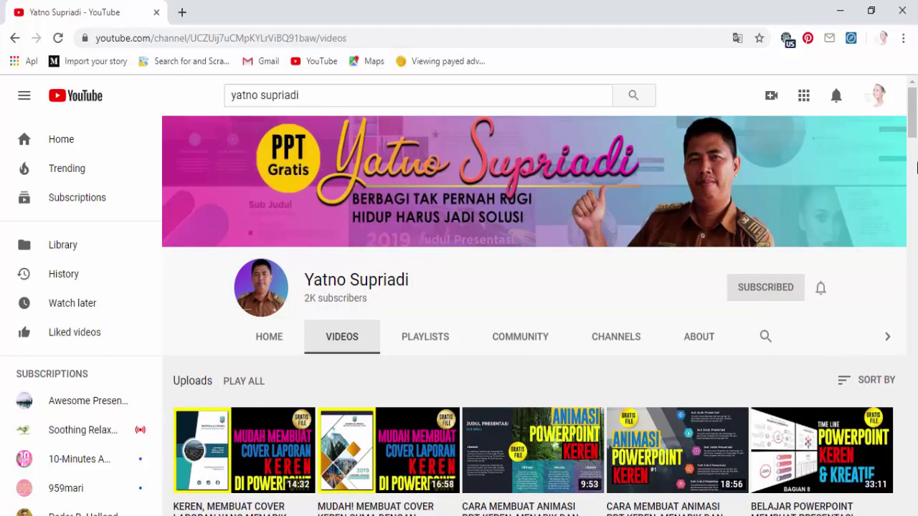
left_click(913, 118)
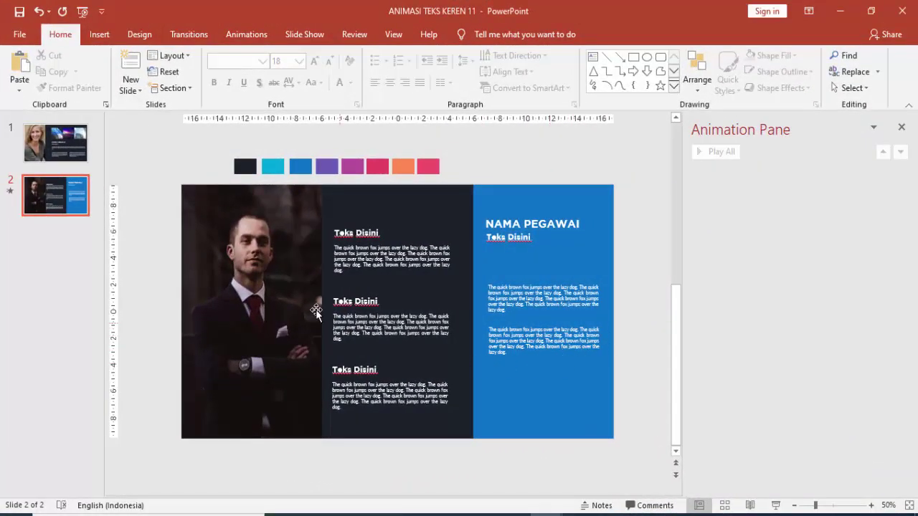
Preview slides 1 and 2 of the ANIMASI TEKS KEREN 11 example, then close it.
left_click(56, 143)
left_click(61, 190)
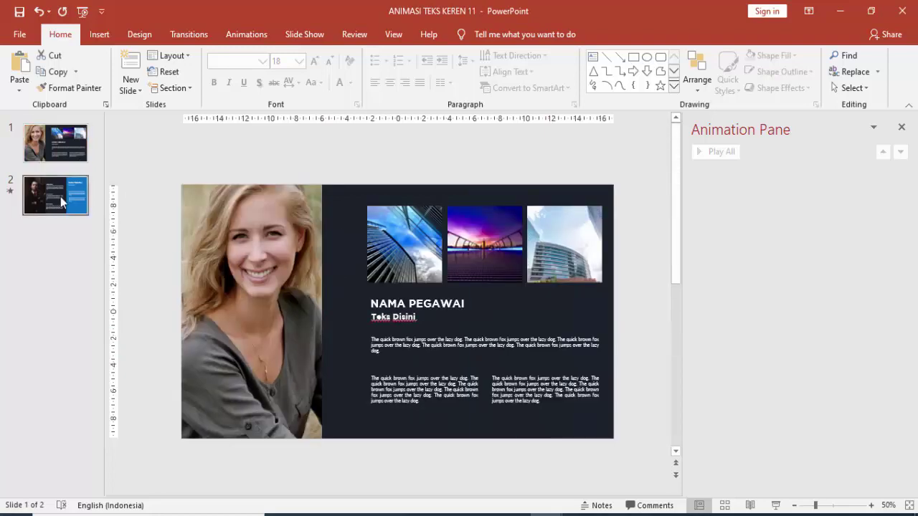
left_click(60, 159)
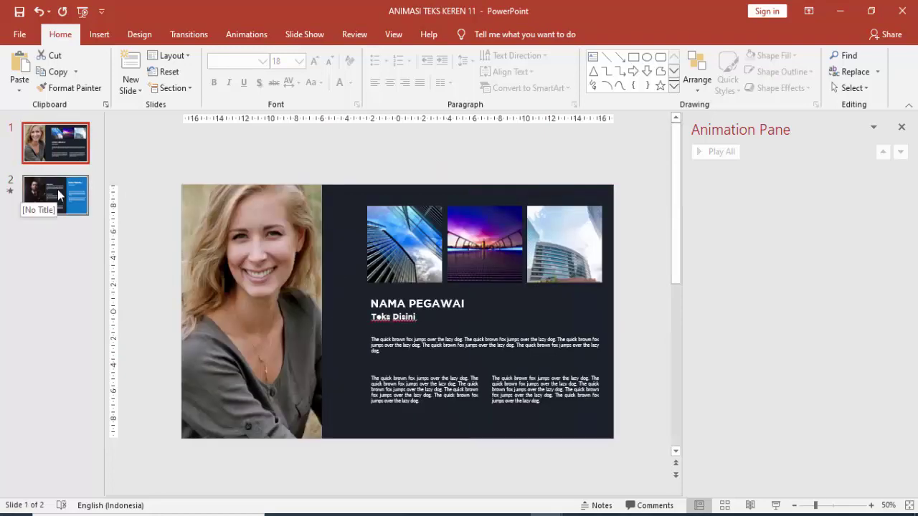
left_click(58, 190)
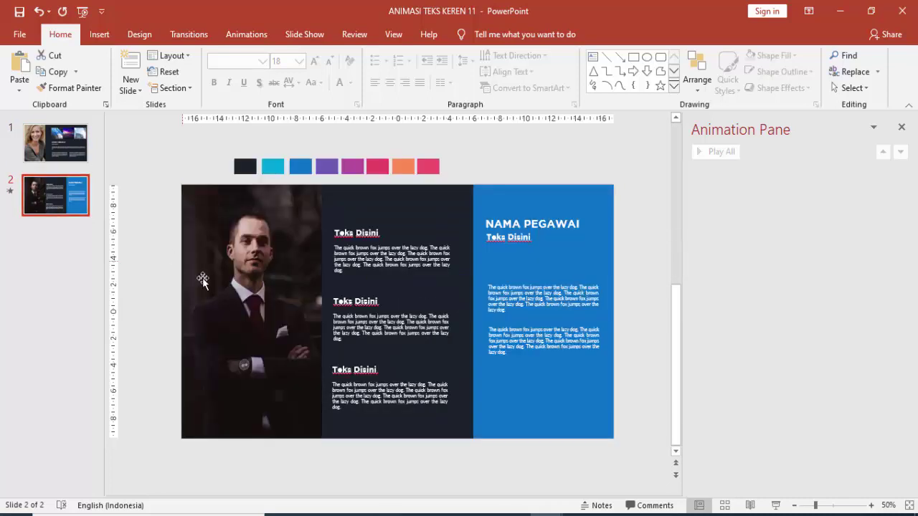
left_click(196, 153)
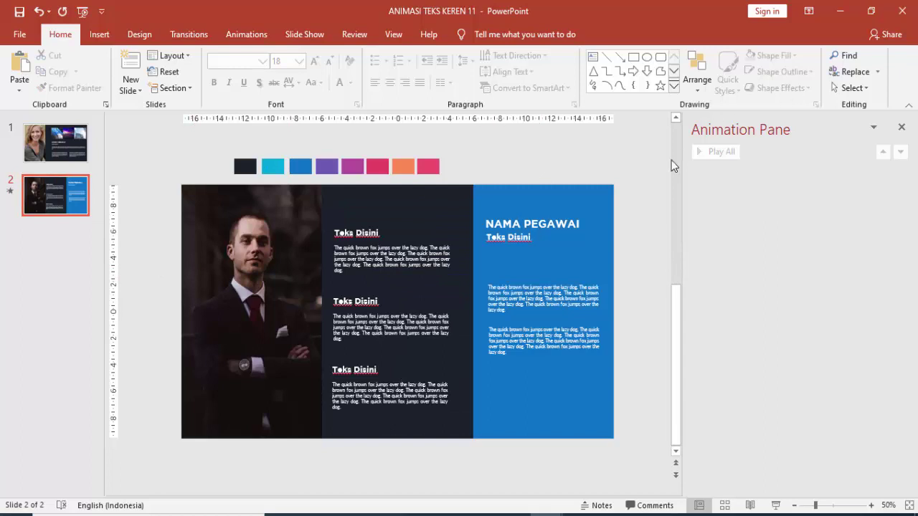
left_click(902, 16)
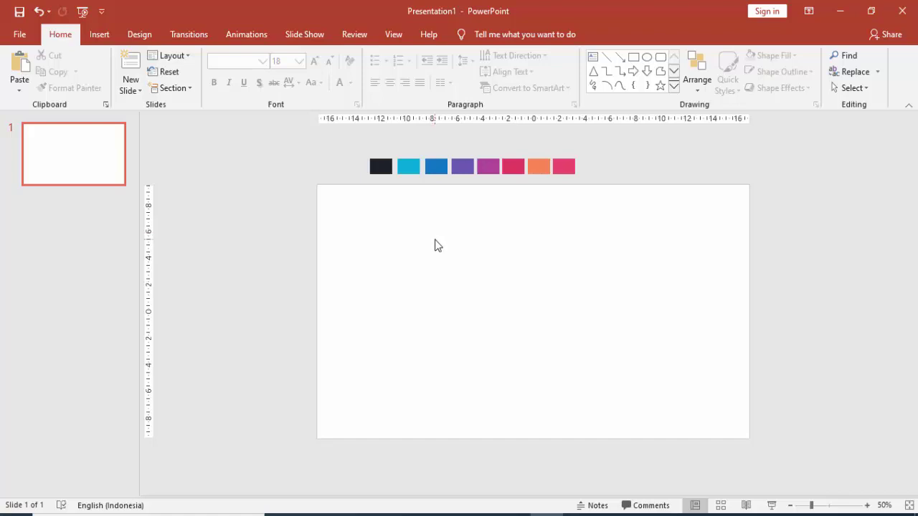
Fill the slide background with the dark navy sampled from the first swatch.
right_click(432, 238)
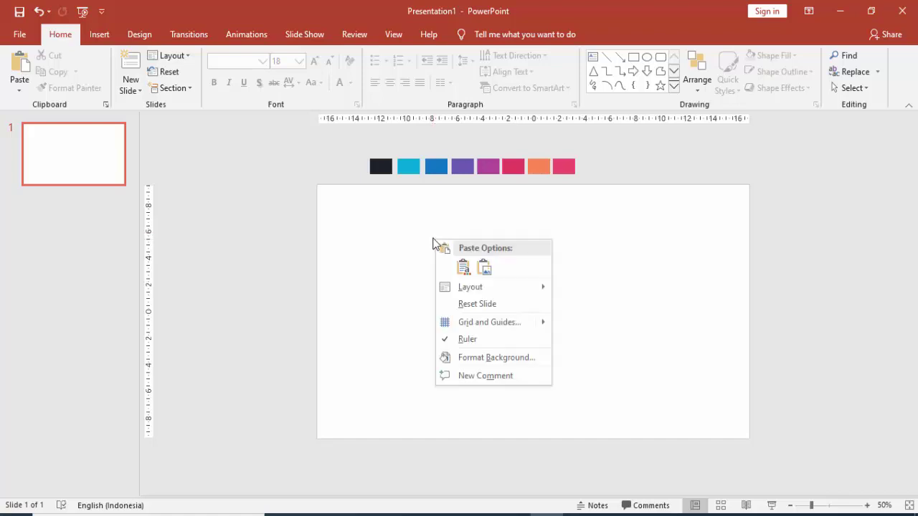
left_click(396, 261)
right_click(442, 237)
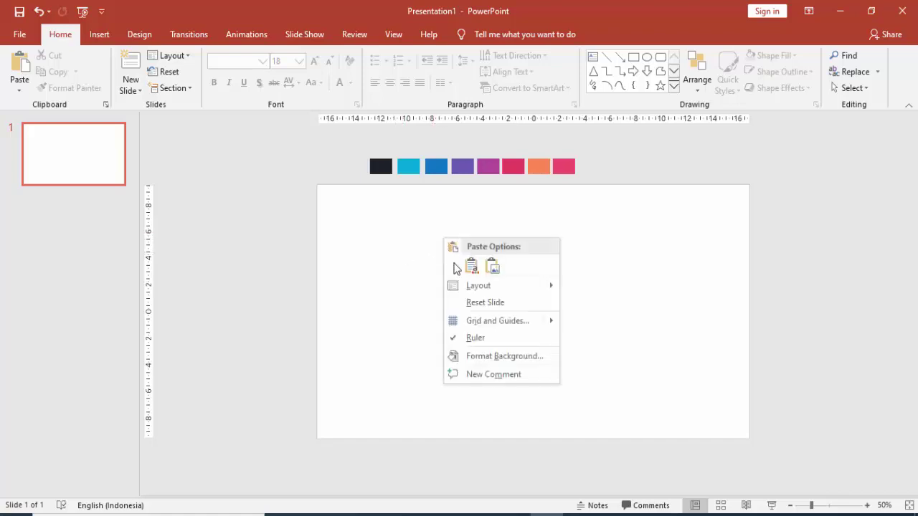
left_click(474, 357)
left_click(880, 296)
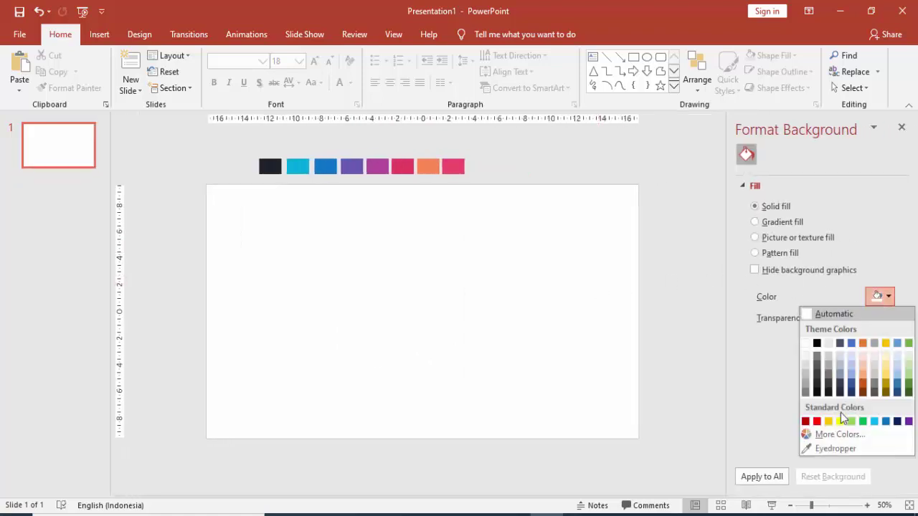
left_click(832, 449)
left_click(278, 168)
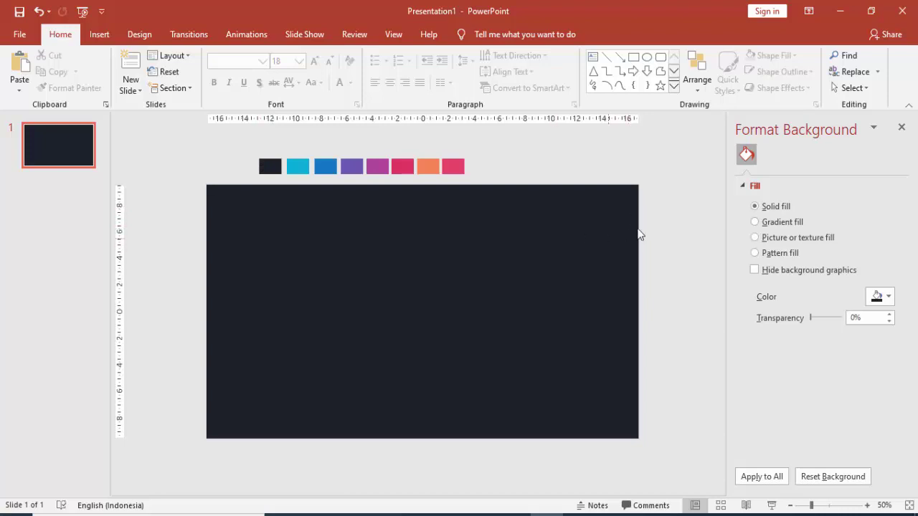
Draw a wide rectangle bar across the lower part of the slide.
left_click(99, 34)
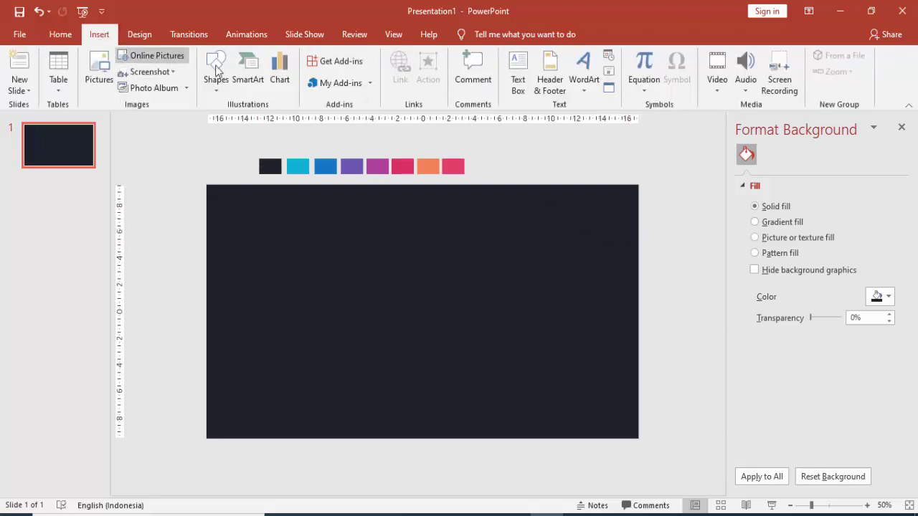
left_click(215, 75)
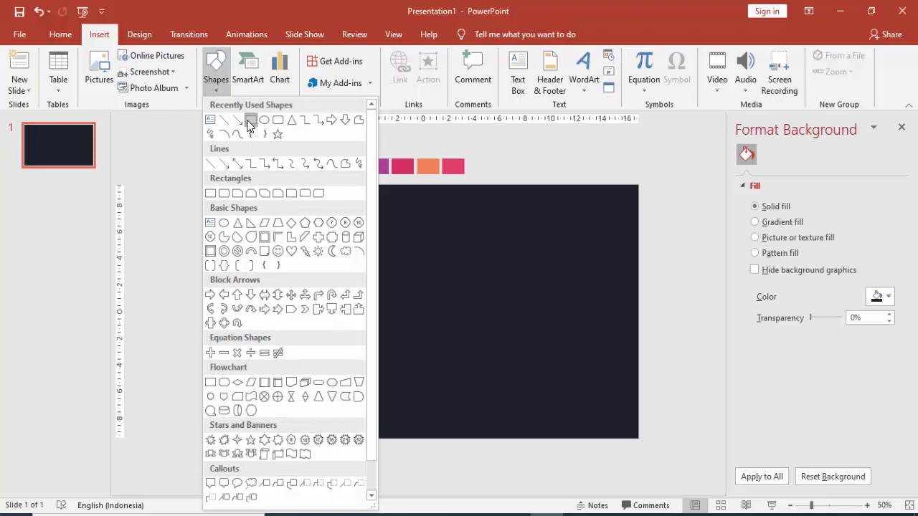
left_click(248, 120)
mouse_move(259, 311)
left_mouse_down()
mouse_move(371, 340)
mouse_move(278, 348)
mouse_move(340, 352)
mouse_move(429, 339)
left_mouse_up()
Duplicate the bar, shift the bars right, then delete the extra right-hand bar.
key("ctrl+d")
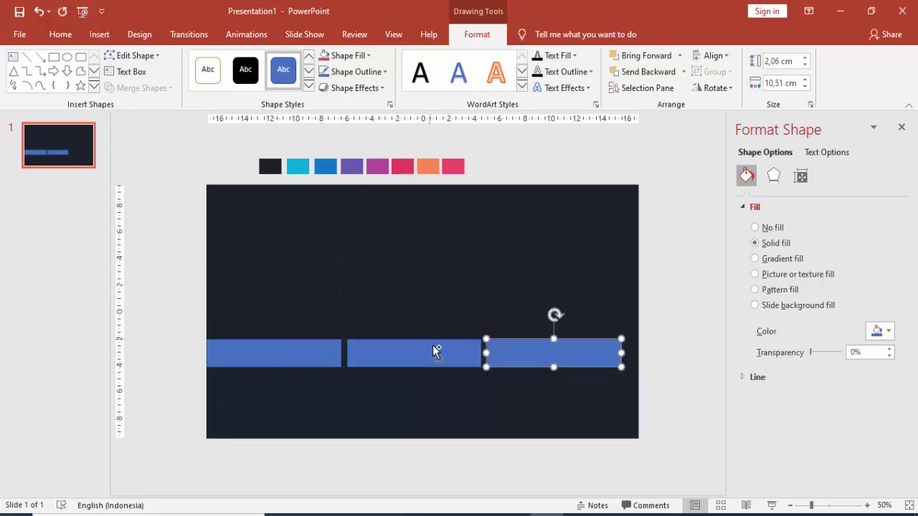
left_click(448, 357, "shift")
left_click(321, 357, "shift")
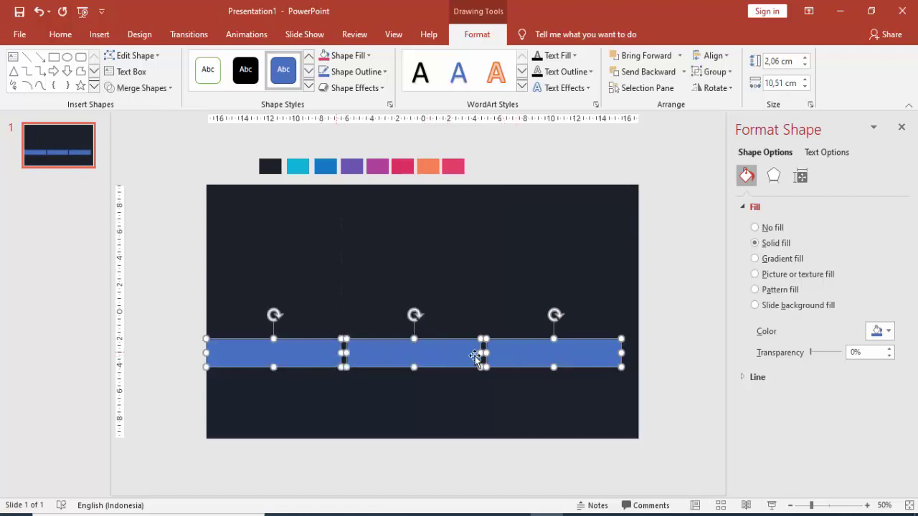
left_click_drag(594, 356, 632, 358)
left_click(649, 340)
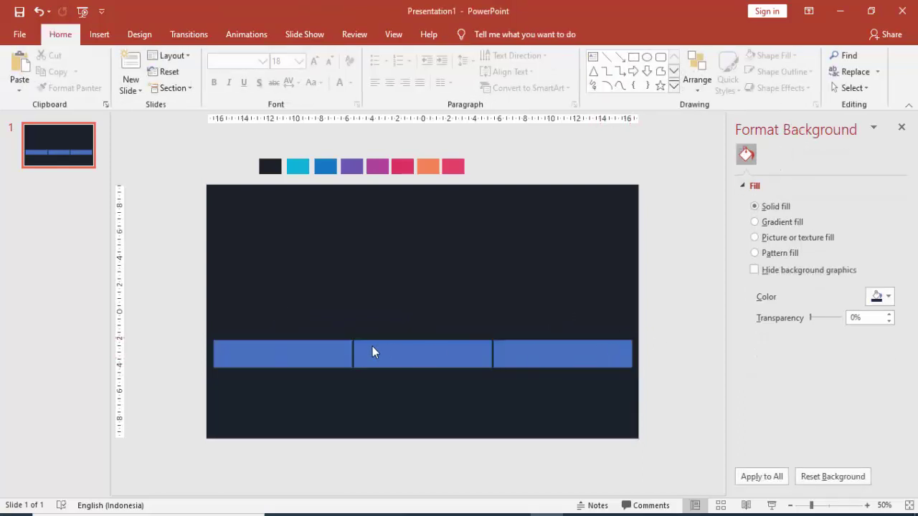
left_click_drag(322, 344, 412, 349)
left_click(494, 356)
key("Delete")
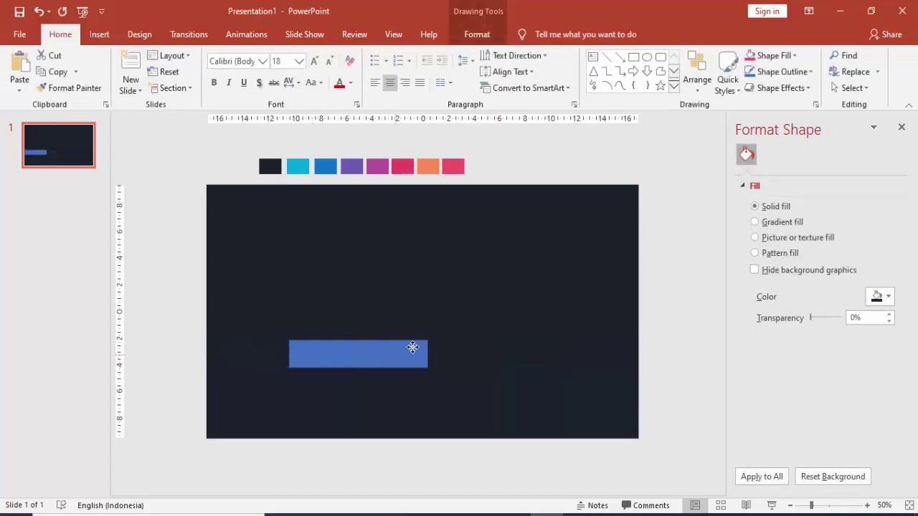
Draw an isosceles triangle, rotate it right 90°, and position it at the bar's end.
left_click(98, 33)
left_click(216, 75)
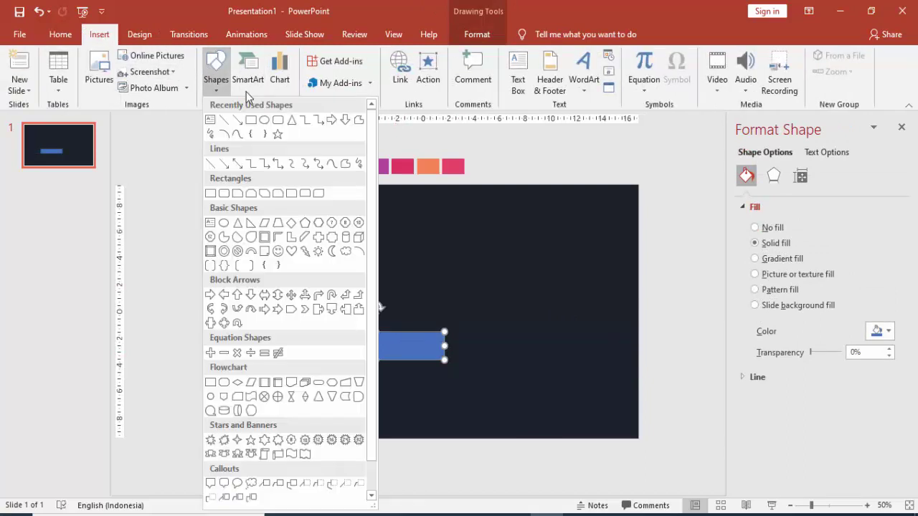
left_click(293, 124)
scroll(445, 362, "up", 3)
scroll(443, 359, "up", 2)
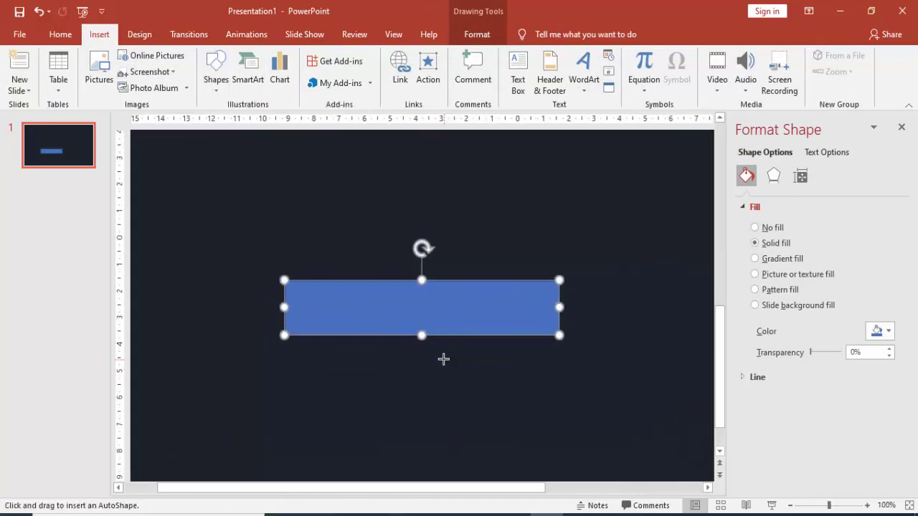
left_click_drag(579, 289, 611, 327)
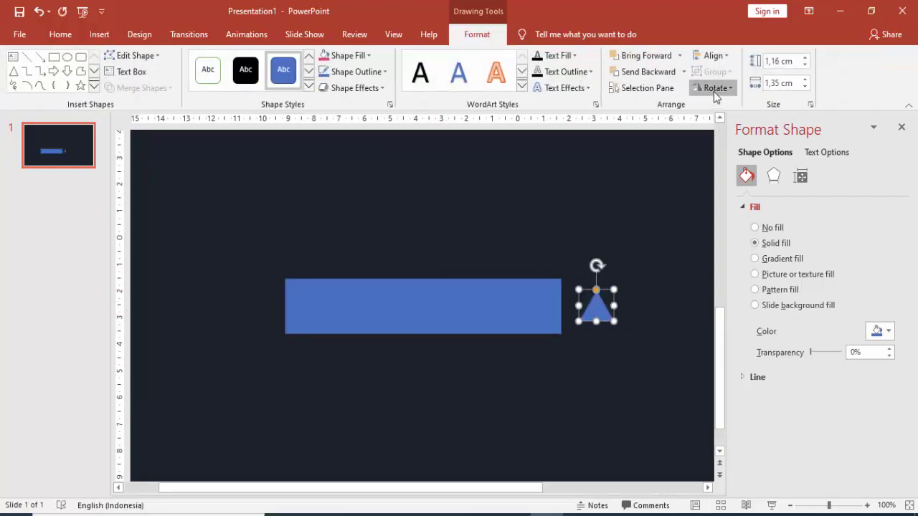
left_click(713, 89)
left_click(717, 108)
left_click_drag(588, 304, 562, 302)
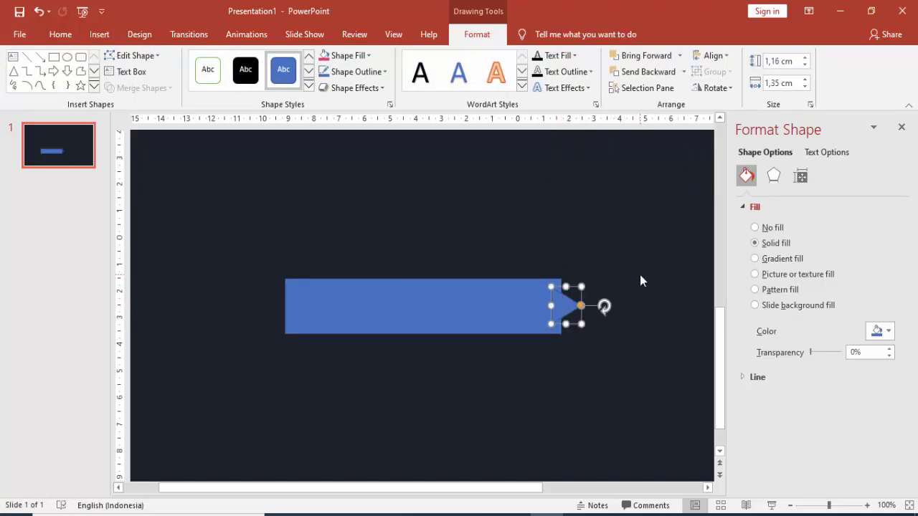
key("ctrl+z")
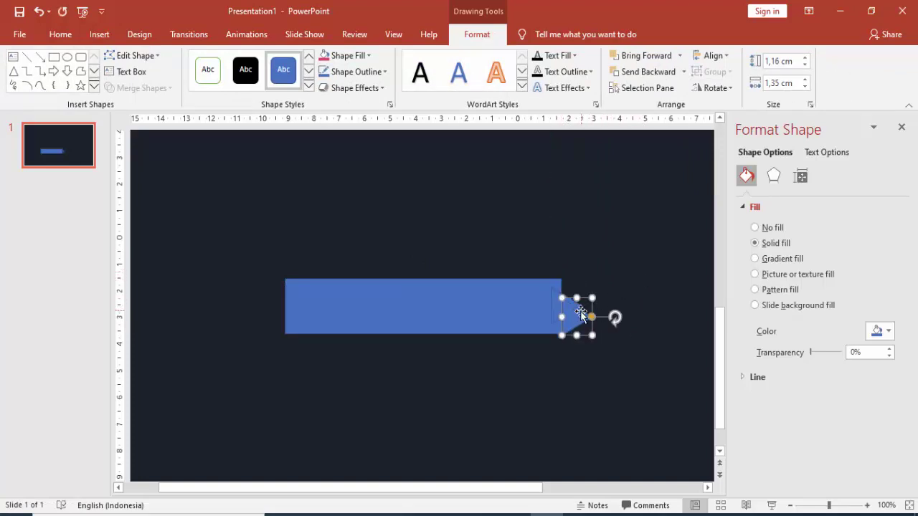
mouse_move(580, 311)
left_mouse_down()
mouse_move(295, 296)
mouse_move(294, 304)
left_mouse_up()
Union the right-end triangle with the bar to give it a pointed end.
left_click(563, 308)
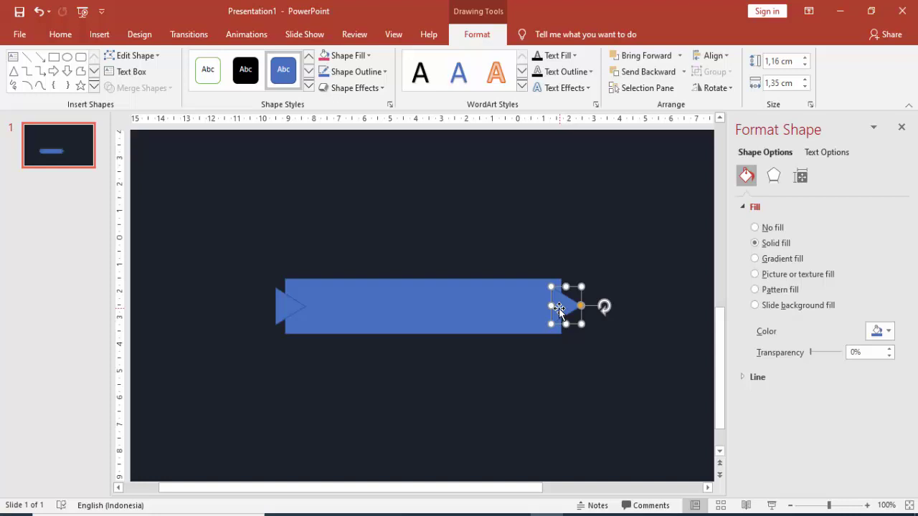
left_click(502, 291, "shift")
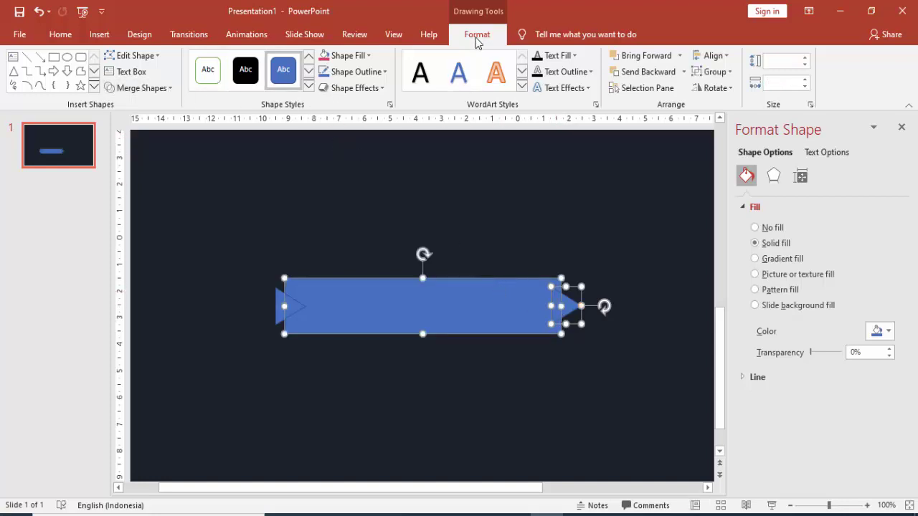
left_click(159, 91)
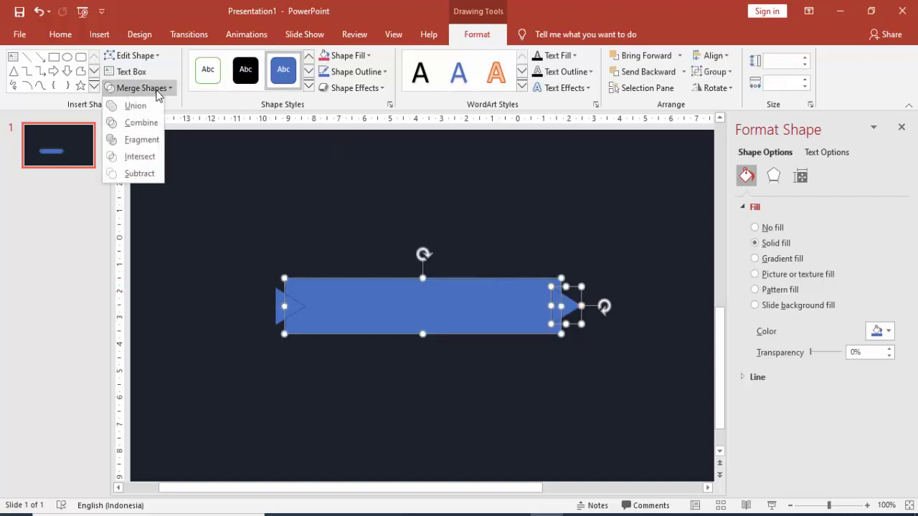
left_click(136, 107)
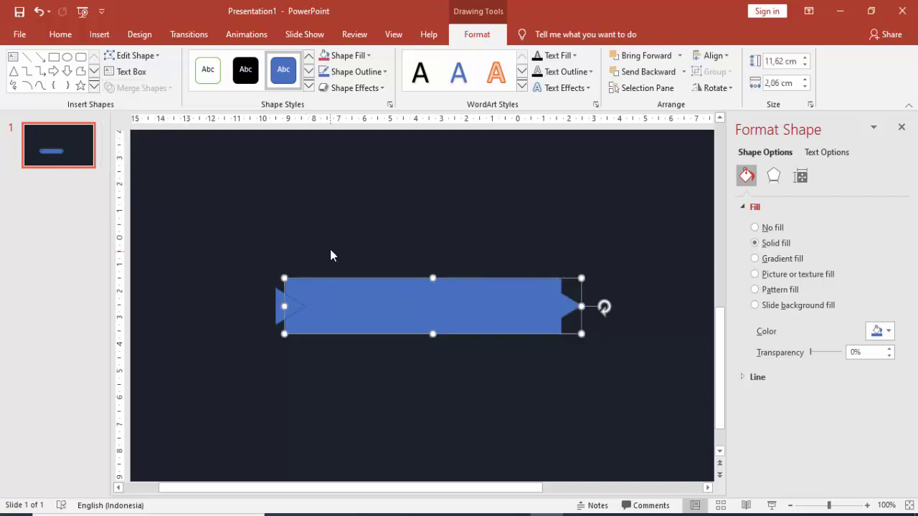
Subtract the left triangle from the ribbon to cut a notch in its left end.
left_click(330, 251)
left_click(315, 304)
left_click(280, 317, "shift")
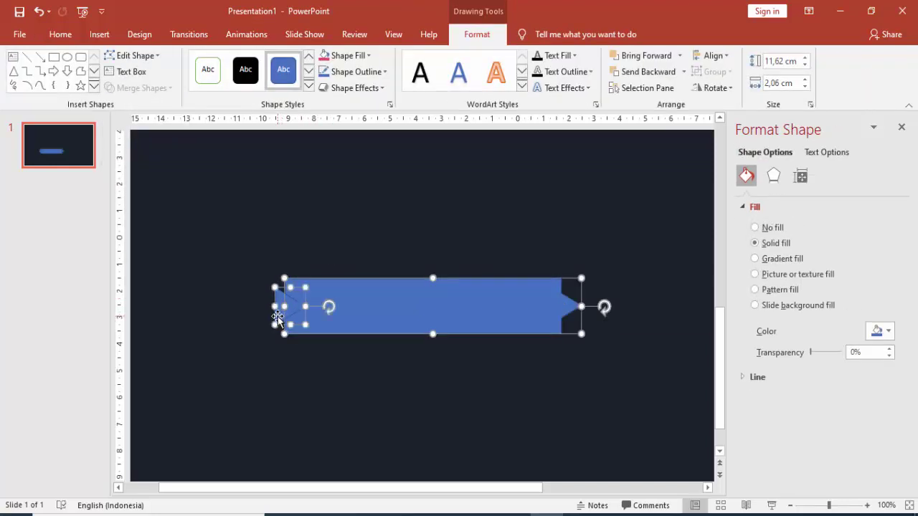
left_click(164, 91)
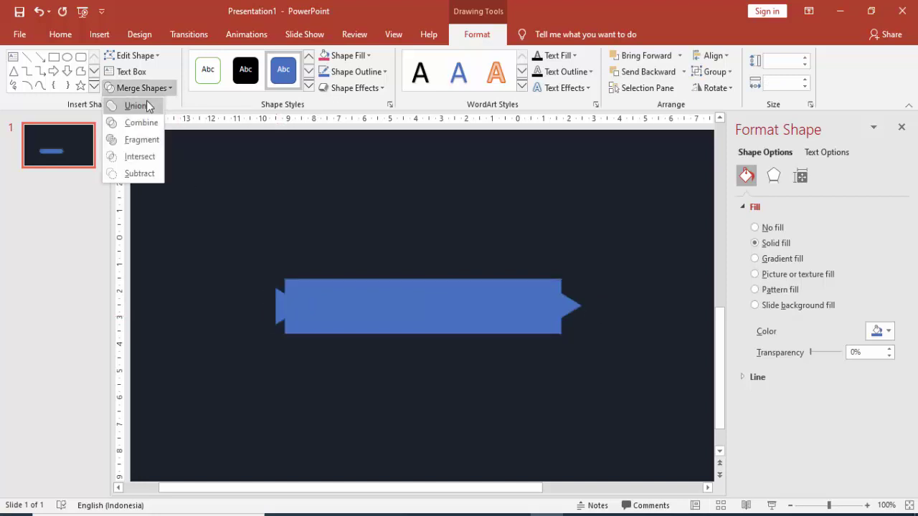
left_click(154, 178)
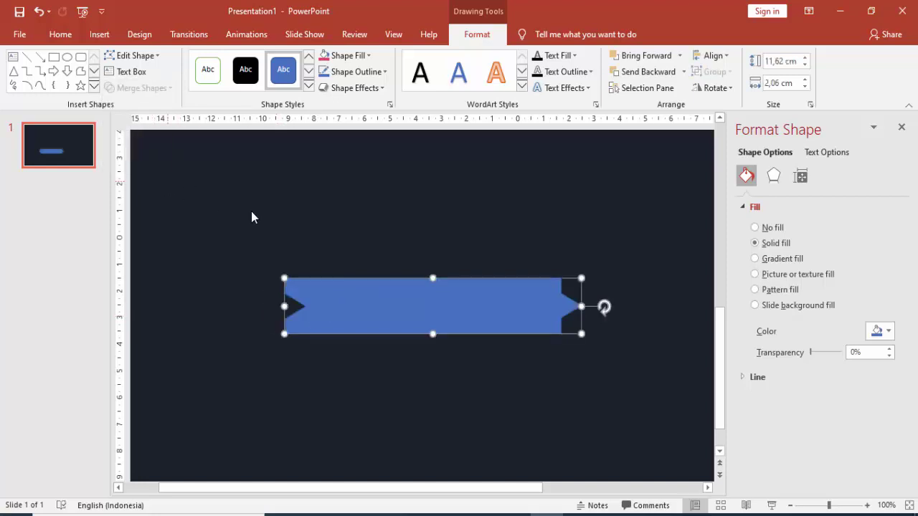
scroll(404, 234, "down", 3)
Copy the blue ribbon and place the copy to its right.
scroll(450, 333, "down", 2)
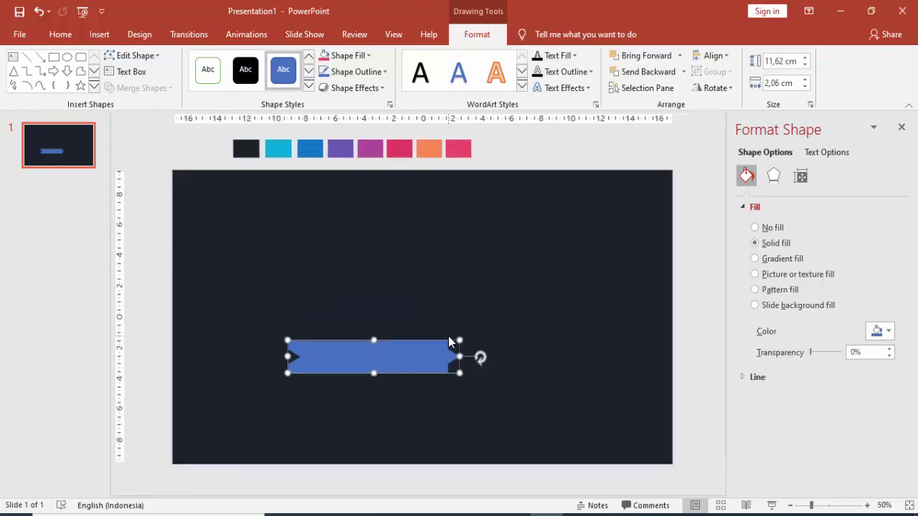
left_click(472, 339)
left_click(417, 343)
double_click(417, 343)
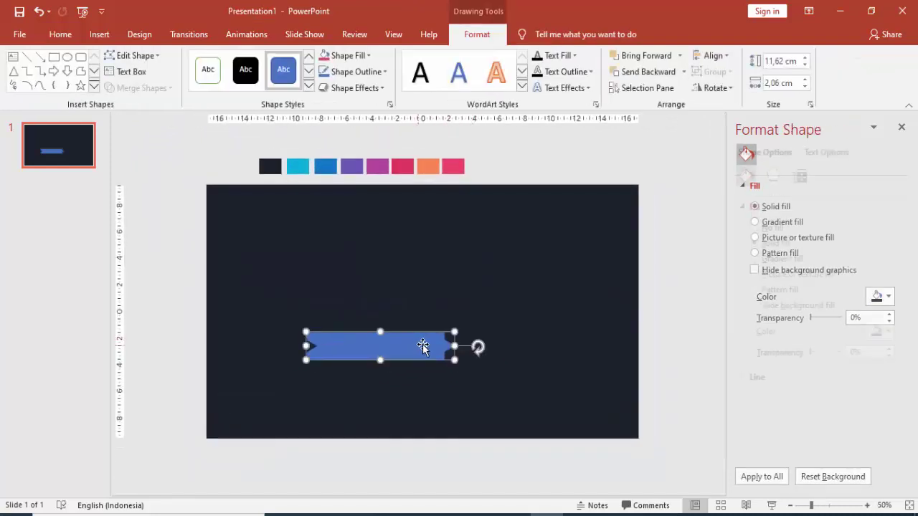
mouse_move(416, 343)
left_mouse_down()
mouse_move(544, 350)
mouse_move(540, 345)
left_mouse_up()
Fit the copy's notch against the original's point and confirm the outline is No line.
scroll(517, 363, "up", 2)
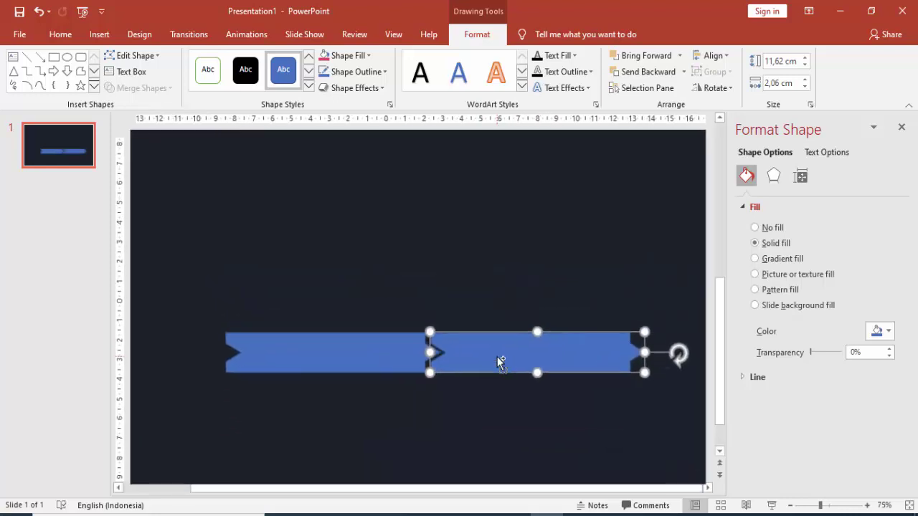
left_click(402, 346)
scroll(495, 367, "up", 2)
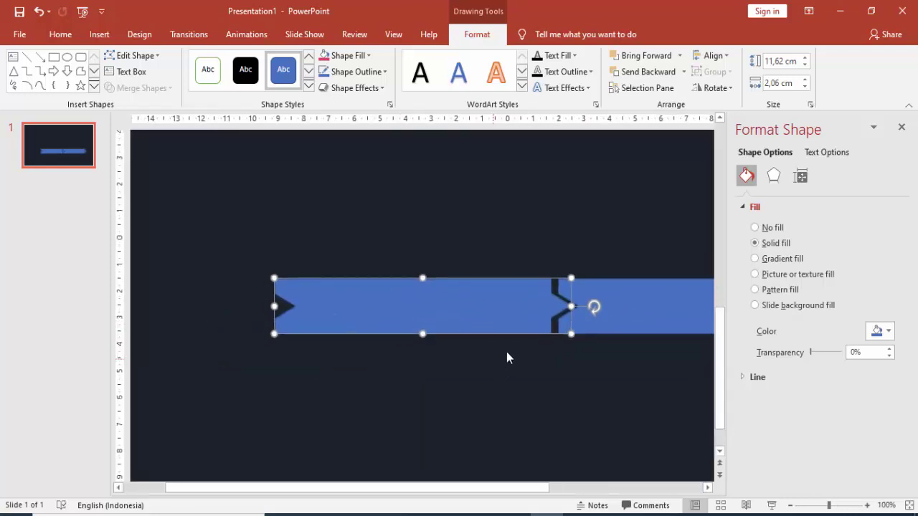
scroll(610, 314, "down", 2)
left_click(569, 326)
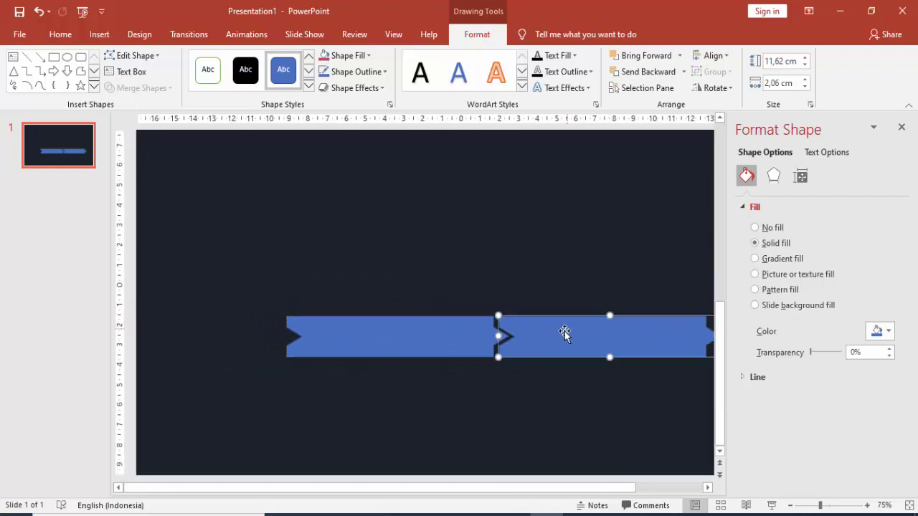
scroll(565, 332, "up", 2)
left_click_drag(390, 307, 389, 308)
scroll(528, 307, "down", 3)
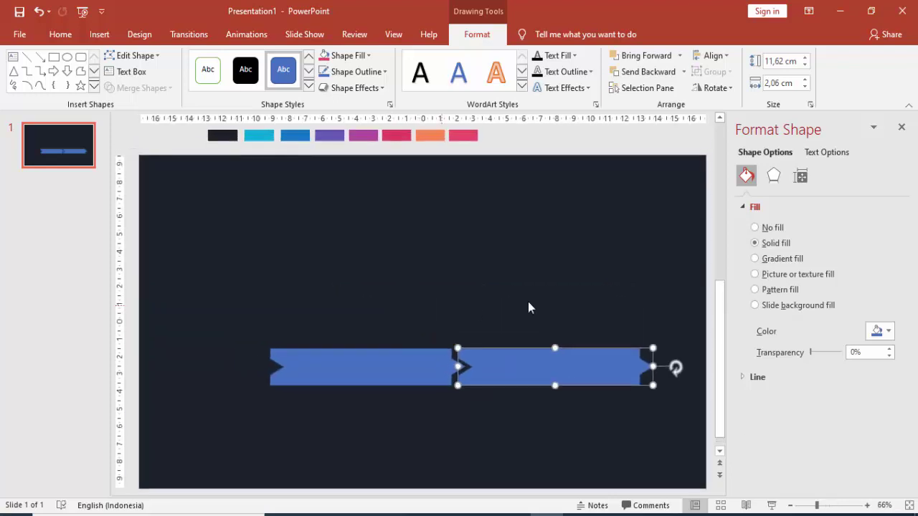
left_click(739, 378)
left_click(414, 370)
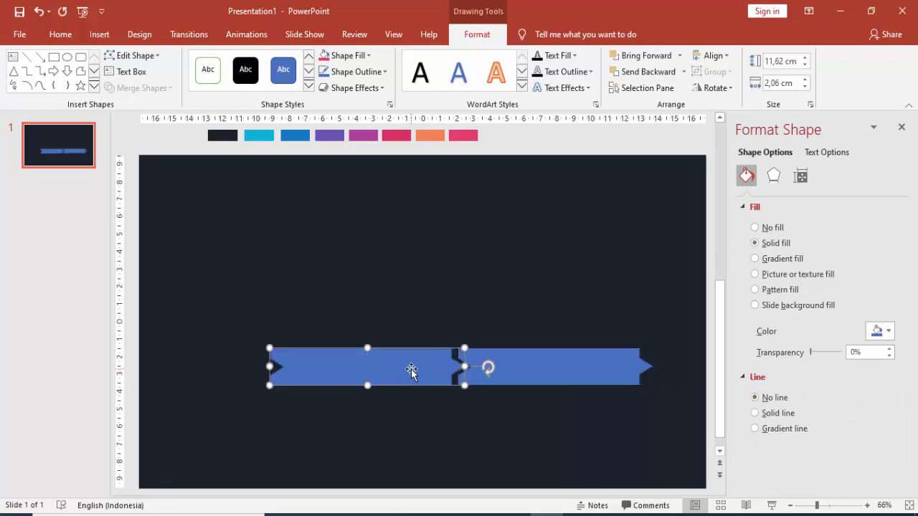
Eyedrop the cyan swatch into the left ribbon and the blue swatch into the right ribbon.
scroll(637, 334, "down", 3)
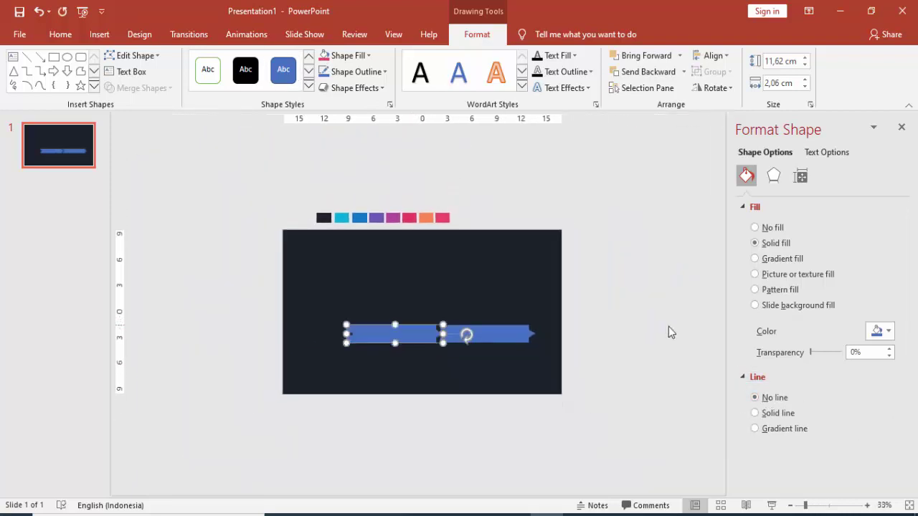
left_click(880, 330)
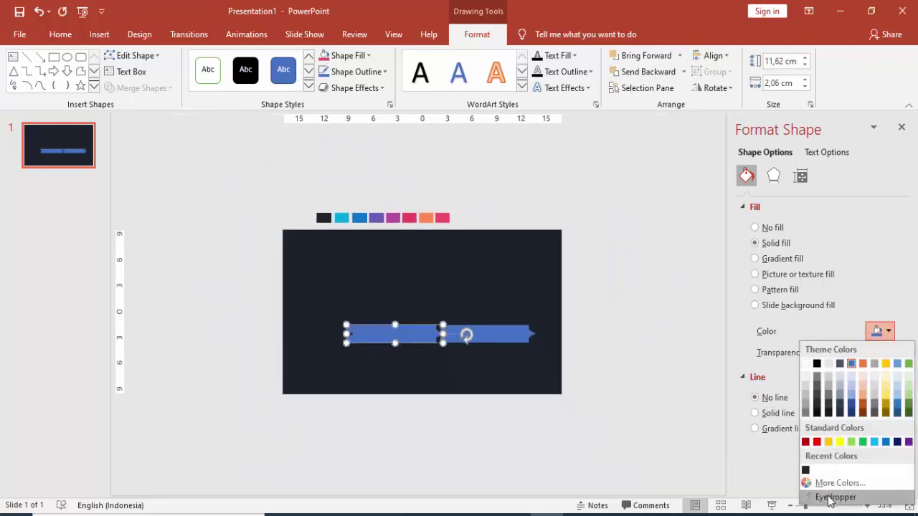
left_click(834, 497)
left_click(341, 217)
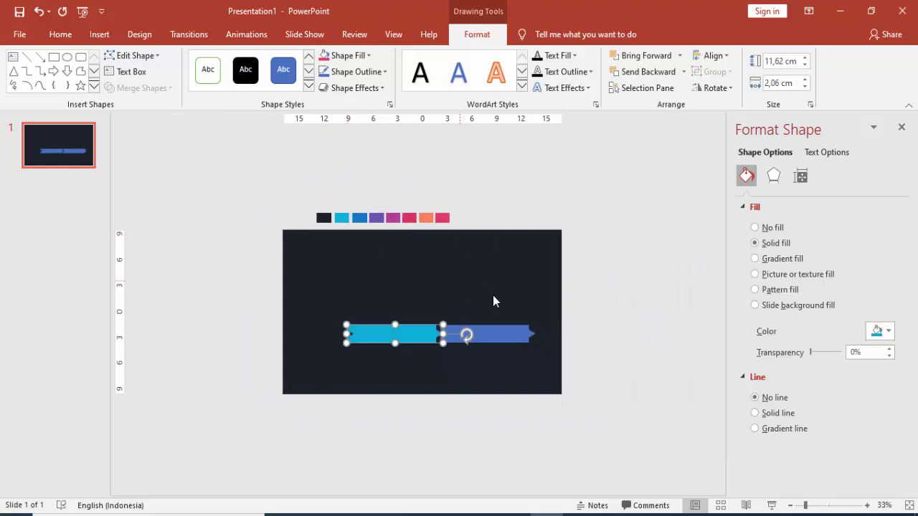
left_click(497, 332)
left_click(881, 330)
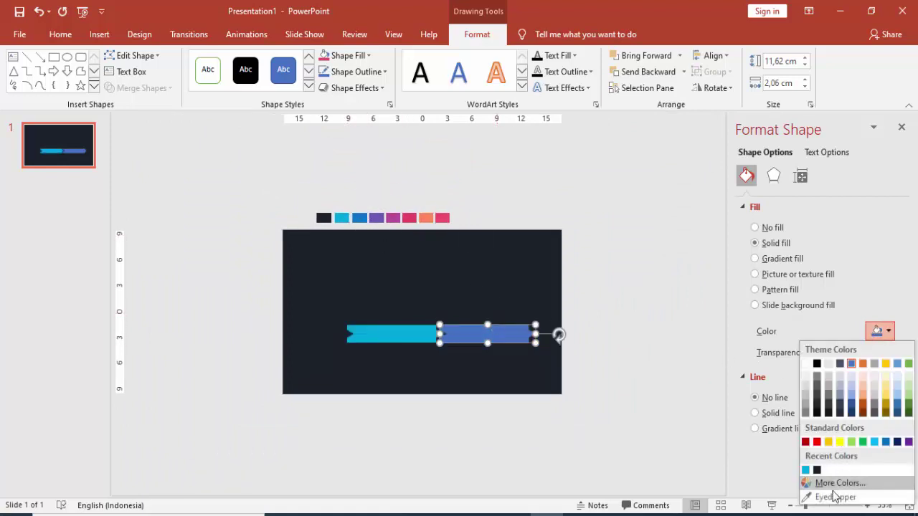
left_click(833, 495)
left_click(360, 216)
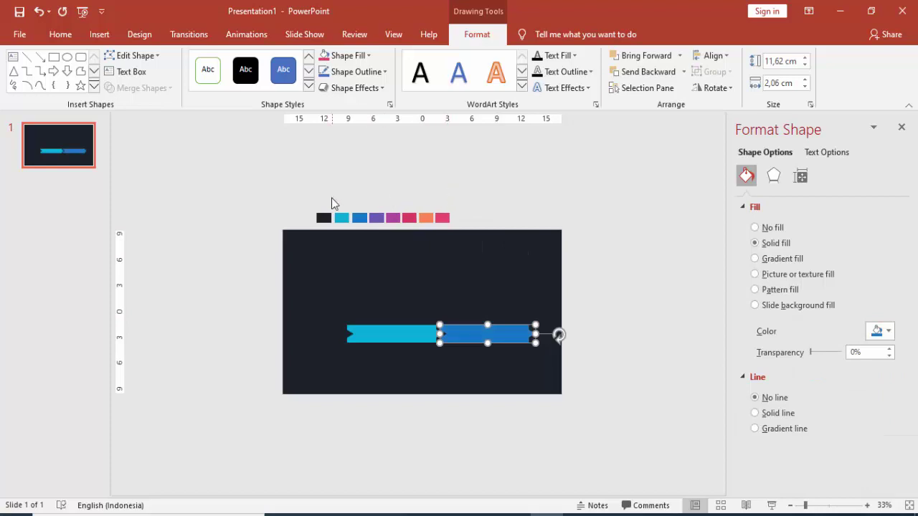
Select both ribbons and shift them slightly right and down.
left_click(481, 209)
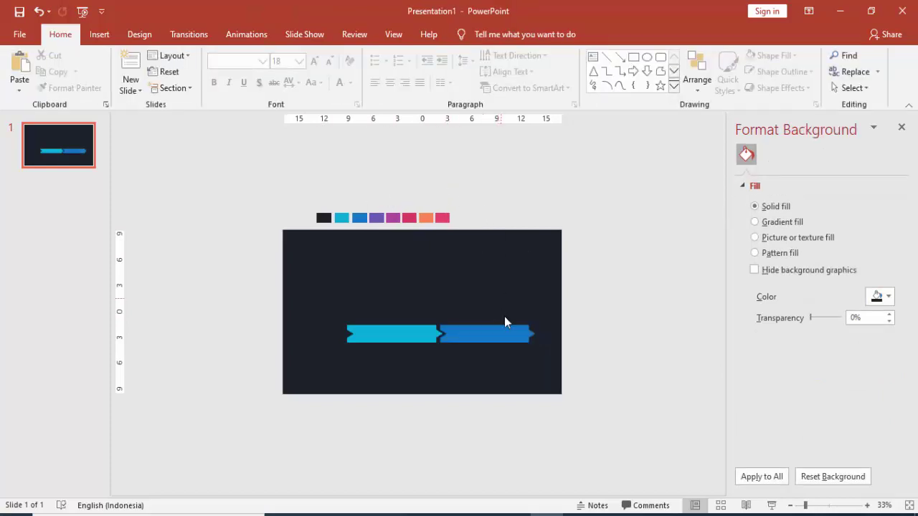
left_click(478, 343)
left_click(410, 333, "shift")
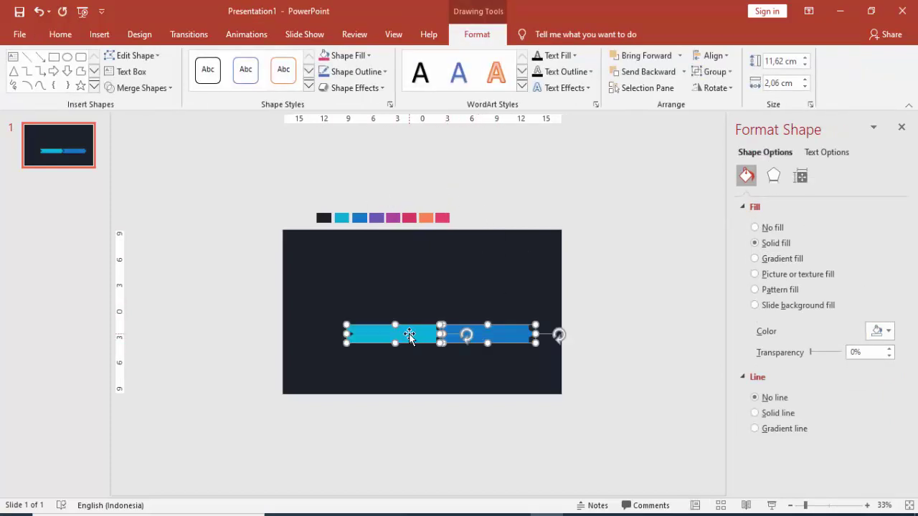
left_click_drag(409, 335, 433, 338)
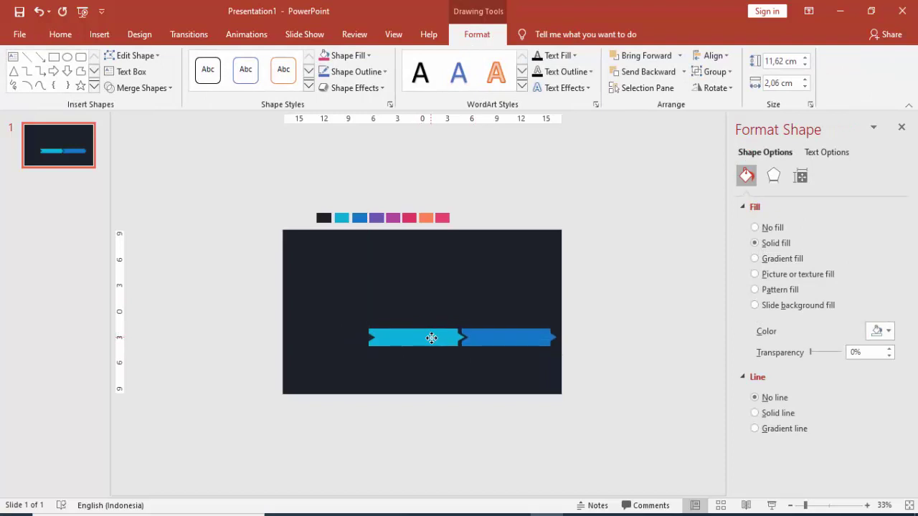
left_click_drag(433, 338, 438, 340)
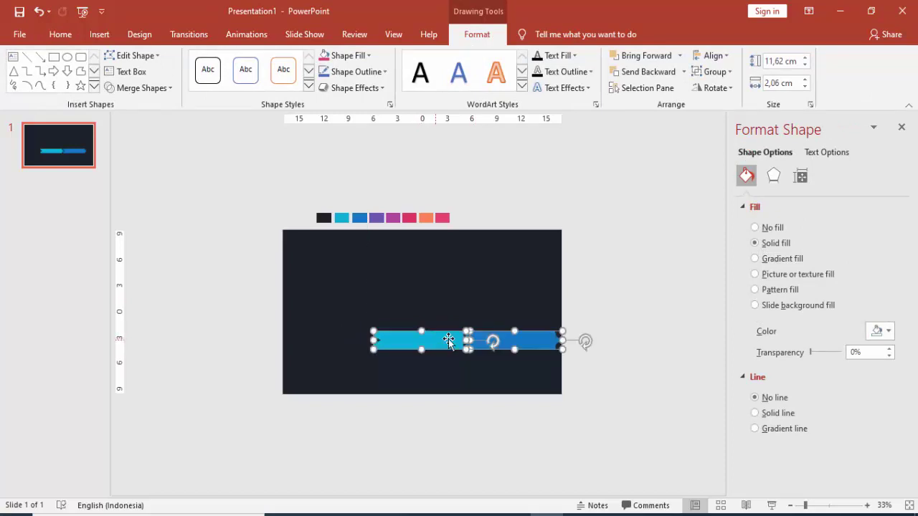
left_click(581, 320)
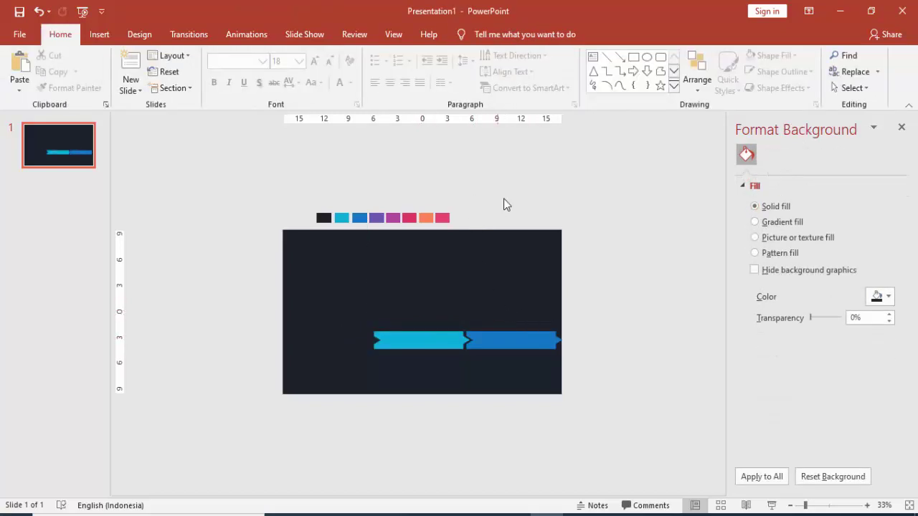
Start editing text inside the cyan ribbon.
scroll(510, 228, "up", 2)
left_click(423, 363)
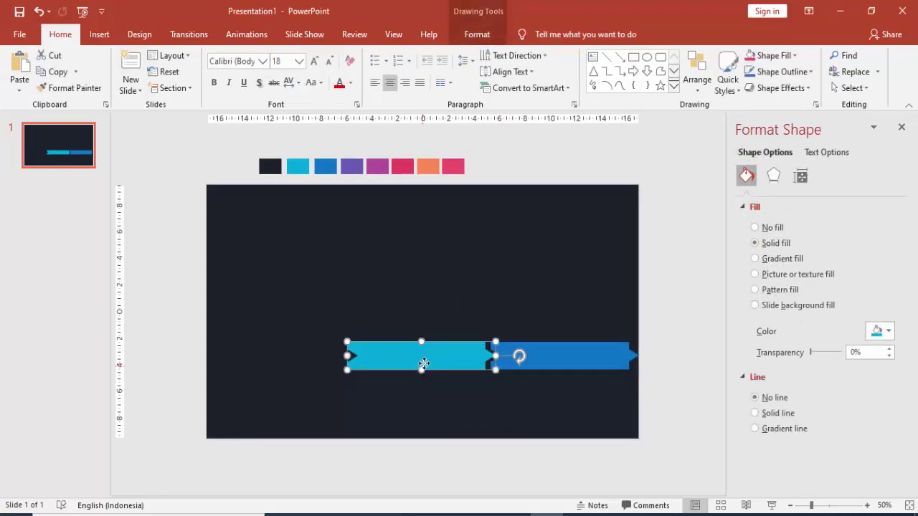
right_click(423, 362)
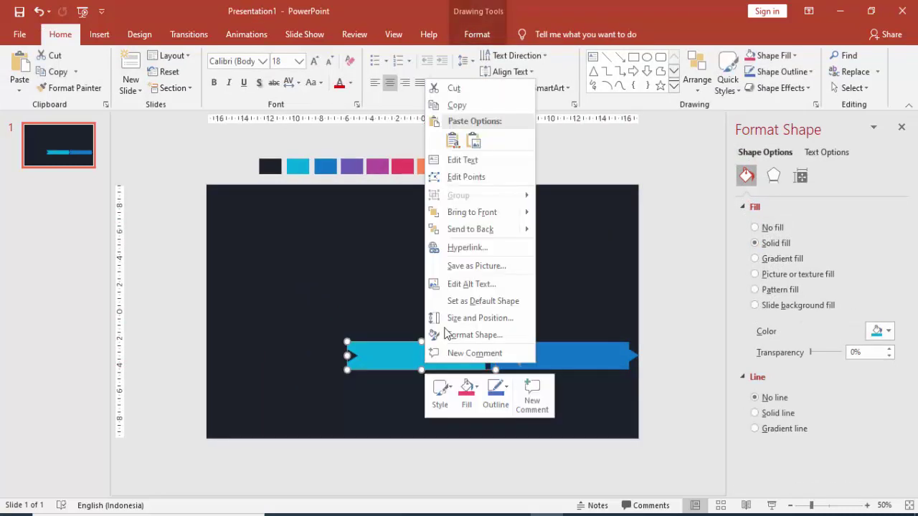
left_click(471, 164)
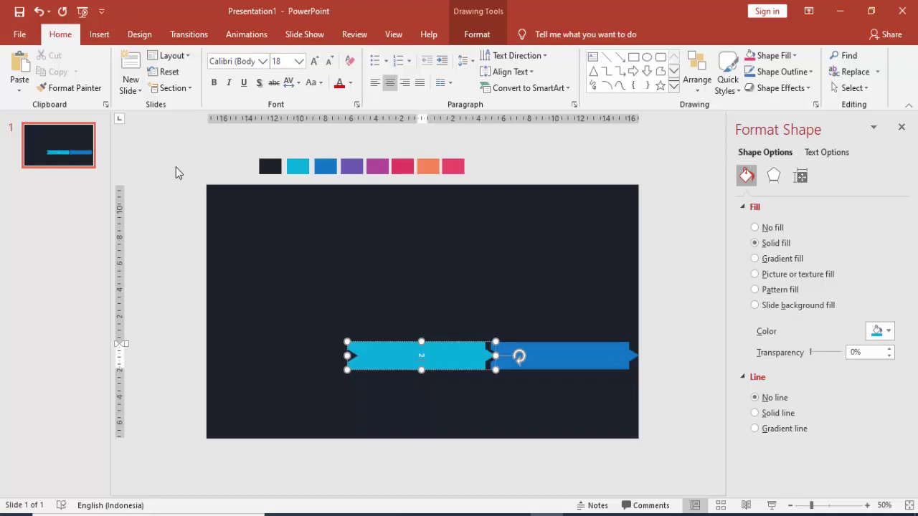
Add a text box titled 'CONTOH TIMELINE' near the top and move it toward centre.
left_click(175, 167)
left_click(99, 34)
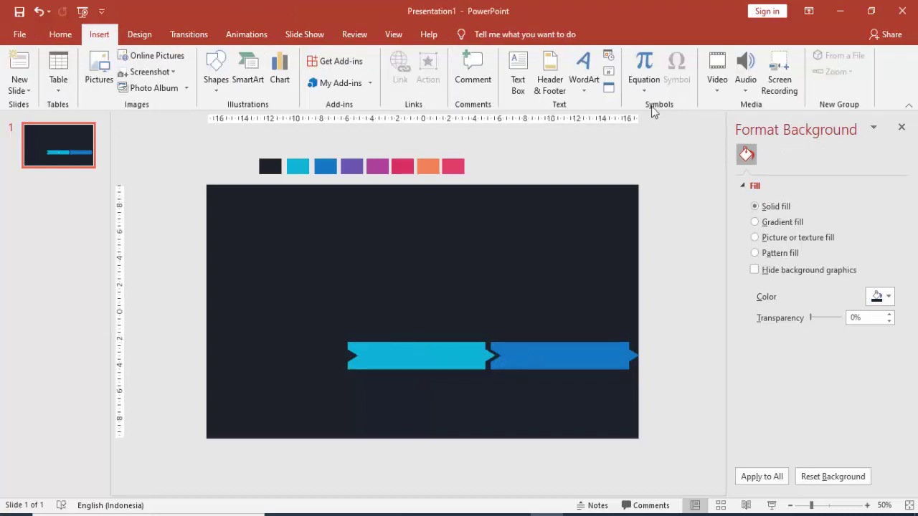
left_click(523, 74)
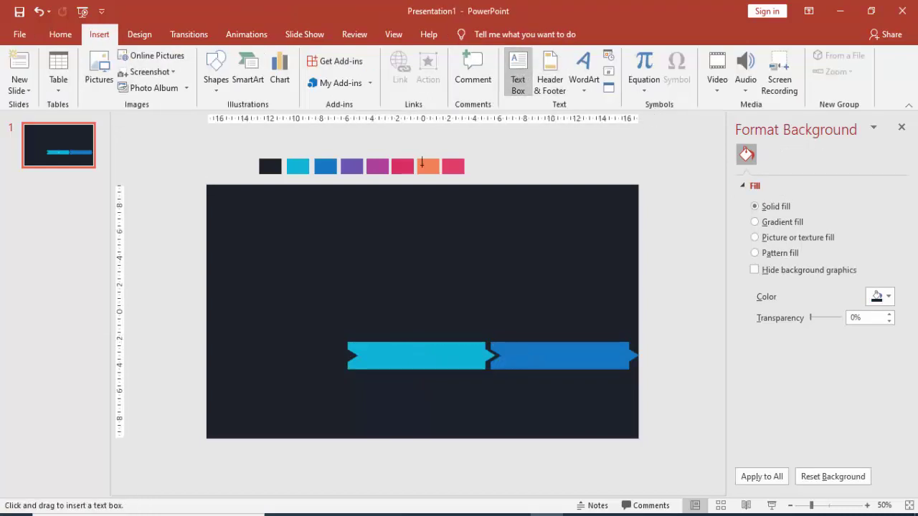
left_click(341, 215)
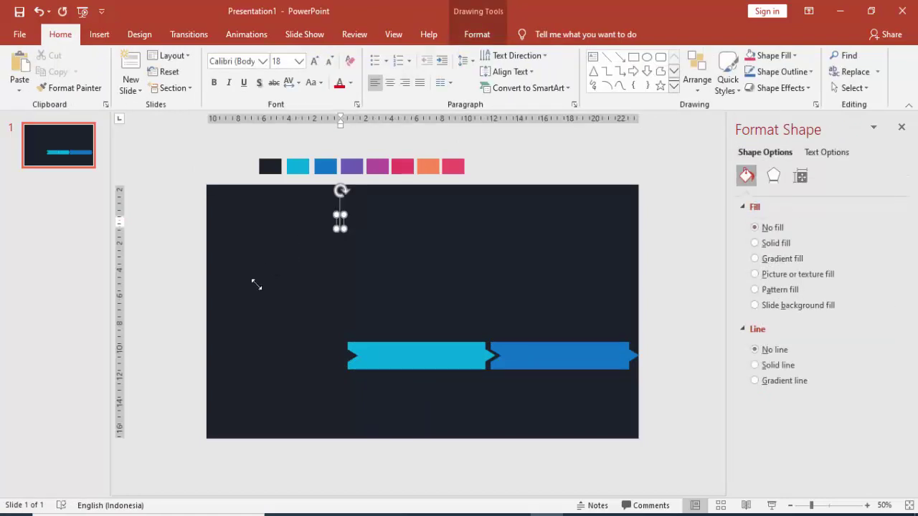
type("2019")
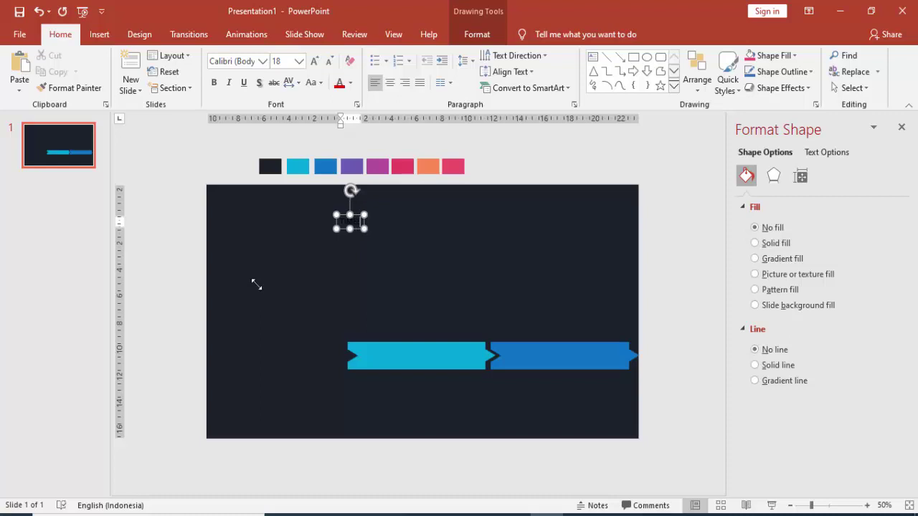
type("19")
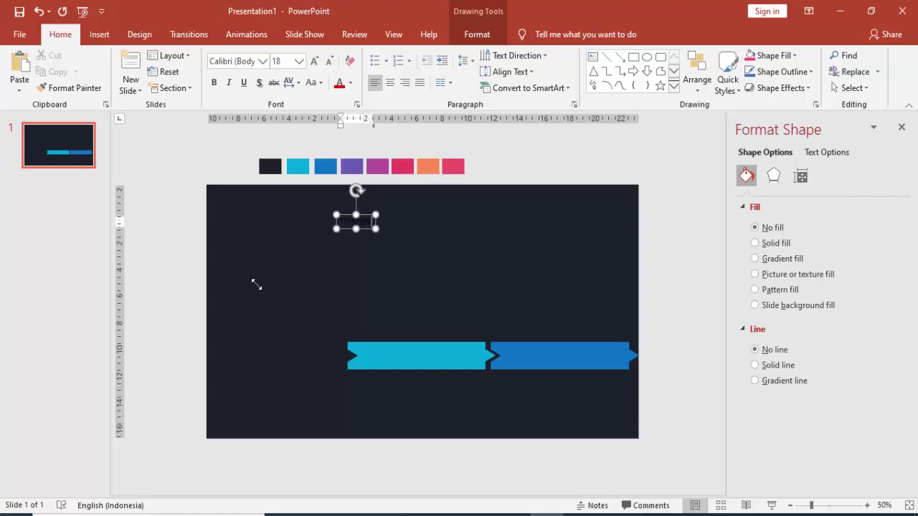
type("0")
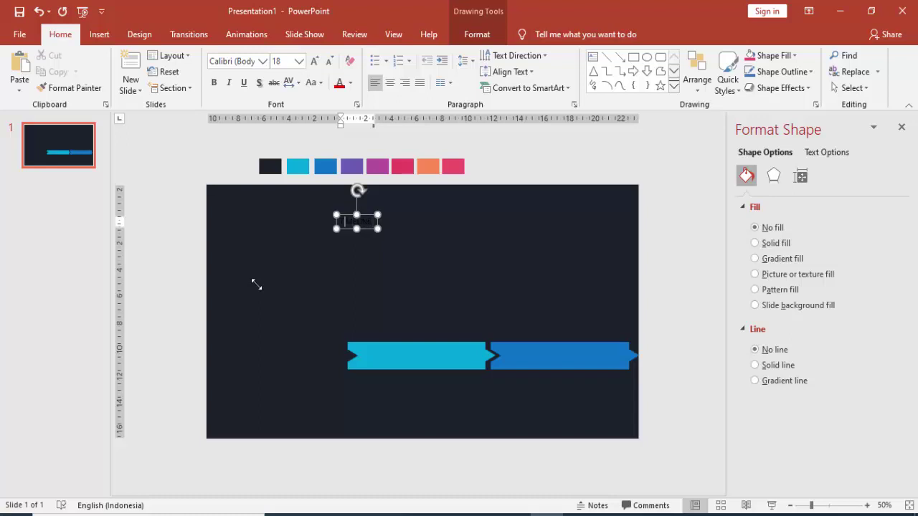
type("CONTOH")
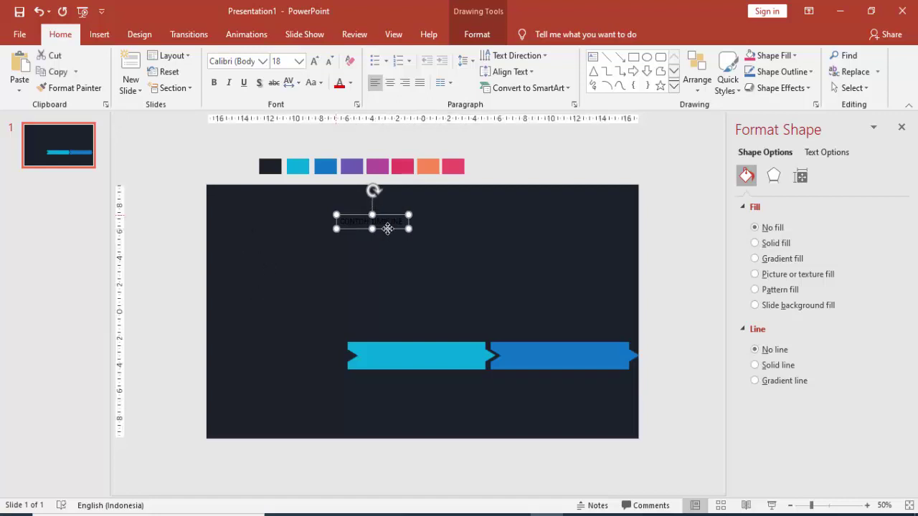
left_click_drag(381, 226, 432, 213)
Set the title font to Gotham Bold at size 24.
left_click(230, 61)
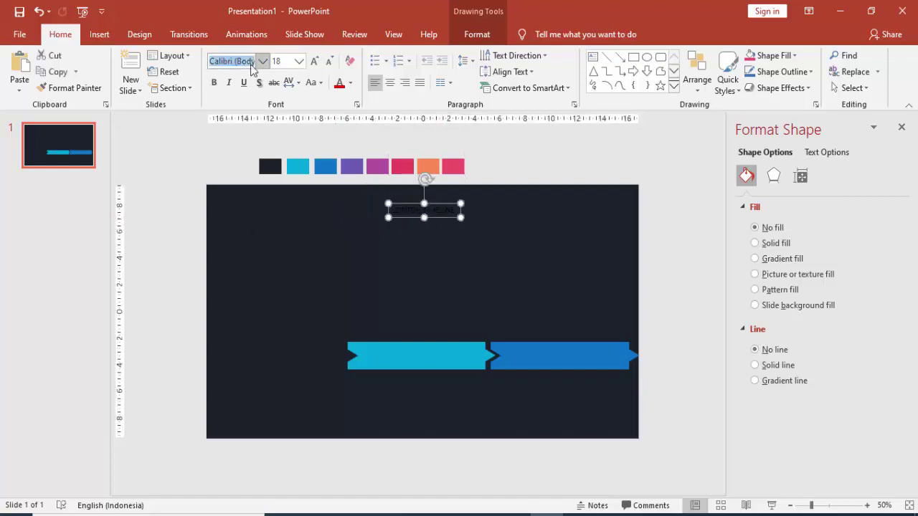
type("Gotham Bol")
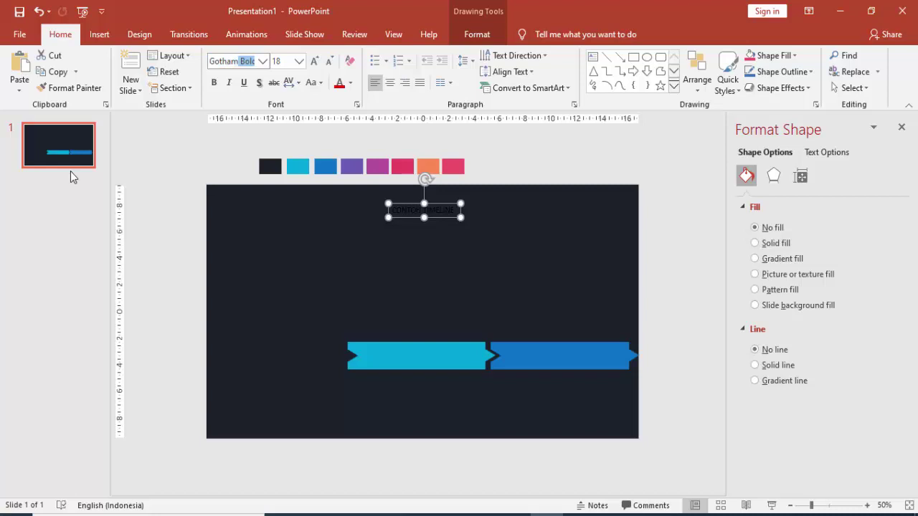
key("Return")
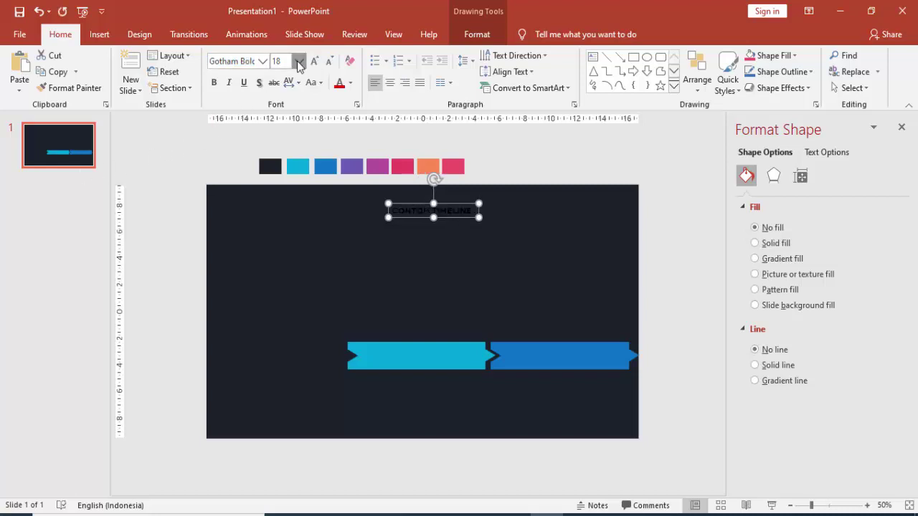
left_click(299, 61)
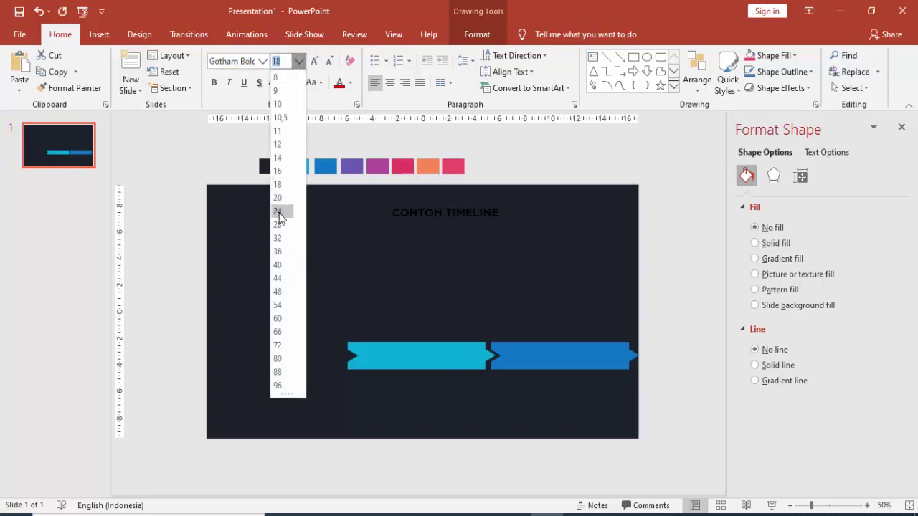
left_click(279, 211)
left_click(350, 82)
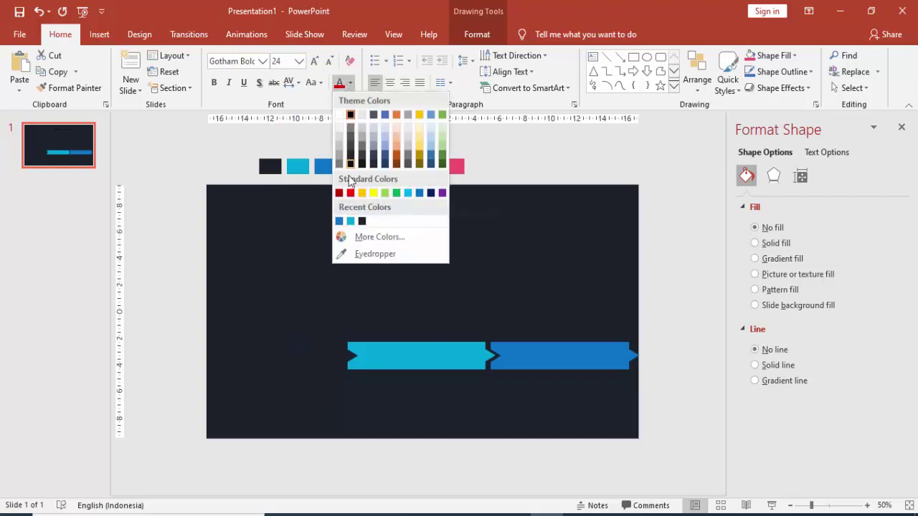
Make the title white with 'TIMELINE' in cyan, and move it slightly lower.
left_click(340, 126)
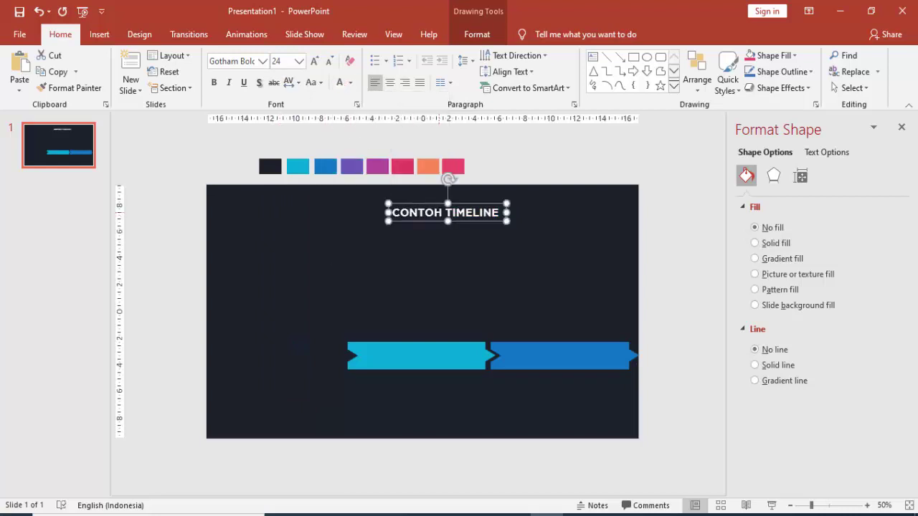
left_click_drag(445, 212, 499, 212)
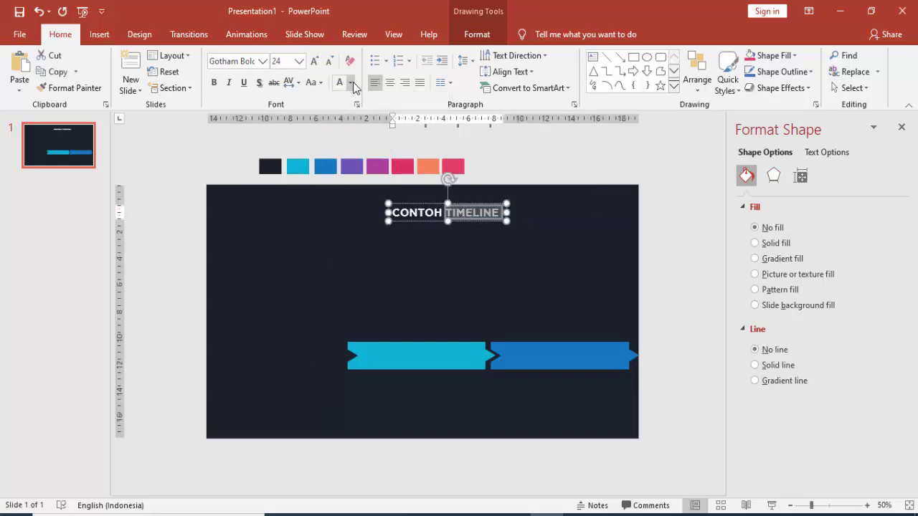
left_click(350, 82)
left_click(356, 220)
left_click(520, 222)
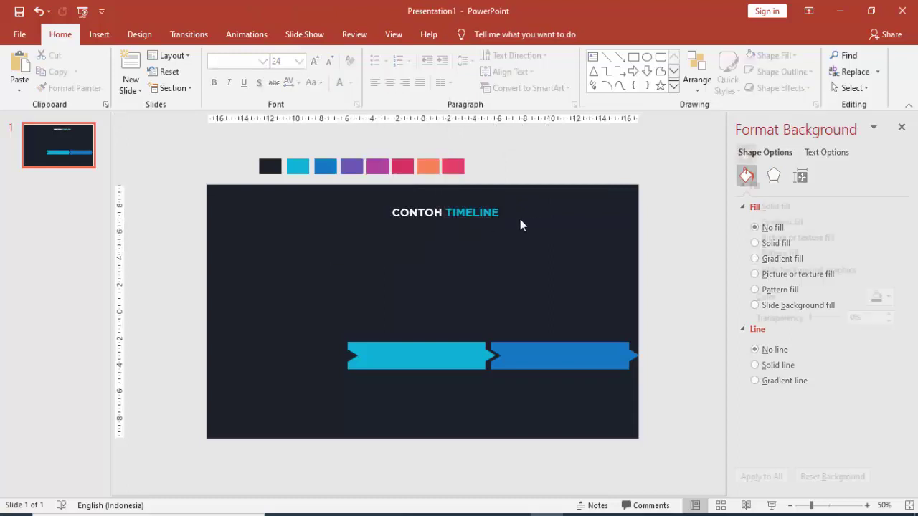
left_click(453, 213)
left_click_drag(463, 221, 483, 248)
Set the copied title to 18 pt with Capitalize Each Word case.
left_click(299, 61)
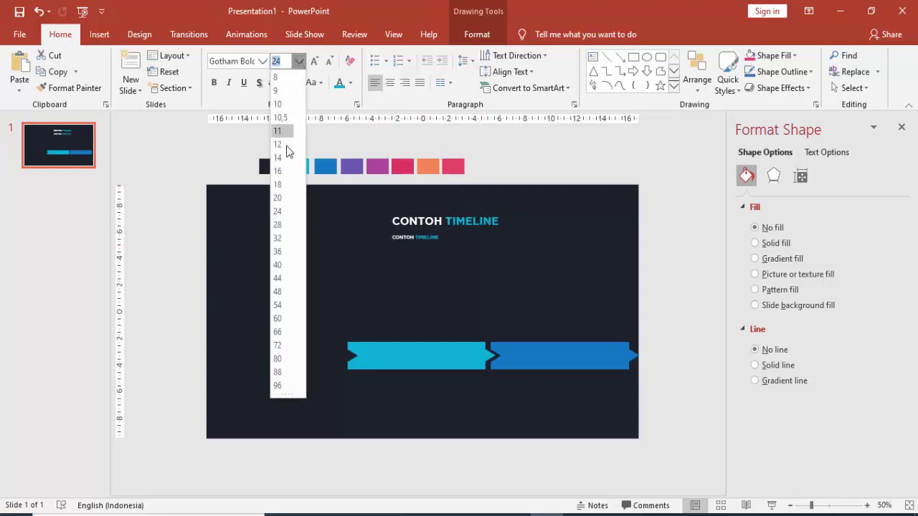
left_click(285, 184)
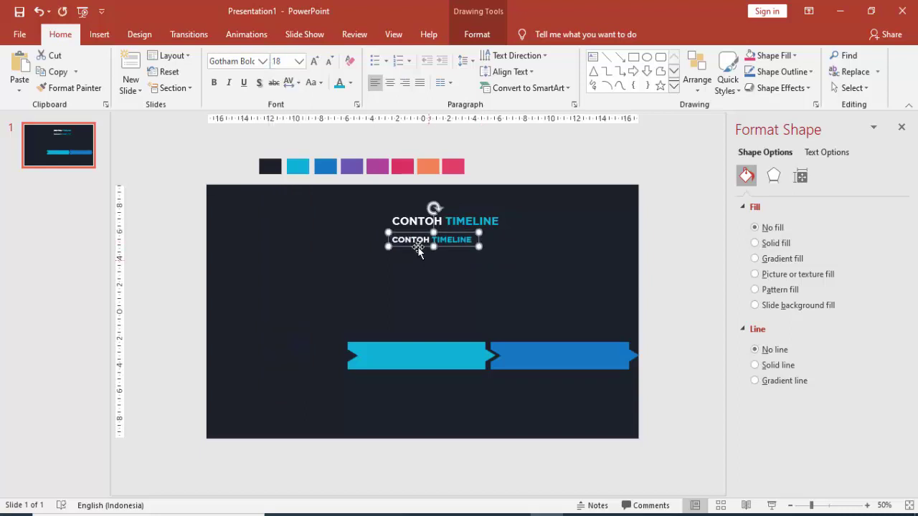
left_click(313, 83)
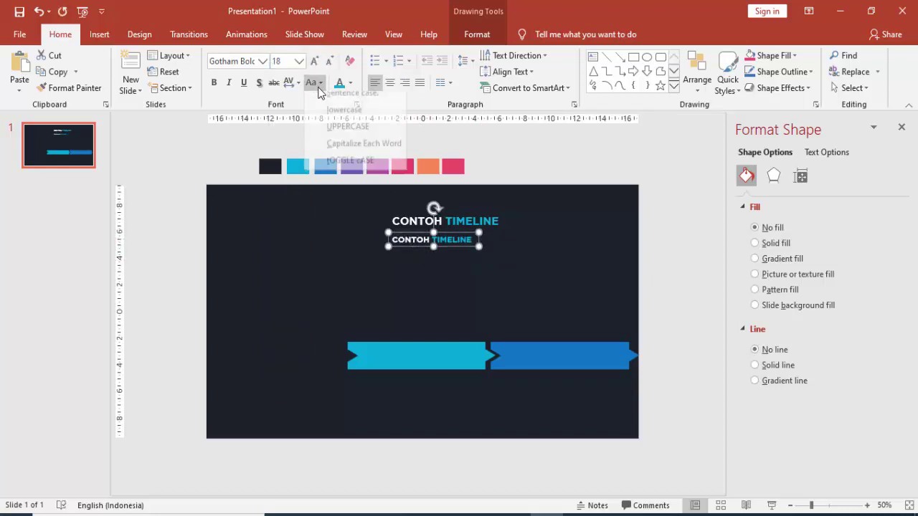
left_click(334, 150)
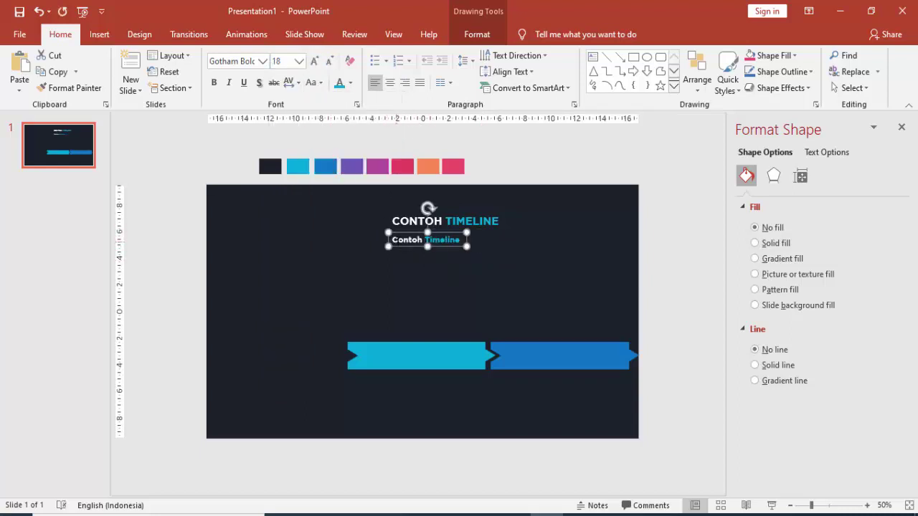
Retype the copy as 'Sub Judul Presentasi' and centre it beneath the title.
left_click_drag(396, 242, 466, 242)
key("Delete")
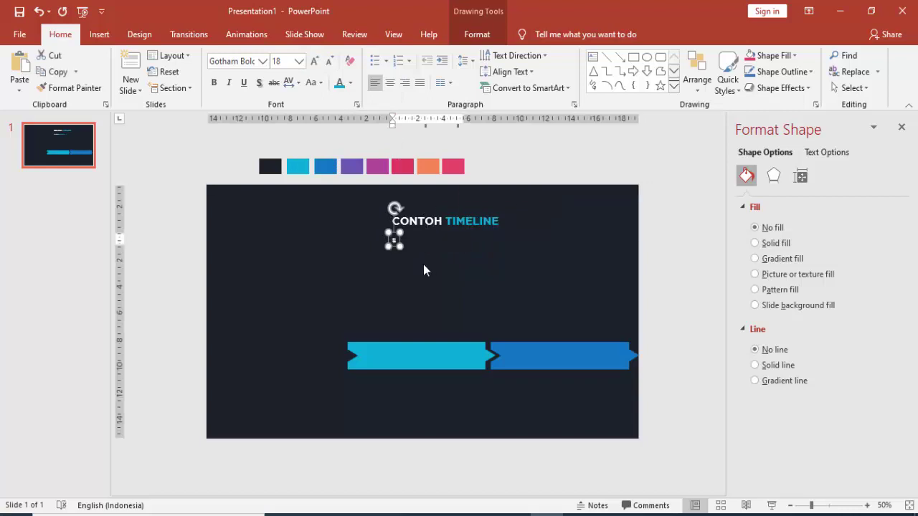
type("Sub Jdu")
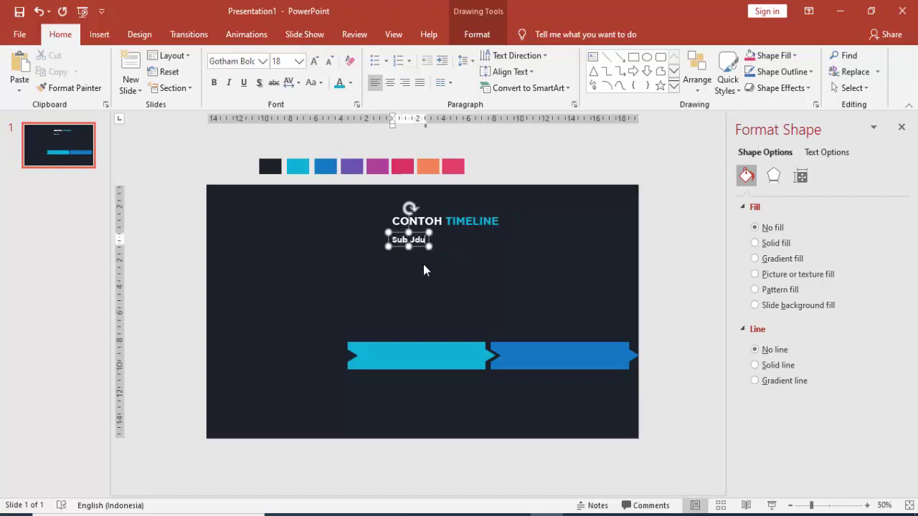
key("BackSpace")
key("BackSpace")
type("udul")
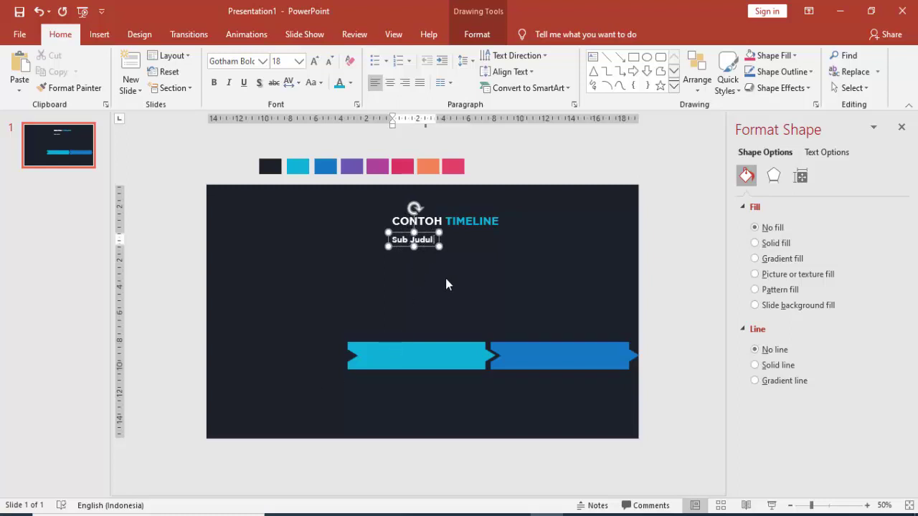
type(" Prese")
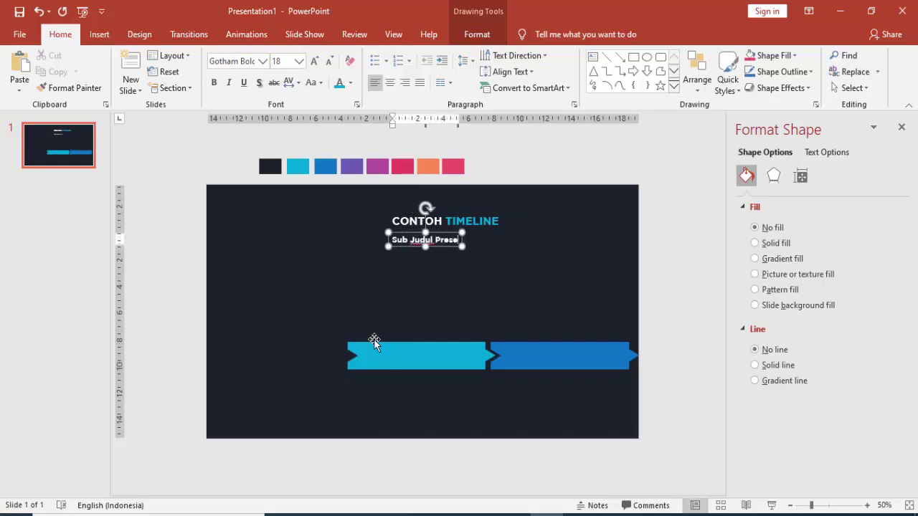
type("ntasi")
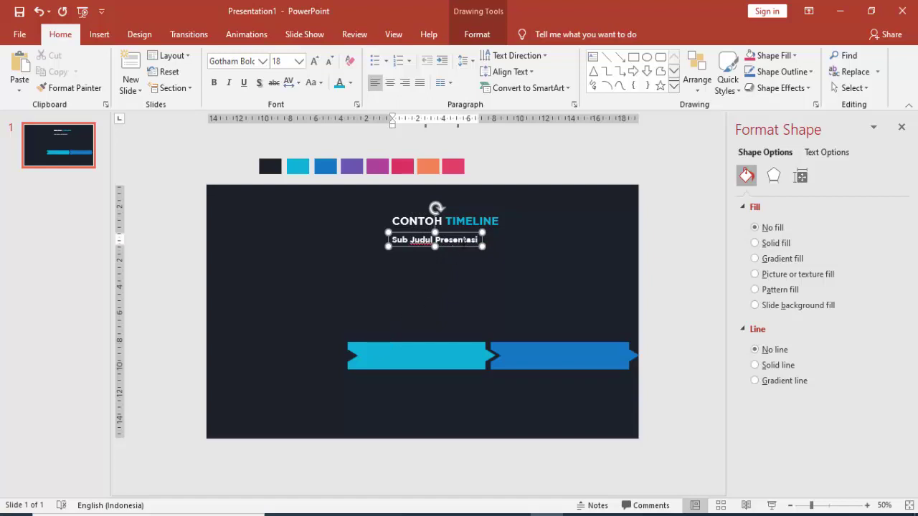
left_click_drag(459, 246, 468, 243)
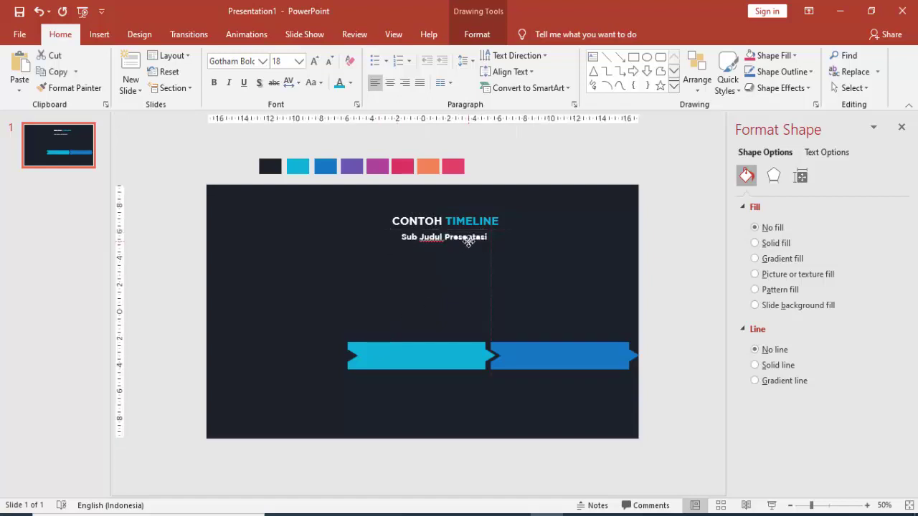
left_click(505, 217)
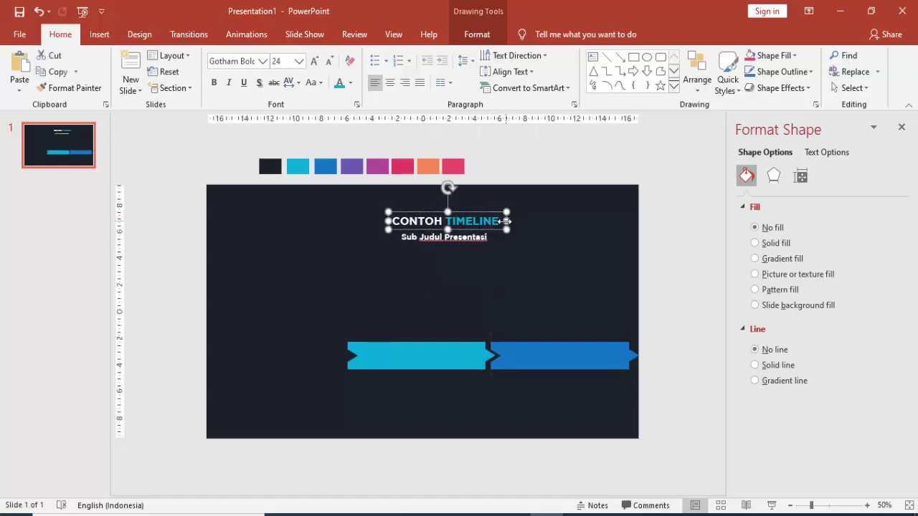
Copy the title to the slide's left and retype it as 'MULAI WAKTUNYA'.
left_click_drag(493, 230, 325, 305, "ctrl")
left_click_drag(223, 296, 334, 296)
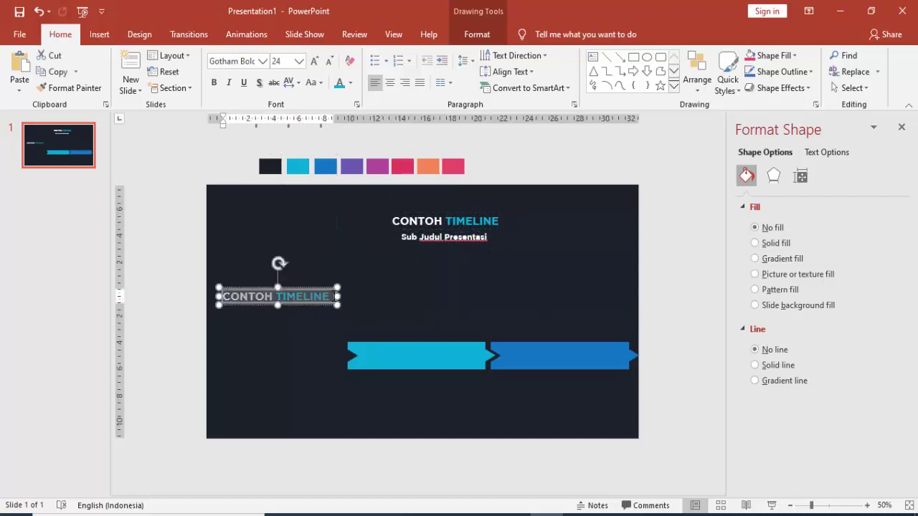
key("Delete")
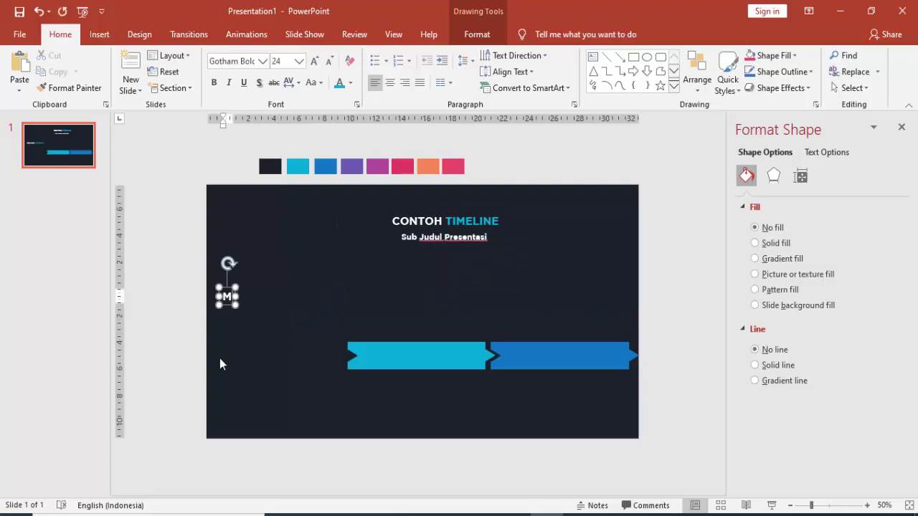
type("MULAI")
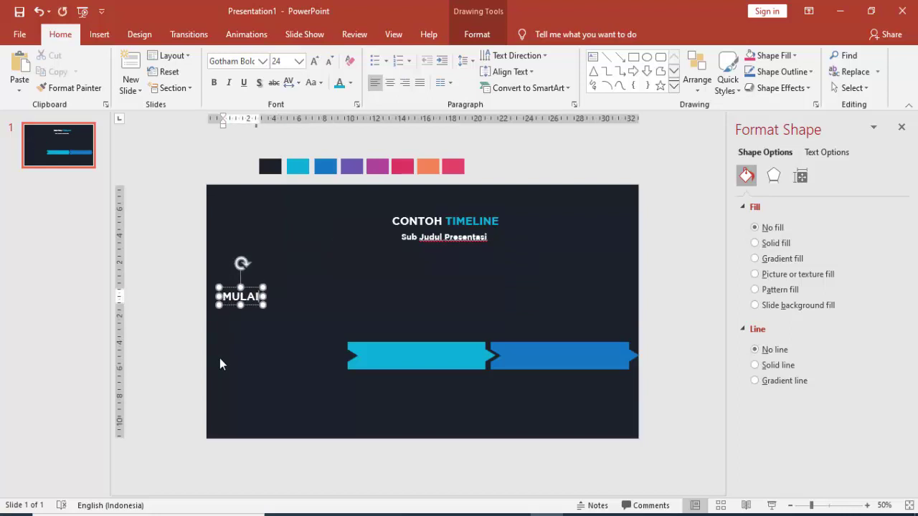
type(" WA")
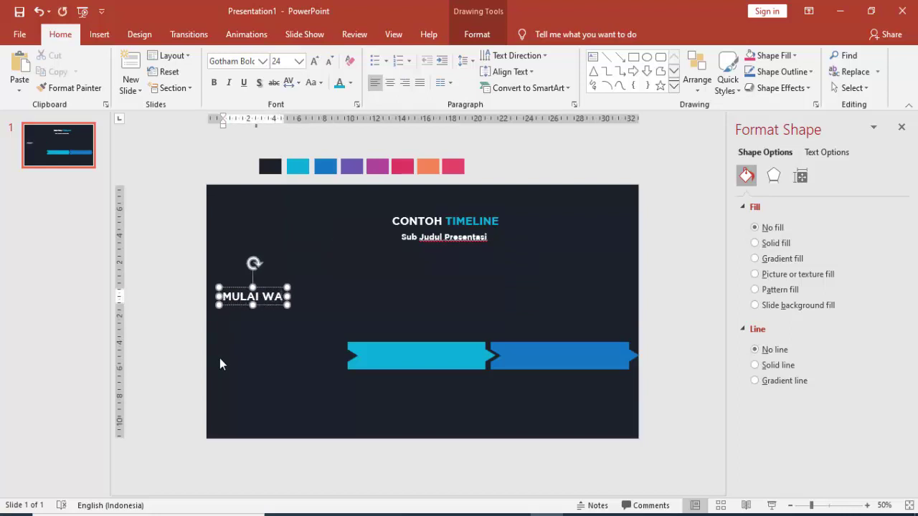
type("KTUNYA")
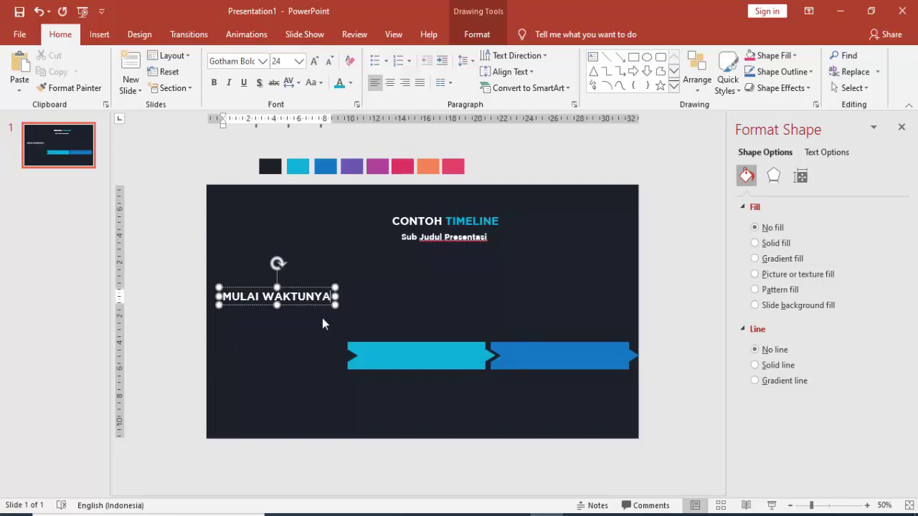
left_click(317, 304)
Place a copy of the 'Sub Judul Presentasi' subtitle beneath the MULAI WAKTUNYA heading.
left_click(430, 237)
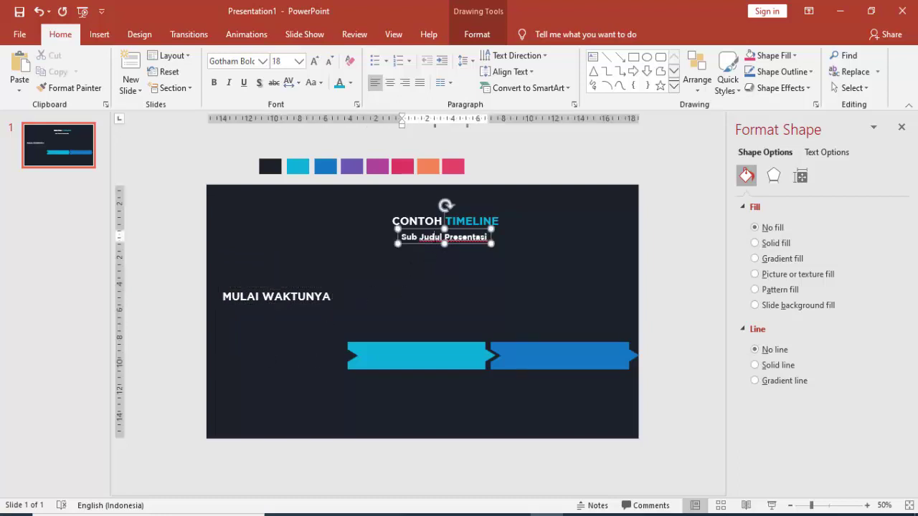
left_click(433, 244)
left_click_drag(434, 247, 256, 316)
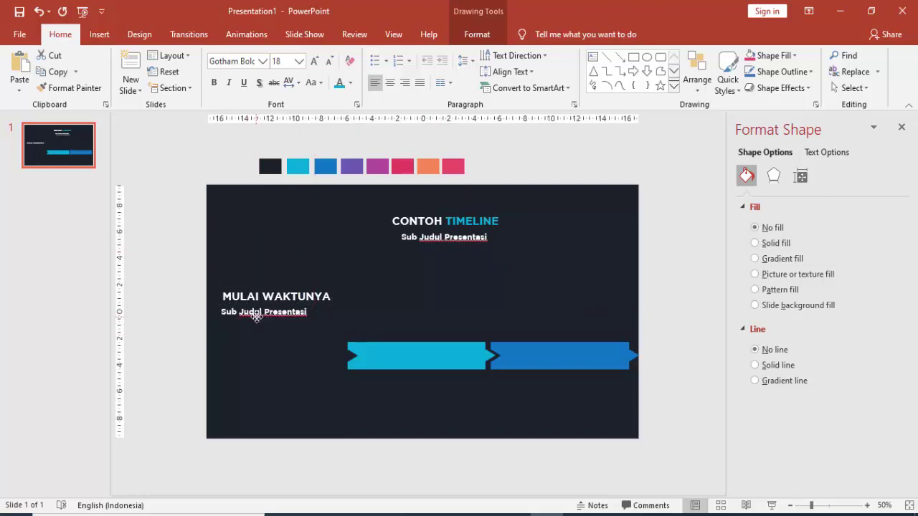
left_click_drag(256, 317, 257, 315)
left_click(171, 159)
Draw a text box below the left subtitle and keep one sample paragraph.
left_click(99, 34)
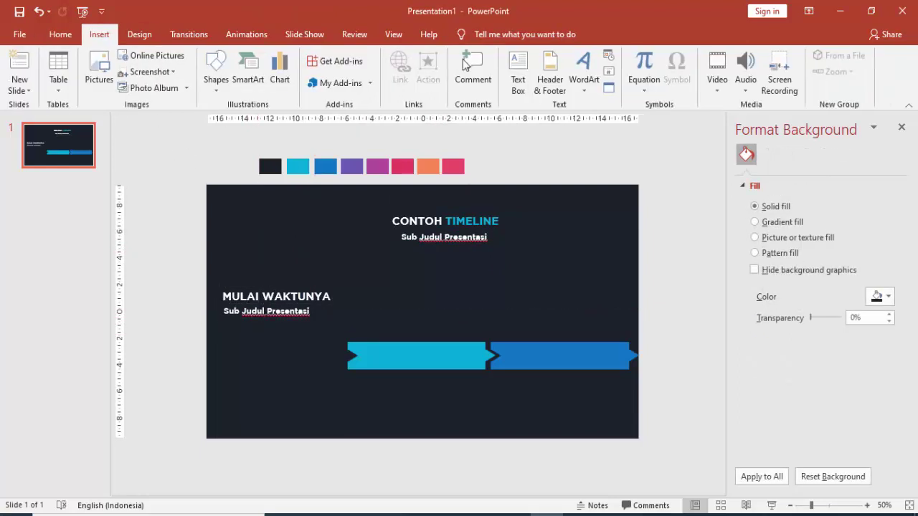
left_click(518, 79)
left_click_drag(223, 329, 335, 410)
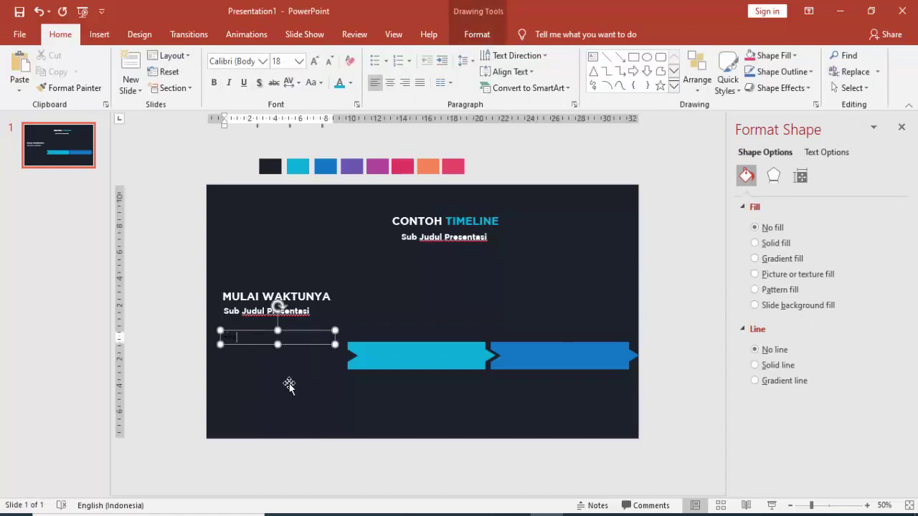
type("and(")
key("Return")
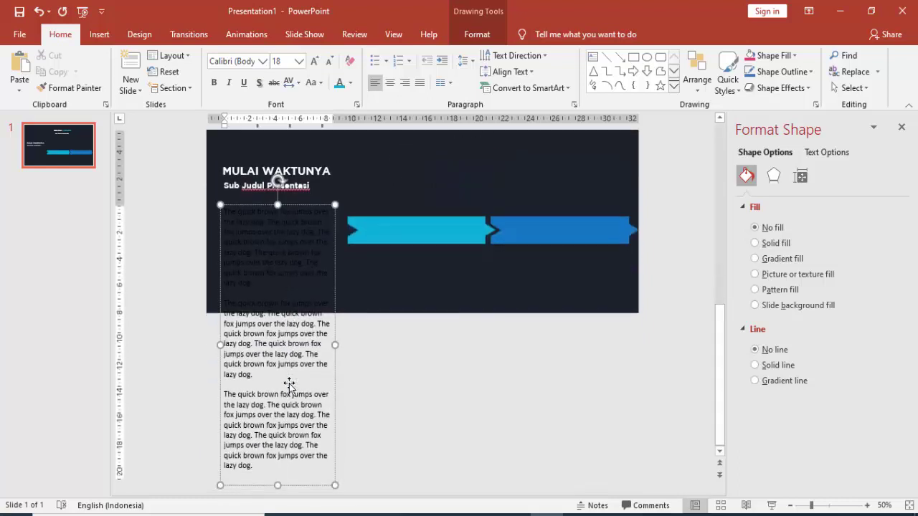
left_click_drag(270, 294, 344, 492)
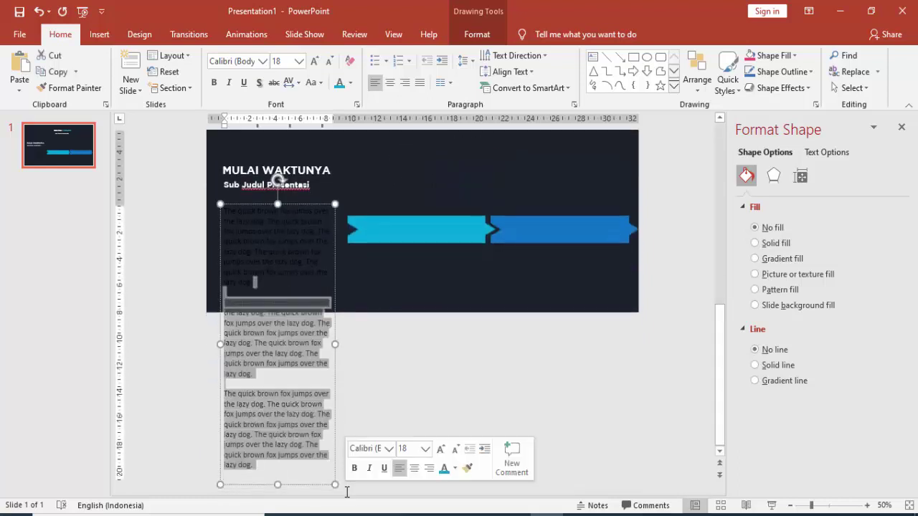
key("Delete")
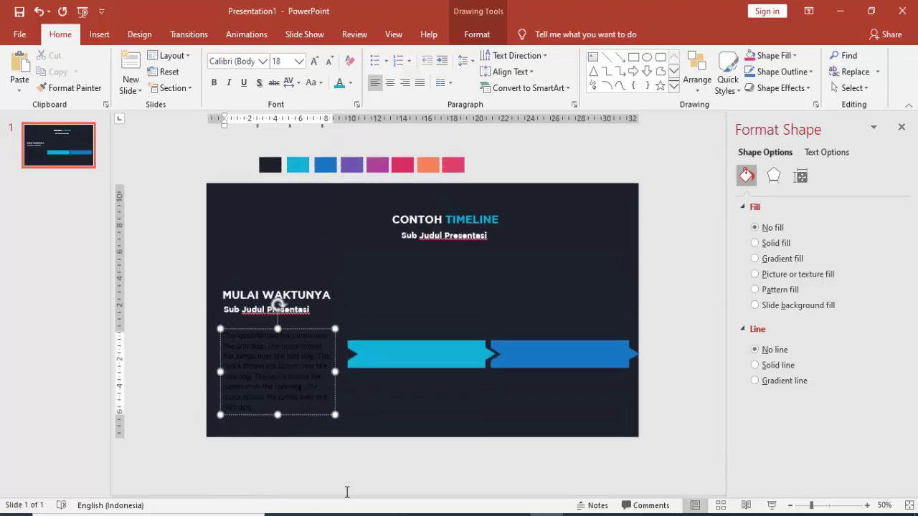
Make the sample paragraph white, 12 pt Lato, and adjust the box width so it wraps.
left_click(351, 84)
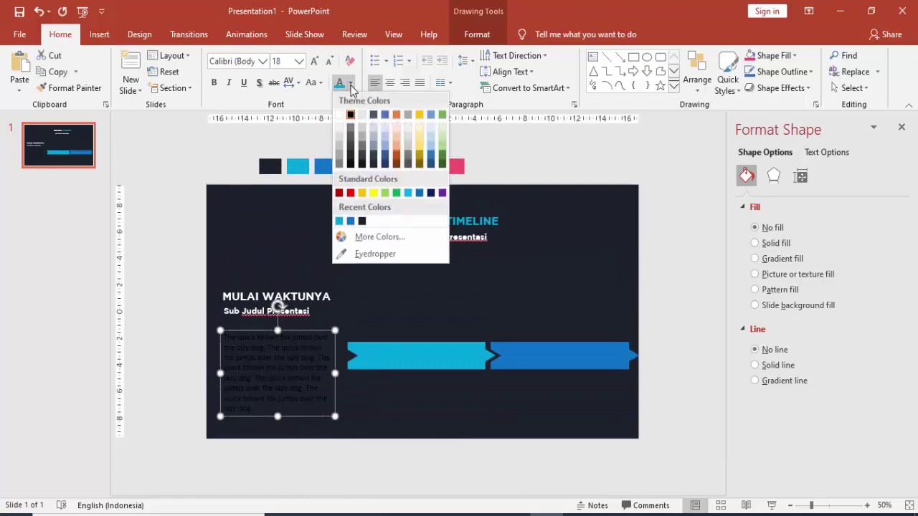
left_click(340, 116)
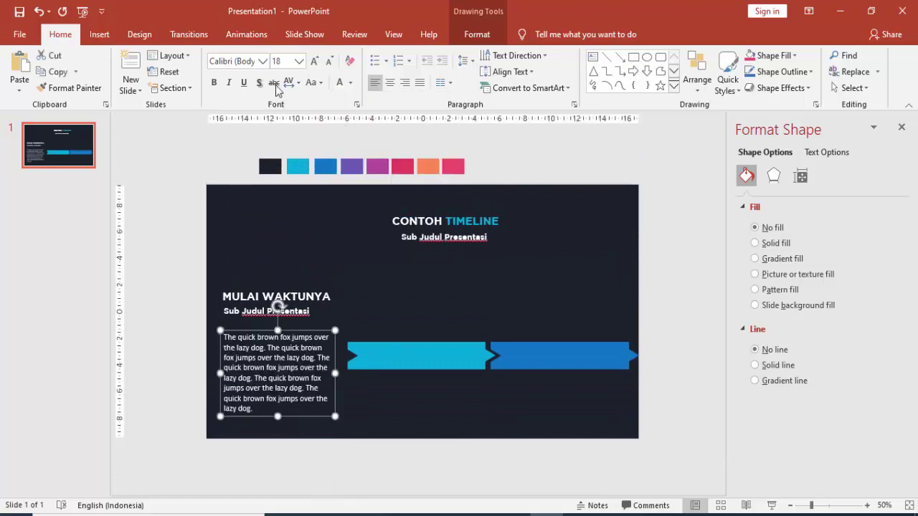
left_click(298, 61)
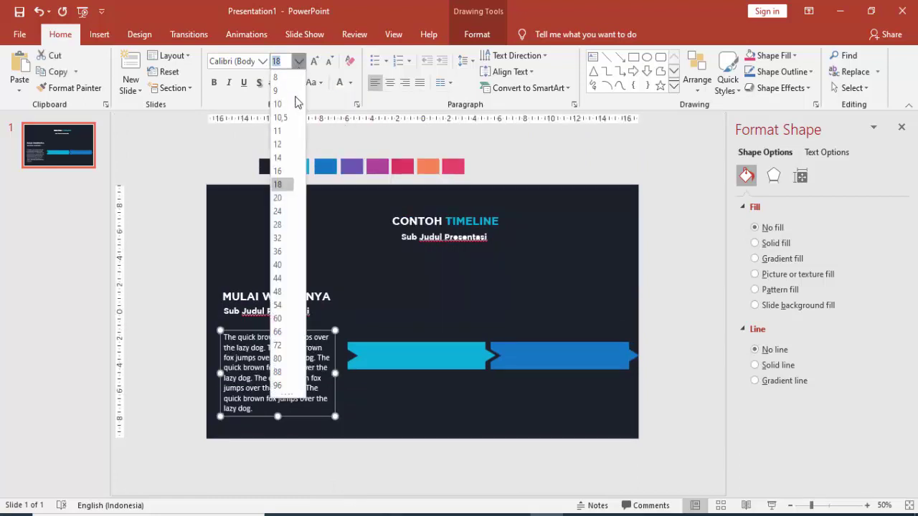
left_click(279, 146)
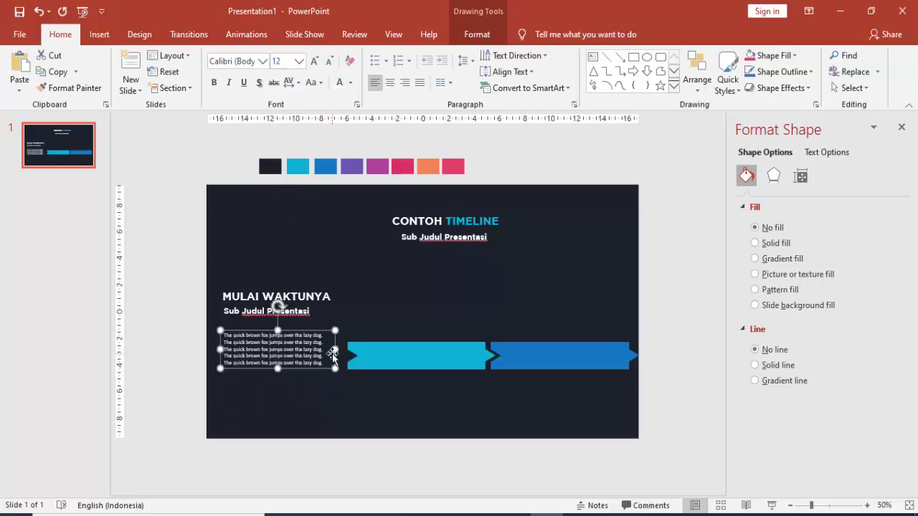
left_click_drag(335, 349, 315, 356)
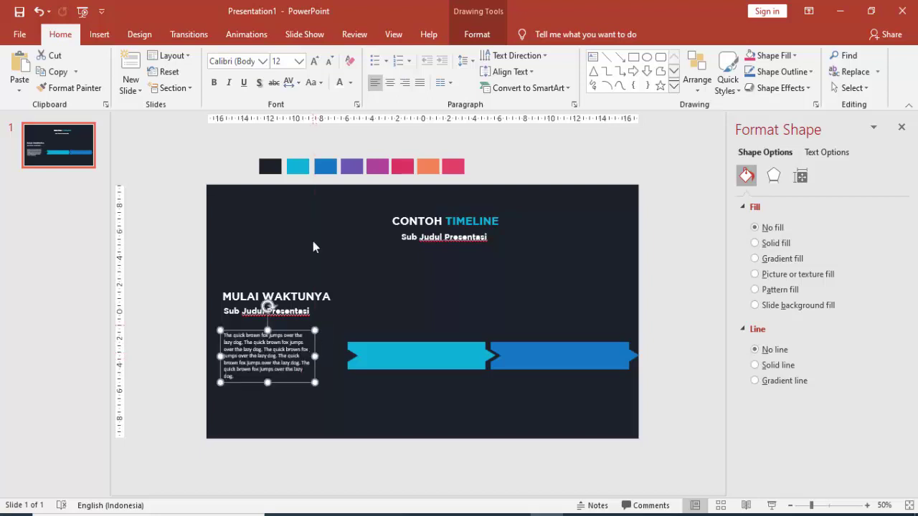
left_click(248, 62)
type("Lato")
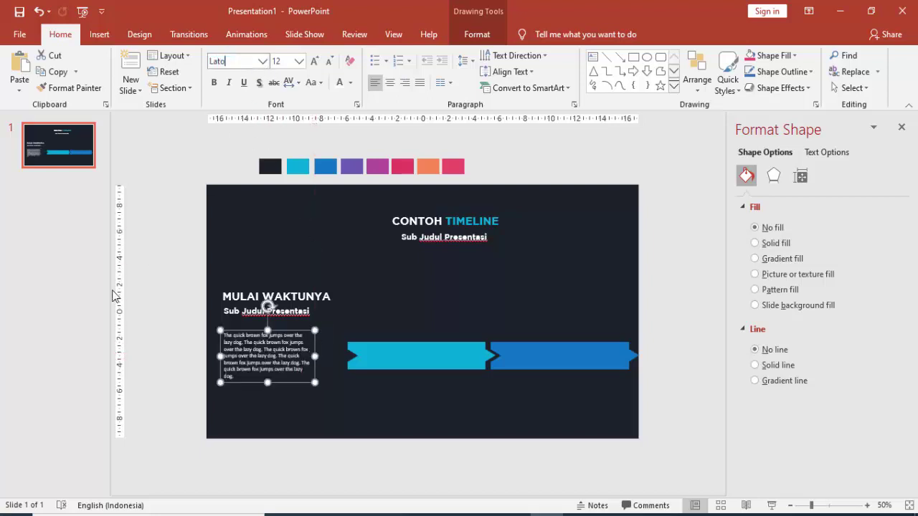
key("Return")
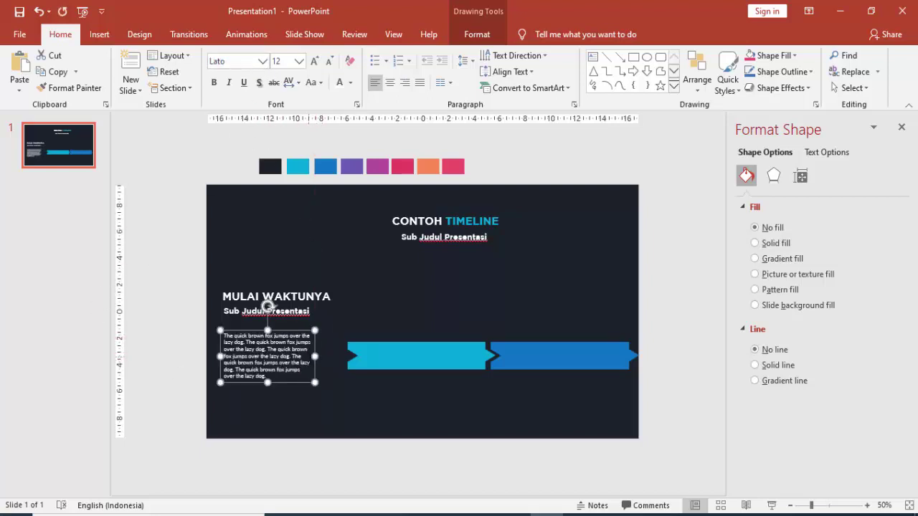
left_click_drag(320, 357, 309, 331)
left_click(169, 275)
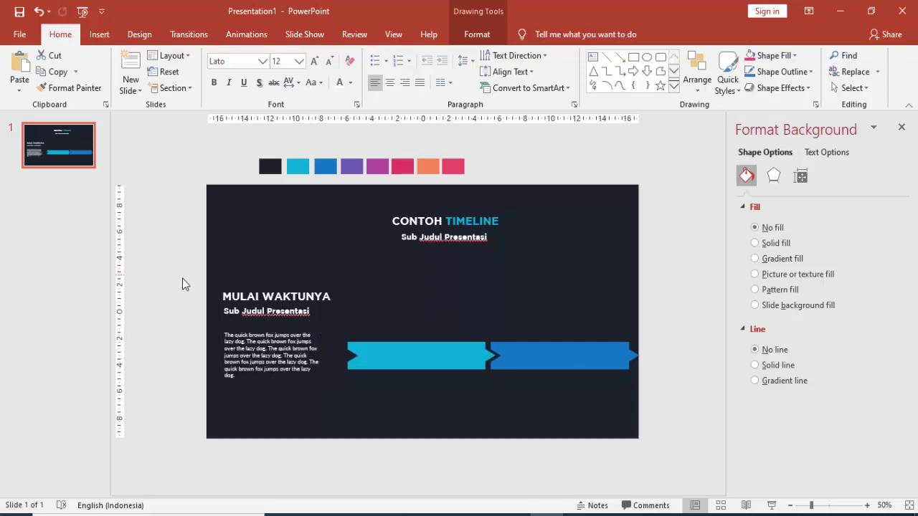
Copy the subtitle as a '2018' label at size 24 on the cyan arrow.
left_click(281, 311)
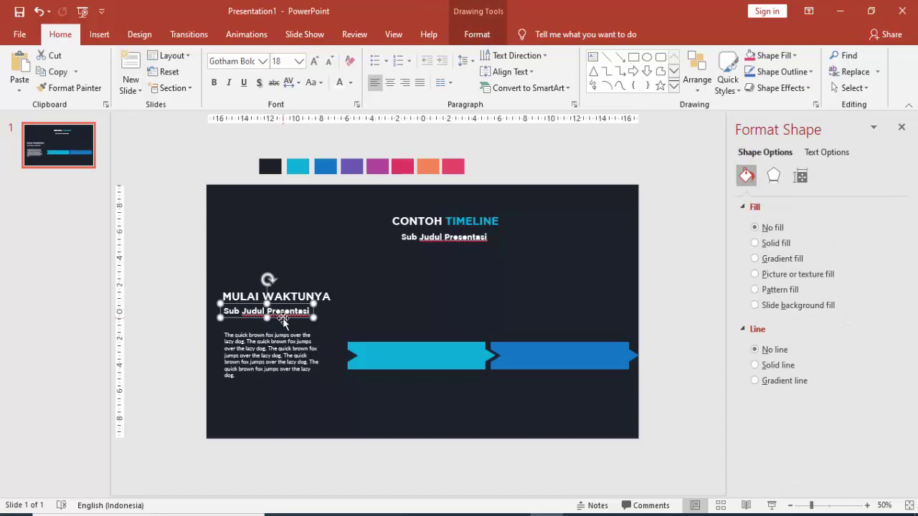
left_click_drag(283, 316, 423, 331)
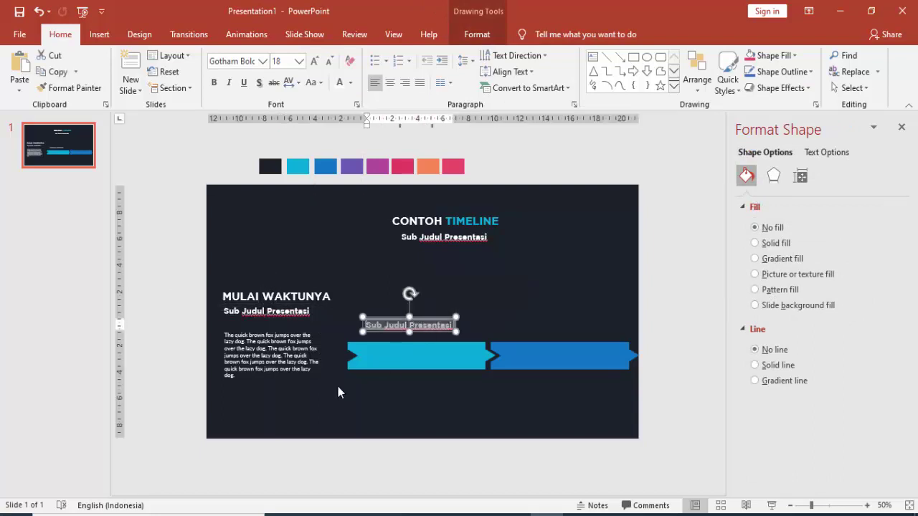
type("2018")
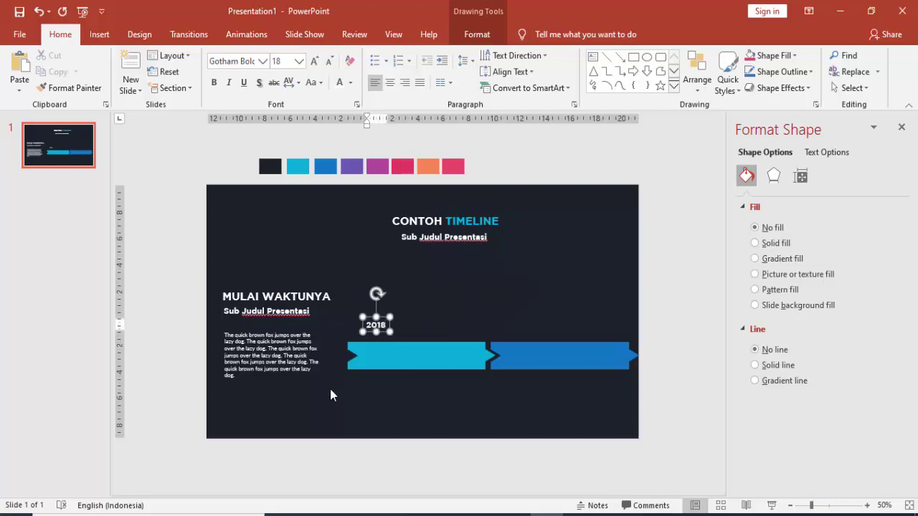
left_click(298, 63)
left_click(286, 209)
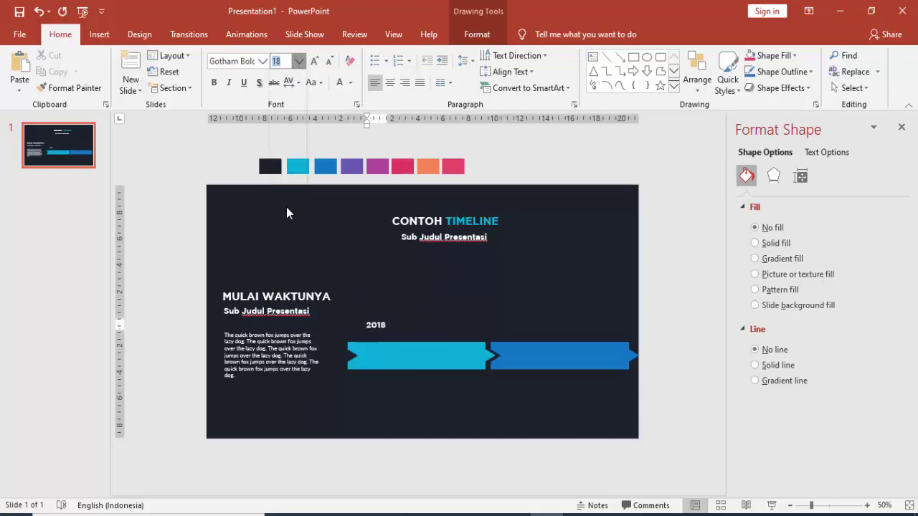
left_click(378, 293)
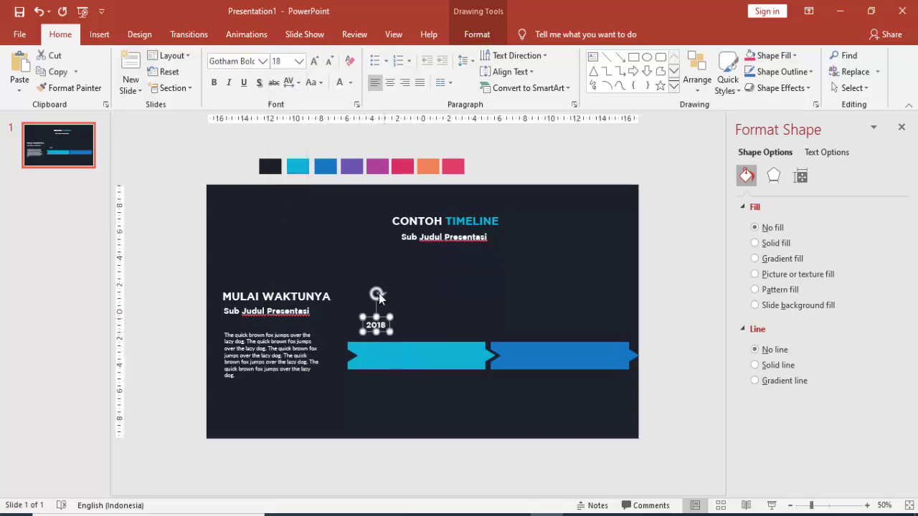
left_click(298, 61)
left_click(280, 211)
left_click_drag(388, 335, 424, 362)
Duplicate the label, change it to '2019' and move it onto the blue arrow.
key("ctrl+d")
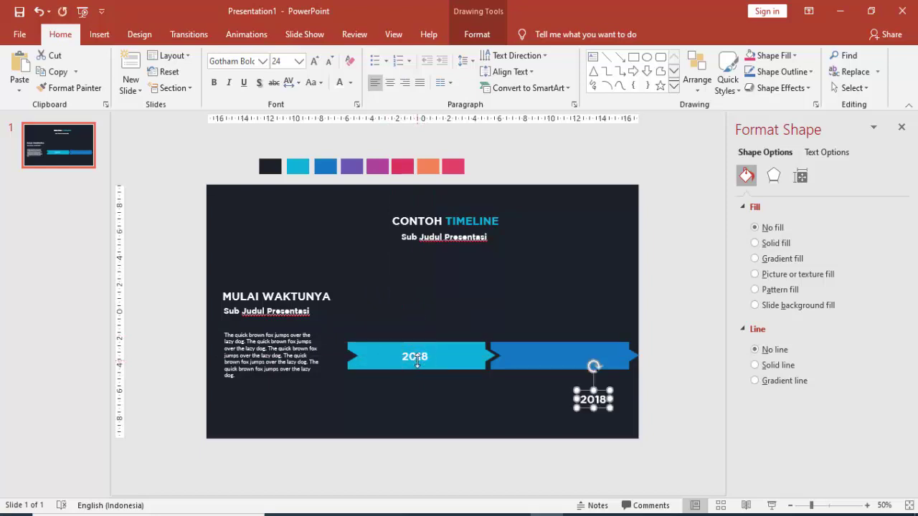
left_click(593, 400)
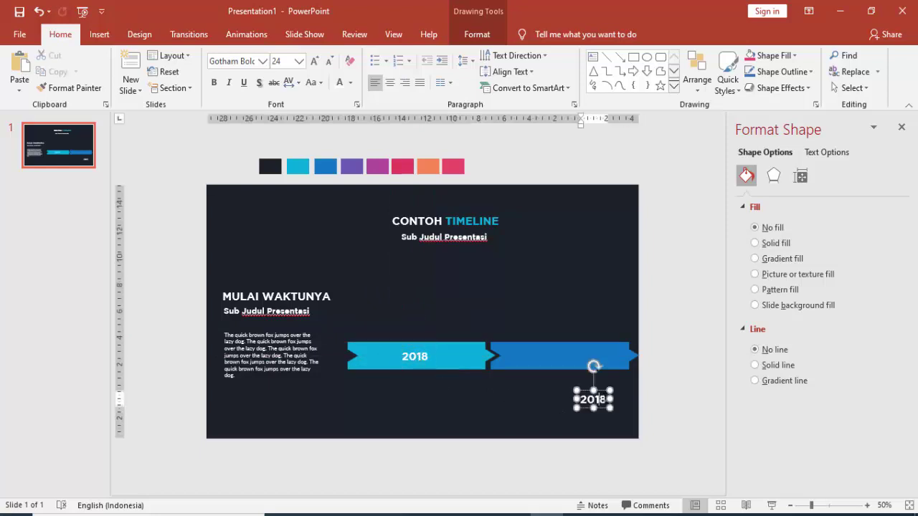
key("ctrl+a")
type("2019")
left_click_drag(585, 387, 554, 345)
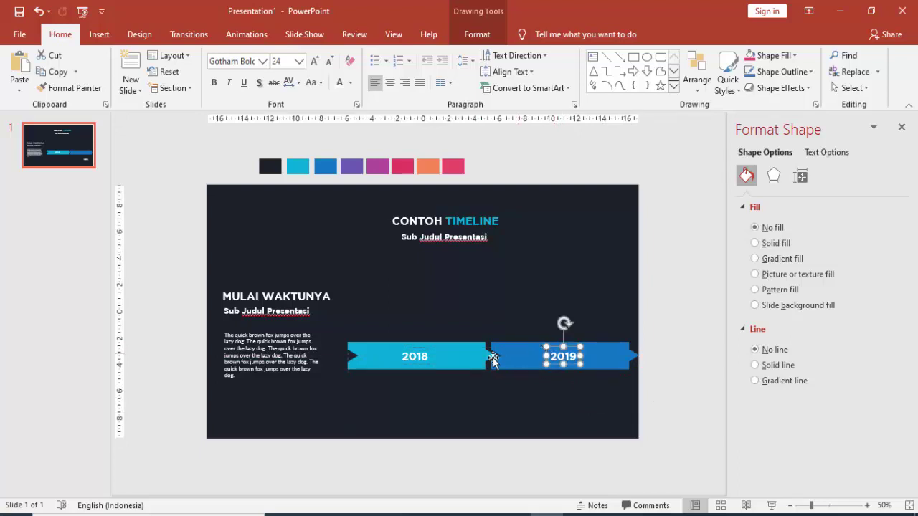
Group the 2018 label with the cyan arrow and the 2019 label with the blue arrow.
left_click(429, 356)
left_click(456, 353, "shift")
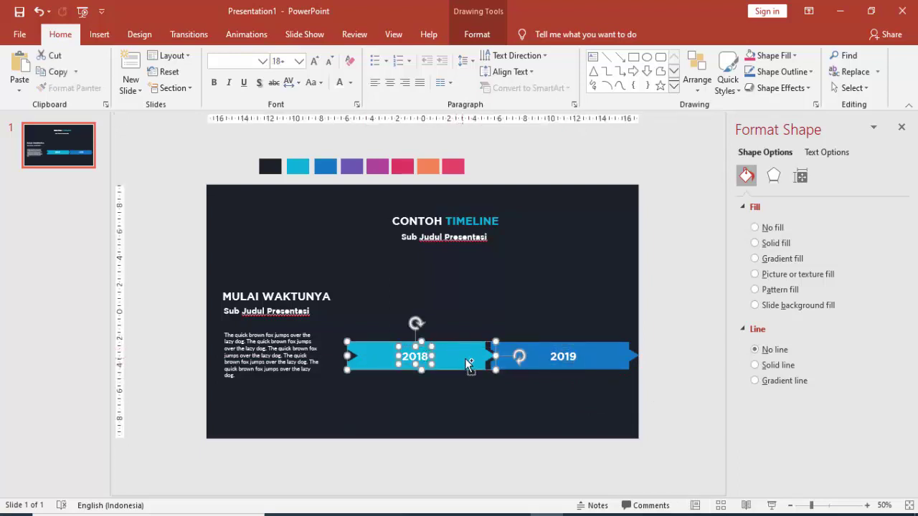
key("ctrl+g")
left_click(531, 355)
left_click(574, 356)
left_click(582, 354, "shift")
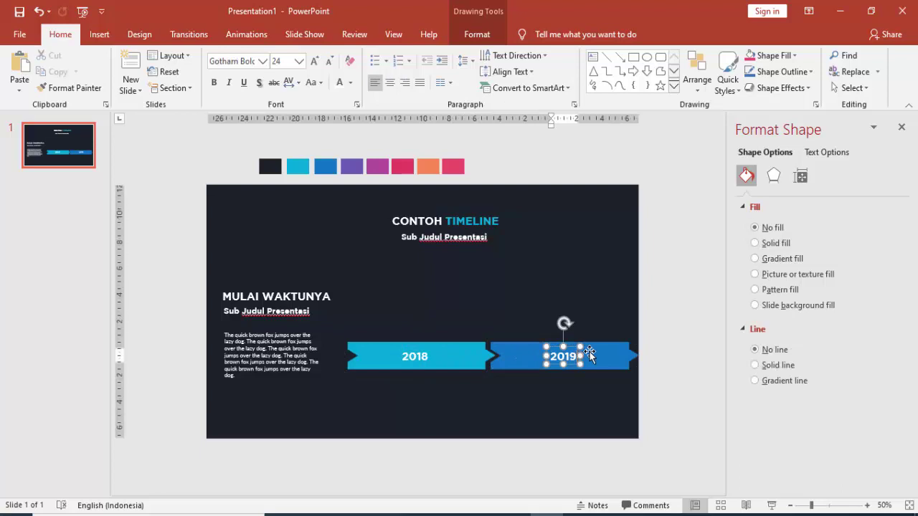
key("ctrl+g")
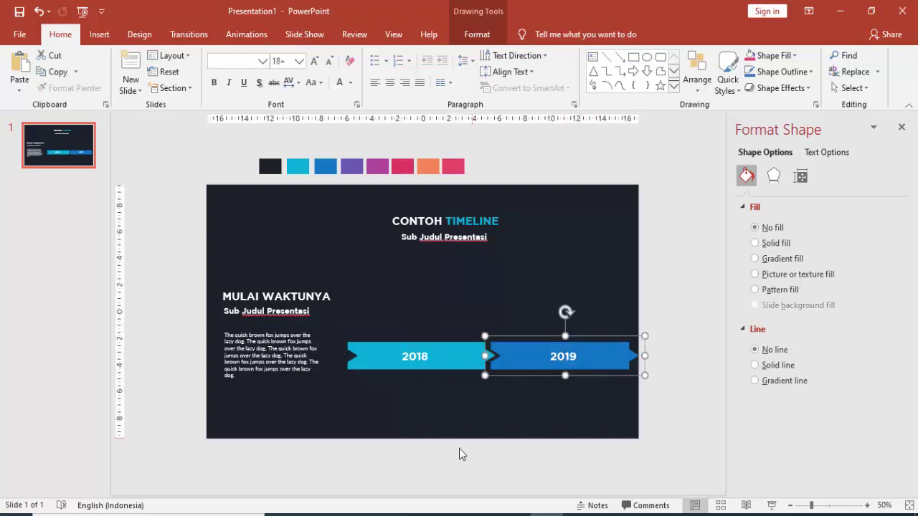
Copy the left body paragraph and subtitle above the 2018 arrow.
left_click(313, 331)
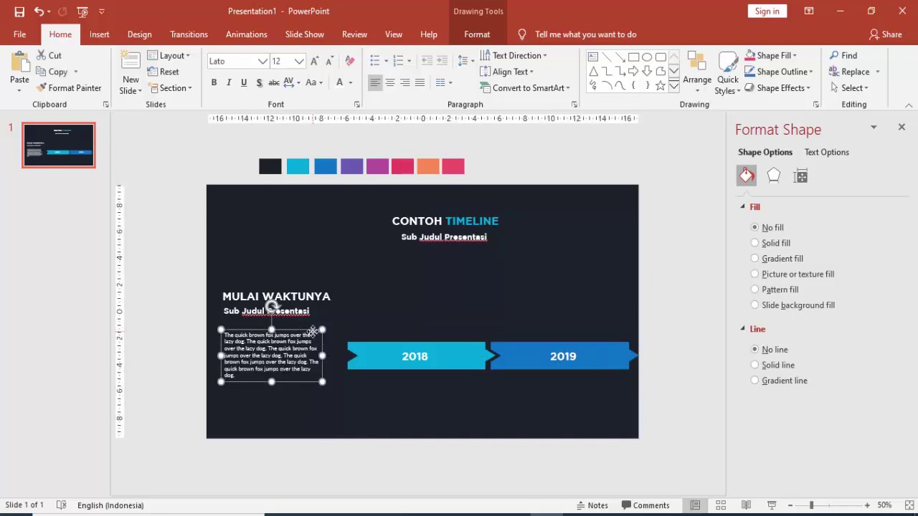
left_click_drag(313, 331, 445, 281)
left_click(302, 315)
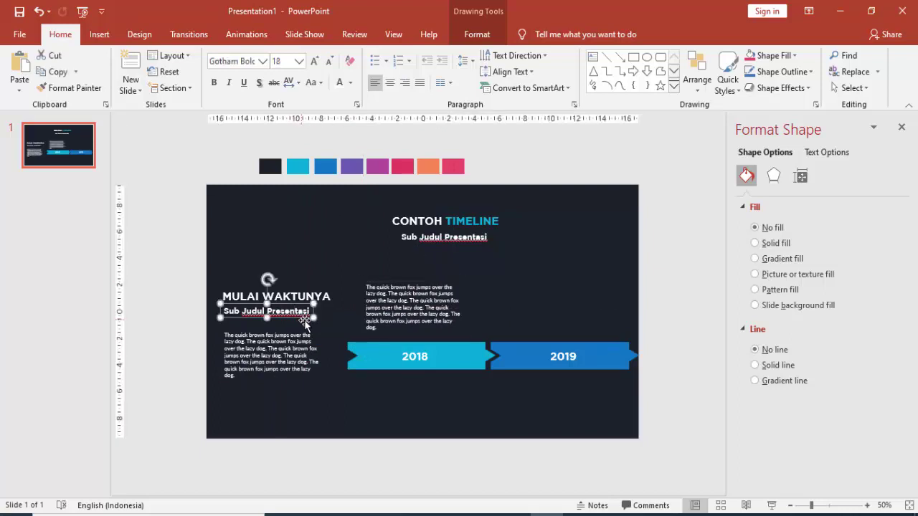
left_click_drag(304, 323, 439, 280)
Retype the copied subtitle as 'Uraian' in bold Lato.
left_click(443, 280)
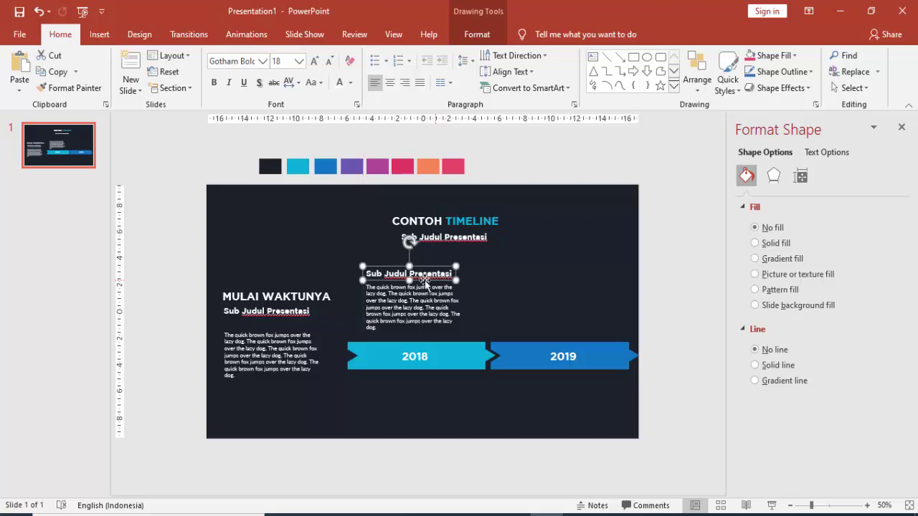
triple_click(436, 273)
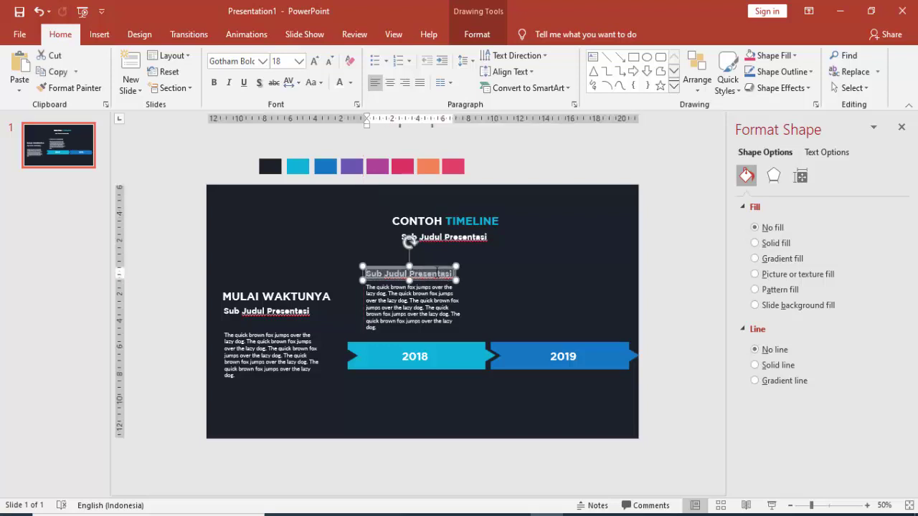
type("uraian")
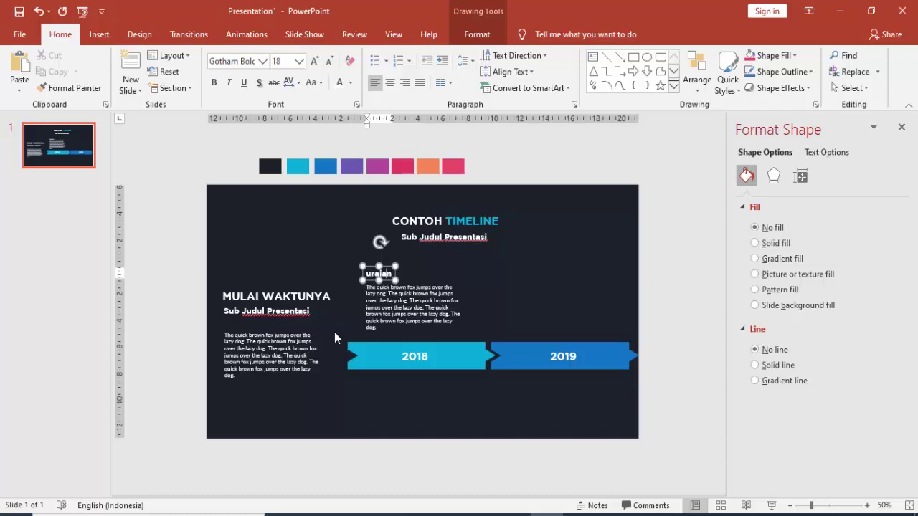
key("shift+F3")
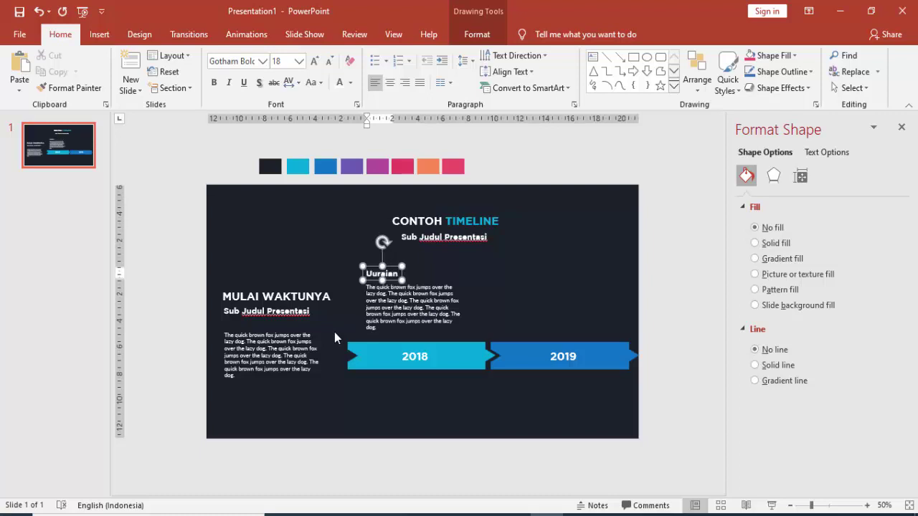
key("shift+F3")
left_click(389, 267)
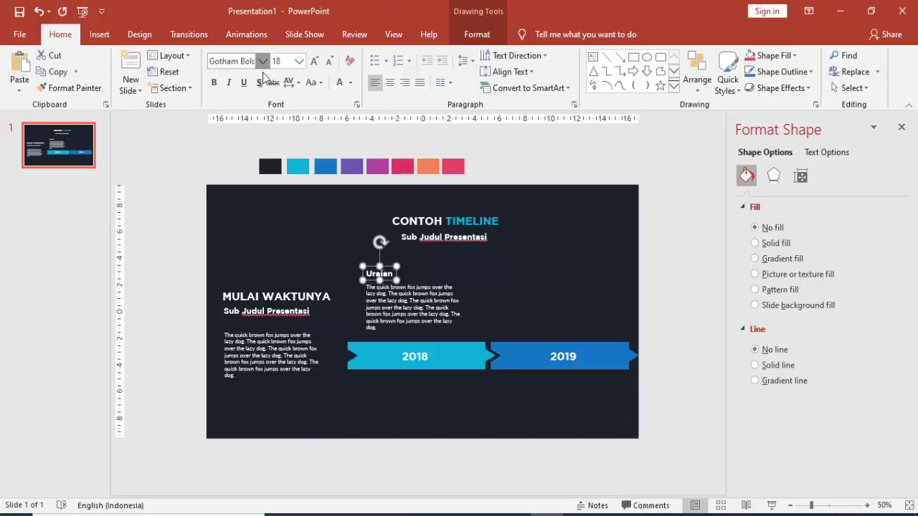
left_click(264, 61)
left_click(236, 143)
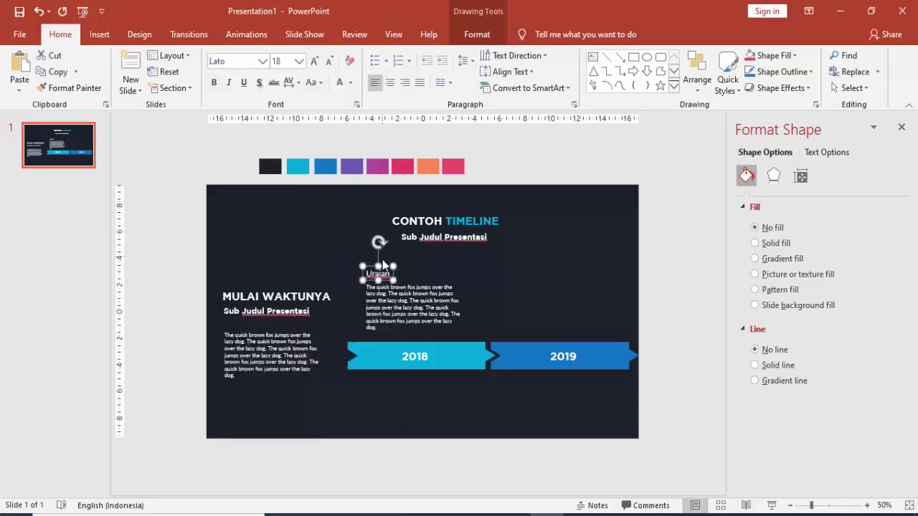
left_click(214, 82)
Copy the Uraian heading and paragraph above the 2019 arrow.
left_click(422, 300)
scroll(423, 300, "up", 2)
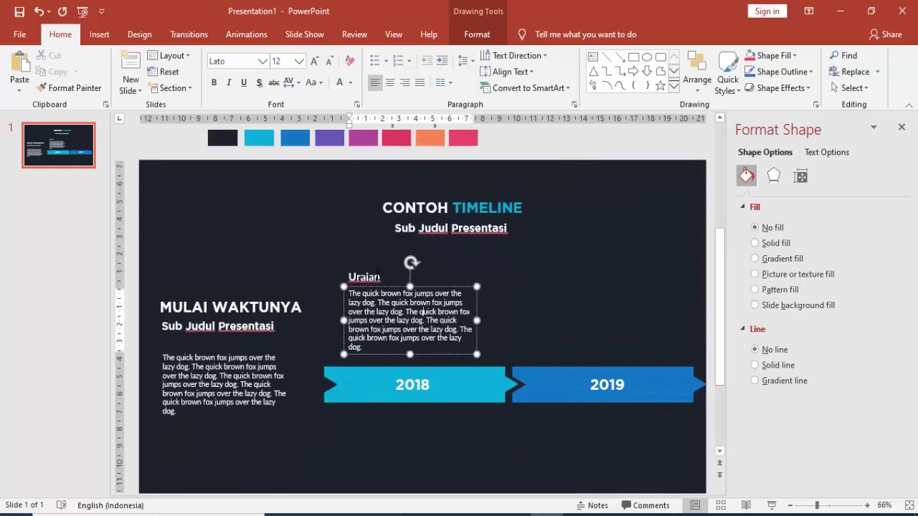
left_click(365, 276, "shift")
left_click_drag(426, 287, 595, 288)
scroll(605, 297, "down", 2)
left_click(665, 291)
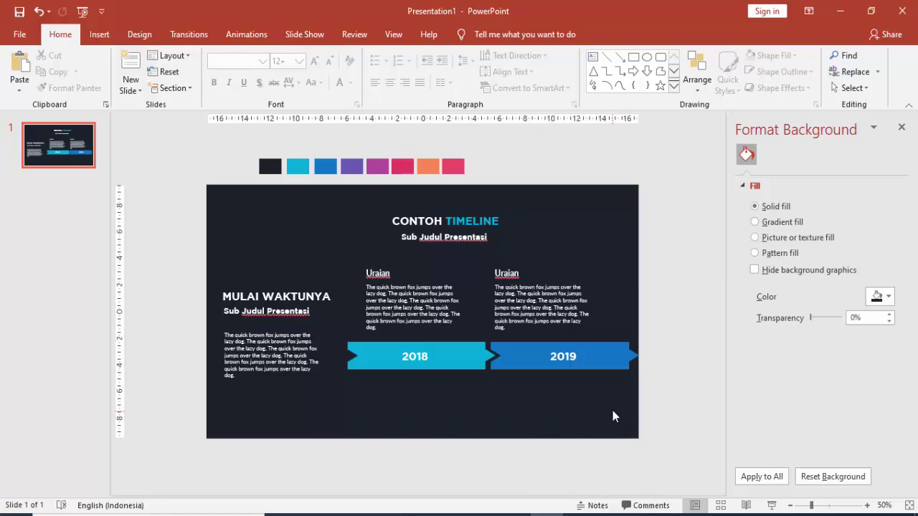
Copy the MULAI WAKTUNYA heading, change it to '01' and place it above the first Uraian.
left_click(317, 292)
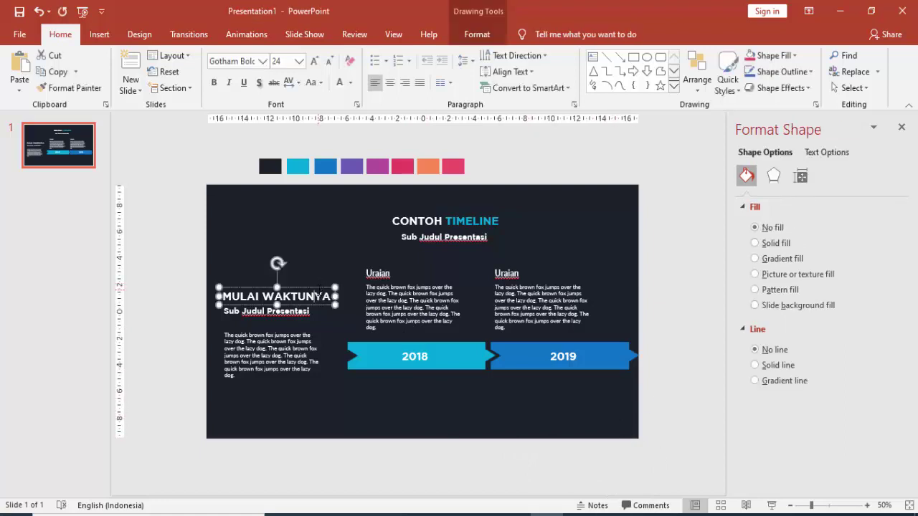
double_click(317, 294)
left_click(263, 288)
left_click_drag(262, 289, 306, 230)
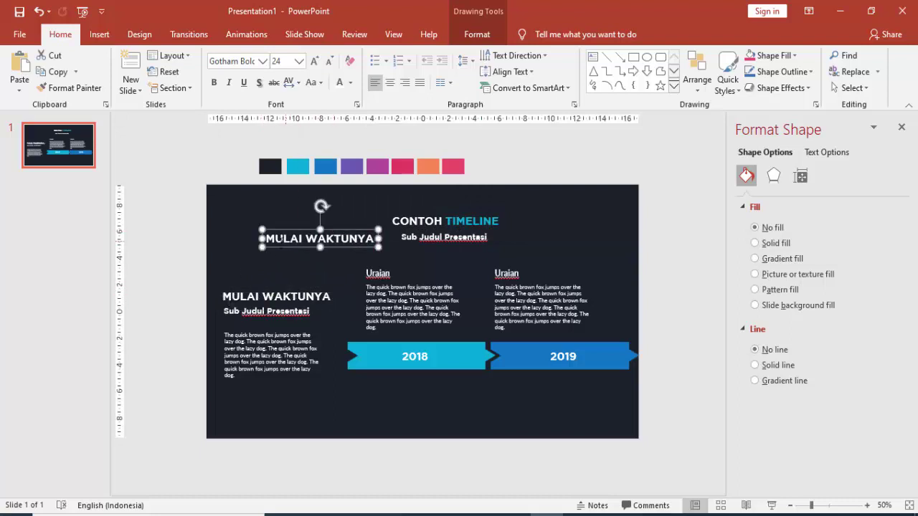
triple_click(361, 238)
type("01")
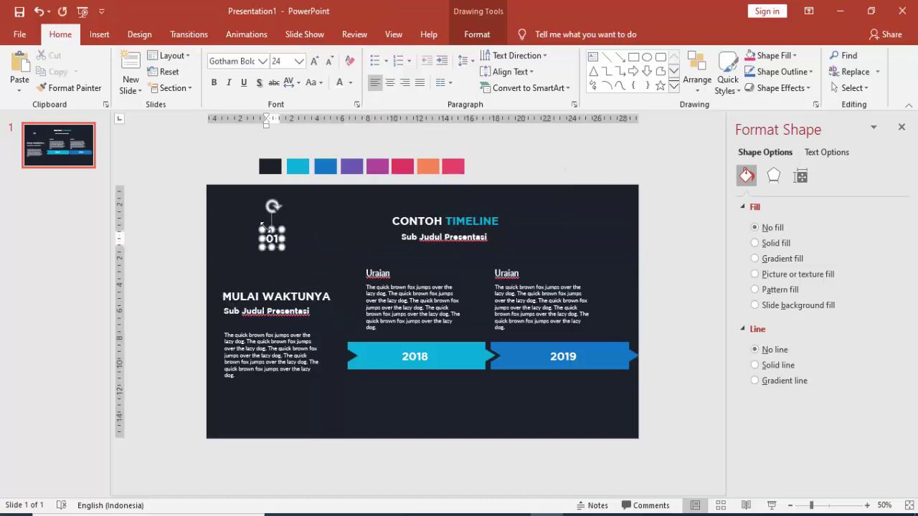
left_click(321, 225)
left_click(272, 239)
left_click_drag(274, 223, 377, 245)
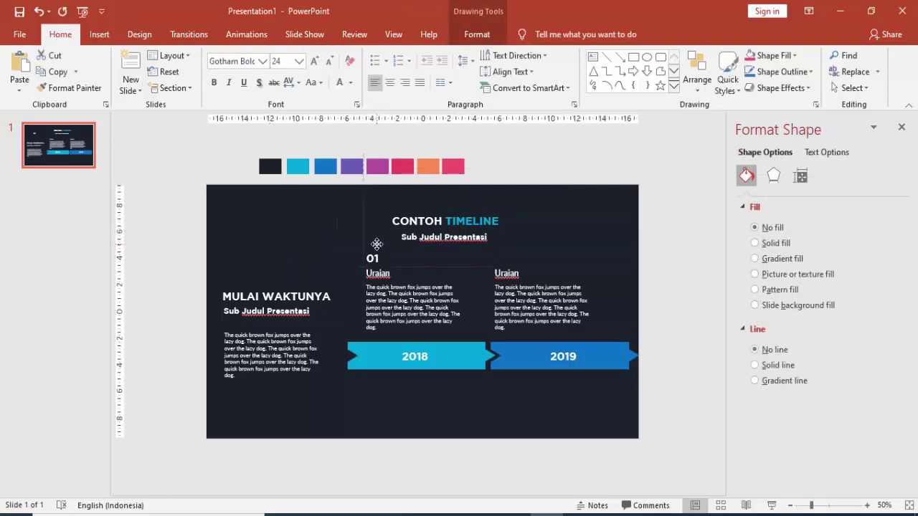
Make the 01 number cyan at size 32 and align it just above Uraian.
left_click(350, 82)
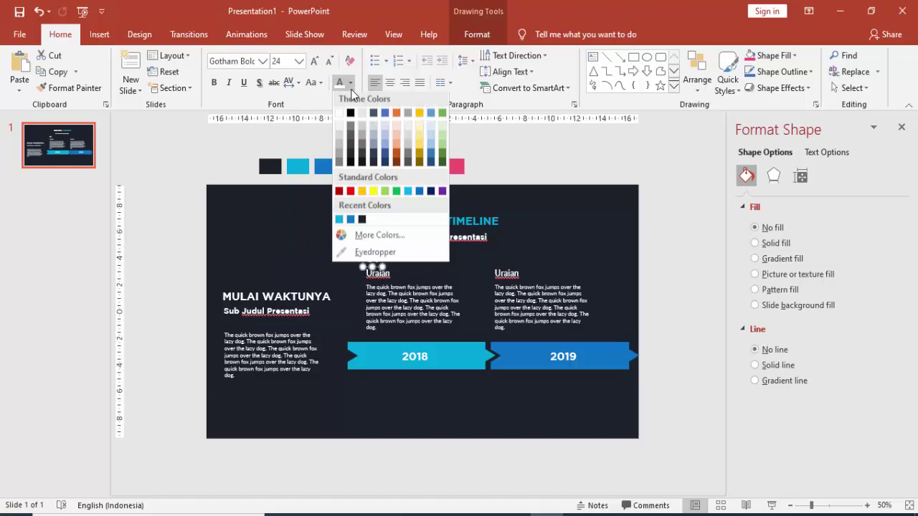
left_click(345, 220)
scroll(402, 258, "up", 5)
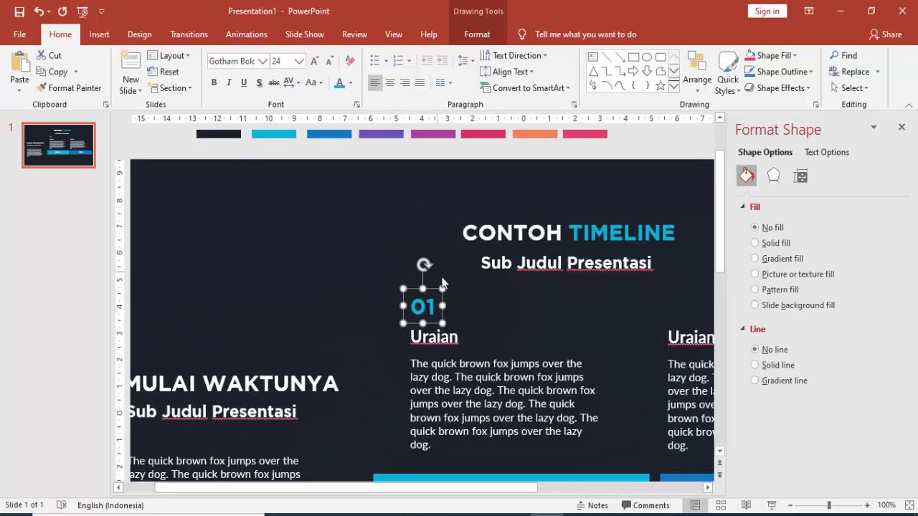
left_click(299, 63)
left_click(277, 237)
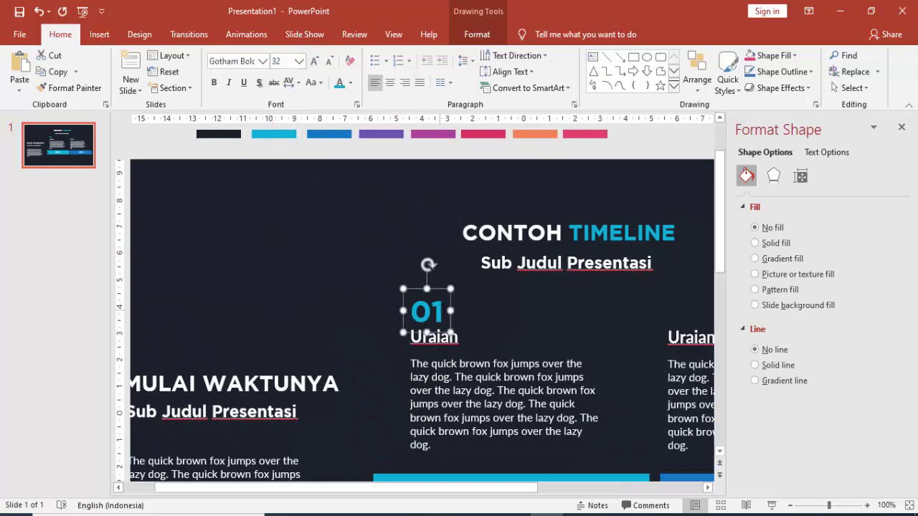
left_click_drag(446, 300, 446, 296)
Move the CONTOH TIMELINE title slightly up.
scroll(484, 304, "down", 4)
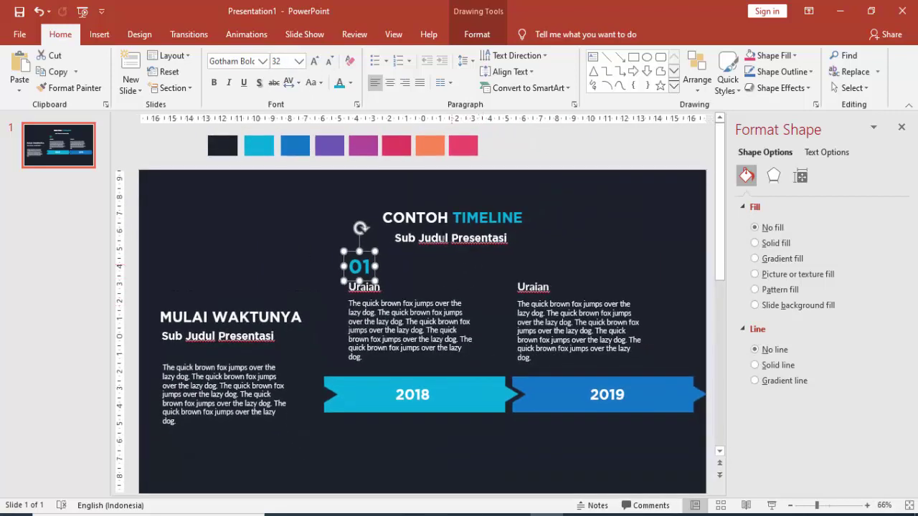
left_click(439, 218)
left_click_drag(438, 218, 437, 192)
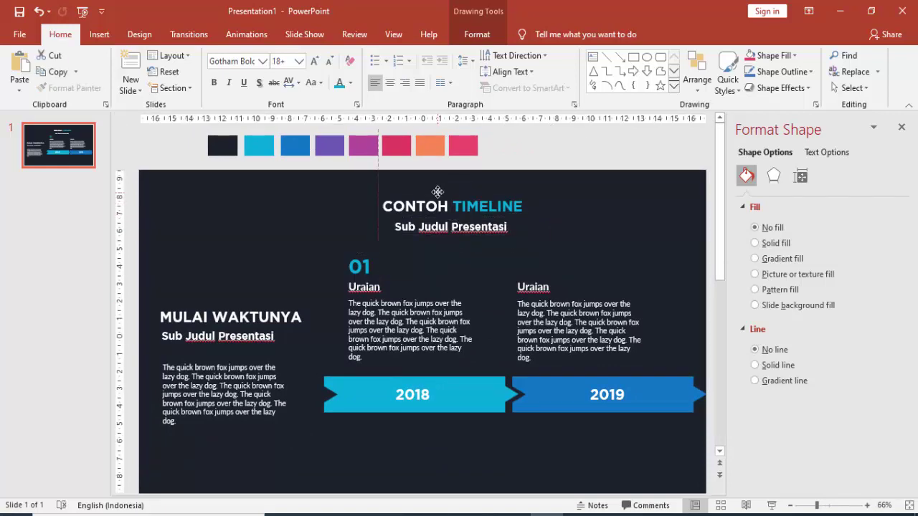
scroll(528, 234, "down", 2)
left_click(652, 277)
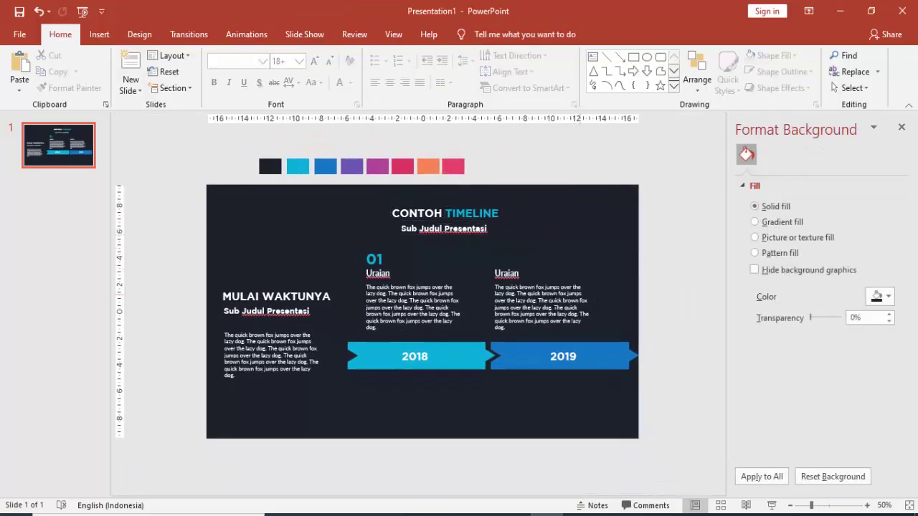
Copy the 01 number to the second column and change it to '02'.
left_click(374, 257)
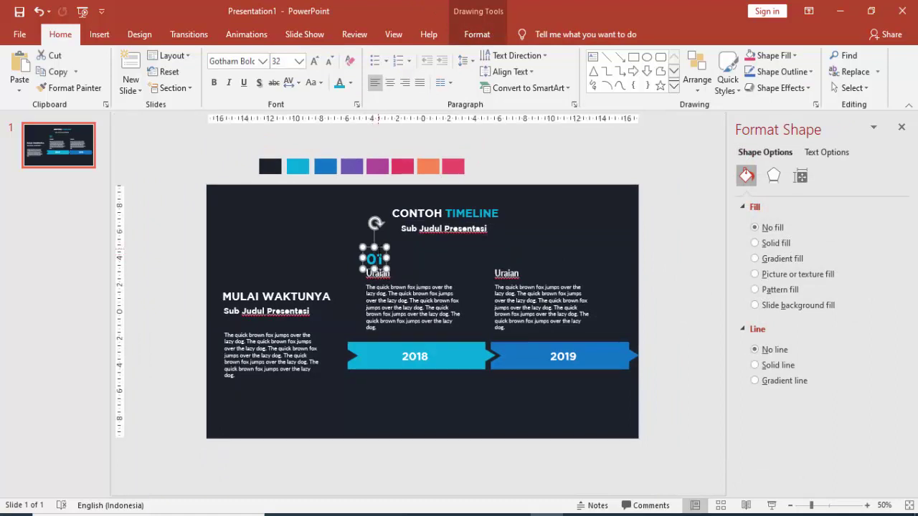
left_click_drag(386, 255, 511, 245)
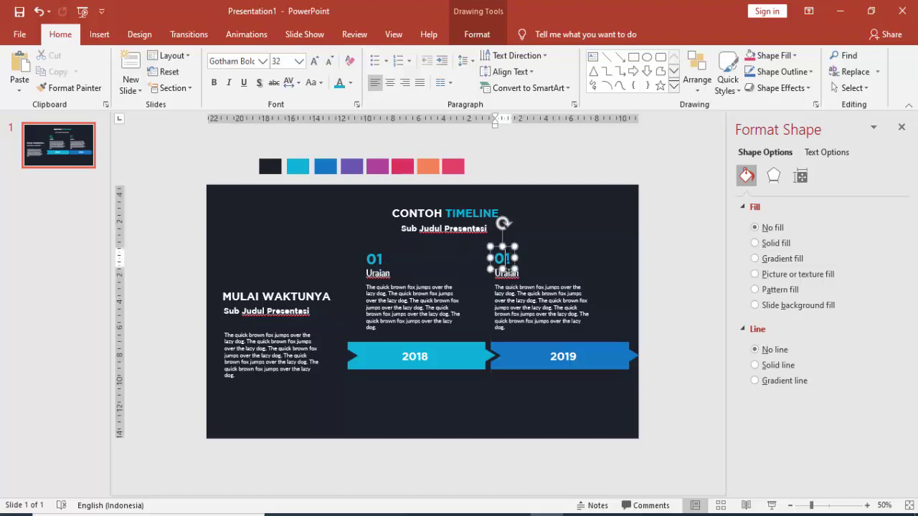
type("02")
left_click(698, 242)
scroll(675, 244, "down", 2)
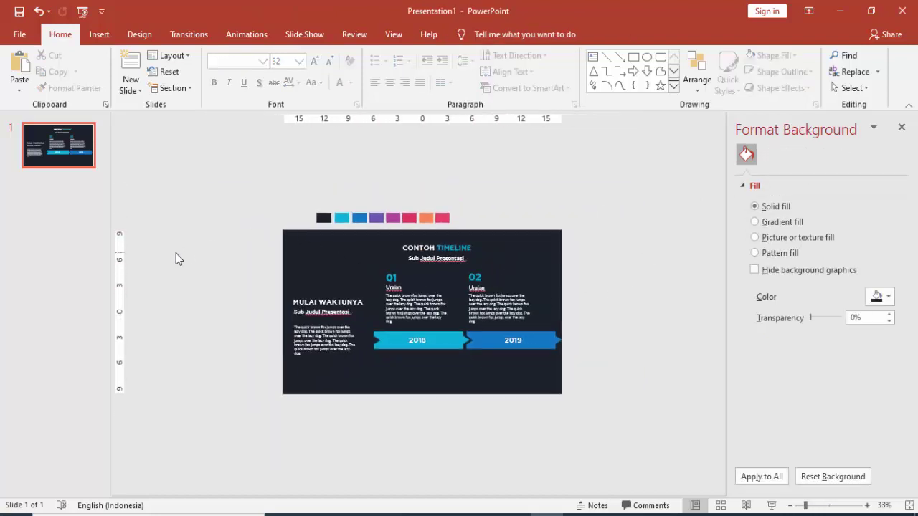
Duplicate slide 1 and delete the left MULAI WAKTUNYA heading, subtitle and paragraph.
right_click(81, 157)
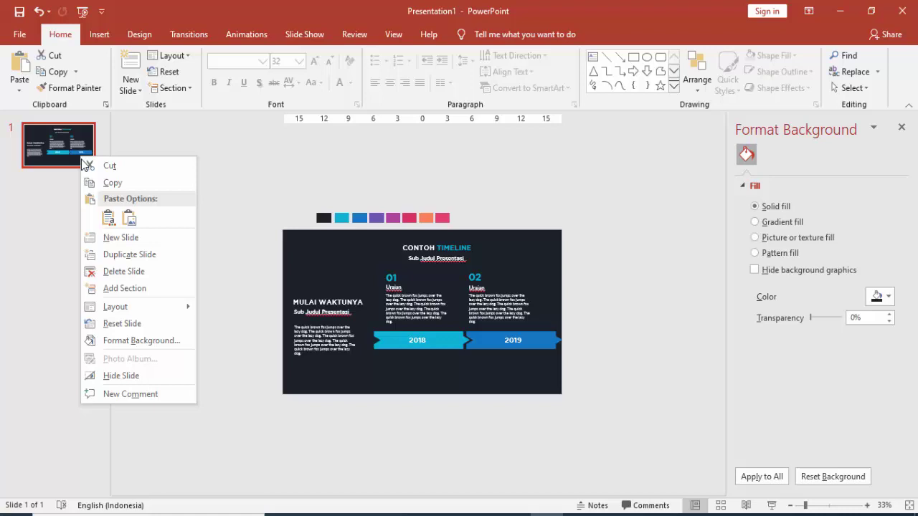
left_click(110, 257)
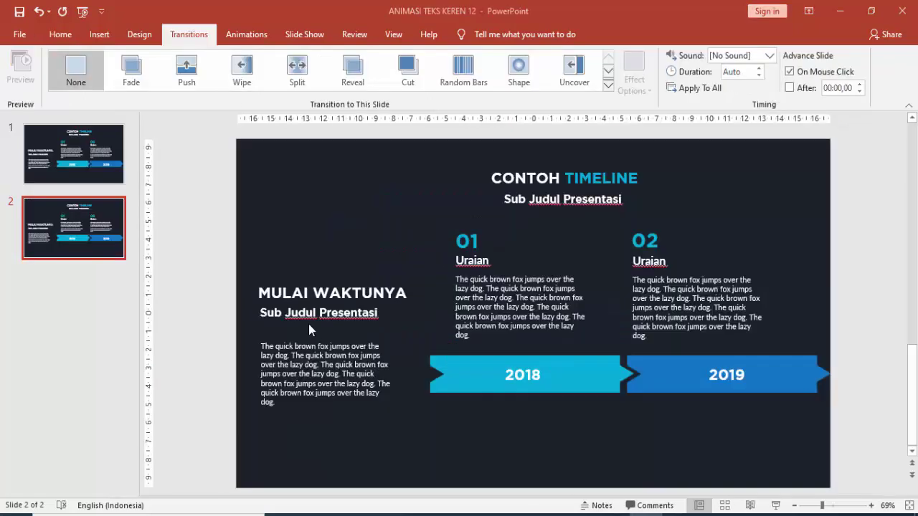
left_click(347, 288)
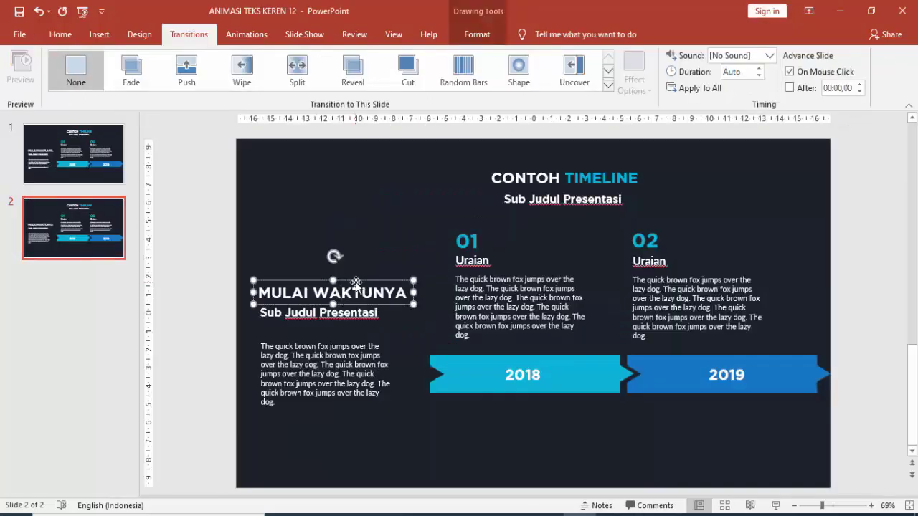
key("Delete")
left_click(354, 309)
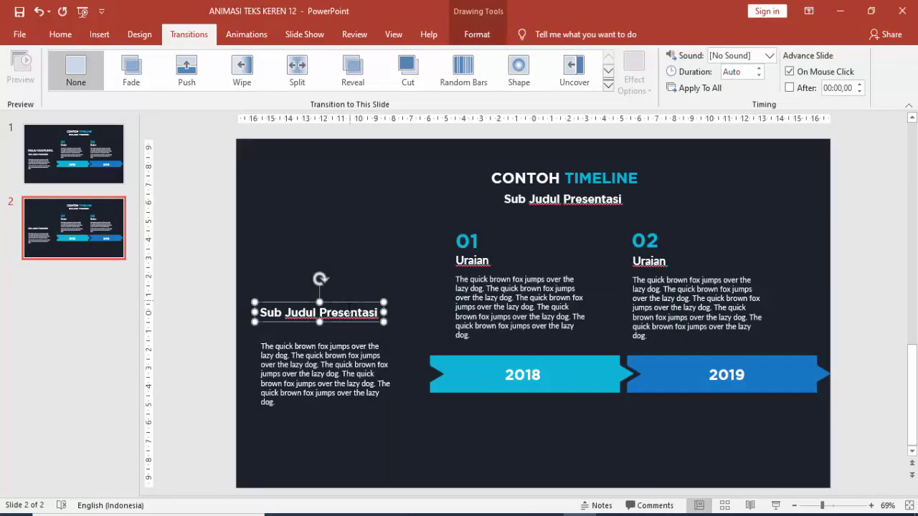
key("Delete")
left_click(345, 336)
key("Delete")
Select the 2018 column: arrow, paragraph, Uraian heading and 01 number.
left_click(467, 369)
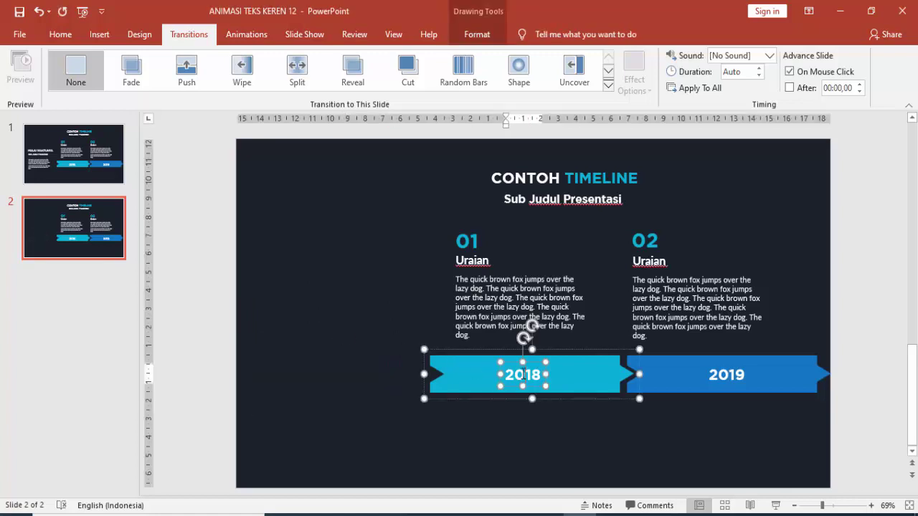
left_click(531, 326, "shift")
left_click(473, 261, "shift")
left_click(466, 241, "shift")
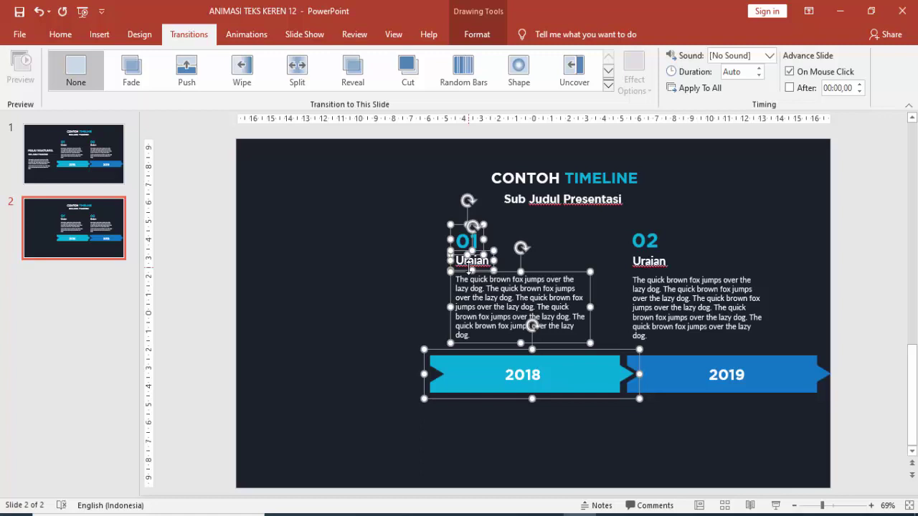
Copy the 01 column with its 2018 arrow to the slide's left side.
mouse_move(469, 264)
left_mouse_down("ctrl")
mouse_move(368, 290)
mouse_move(341, 274)
left_mouse_up("ctrl")
key("ctrl+Right")
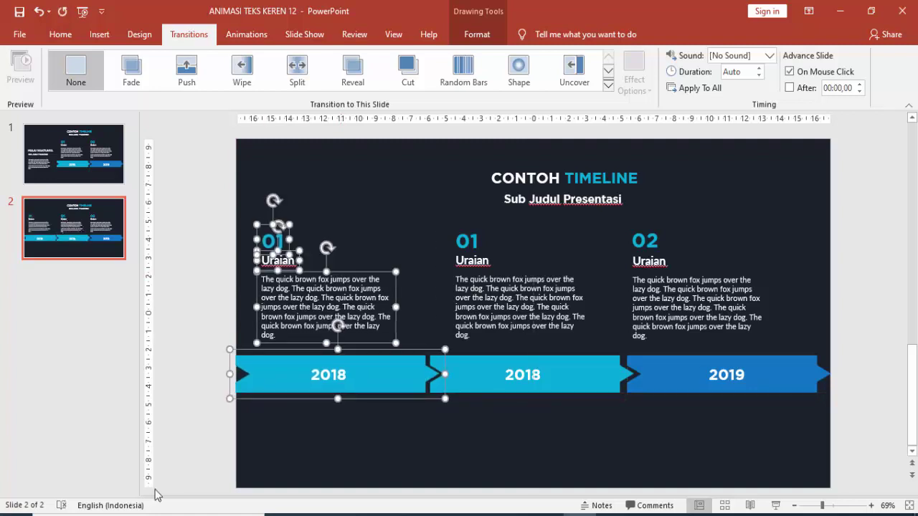
key("ctrl+Right")
key("ctrl+Right")
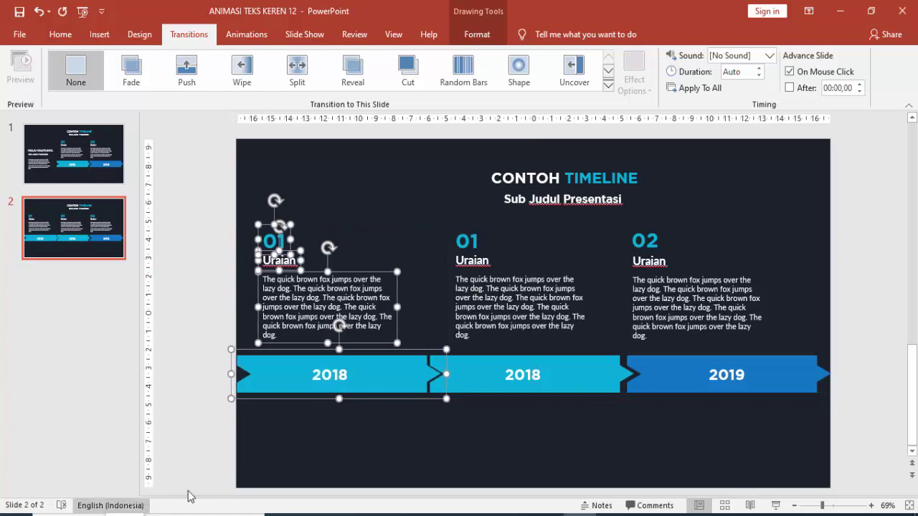
Nudge the middle column right to close the gap between columns.
left_click(694, 380)
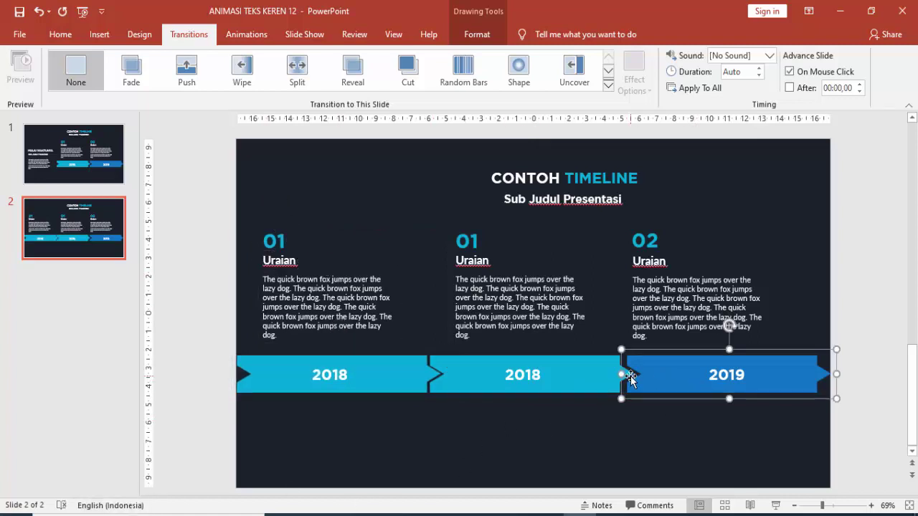
left_click(590, 385)
left_click(552, 316, "shift")
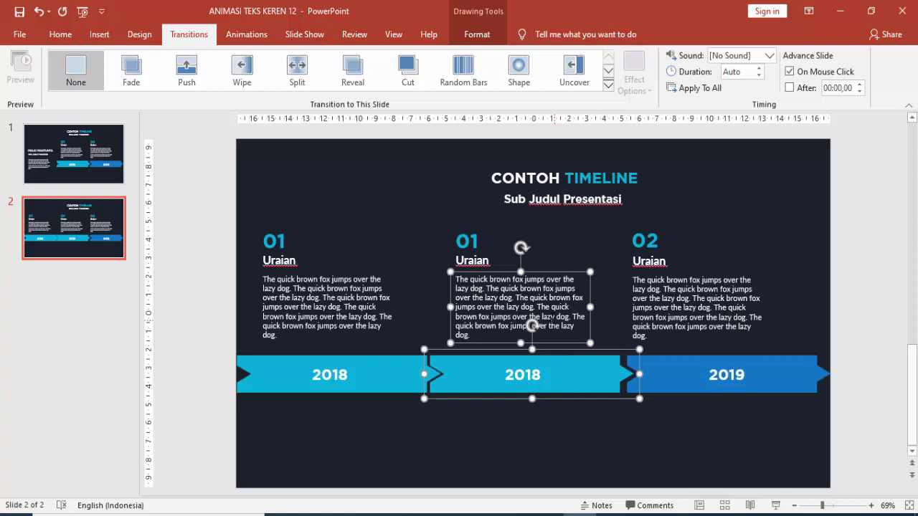
left_click(478, 269, "shift")
left_click(466, 241, "shift")
key("Right")
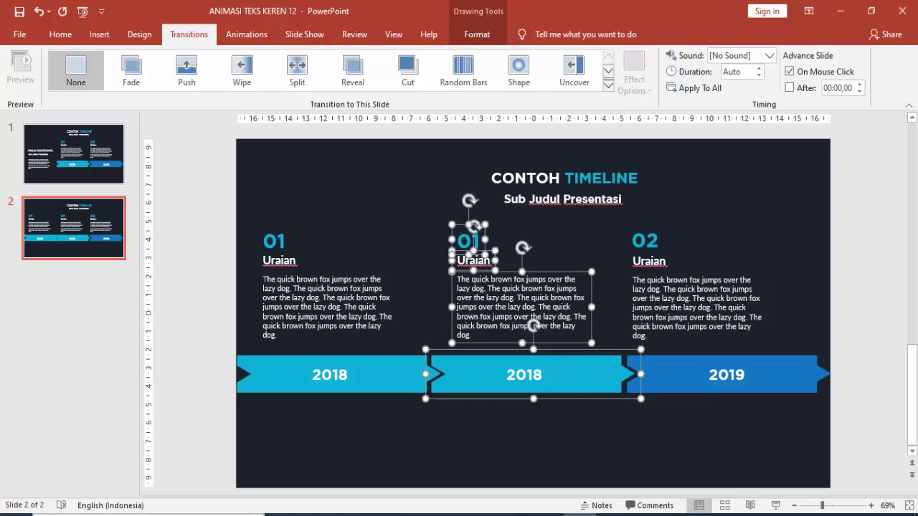
key("Right")
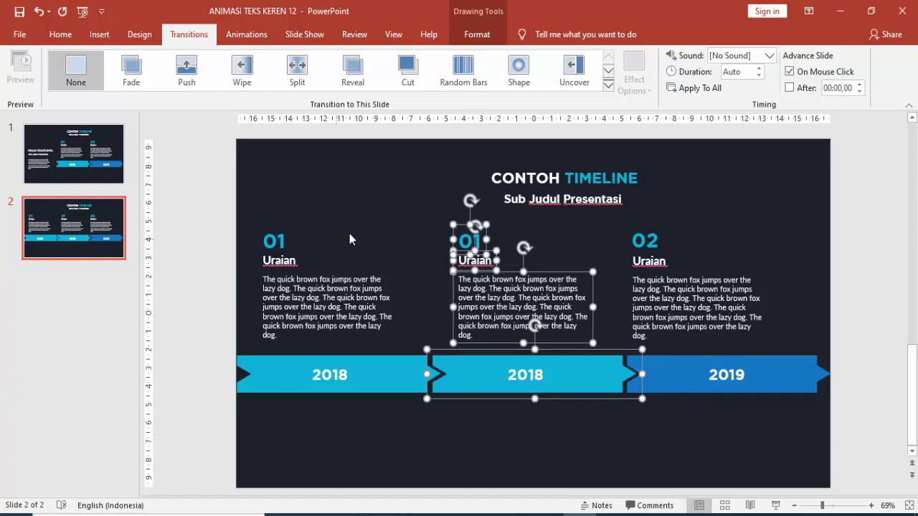
left_click(349, 239)
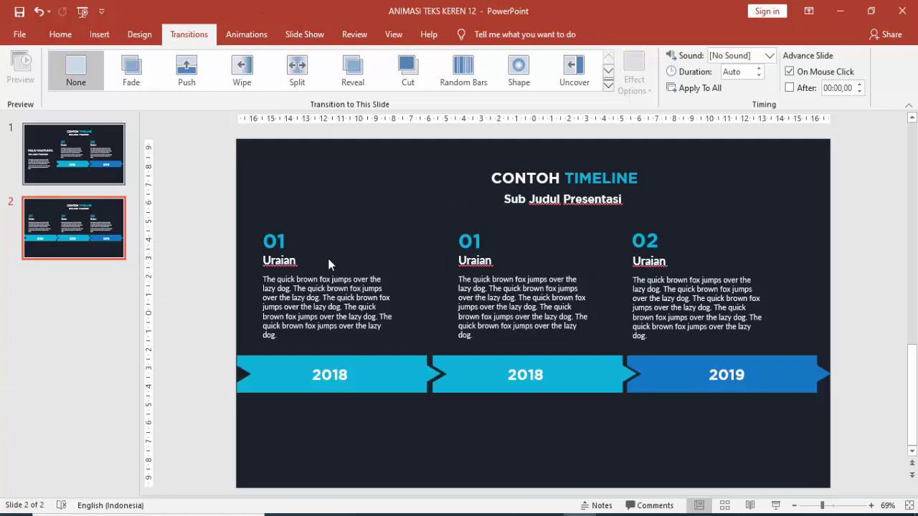
Change the left, middle and right column numbers to 03, 04 and 05, comparing with slide 1.
left_click(277, 235)
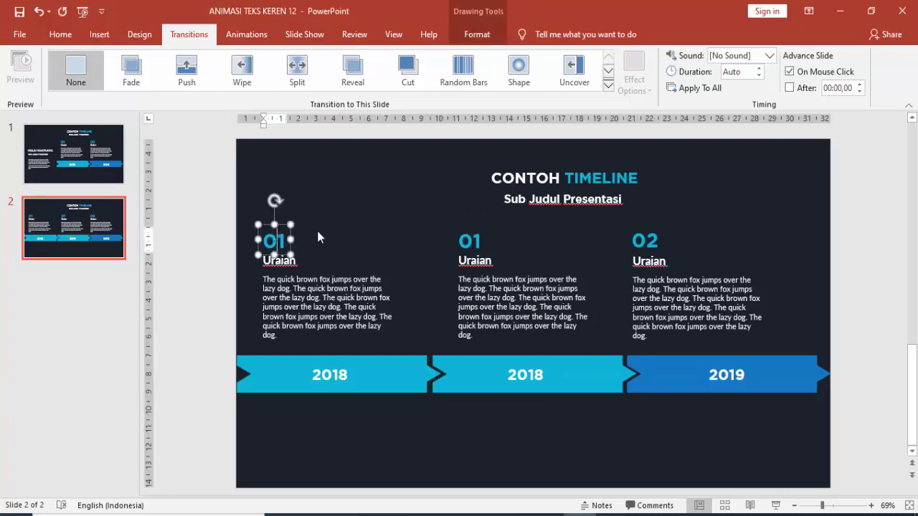
key("BackSpace")
type("3")
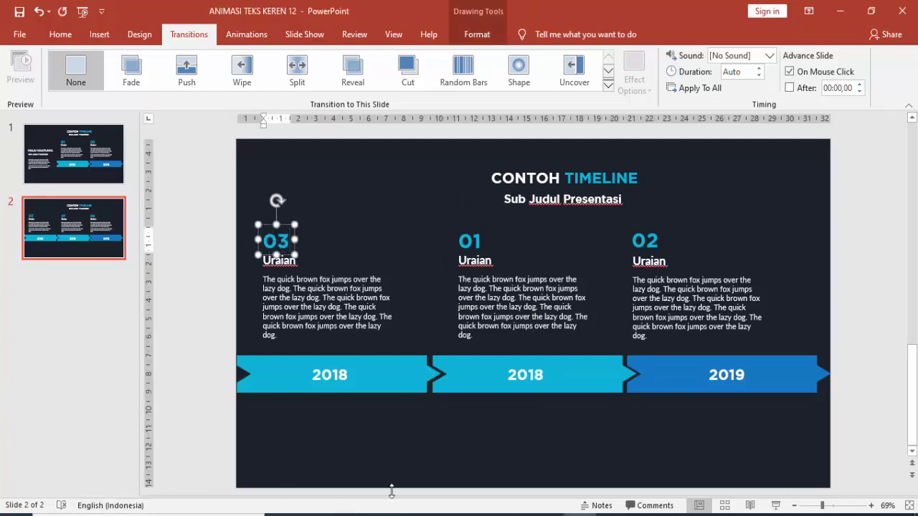
left_click(478, 241)
key("BackSpace")
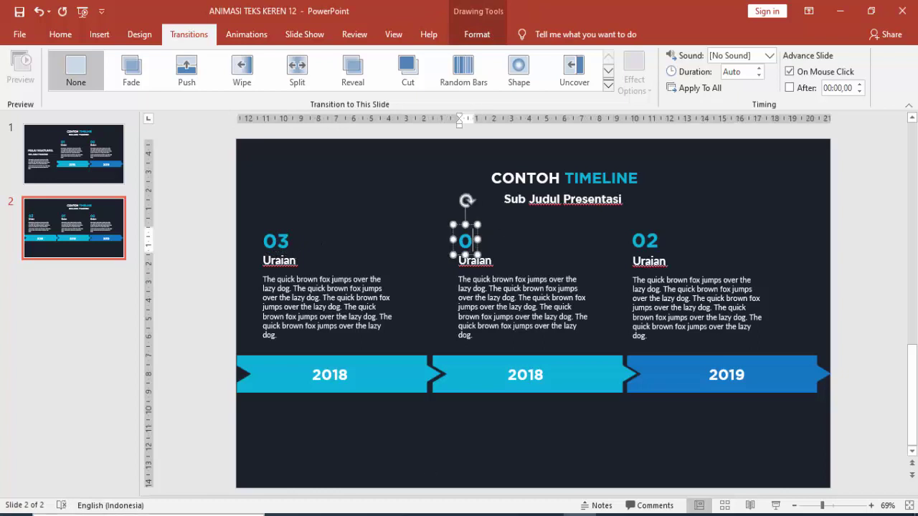
type("4")
left_click(646, 240)
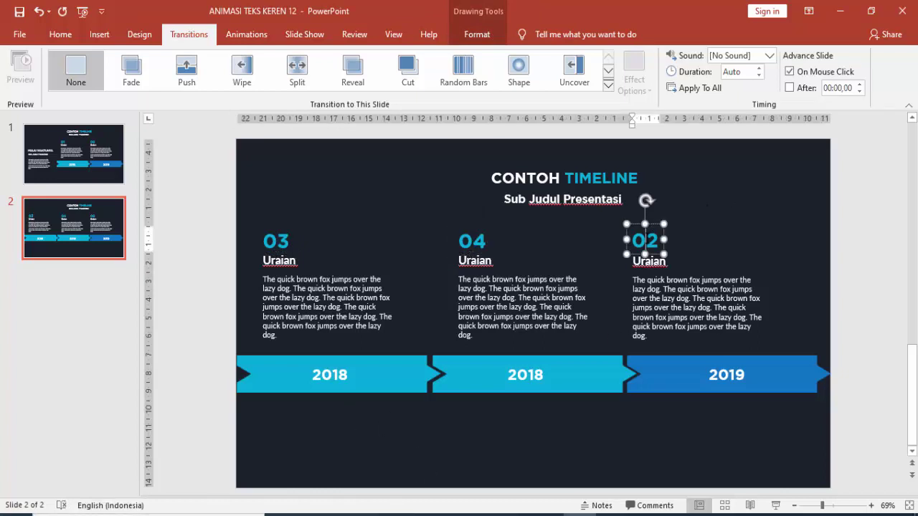
key("BackSpace")
type("5")
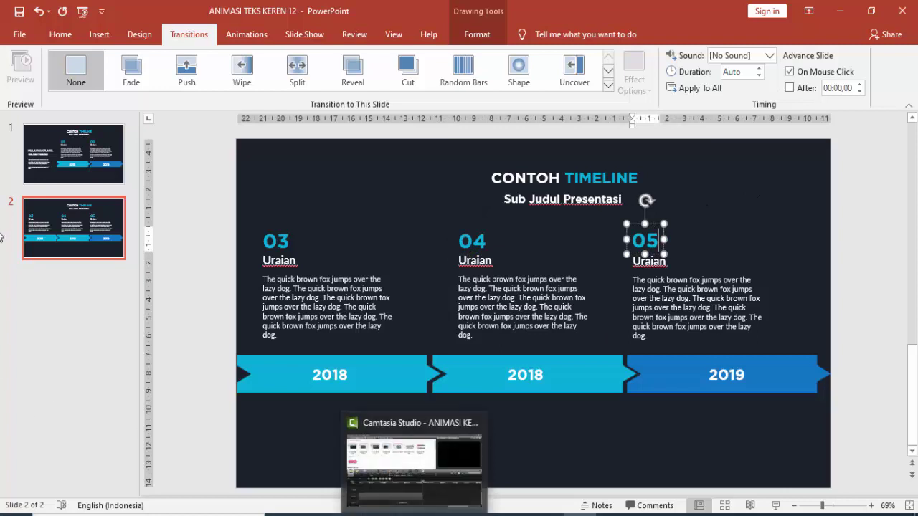
left_click(80, 162)
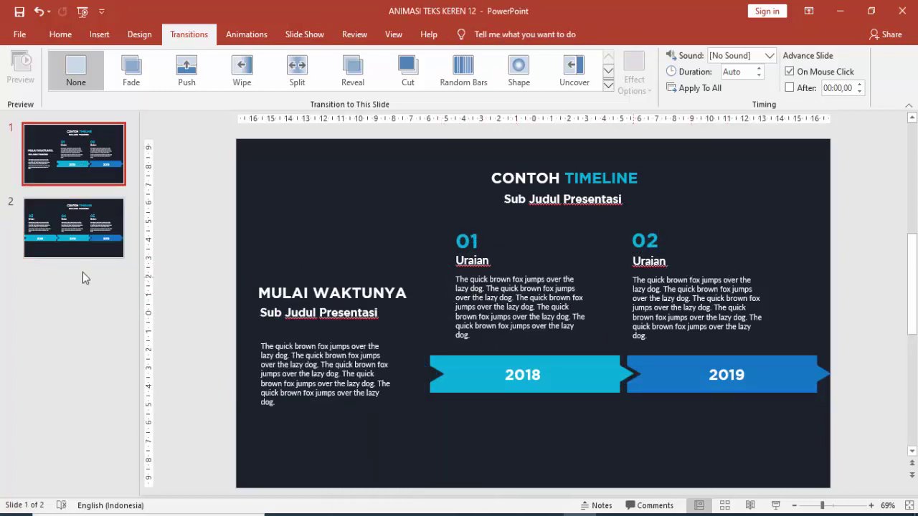
left_click(71, 229)
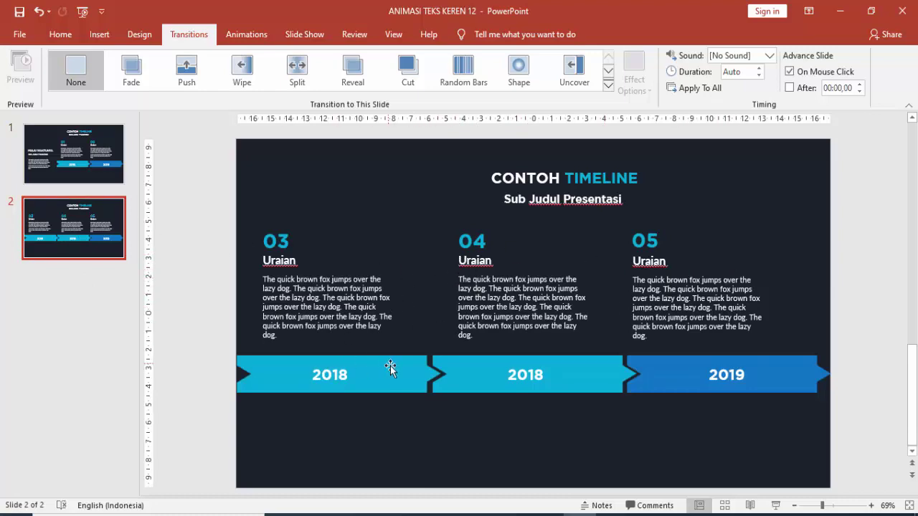
Copy slide 1's row of colour swatches and paste it onto slide 2.
left_click(81, 150)
scroll(391, 149, "down", 2, "ctrl")
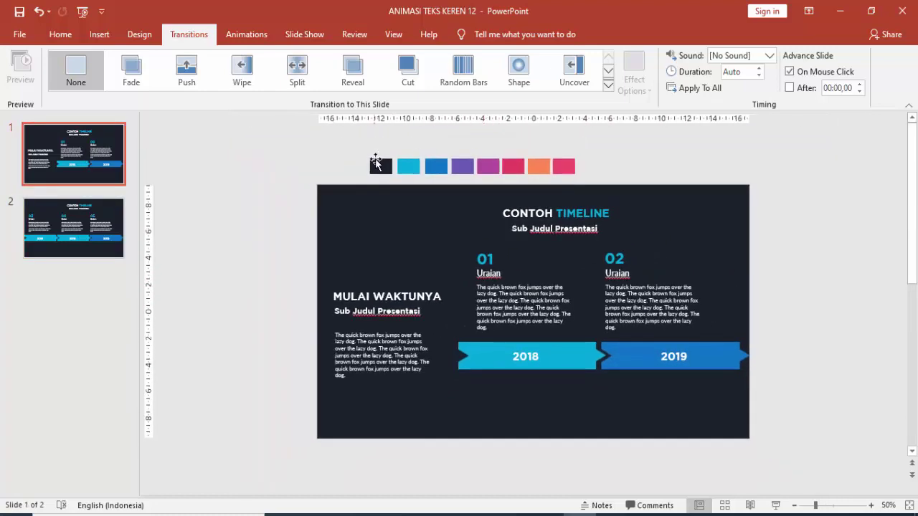
left_click_drag(599, 172, 596, 188)
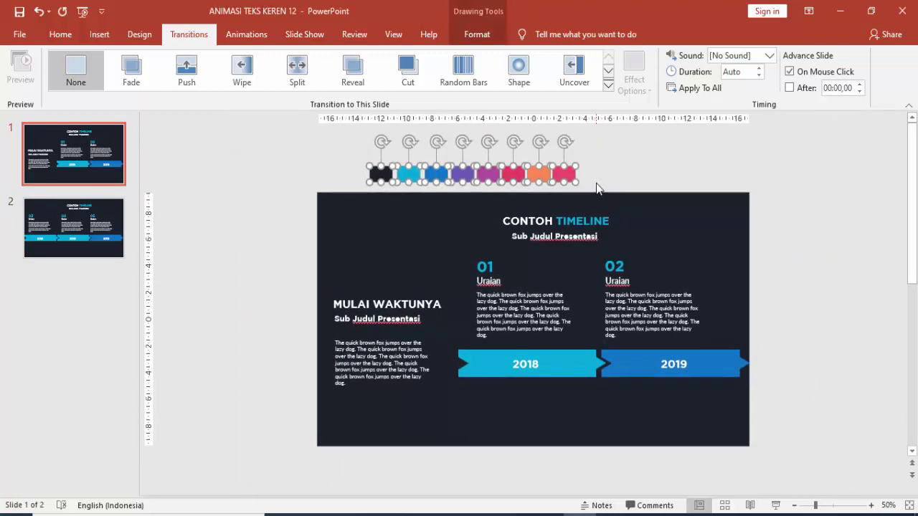
left_click(74, 228)
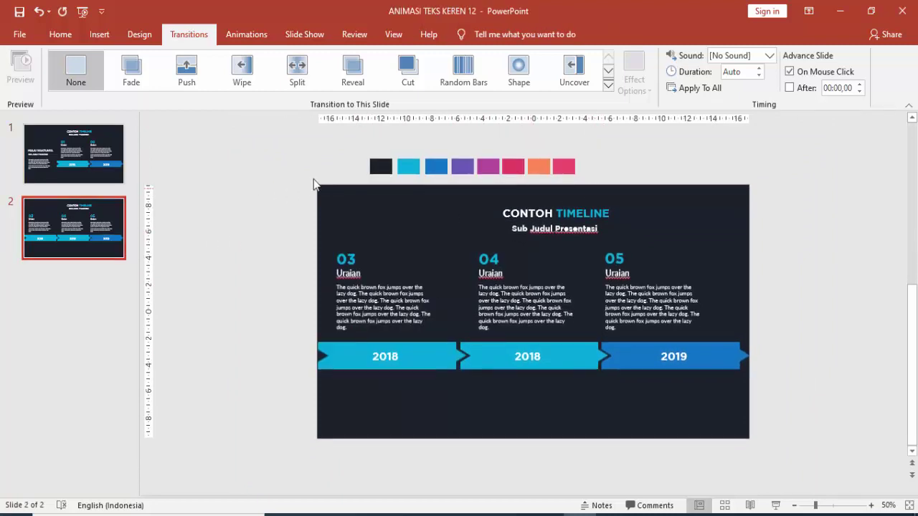
key("ctrl+v")
Clear away the extra duplicate swatches and move the magenta swatch back into the row.
left_click(595, 169)
left_click(567, 176)
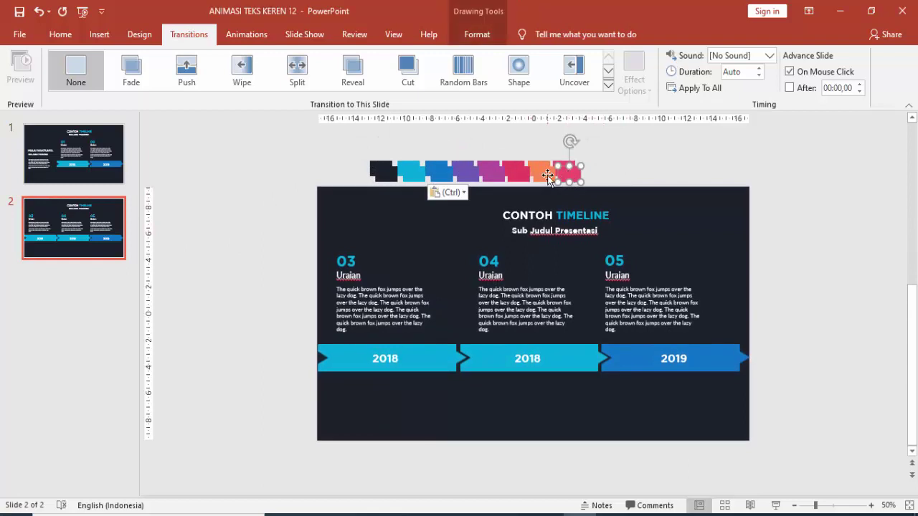
left_click(543, 177, "shift")
left_click(516, 176, "shift")
left_click(490, 176, "shift")
left_click(464, 177, "shift")
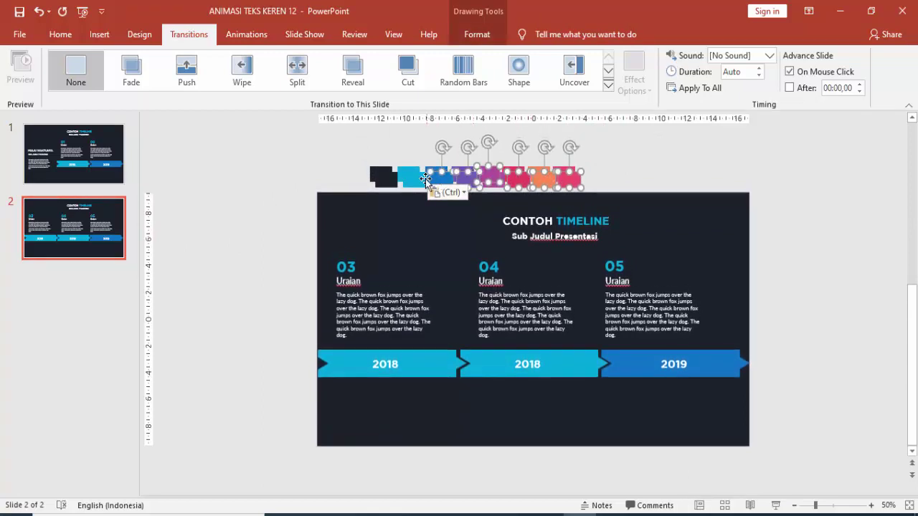
left_click(428, 178, "shift")
left_click(378, 177, "shift")
left_click(405, 179, "shift")
key("ctrl+z")
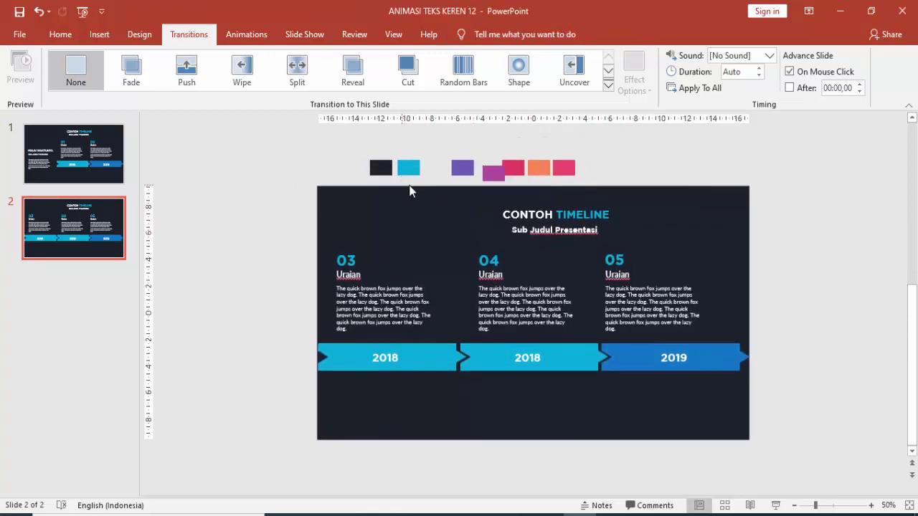
left_click_drag(492, 167, 486, 168)
left_click(627, 173)
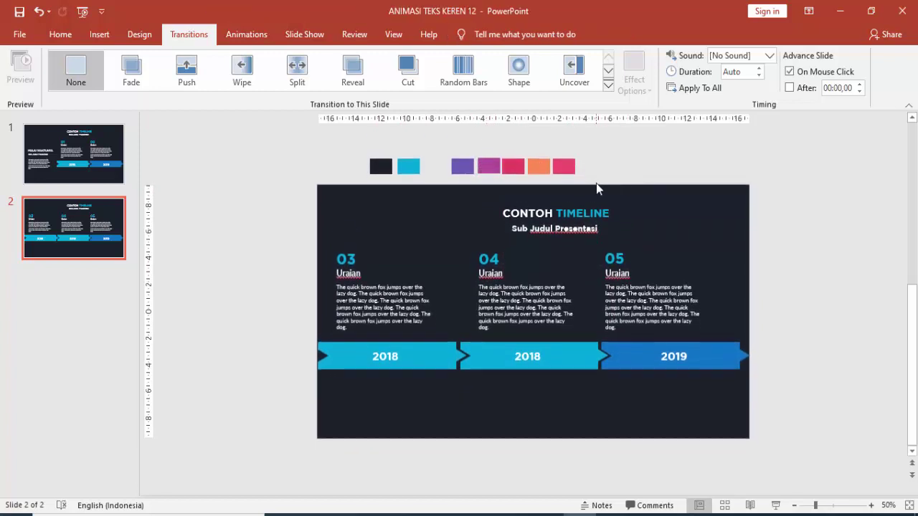
left_click(397, 370)
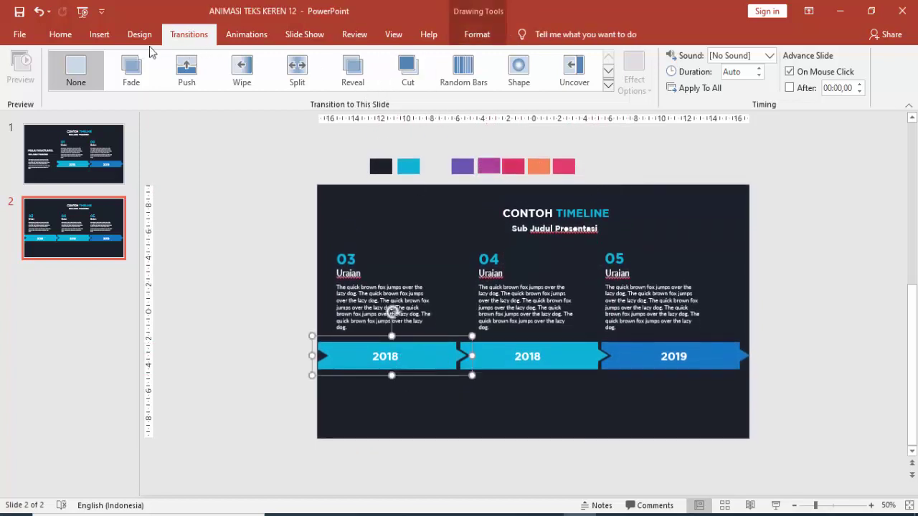
Open Format Shape and fill the first 2018 arrow with the purple swatch colour.
right_click(448, 357)
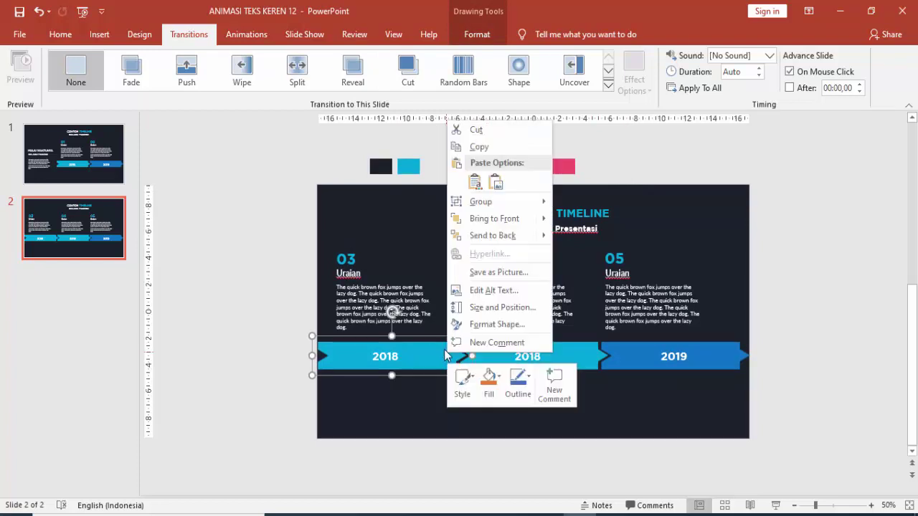
left_click(494, 324)
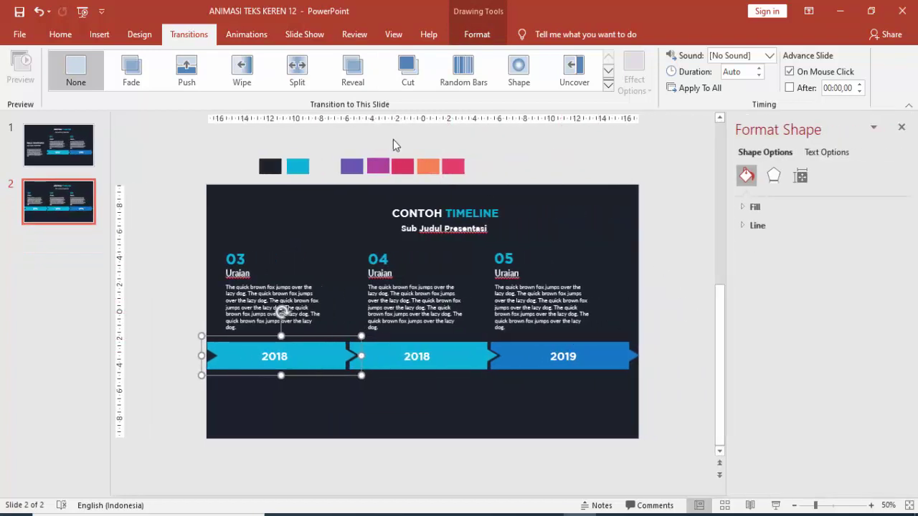
left_click(355, 326)
left_click(308, 359)
left_click(309, 358)
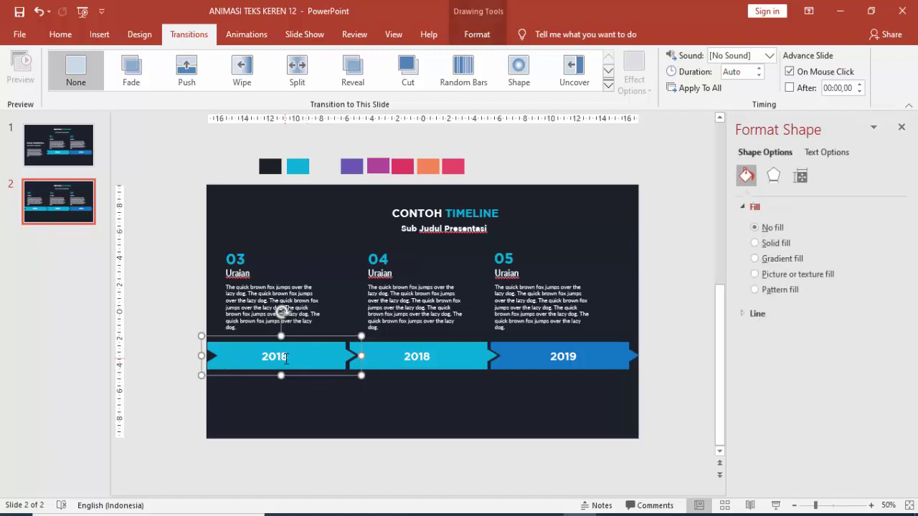
left_click(308, 360)
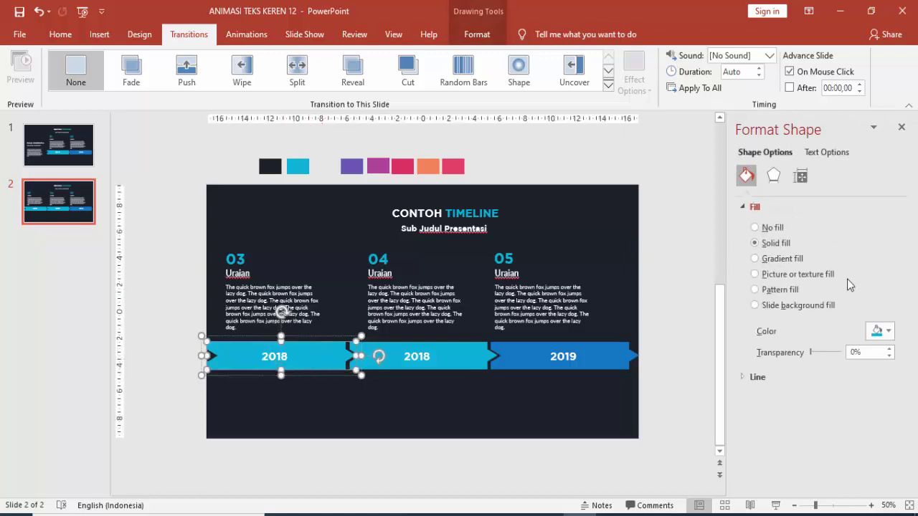
left_click(888, 332)
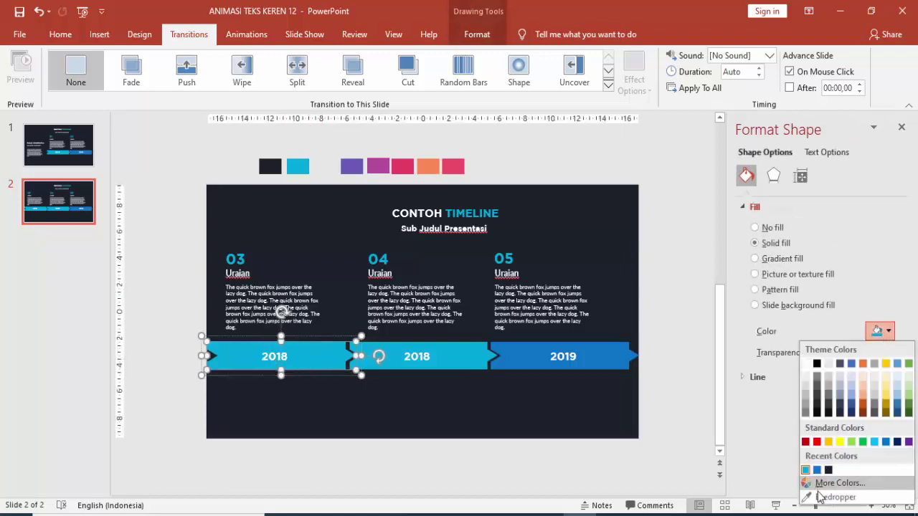
left_click(820, 497)
left_click(374, 169)
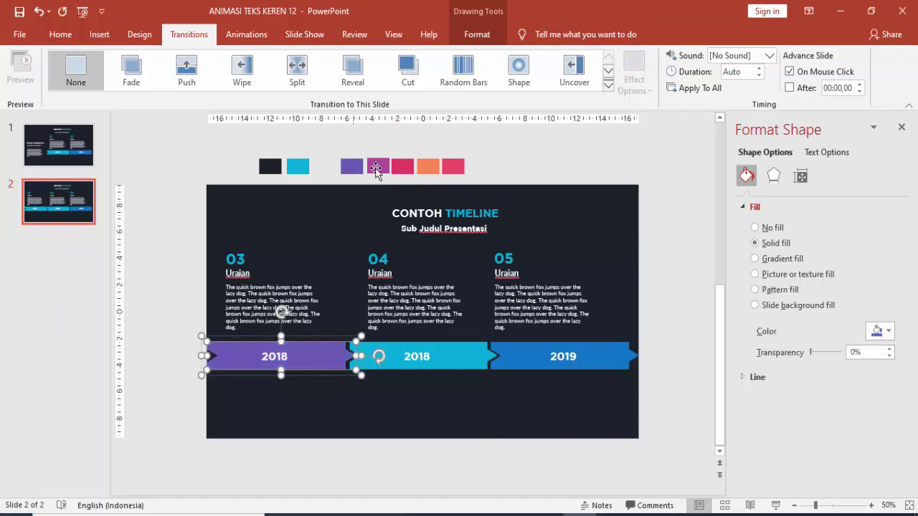
left_click(522, 152)
Fill the middle 2018 arrow with the magenta swatch colour using the eyedropper.
left_click(481, 349)
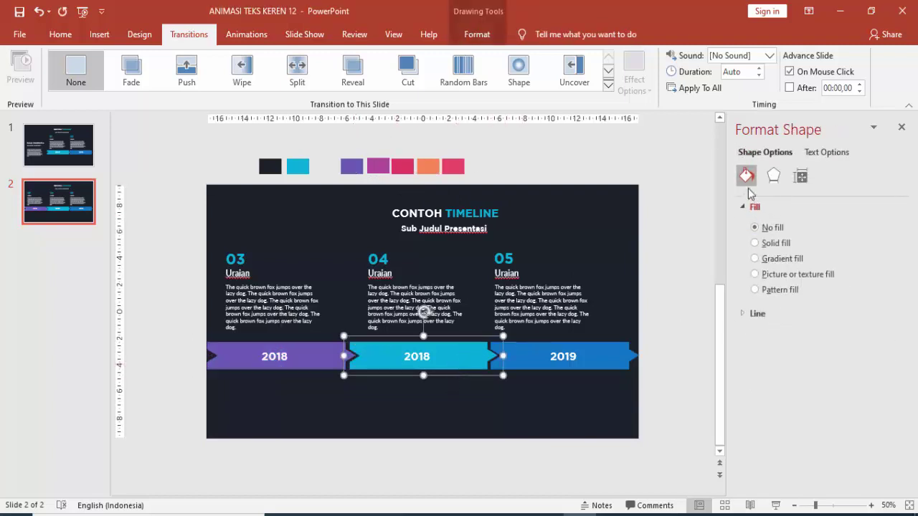
left_click(477, 354)
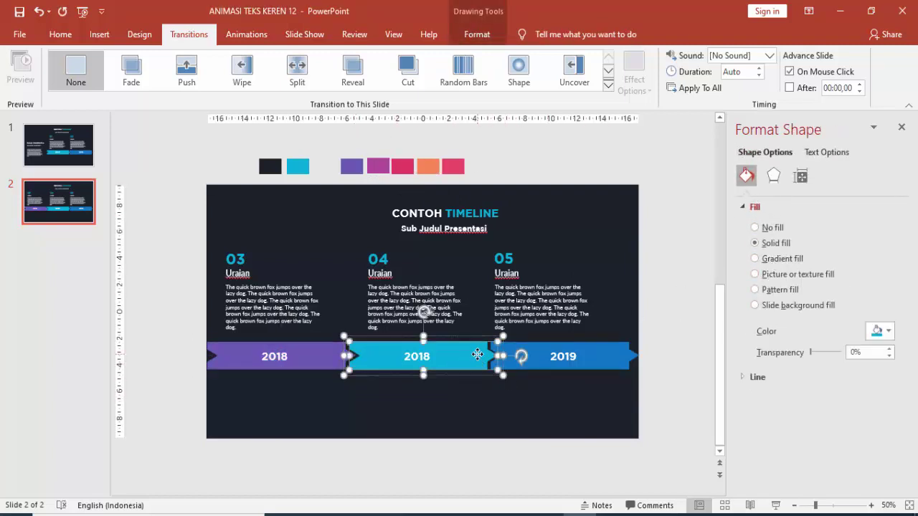
left_click(882, 330)
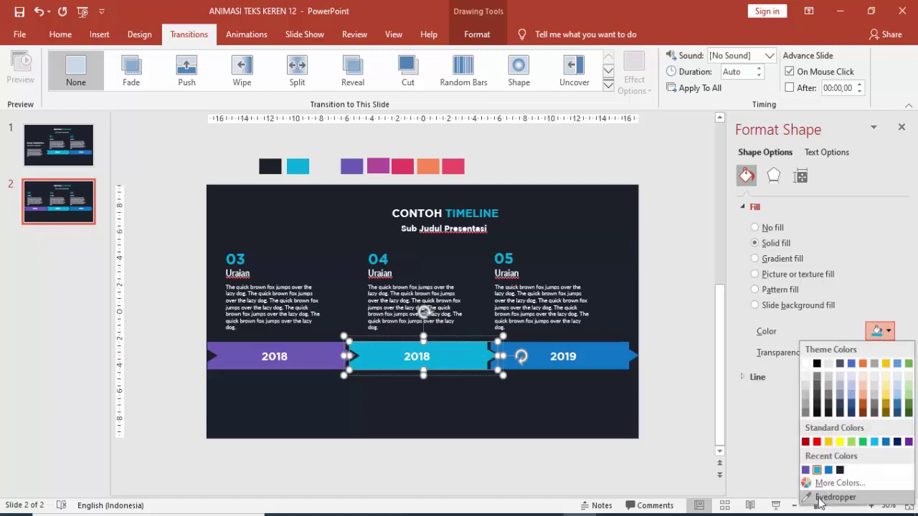
left_click(820, 497)
left_click(379, 166)
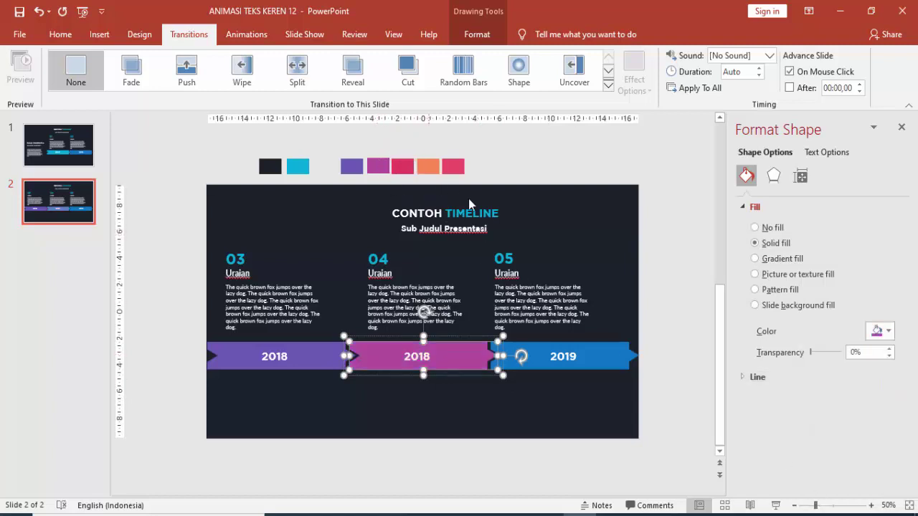
Fill the 2019 arrow with the pink swatch colour using the eyedropper.
left_click(590, 353)
left_click(613, 354)
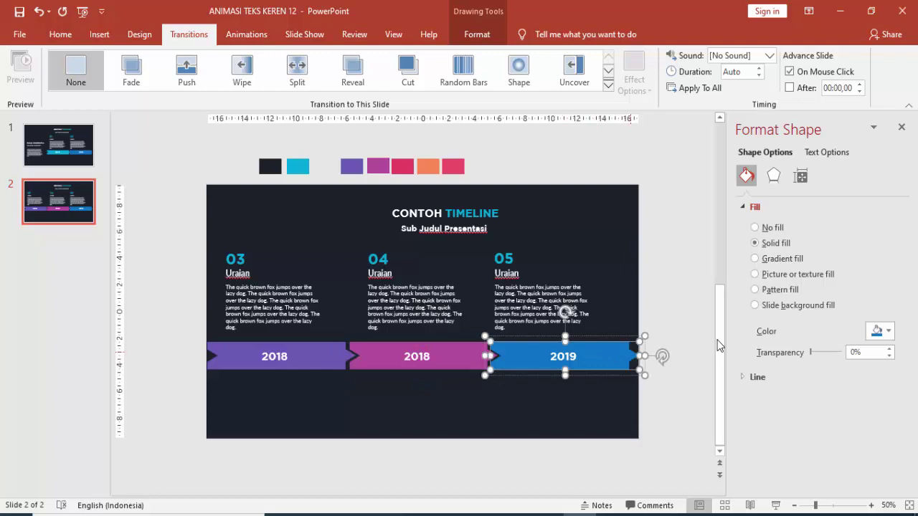
left_click(882, 331)
left_click(832, 496)
left_click(403, 164)
left_click(653, 162)
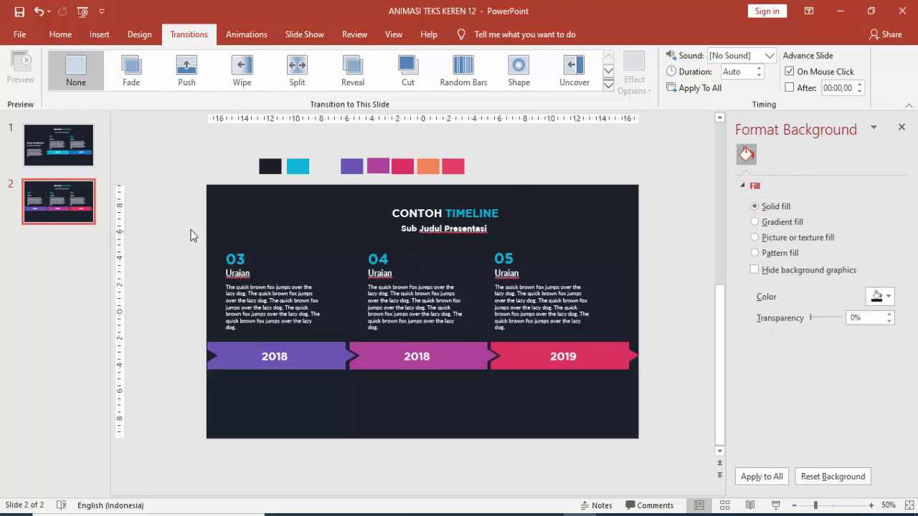
Duplicate slide 2 to create a third slide with the purple-magenta-pink timeline.
right_click(70, 219)
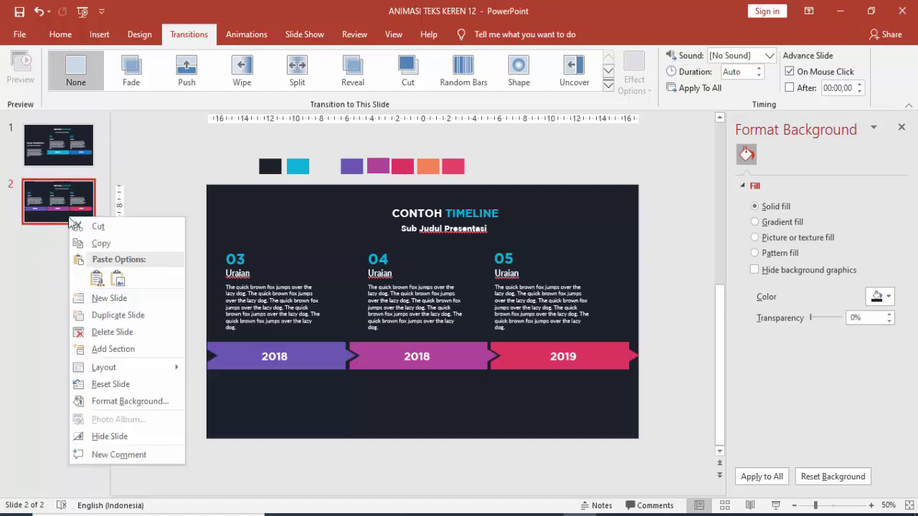
left_click(93, 322)
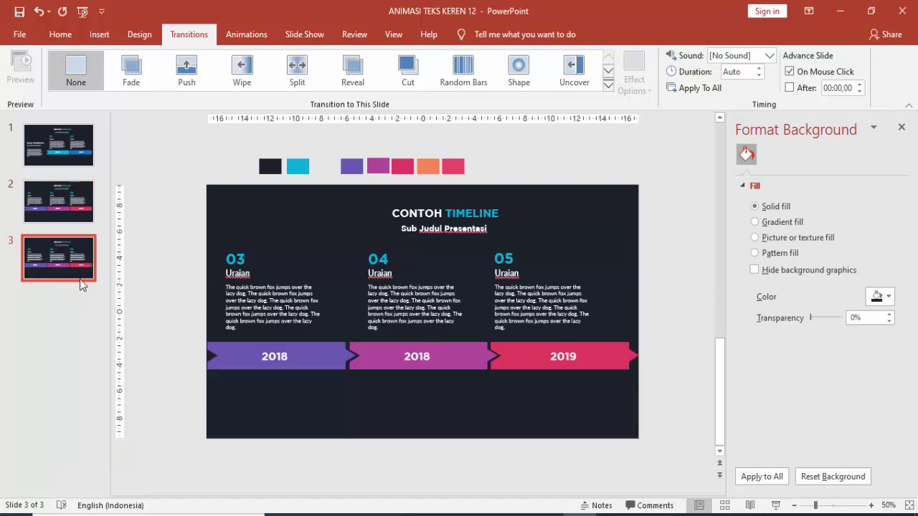
left_click(327, 358)
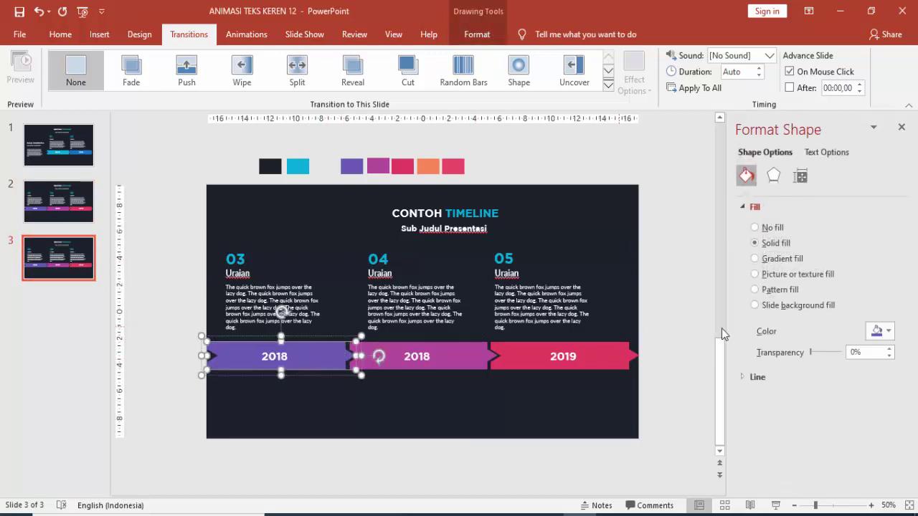
Eyedrop the orange swatch onto slide 3's left arrow and the pink swatch onto the middle arrow.
left_click(882, 331)
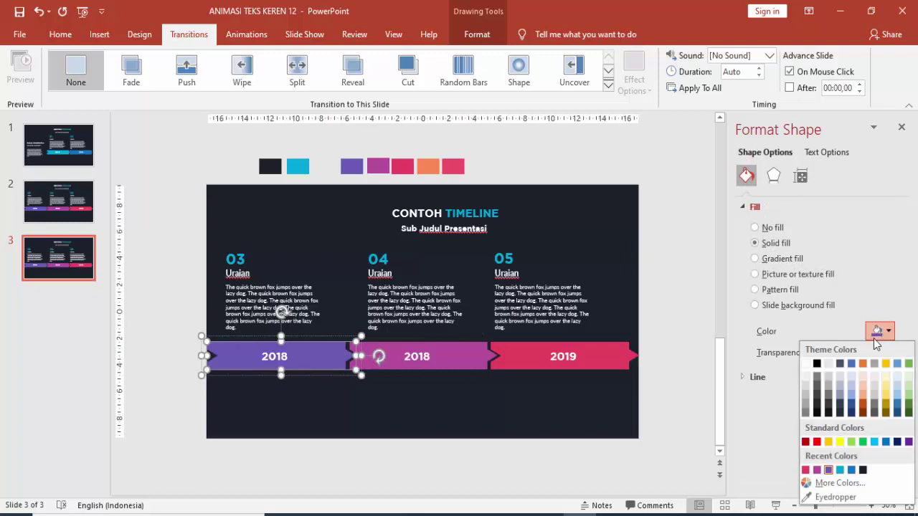
left_click(826, 499)
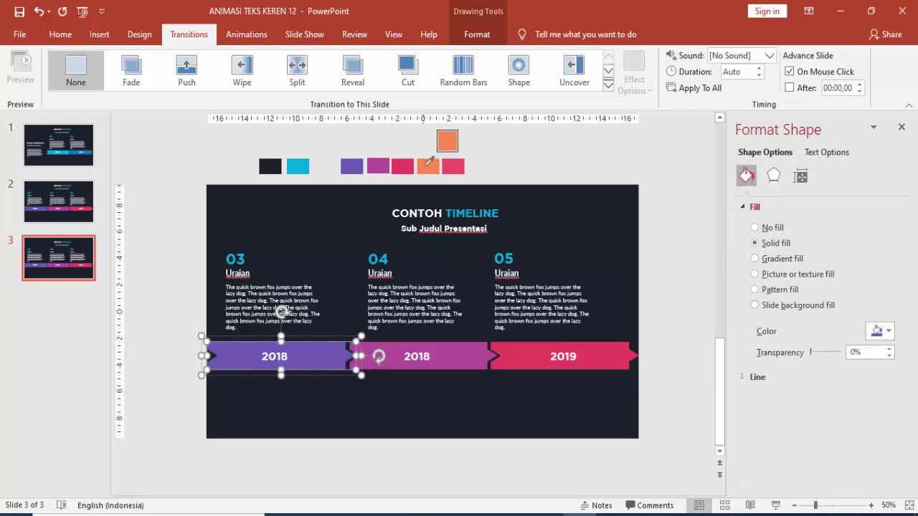
left_click(421, 165)
left_click(464, 356)
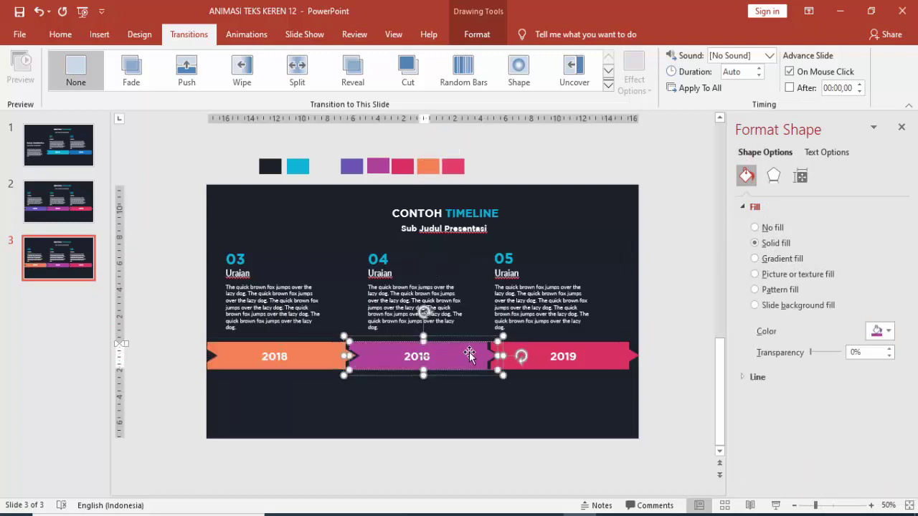
left_click(884, 331)
left_click(811, 499)
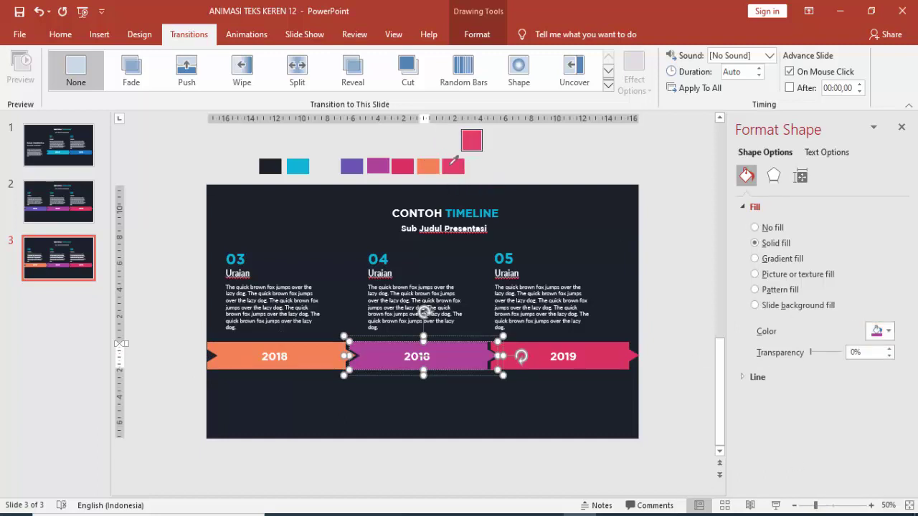
left_click(453, 166)
Delete the 2019 arrow from slide 3.
left_click(606, 342)
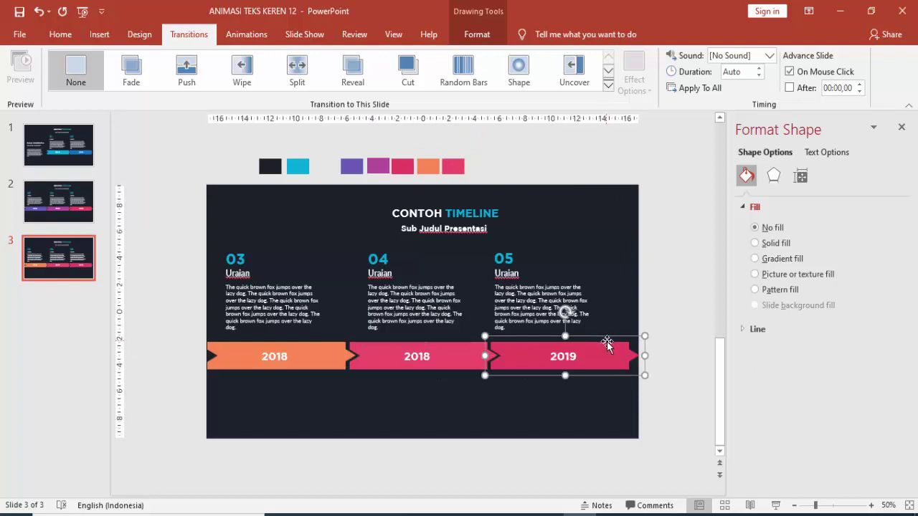
key("Delete")
left_click(571, 317)
left_click(504, 260)
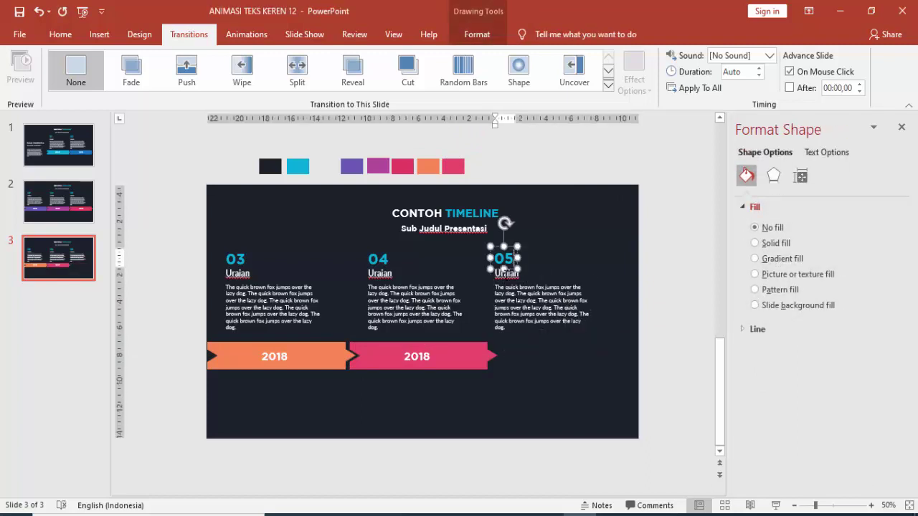
Delete the 05 number and its Uraian heading from the third column.
key("Escape")
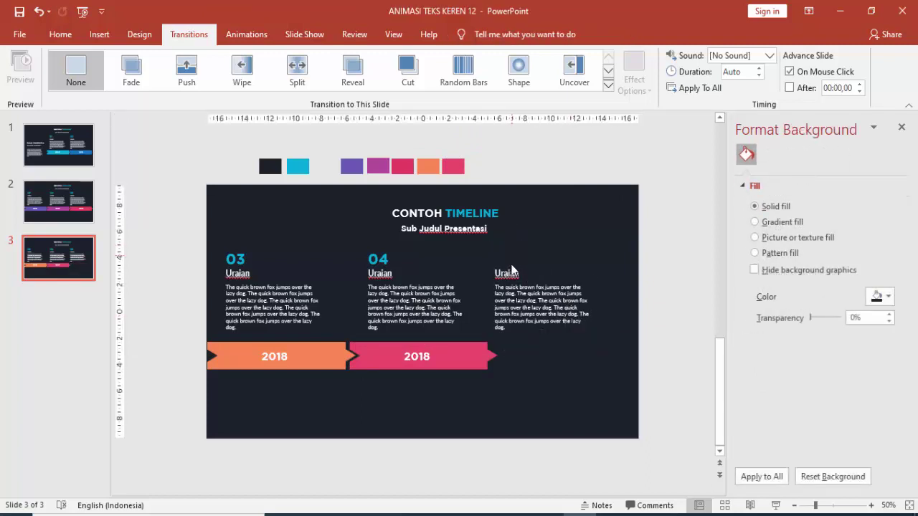
left_click(512, 268)
key("Delete")
Renumber the 03 and 04 headings to 06 and 07, then review all three slides.
left_click(232, 259)
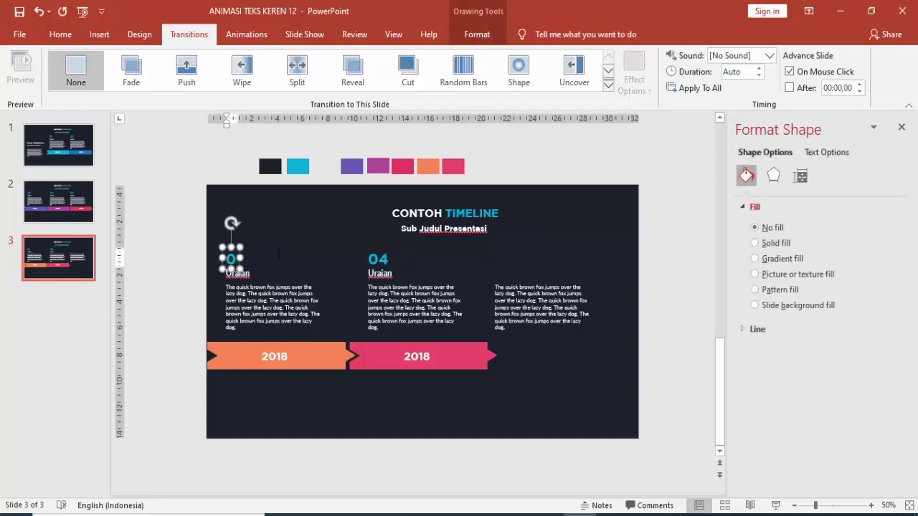
type("6")
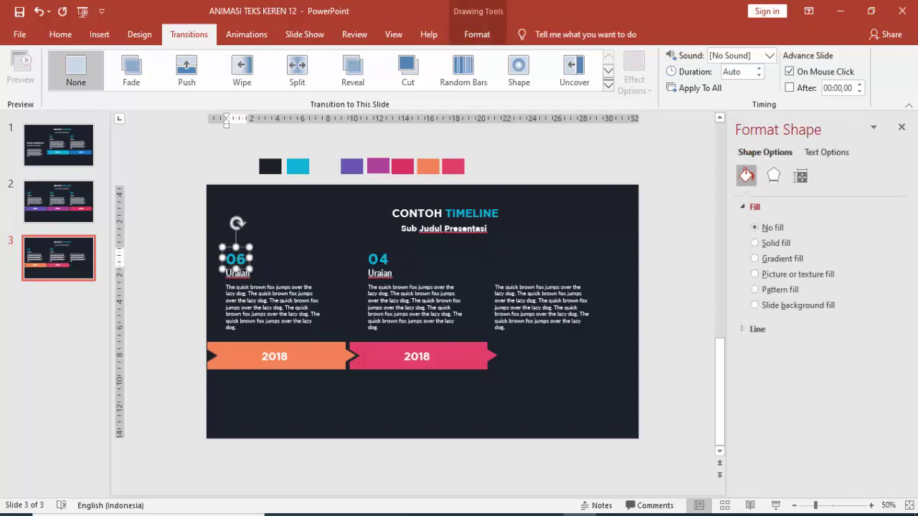
left_click(384, 260)
key("BackSpace")
type("7")
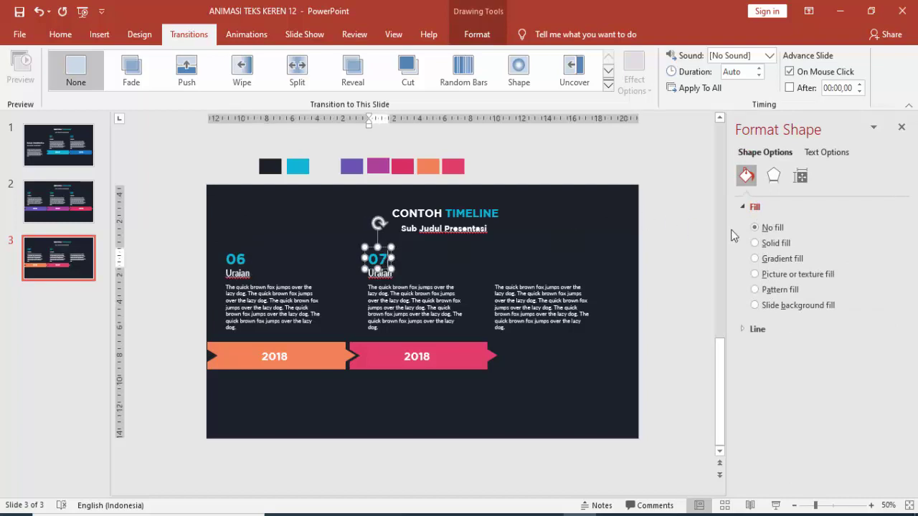
left_click(688, 240)
left_click(58, 144)
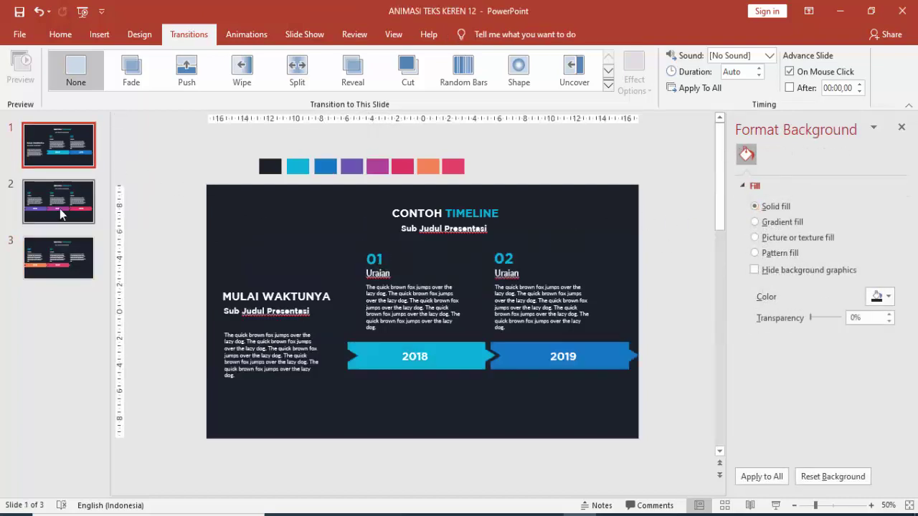
left_click(61, 208)
left_click(46, 258)
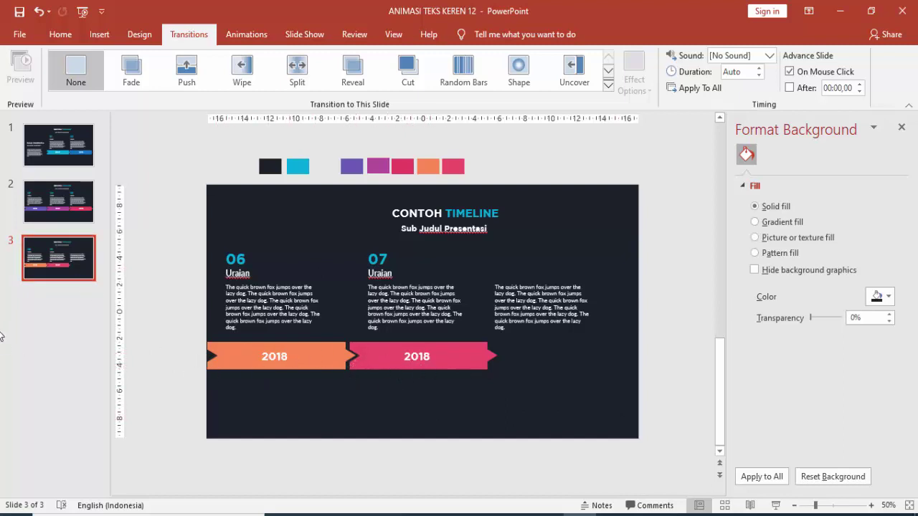
Paste slide 1's MULAI WAKTUNYA heading and subtitle block onto slide 3.
left_click(73, 213)
left_click(71, 152)
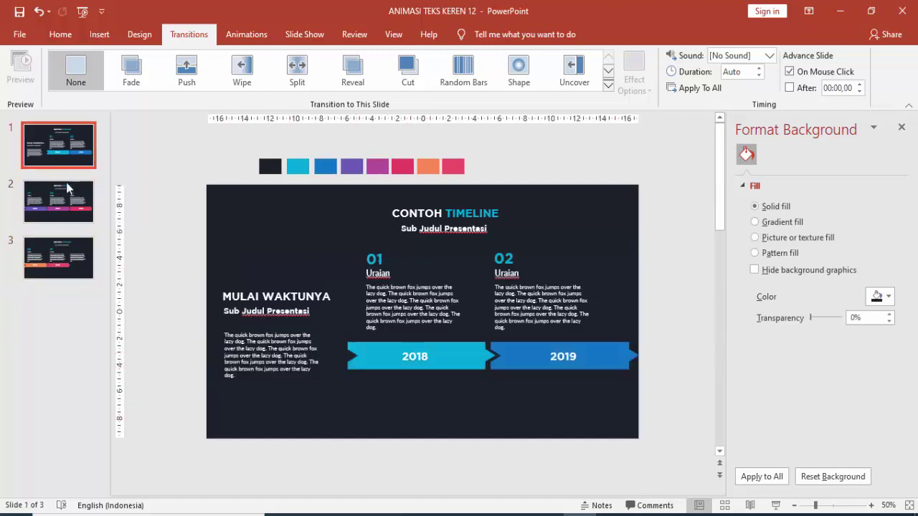
left_click(72, 257)
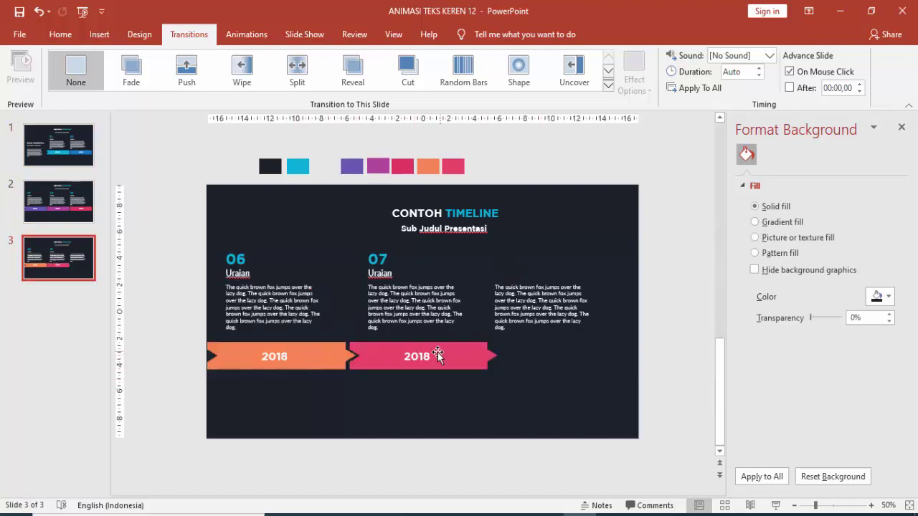
left_click(85, 162)
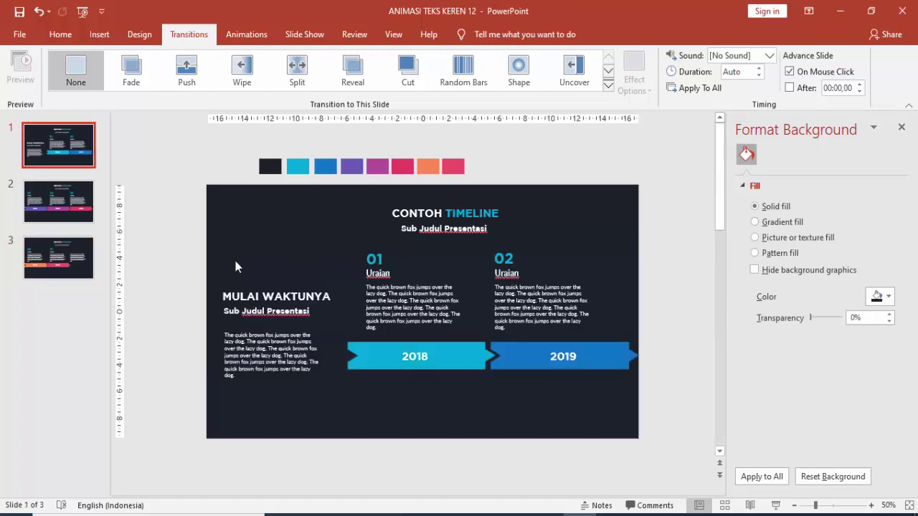
left_click(276, 321)
left_click(276, 310)
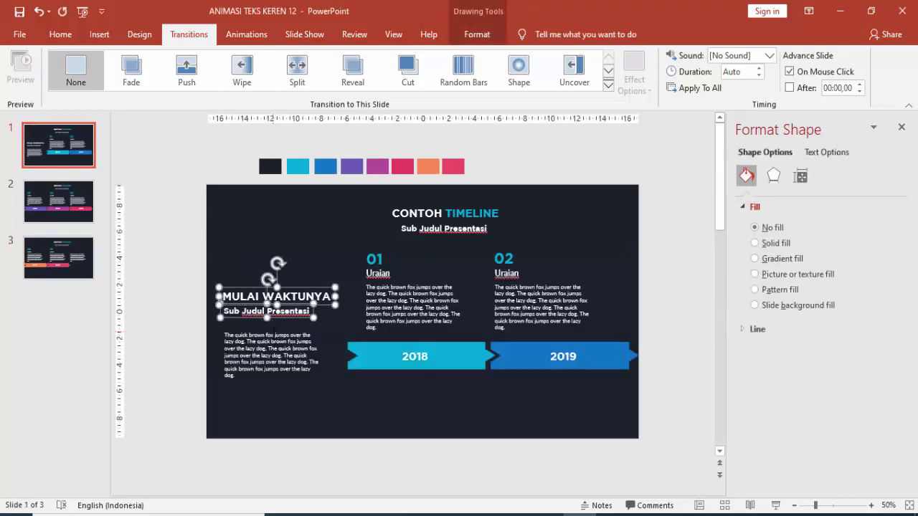
left_click(68, 267)
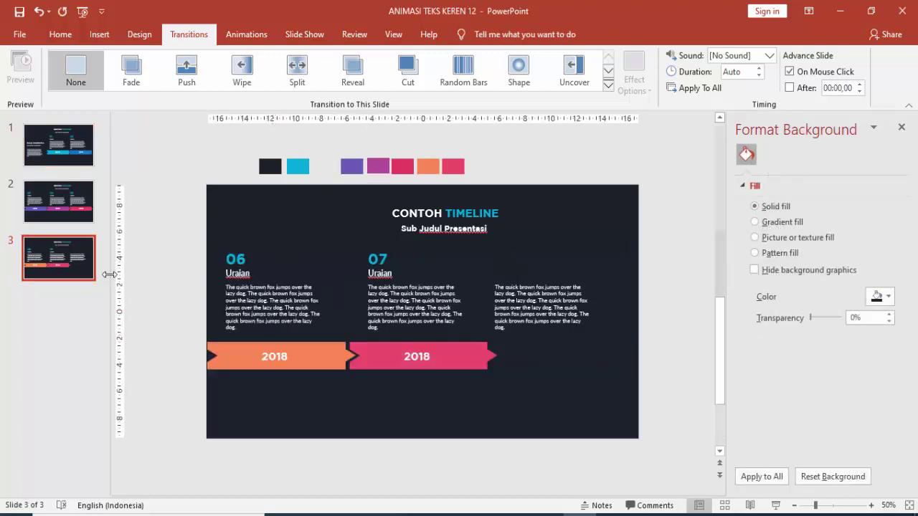
key("ctrl+v")
Place the pasted heading in the right column and move that column's body text lower beneath it.
left_click_drag(317, 287, 589, 258)
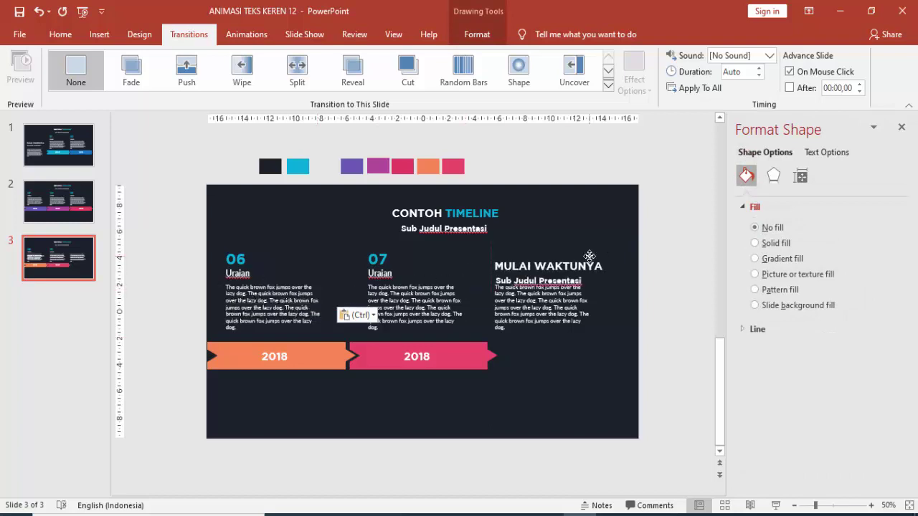
left_click(567, 350)
left_click_drag(567, 350, 567, 390)
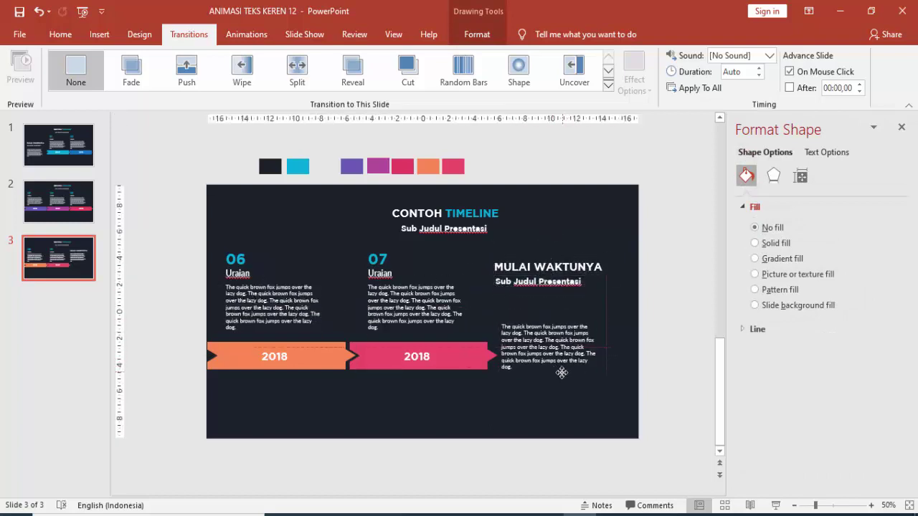
left_click(528, 271)
left_click_drag(539, 260, 566, 278)
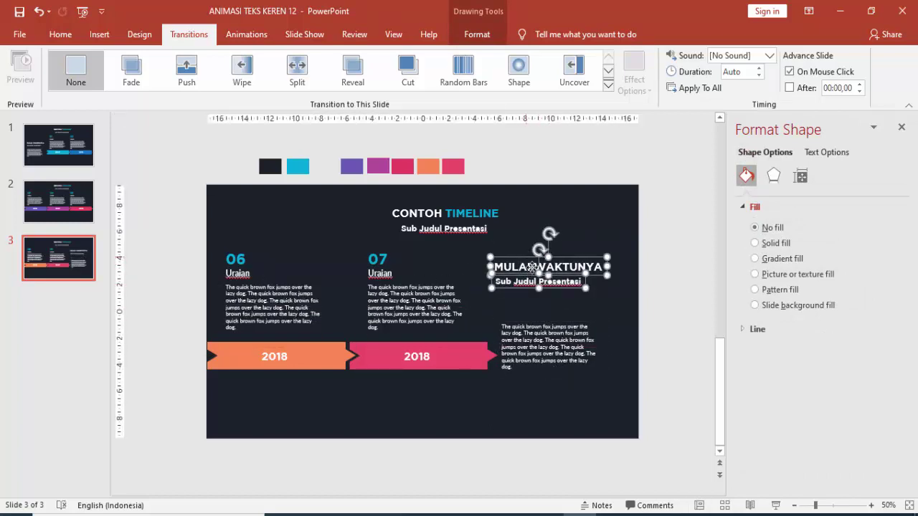
Replace MULAI with FINISH so the heading reads 'FINISH WAKTUNYA'.
left_click(559, 409)
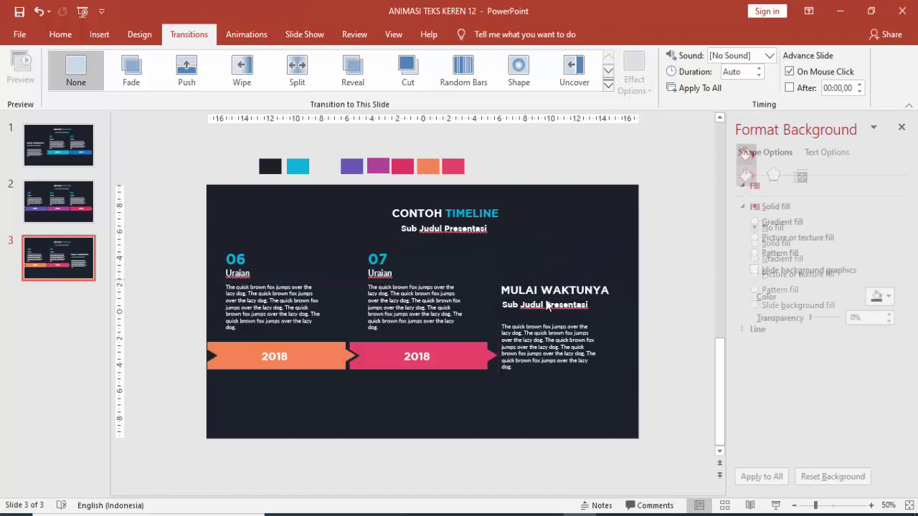
left_click(519, 290)
double_click(519, 290)
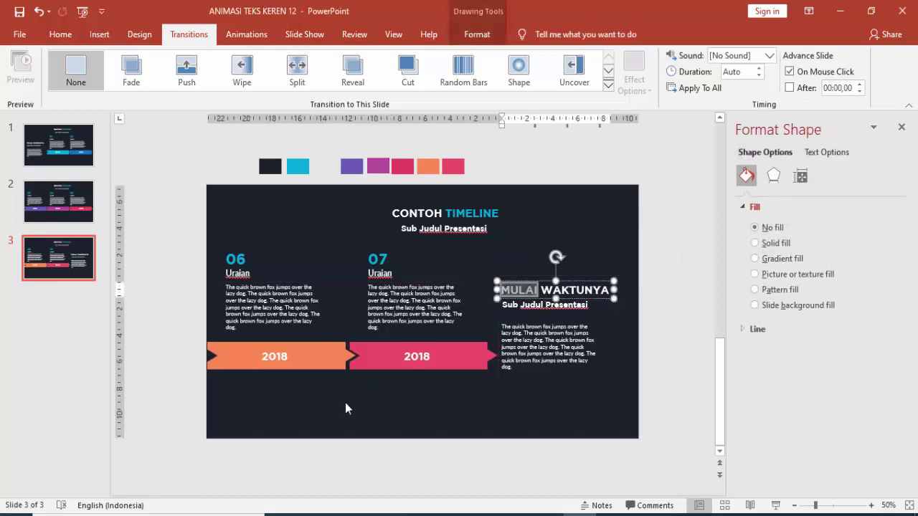
type("FINISH")
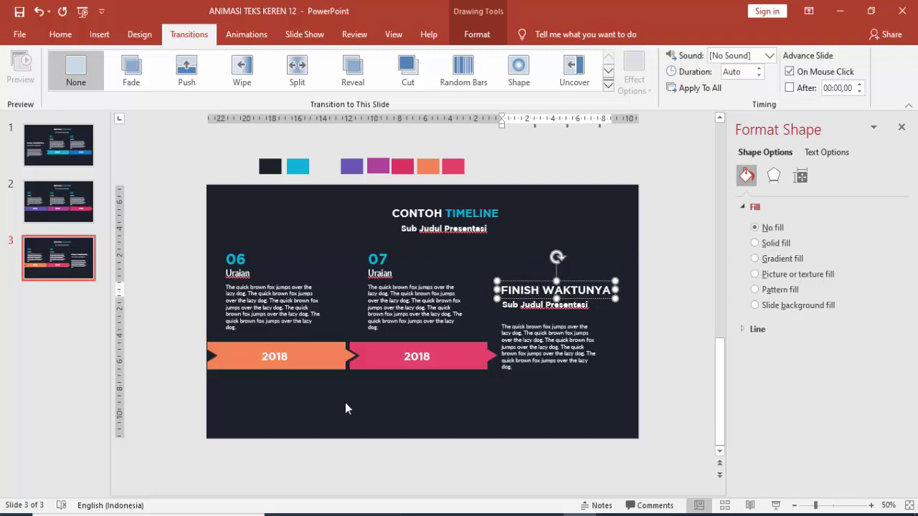
left_click(659, 277)
Nudge the body text and the heading-subtitle box so they line up in the third column.
left_click(578, 393)
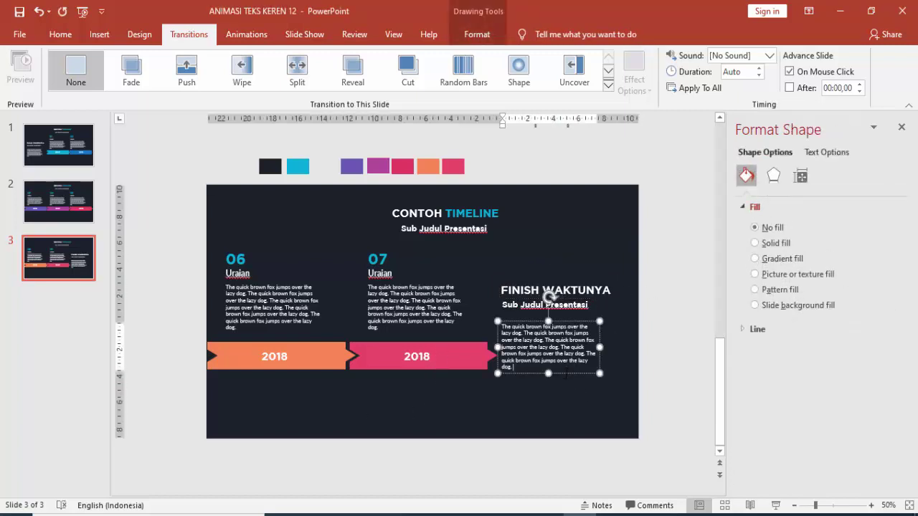
left_click_drag(565, 374, 573, 382)
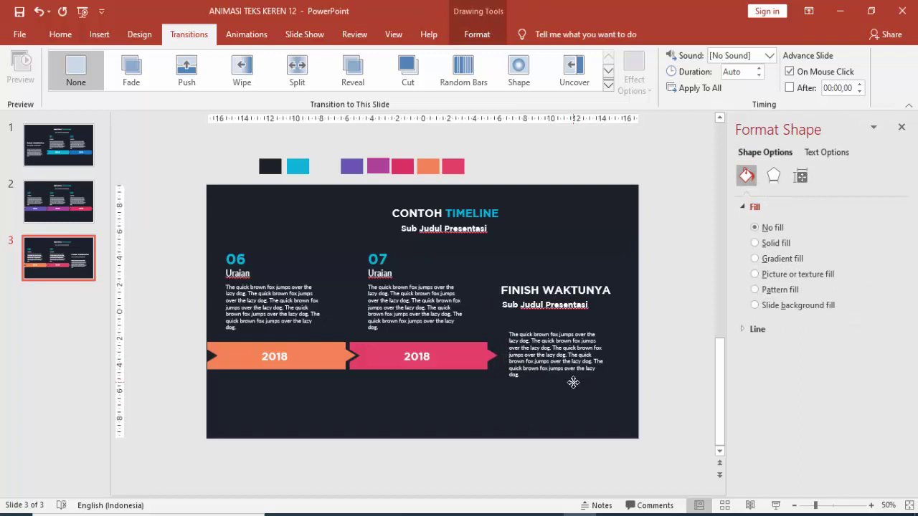
left_click(571, 290)
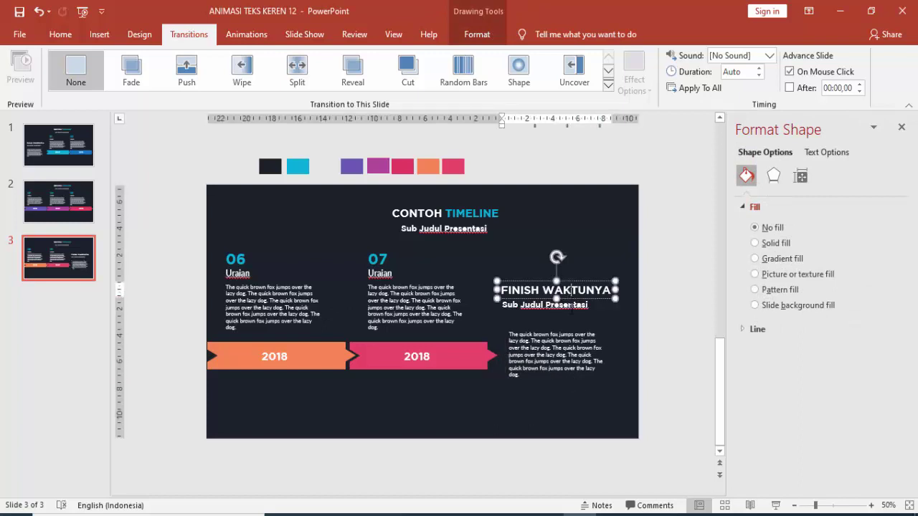
left_click_drag(565, 309, 571, 322)
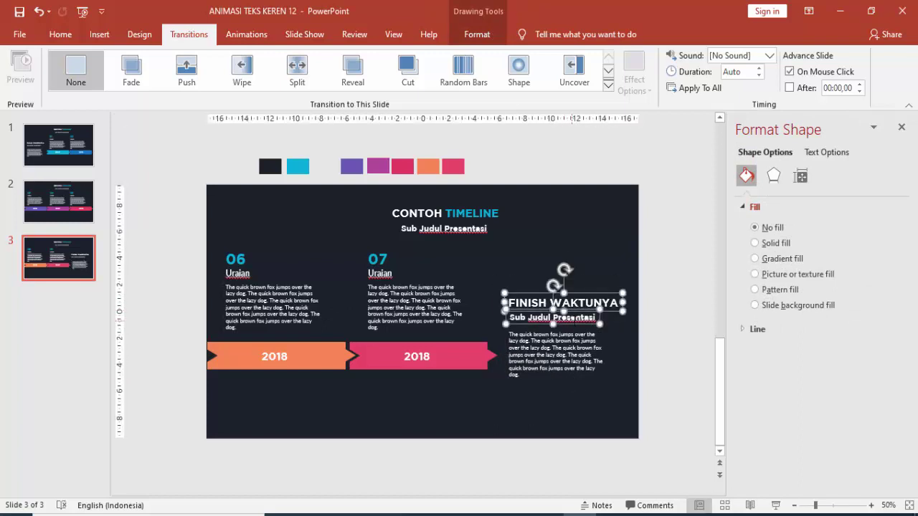
left_click(665, 280)
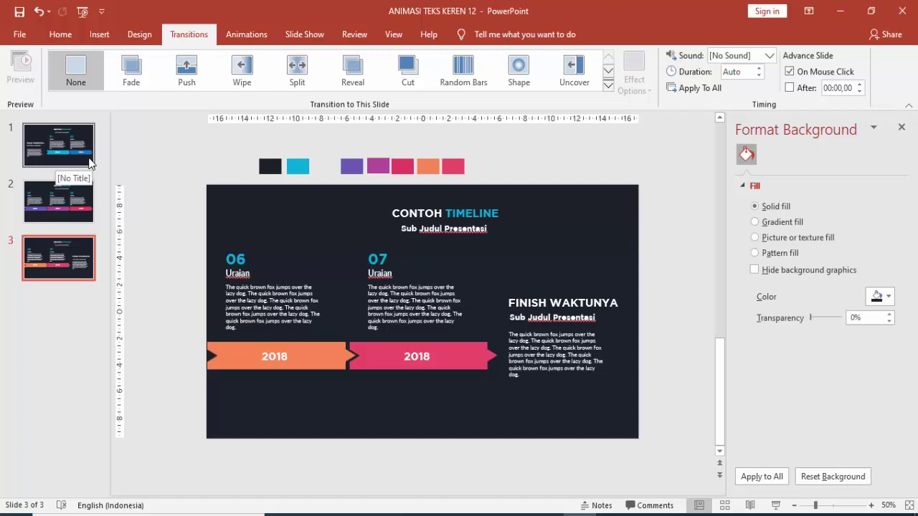
On slide 1, replace Format Background with the Animation Pane and select the 2019 ribbon.
left_click(90, 165)
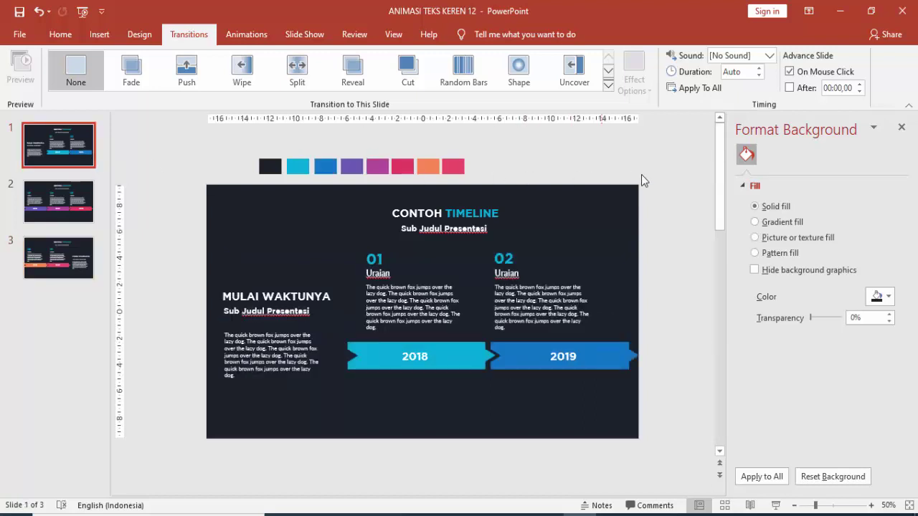
left_click(902, 127)
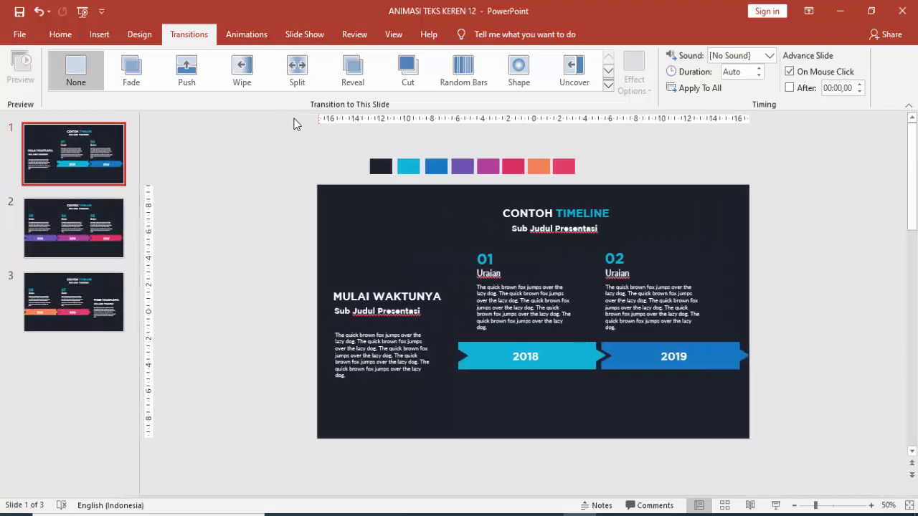
left_click(256, 33)
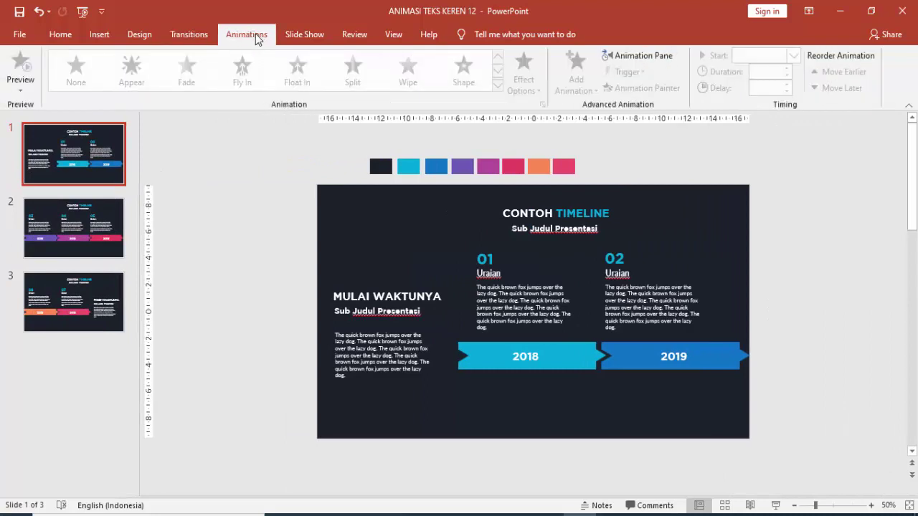
left_click(637, 56)
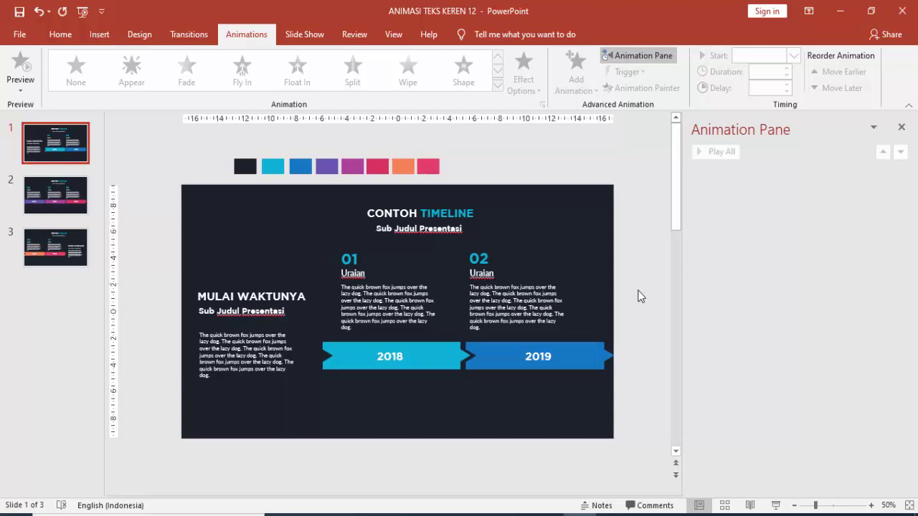
left_click(603, 355)
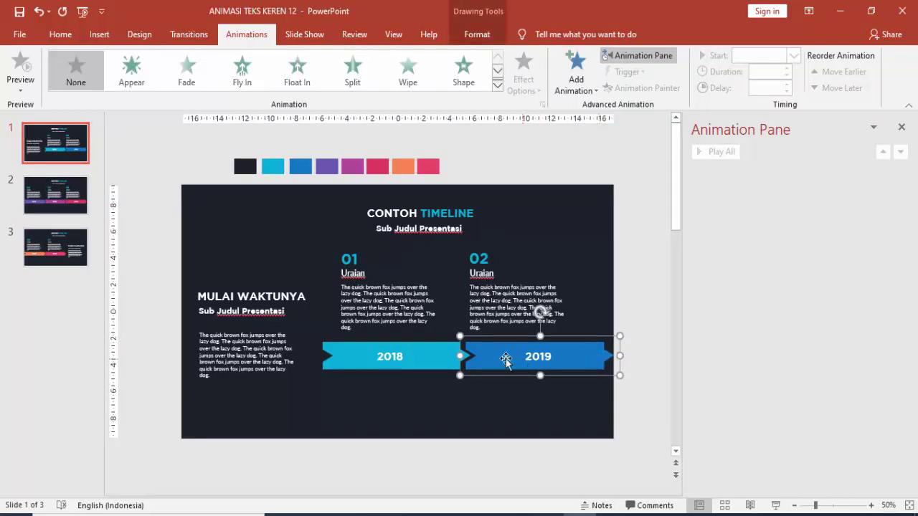
left_click(420, 213)
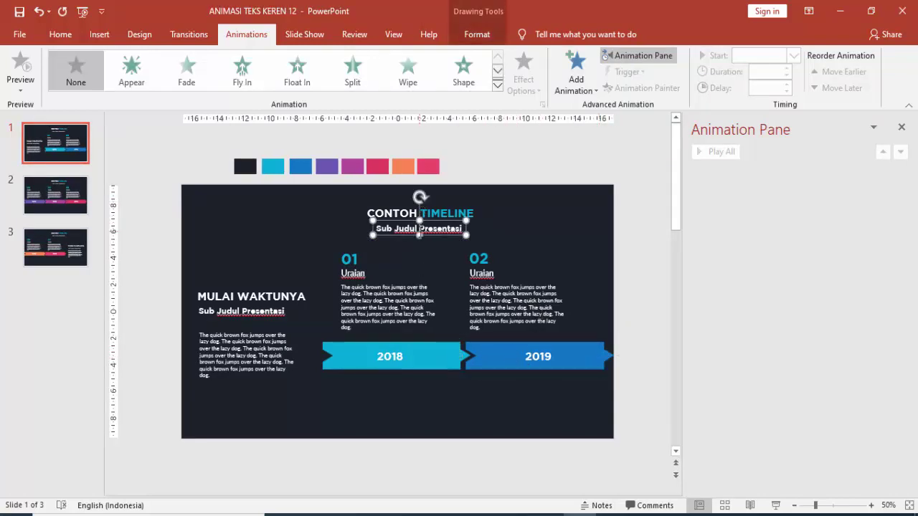
left_click(492, 353)
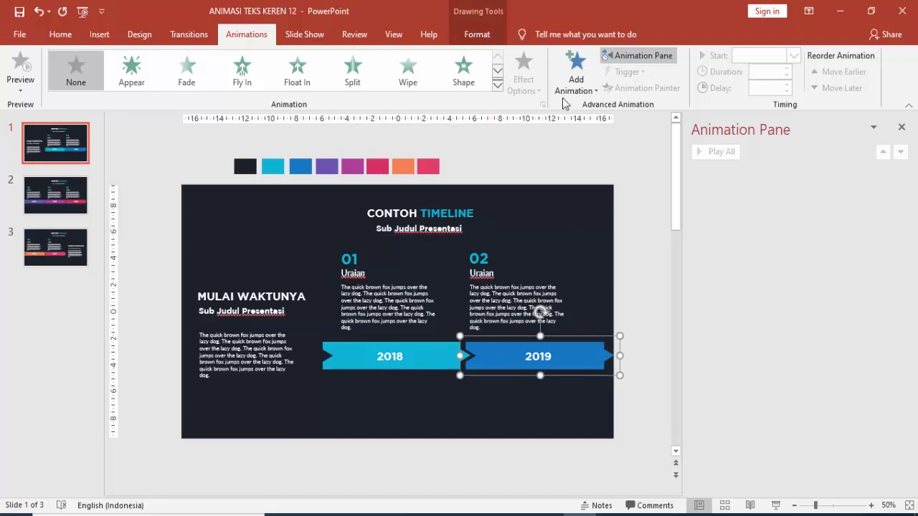
Give the 2019 ribbon a Fly In entrance from the left lasting 1 second.
left_click(575, 72)
left_click(690, 144)
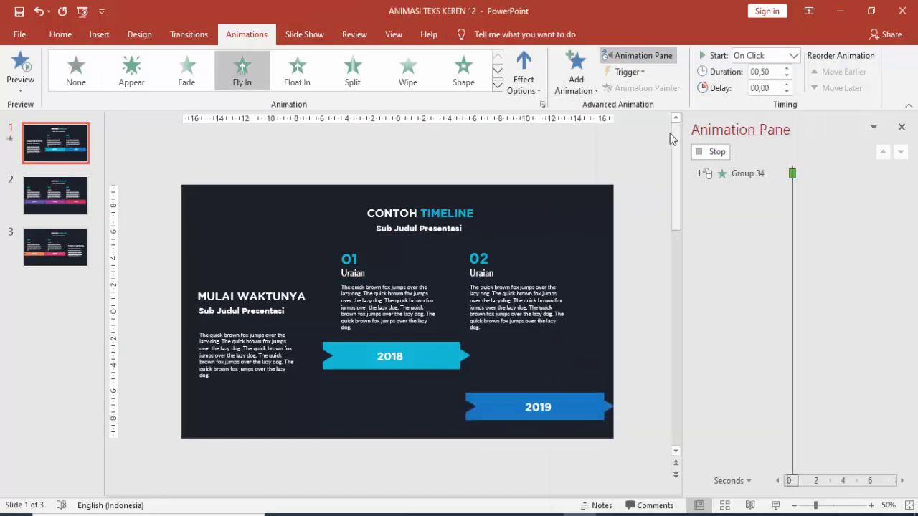
left_click(580, 72)
left_click(539, 72)
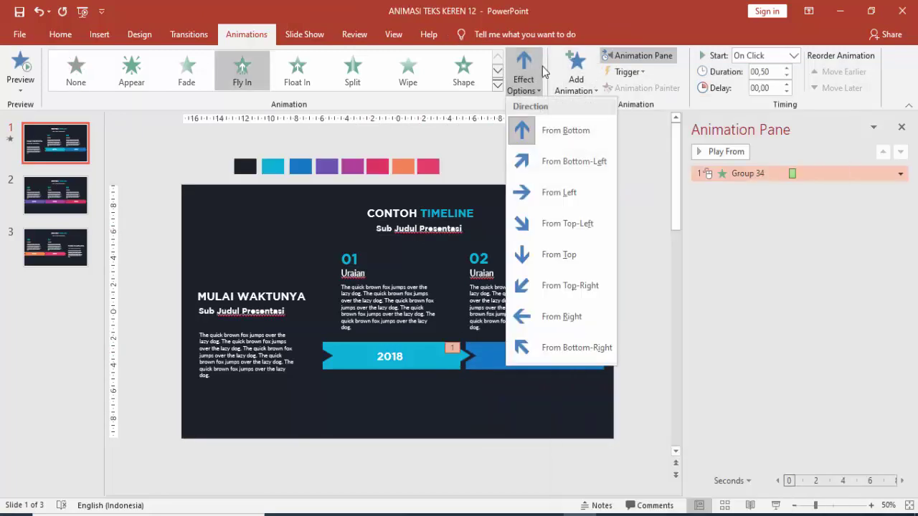
left_click(544, 194)
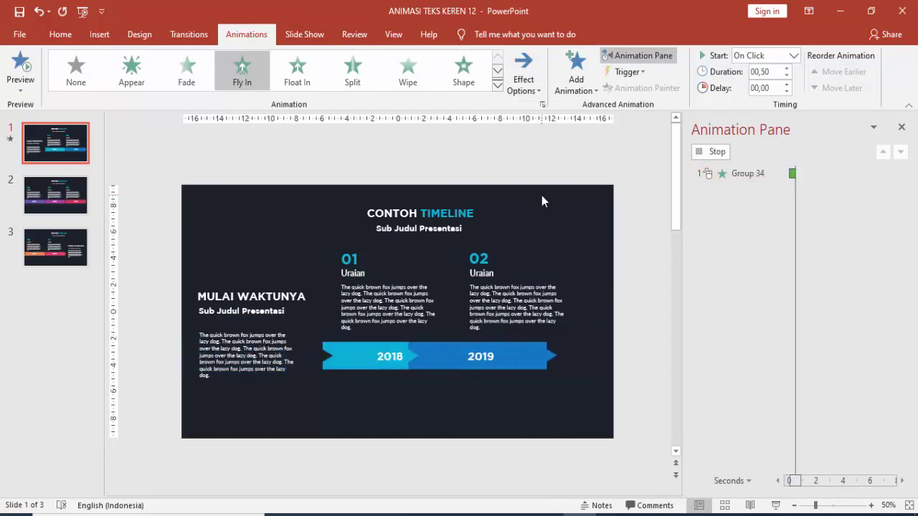
left_click(787, 69)
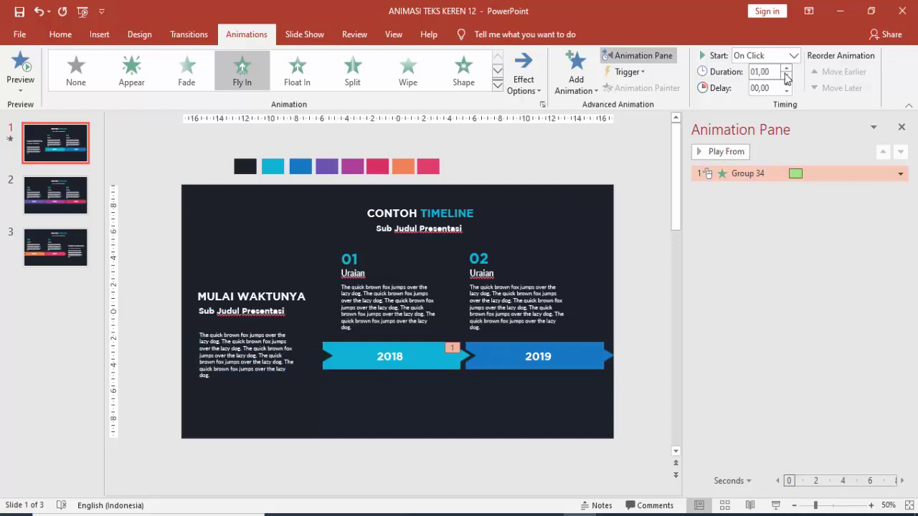
left_click(740, 151)
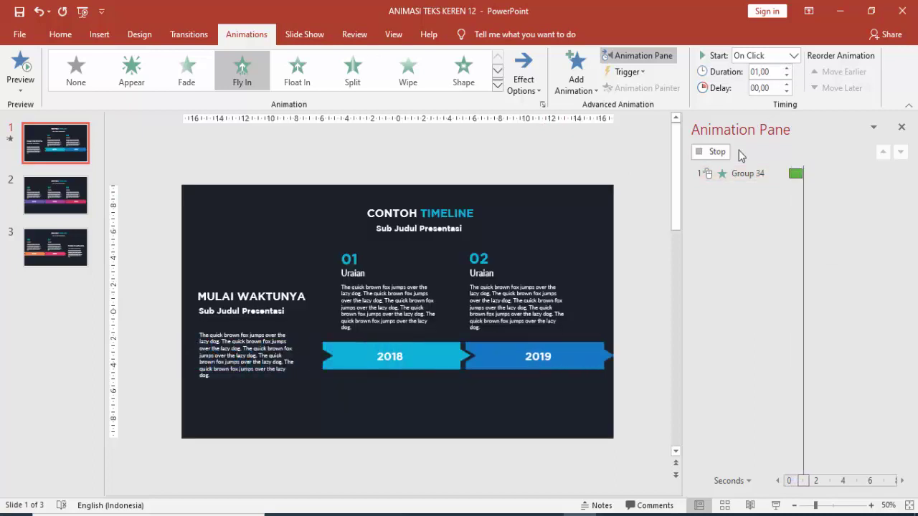
Set a smooth end of about 0.71 seconds in the Fly In effect settings.
double_click(795, 173)
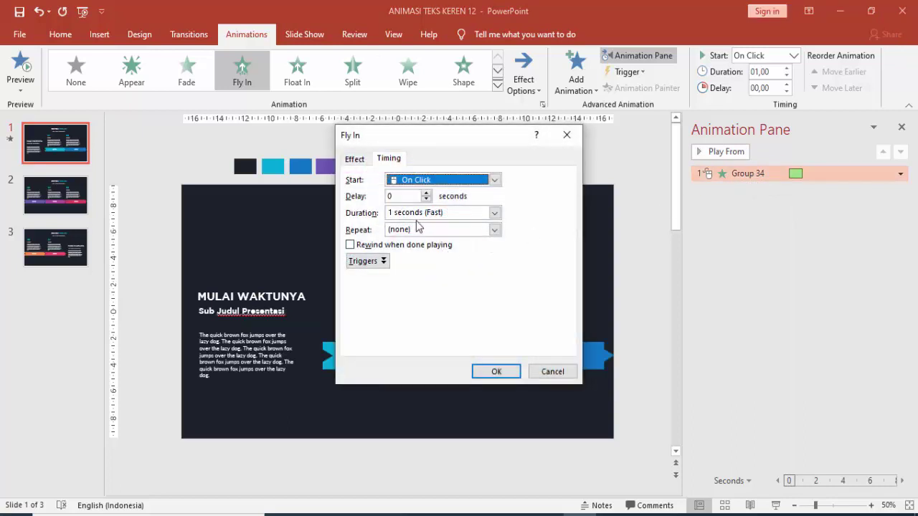
left_click(356, 159)
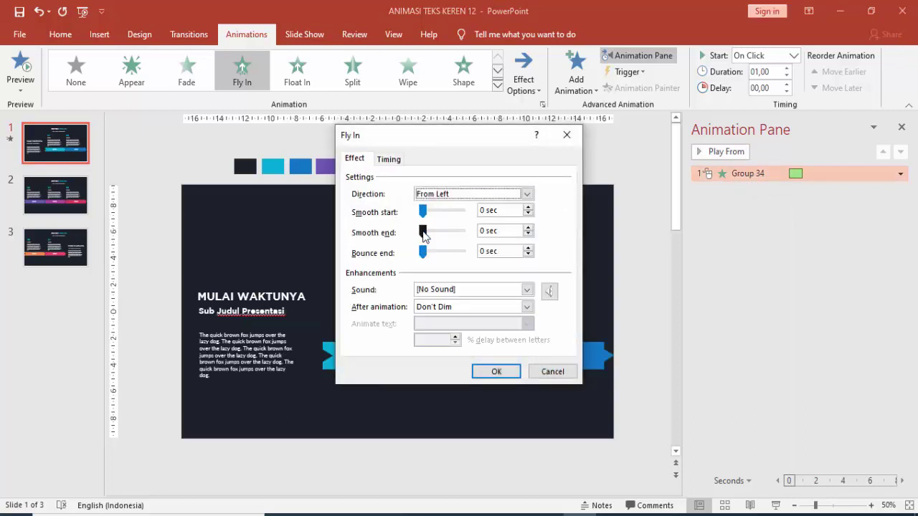
left_click_drag(423, 231, 450, 231)
left_click(512, 377)
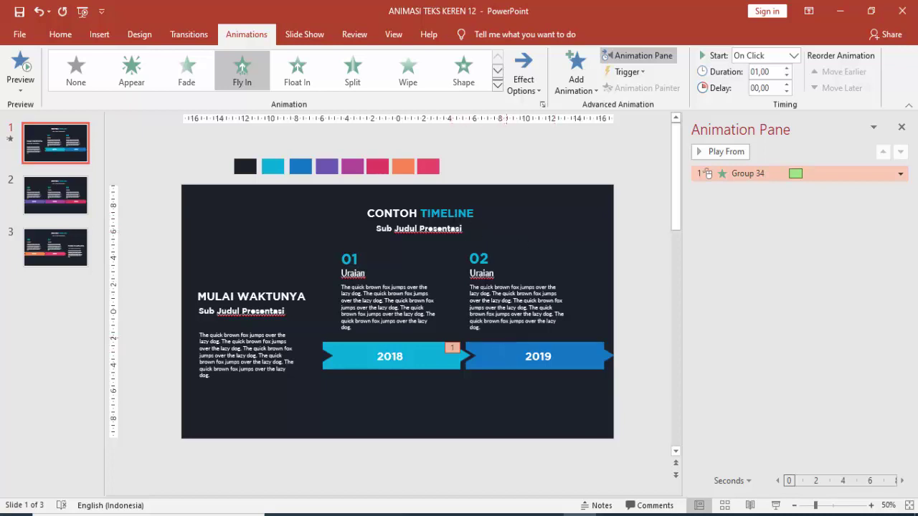
Give the 2018 ribbon a Fly In from the left, starting with the previous animation after a delay.
left_click(456, 230)
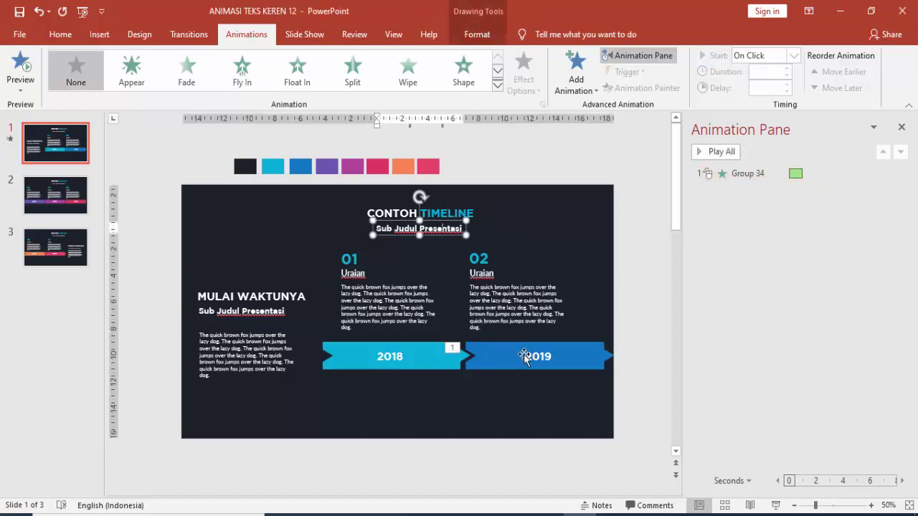
left_click(498, 344)
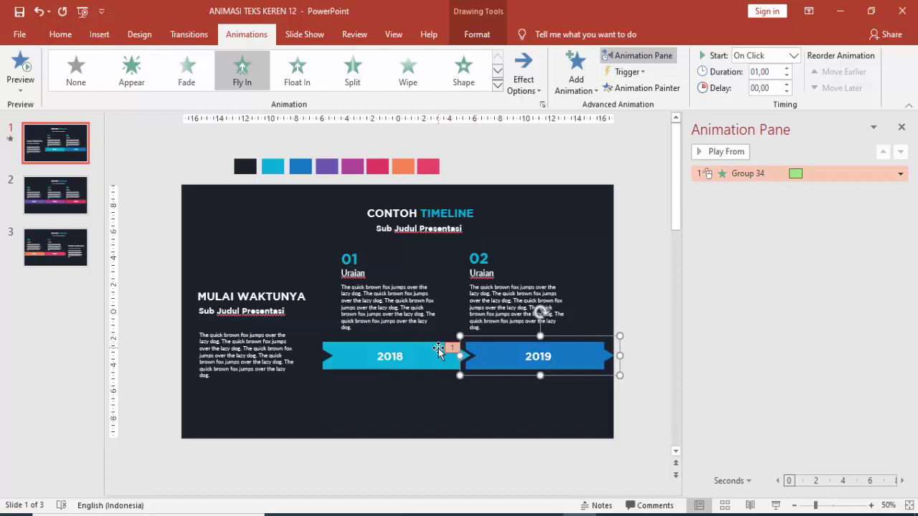
left_click(439, 347)
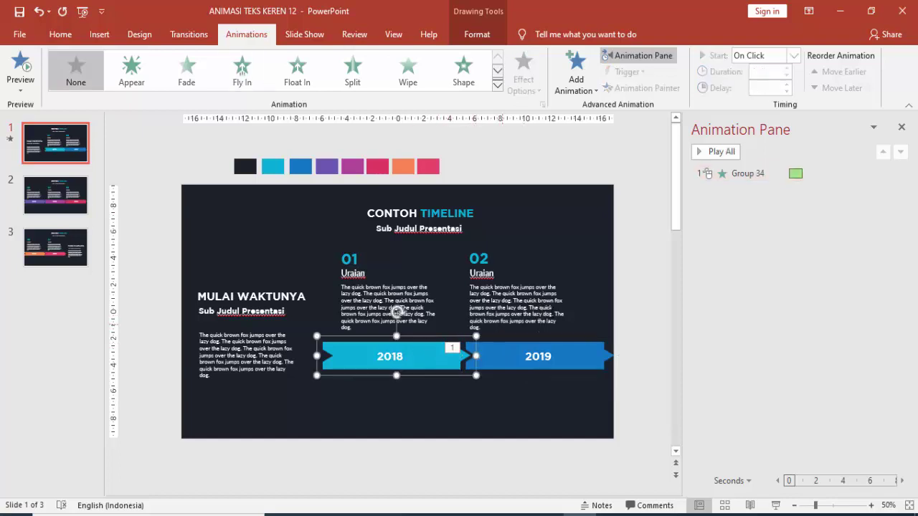
left_click(578, 71)
left_click(692, 129)
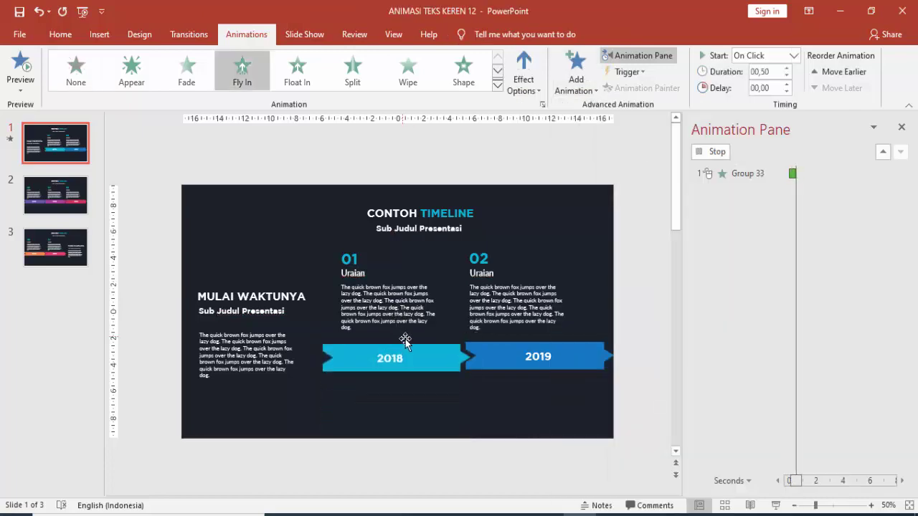
left_click(523, 81)
left_click(538, 190)
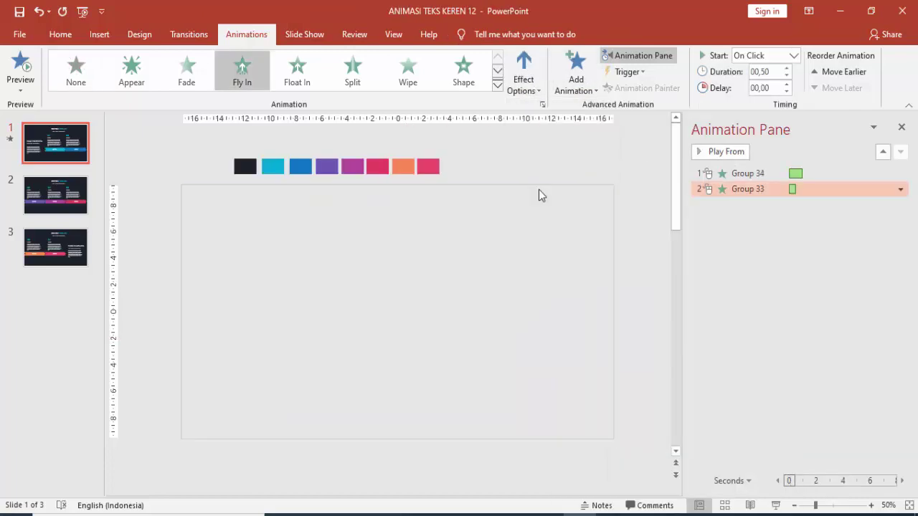
left_click(793, 55)
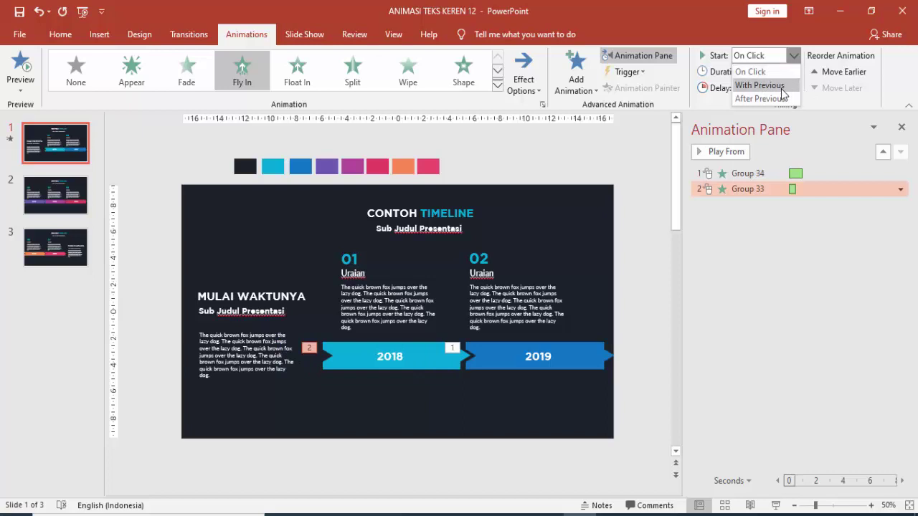
left_click(761, 82)
left_click(786, 68)
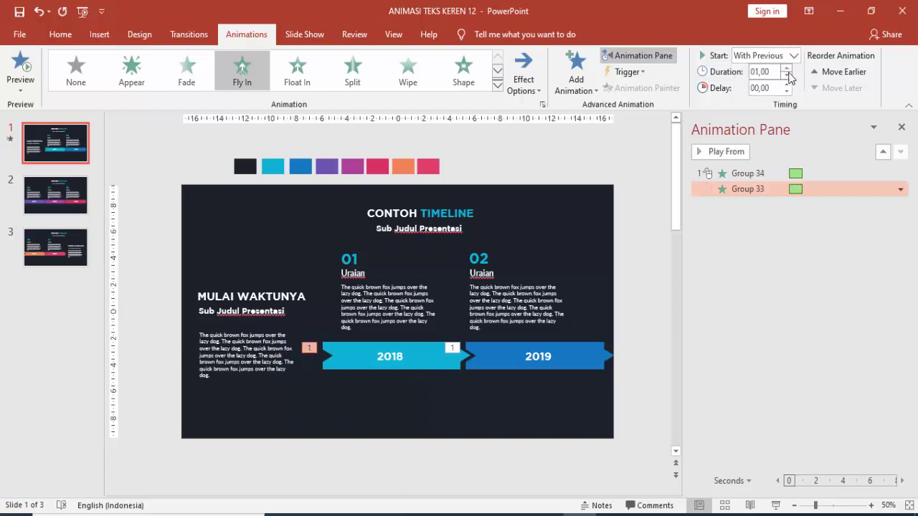
left_click(786, 85)
left_click(786, 85)
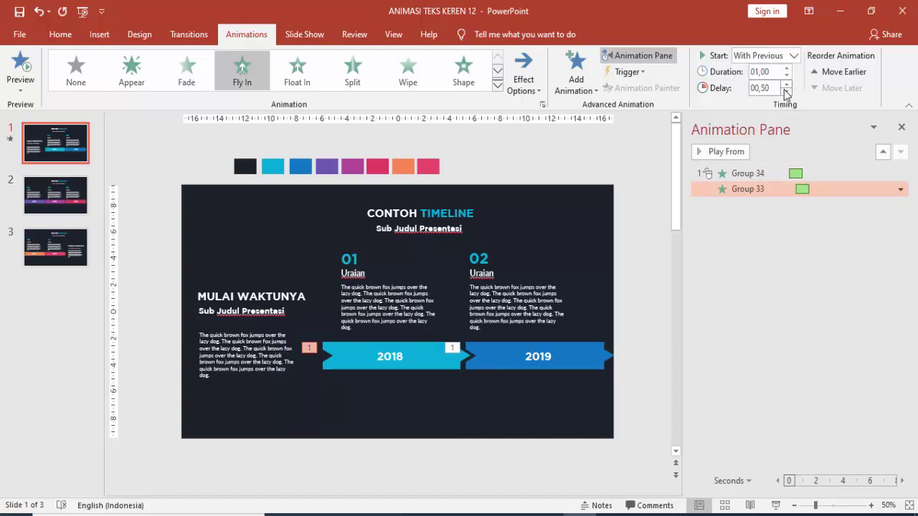
Preview the ribbon animations and reduce the 2018 ribbon's delay.
left_click(749, 172)
left_click(715, 152)
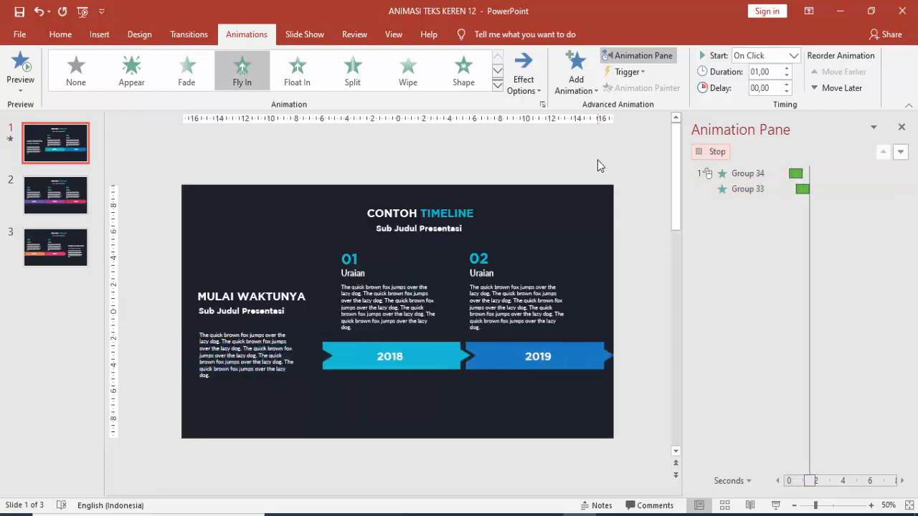
left_click(773, 189)
left_click(786, 92)
left_click(746, 173)
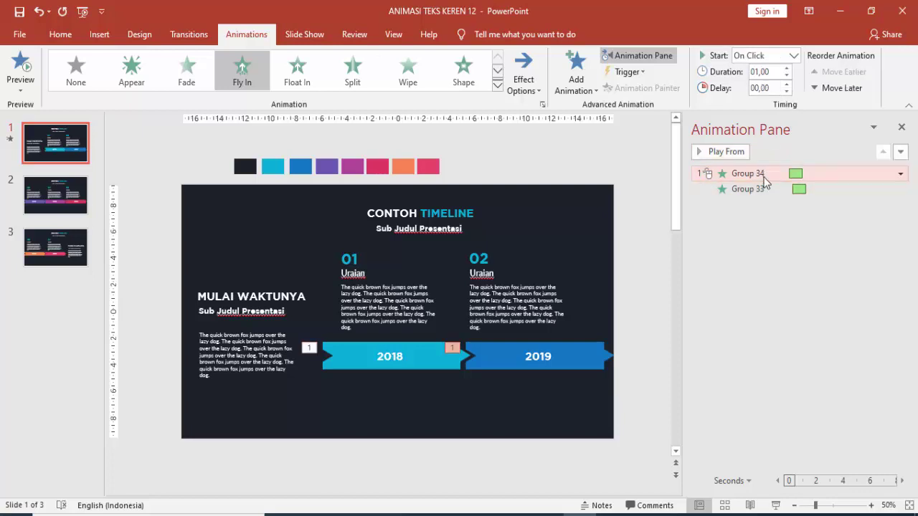
left_click(721, 152)
Shorten both ribbon animations to 0.75 seconds and set the 2018 ribbon's delay to 0.25 seconds.
left_click(787, 76)
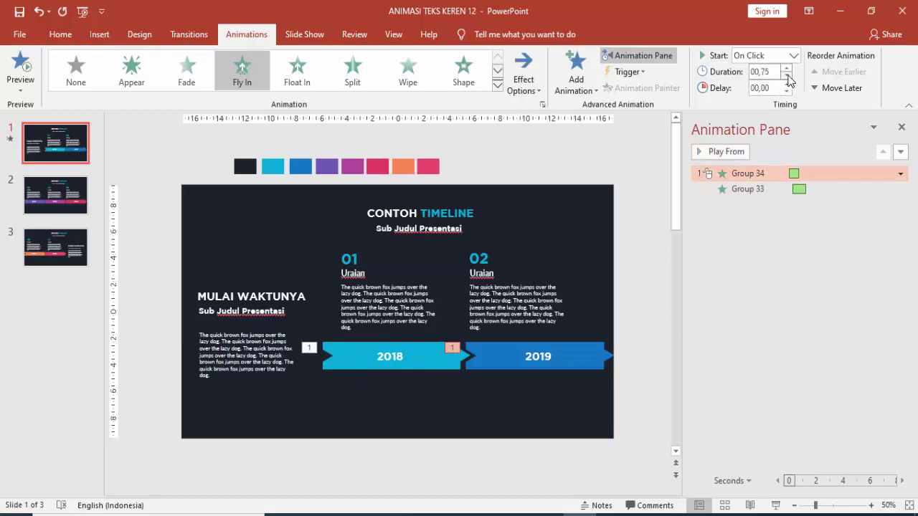
left_click(777, 189)
left_click(787, 84)
left_click(787, 75)
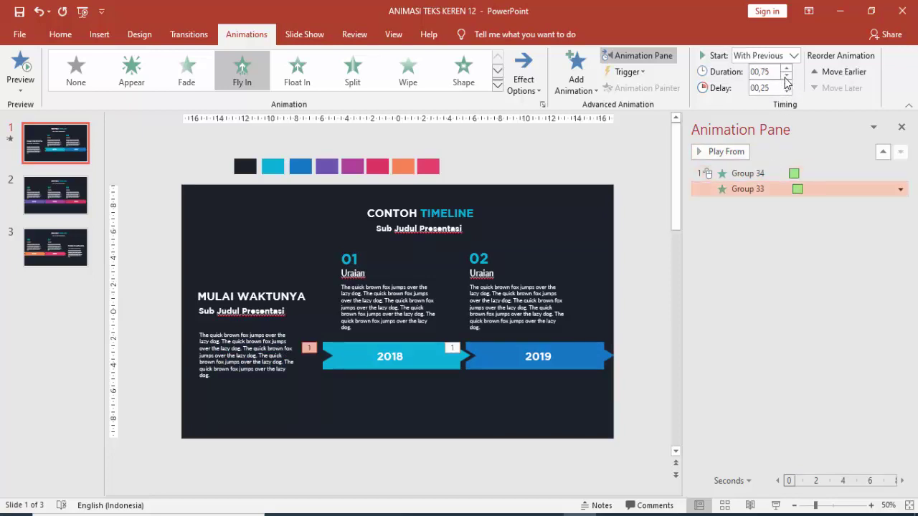
left_click(758, 172)
left_click(717, 152)
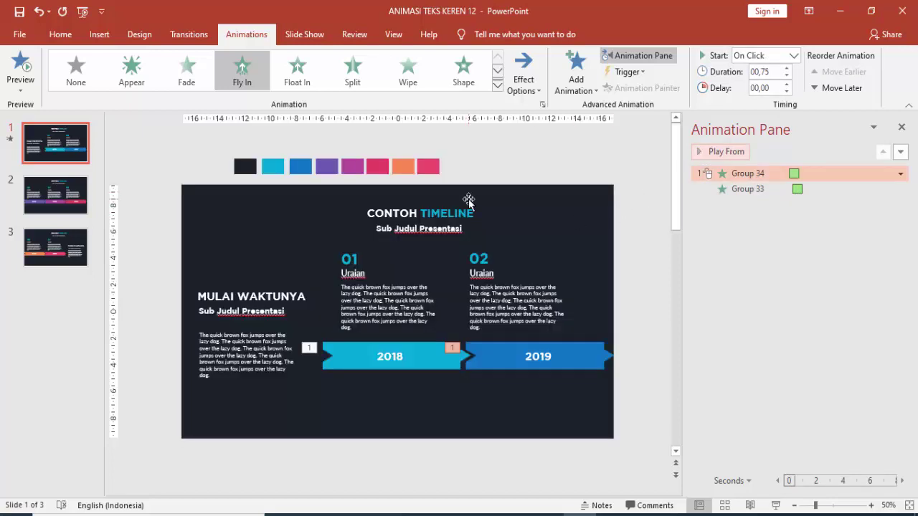
Give the MULAI WAKTUNYA heading a Fly In entrance, With Previous, 0.75 s duration, 0.50 s delay.
left_click(285, 296)
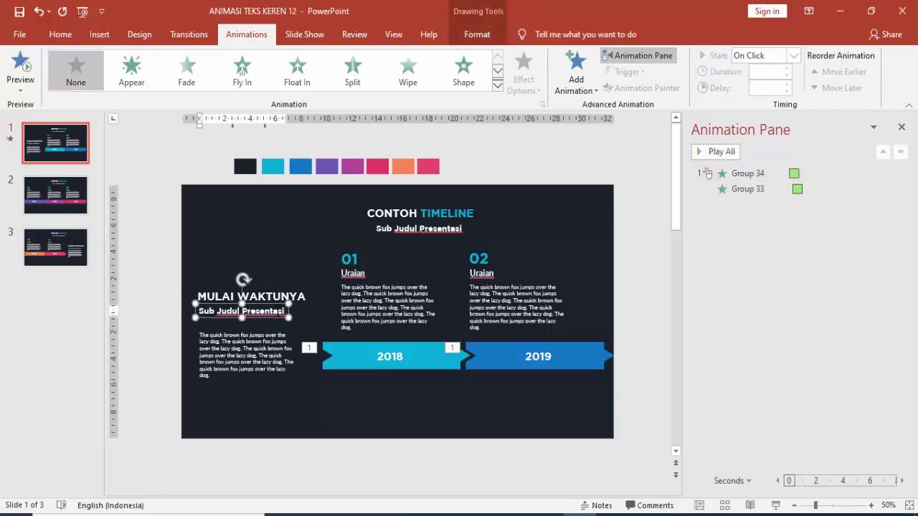
left_click(272, 296)
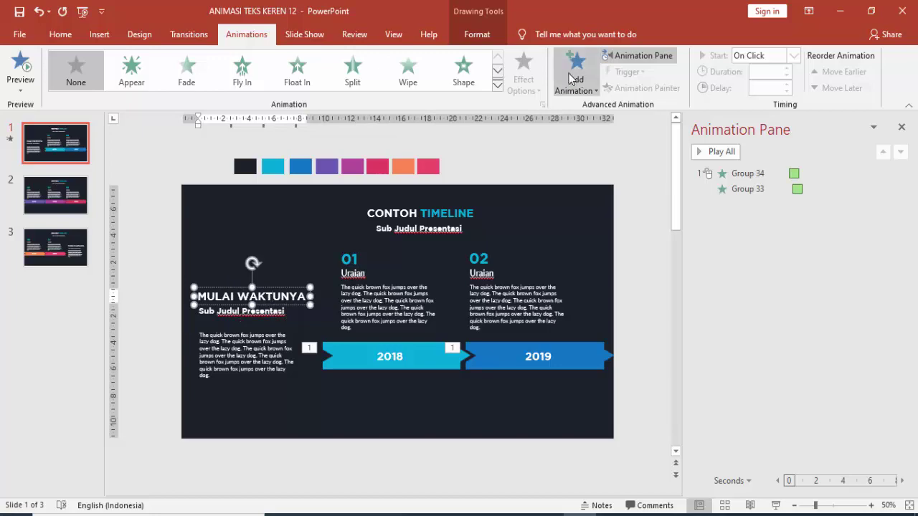
left_click(573, 75)
left_click(692, 132)
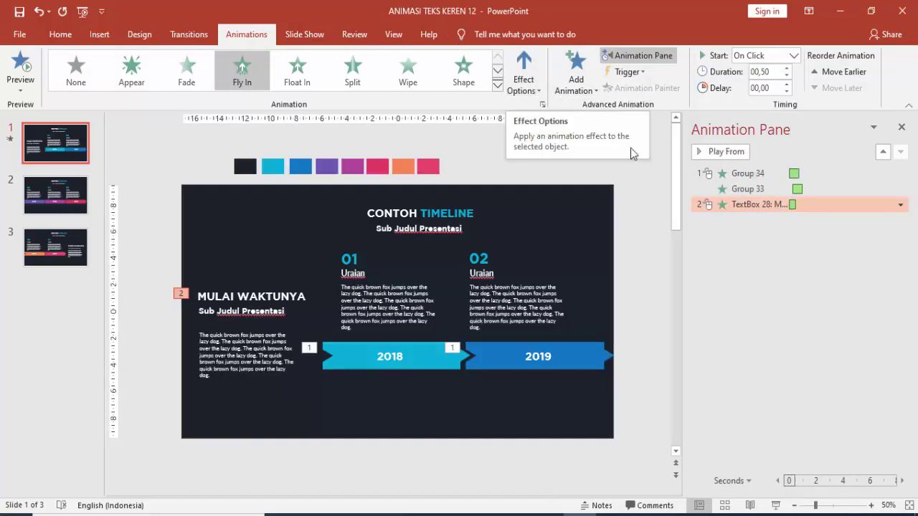
left_click(793, 56)
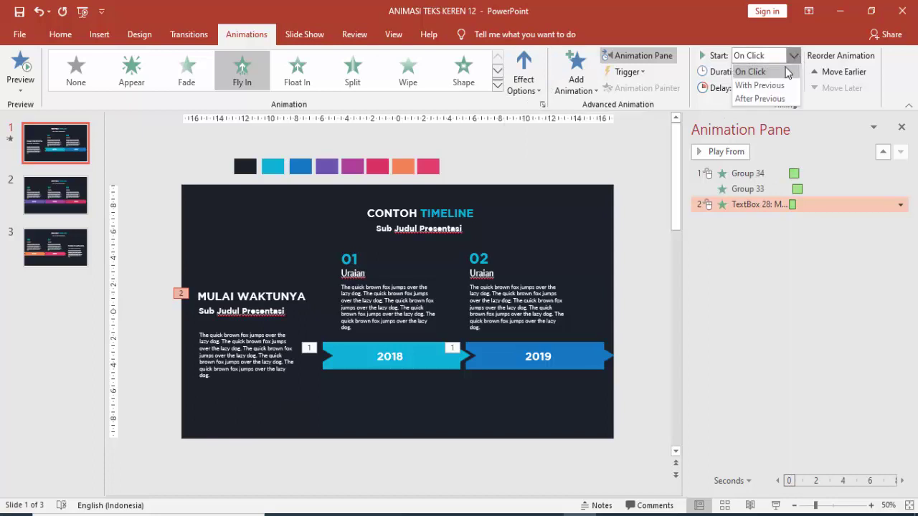
left_click(758, 84)
left_click(787, 85)
left_click(787, 69)
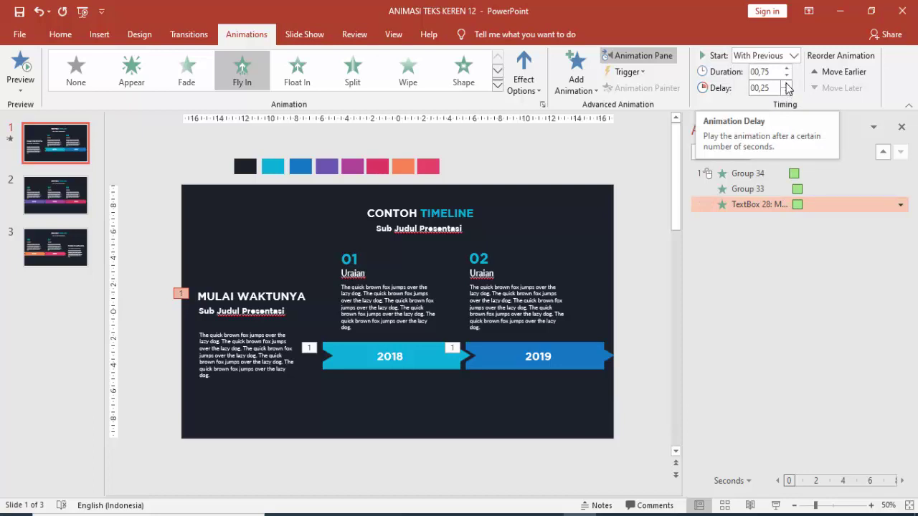
left_click(787, 84)
Copy the heading's animation to the Sub Judul Presentasi subheading and raise its delay to 0.75 s.
left_click(360, 352)
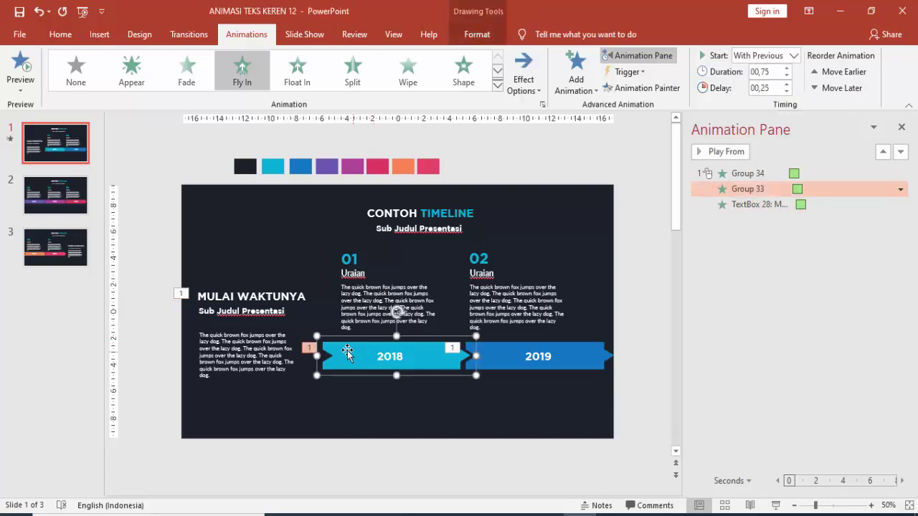
left_click(252, 300)
left_click(259, 316)
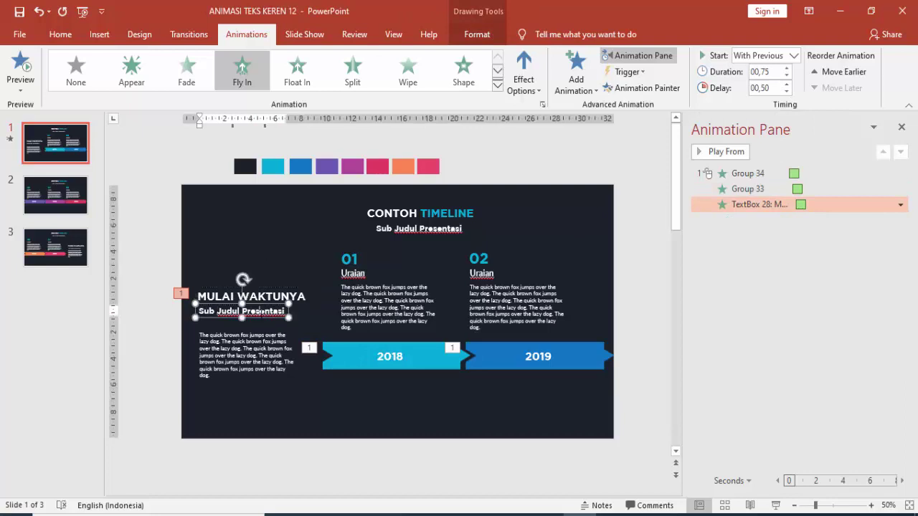
left_click(298, 297)
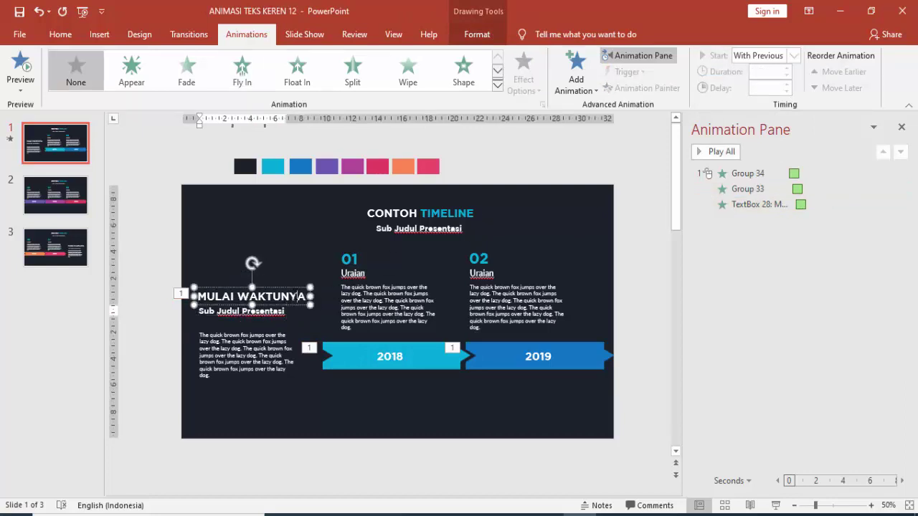
left_click(640, 87)
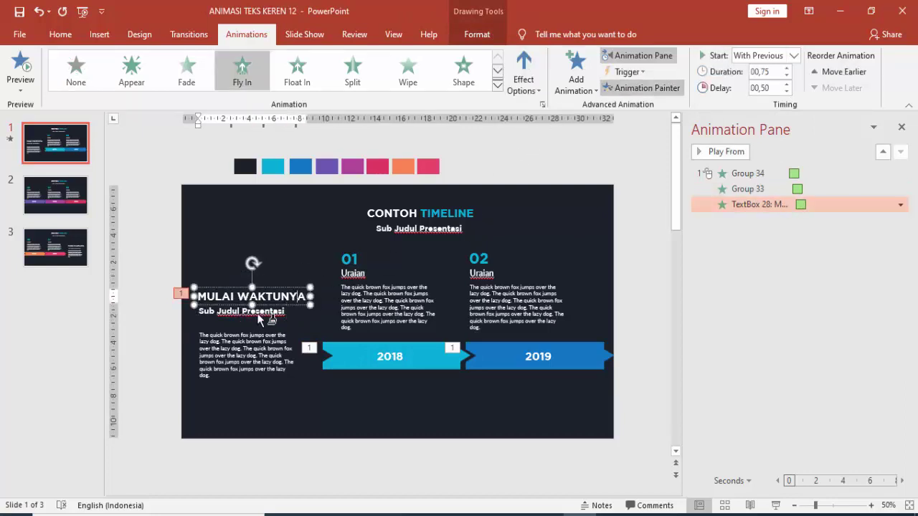
left_click(256, 318)
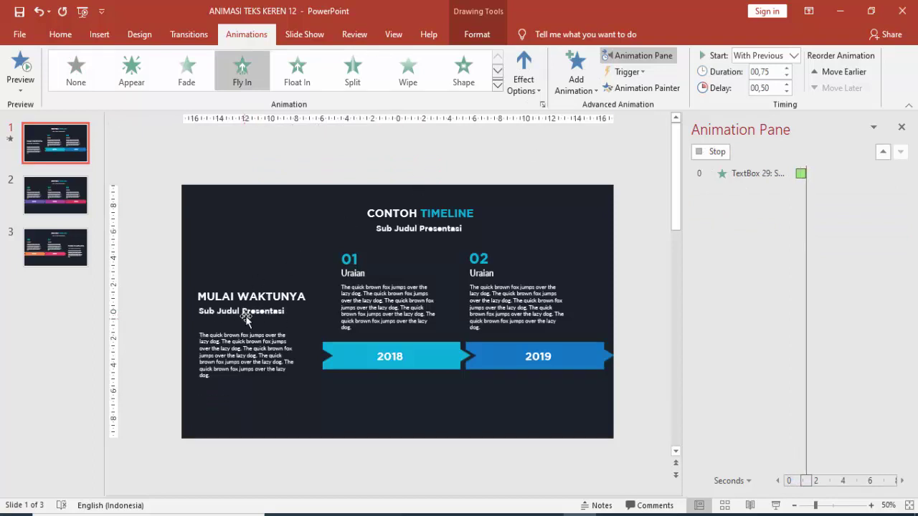
left_click(786, 84)
Copy the subheading's animation to the left body text with a 1.00 s delay.
left_click(659, 92)
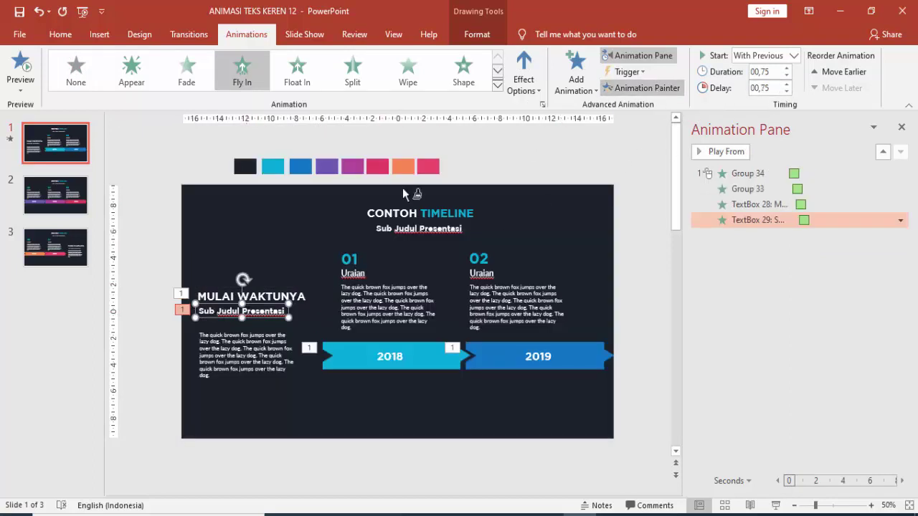
left_click(247, 340)
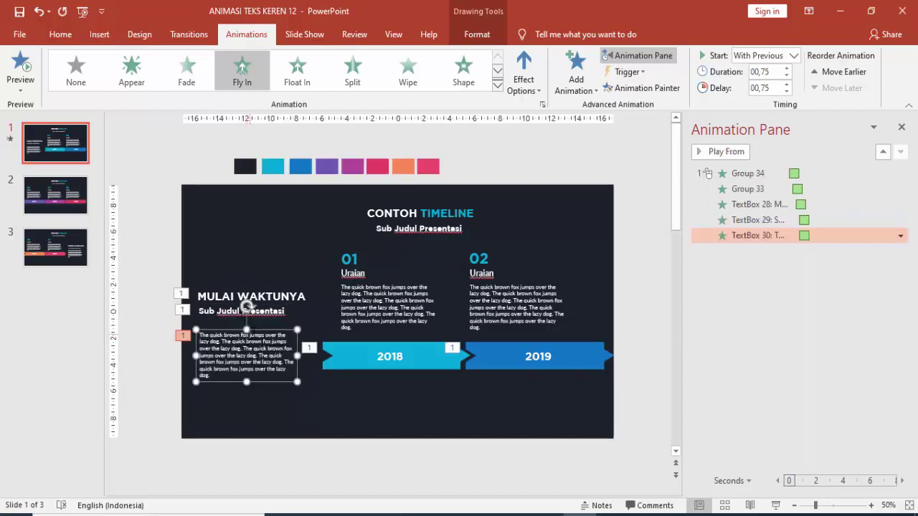
left_click(786, 84)
left_click(423, 213)
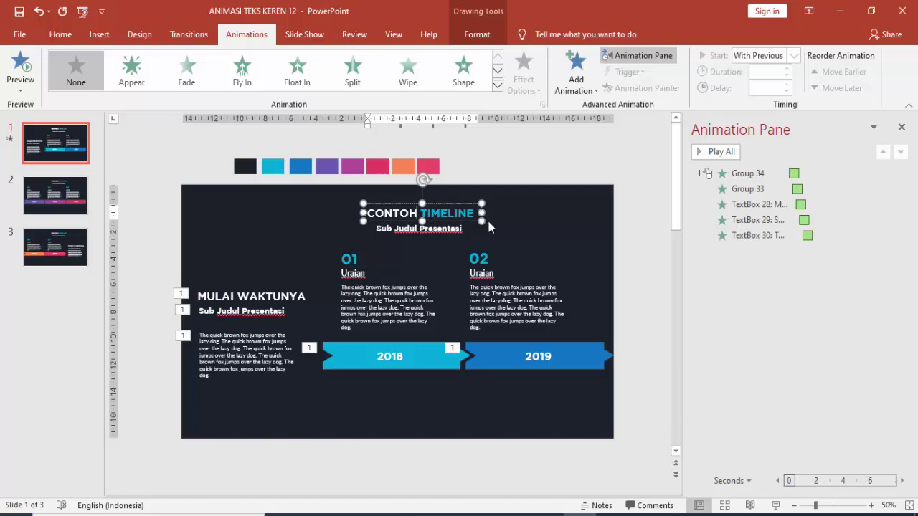
Give the CONTOH TIMELINE title a Fly In From Top entrance starting With Previous.
left_click(570, 355)
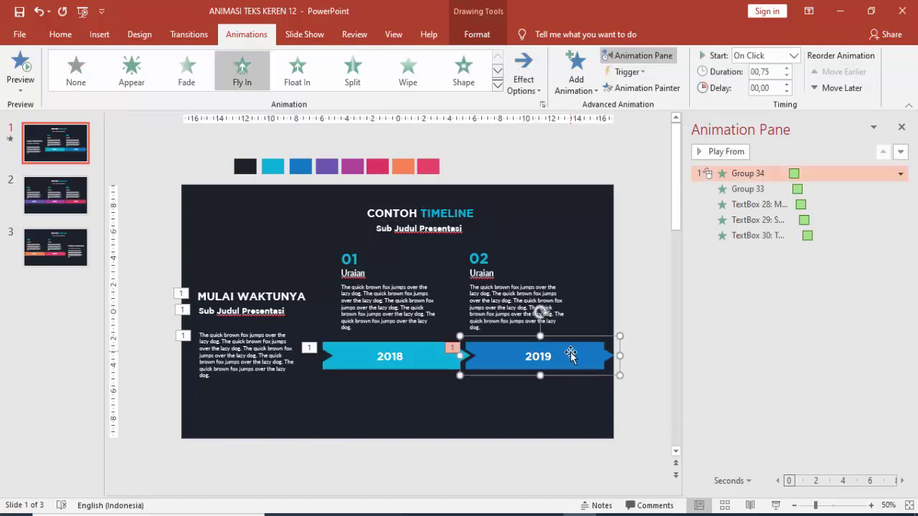
left_click(460, 214)
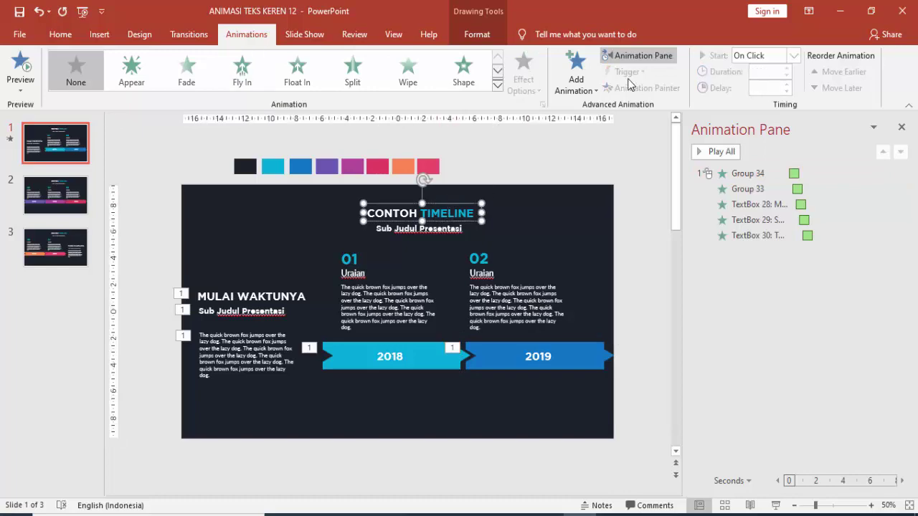
left_click(577, 77)
left_click(689, 137)
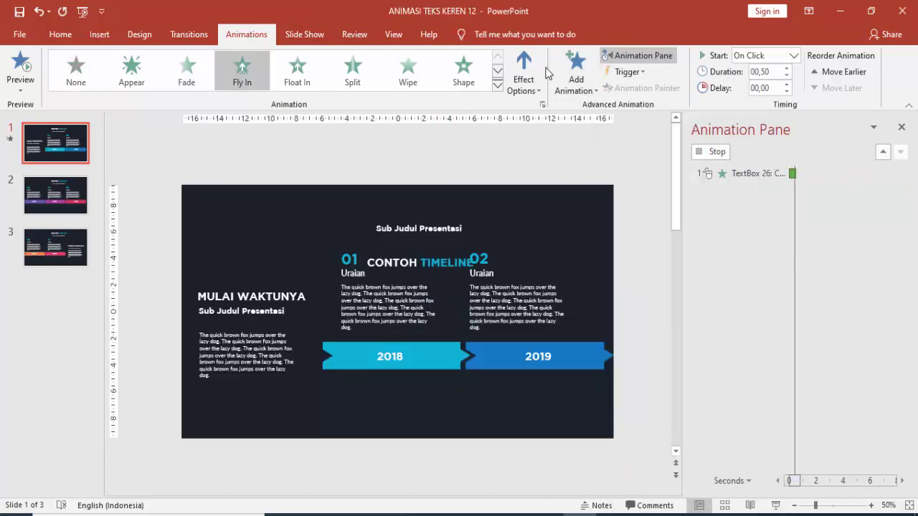
left_click(522, 68)
left_click(538, 255)
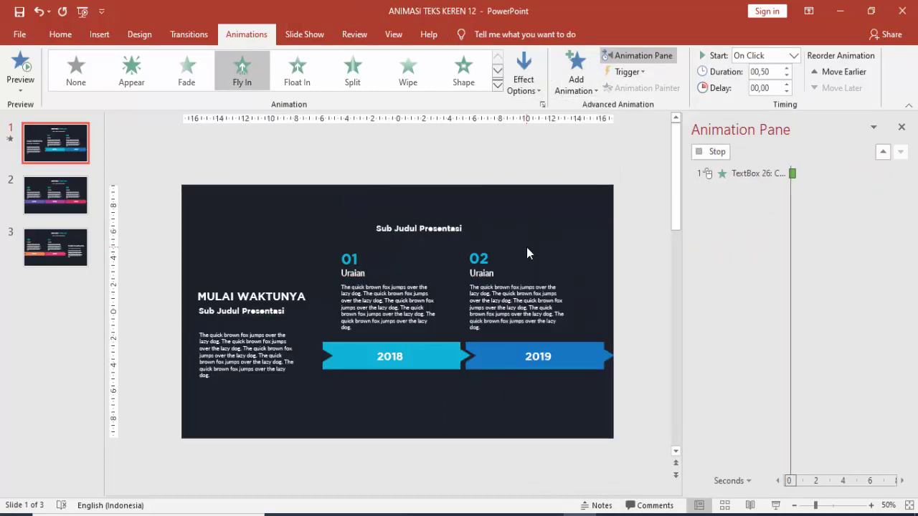
left_click(793, 55)
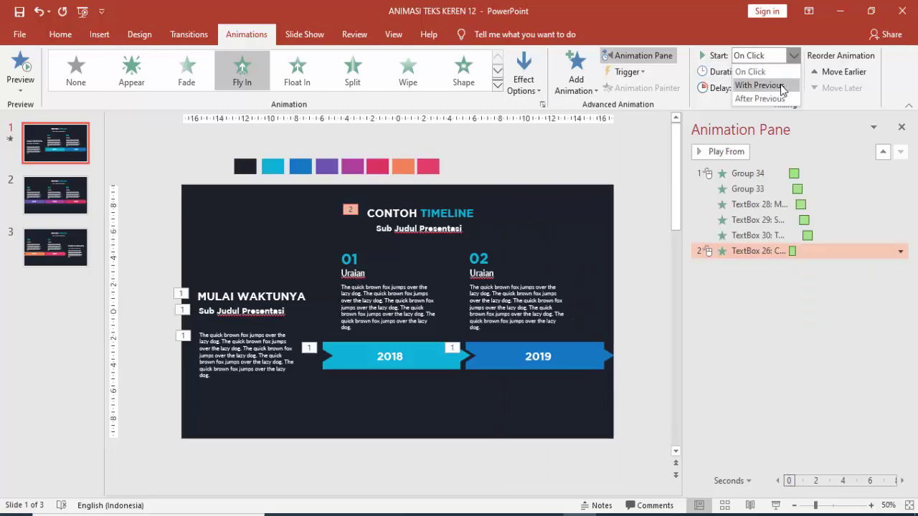
left_click(760, 84)
Adjust the title's delay to 0.75 s, comparing it with the 2019 ribbon's timing.
left_click(786, 84)
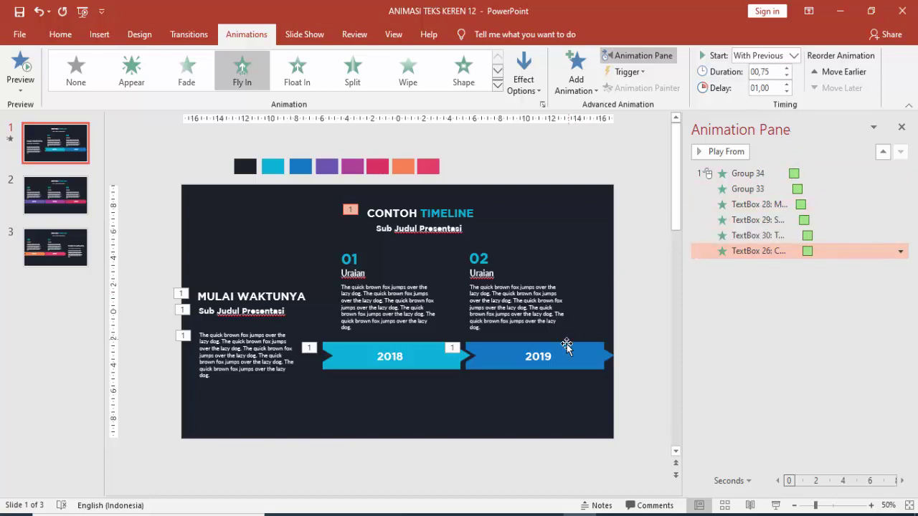
left_click(806, 174)
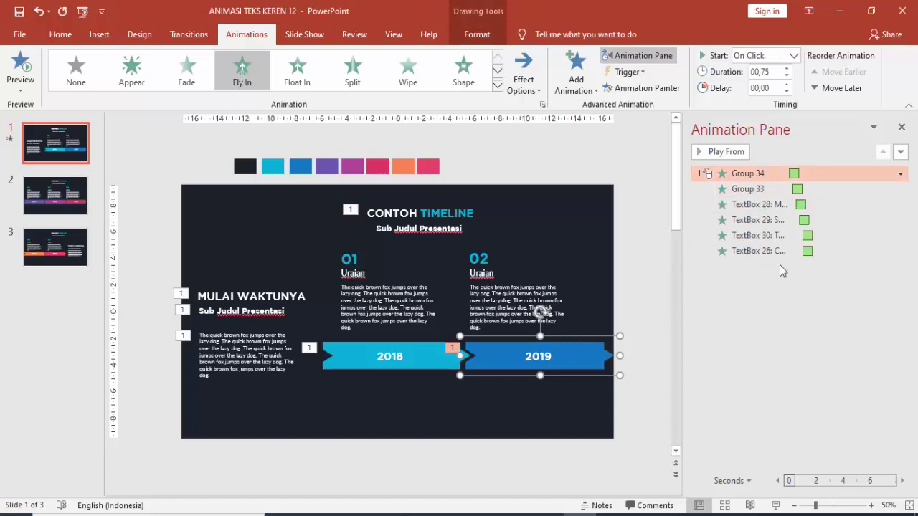
left_click(797, 251)
left_click(788, 92)
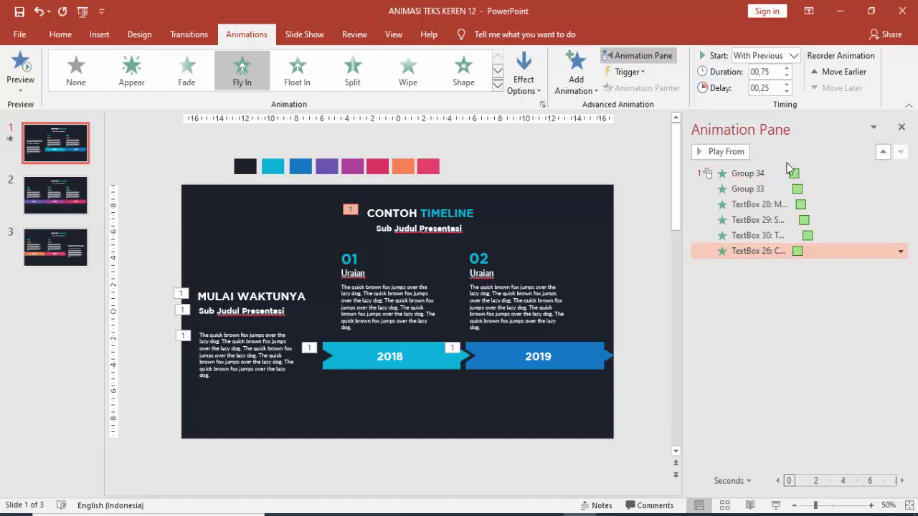
Copy the CONTOH TIMELINE title's fly-in entrance onto the Sub Judul Presentasi subtitle with Animation Painter.
left_click(596, 352)
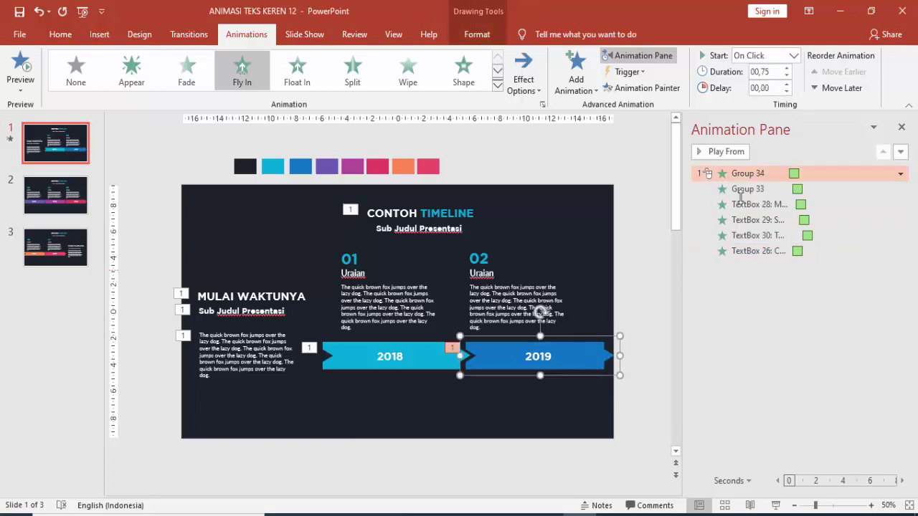
left_click(770, 251)
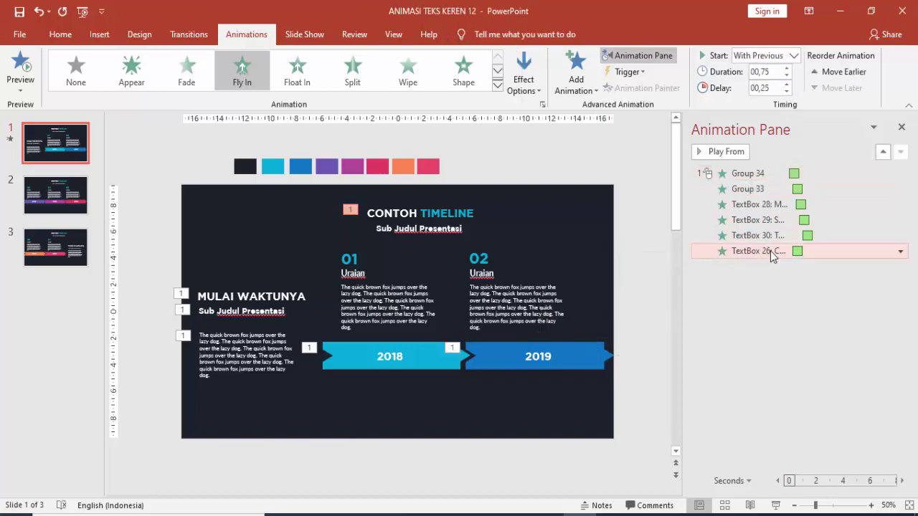
left_click(452, 214)
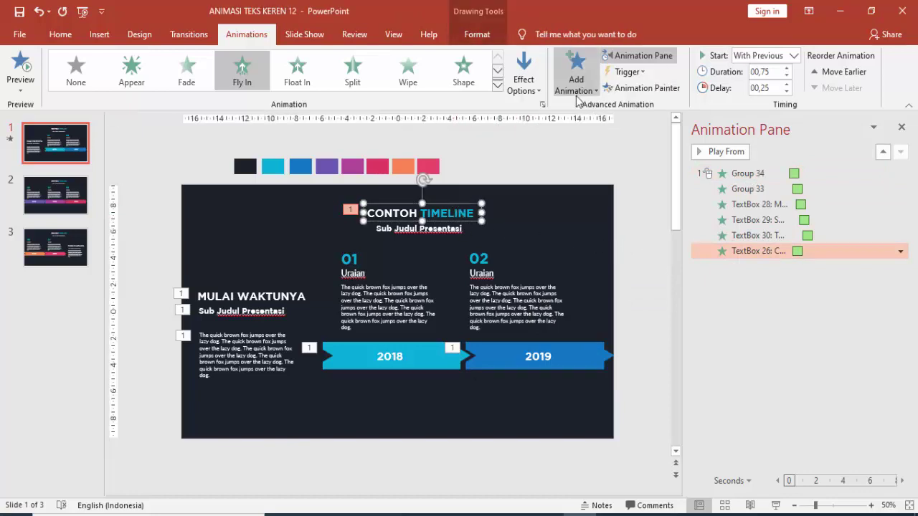
left_click(637, 88)
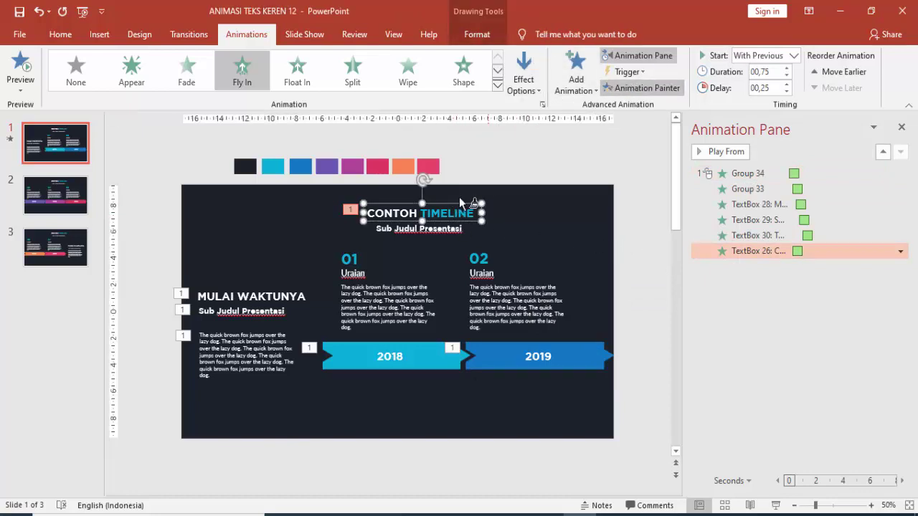
left_click(439, 235)
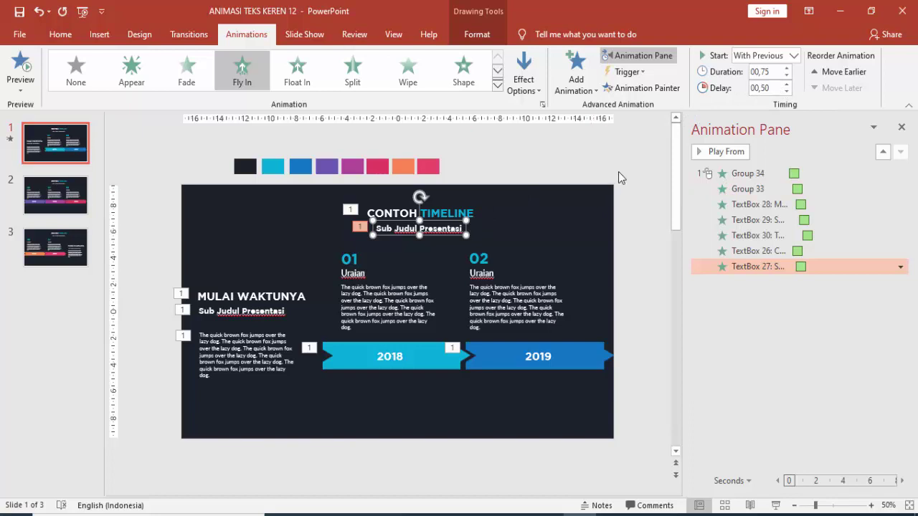
Give the 01 heading box a Fly In entrance from the right.
left_click(348, 260)
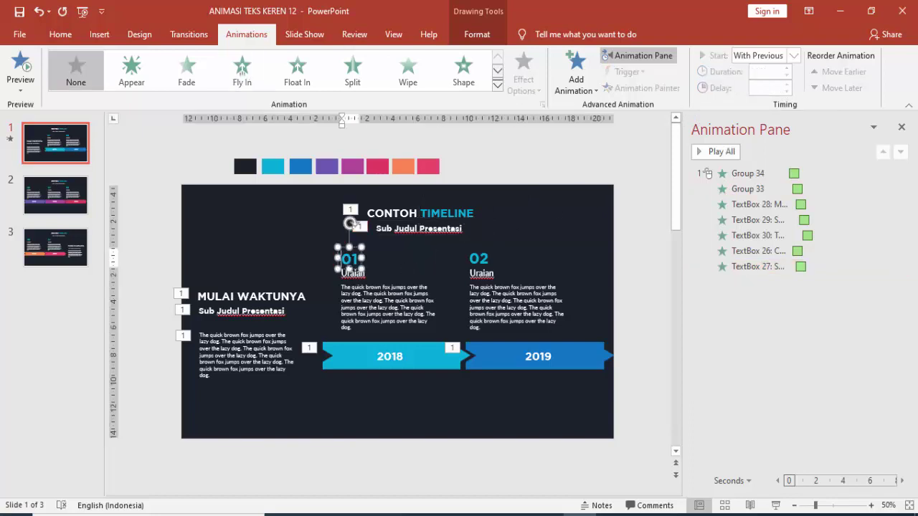
left_click(358, 254)
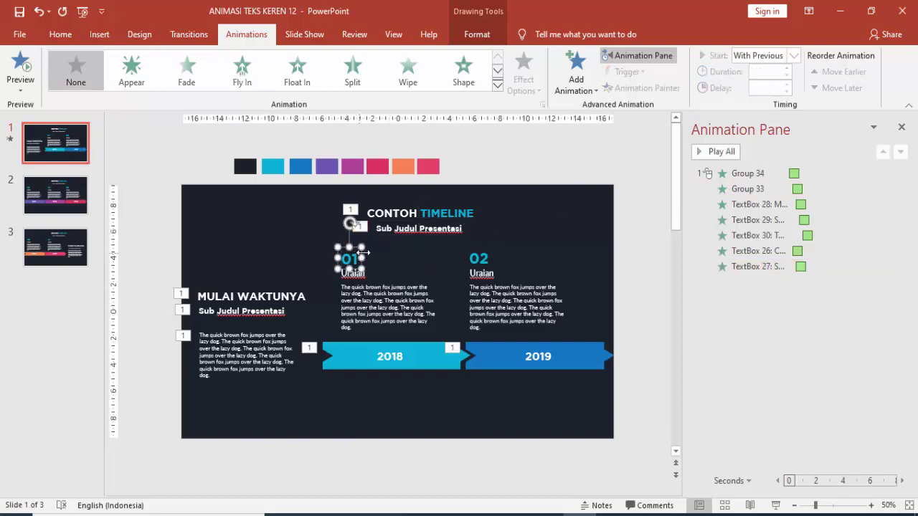
left_click(576, 79)
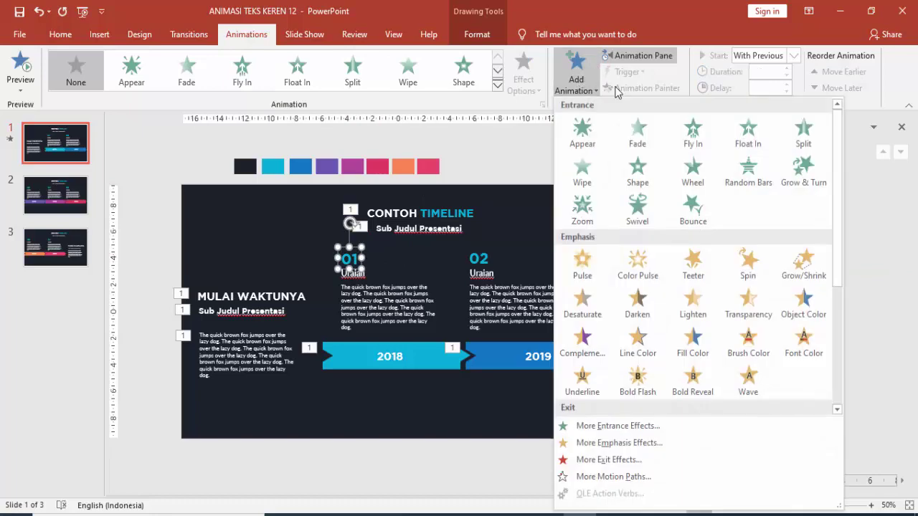
left_click(691, 133)
left_click(525, 67)
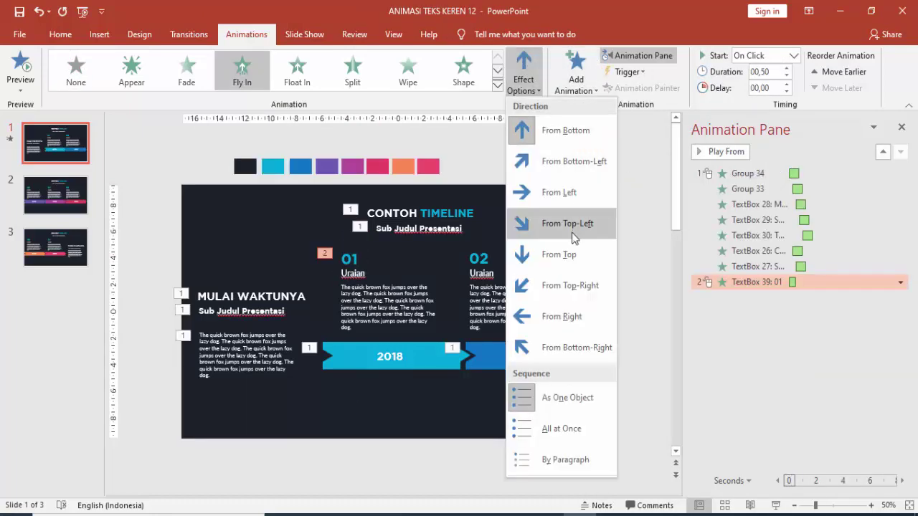
left_click(563, 313)
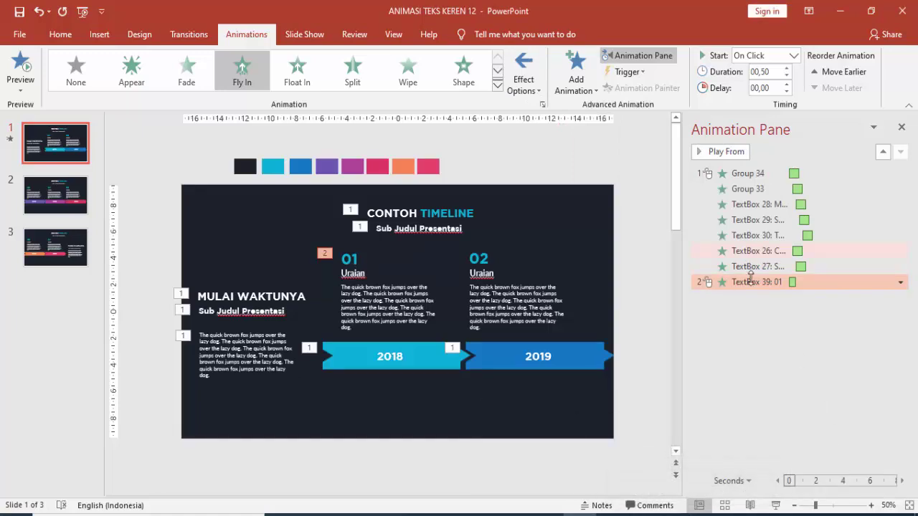
Set the 01 animation to start With Previous, with 0.75 s duration and 0.75 s delay.
left_click(391, 304)
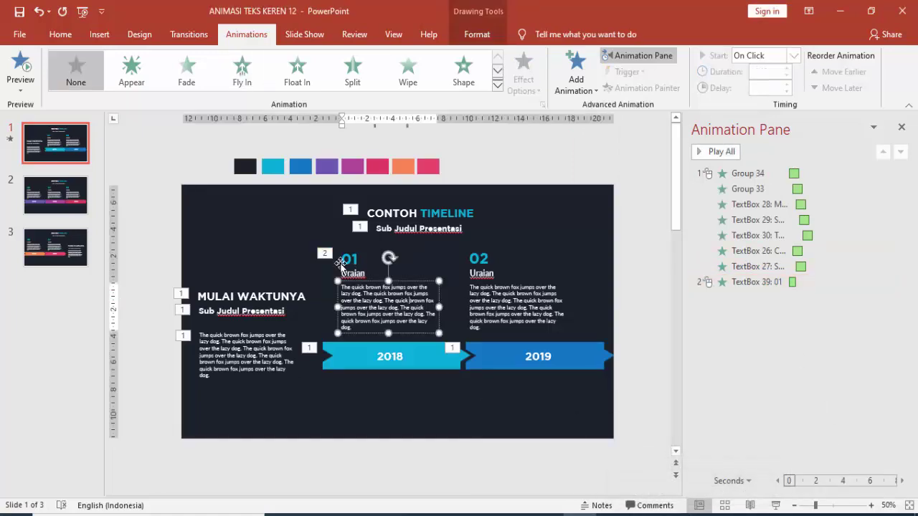
left_click(341, 262)
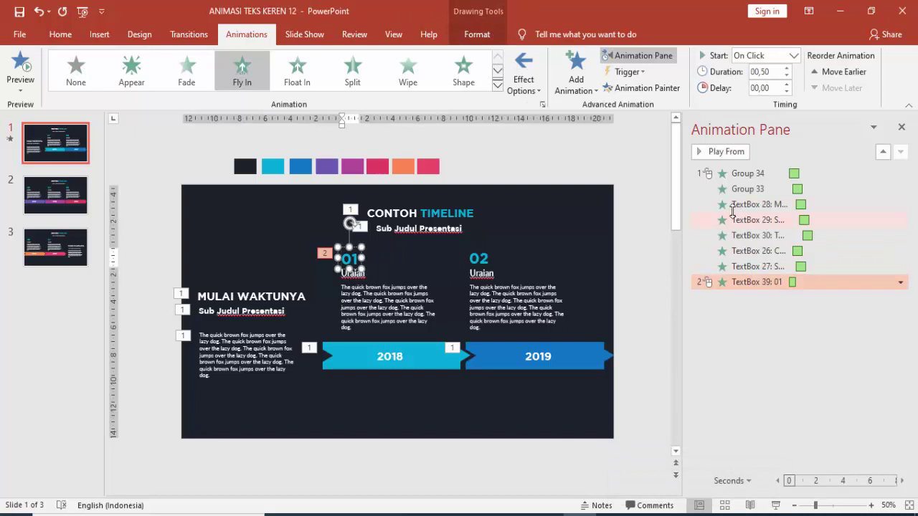
left_click(794, 60)
left_click(782, 86)
type("00,5")
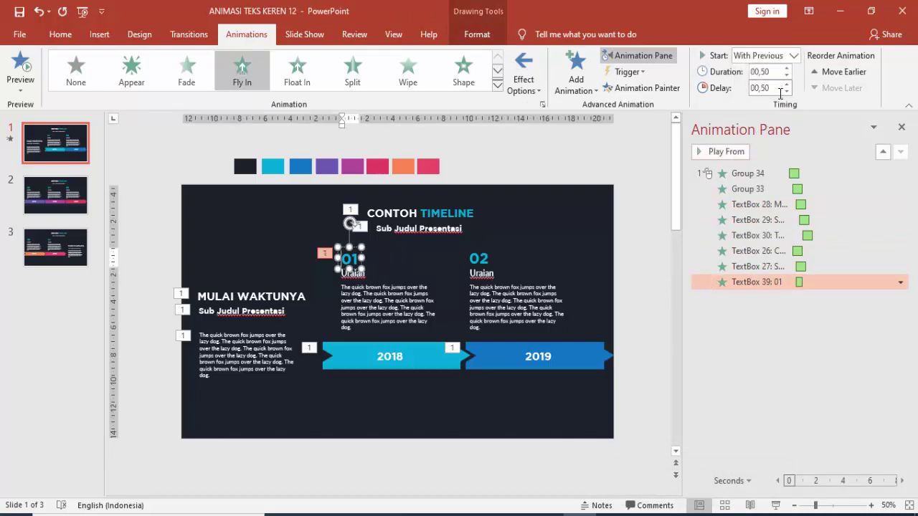
left_click(786, 69)
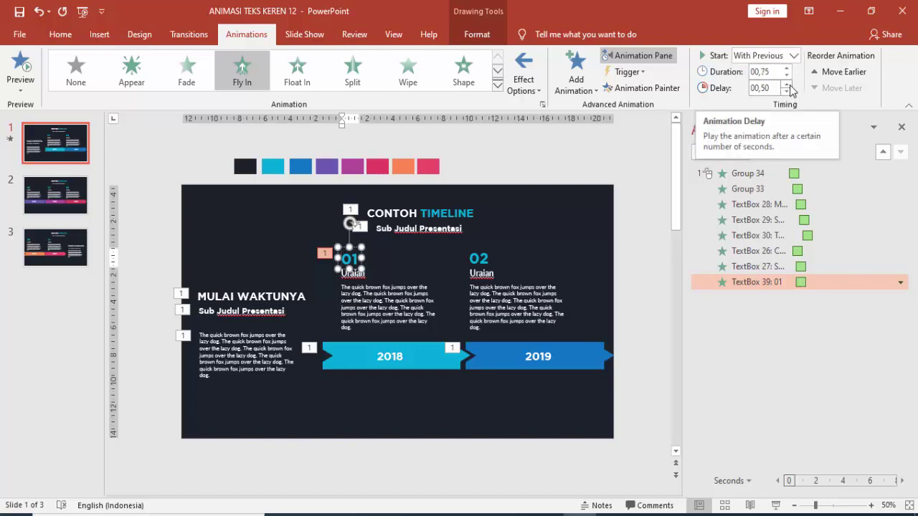
left_click(788, 84)
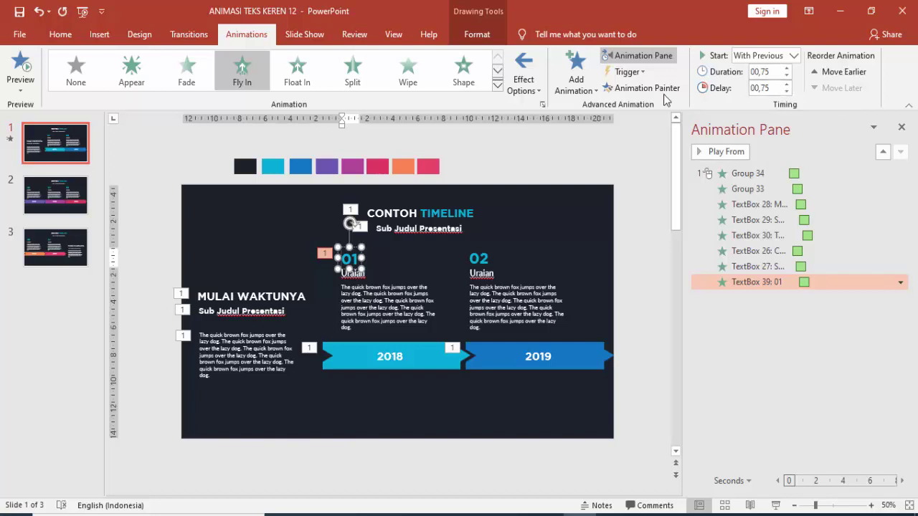
Paint the fly-in onto the 01 Uraian label (1.00 s delay) and body text (1.25 s delay).
left_click(641, 88)
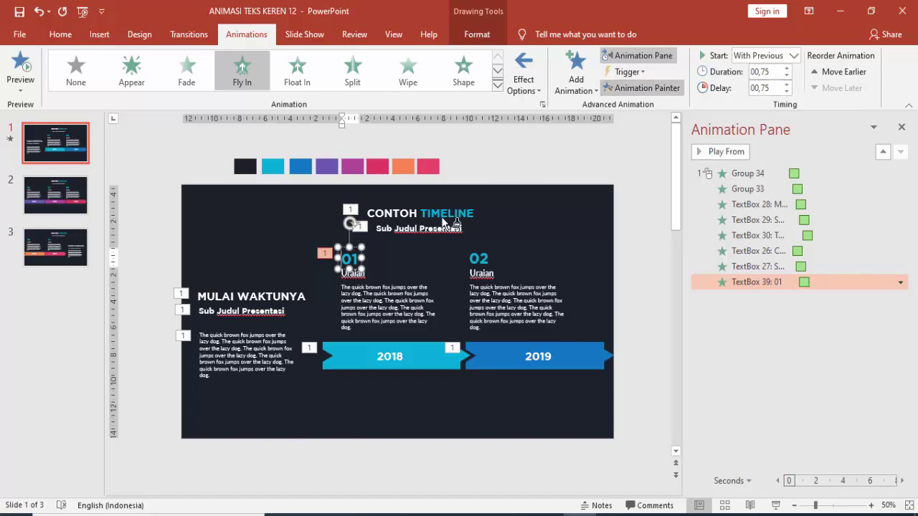
left_click(355, 276)
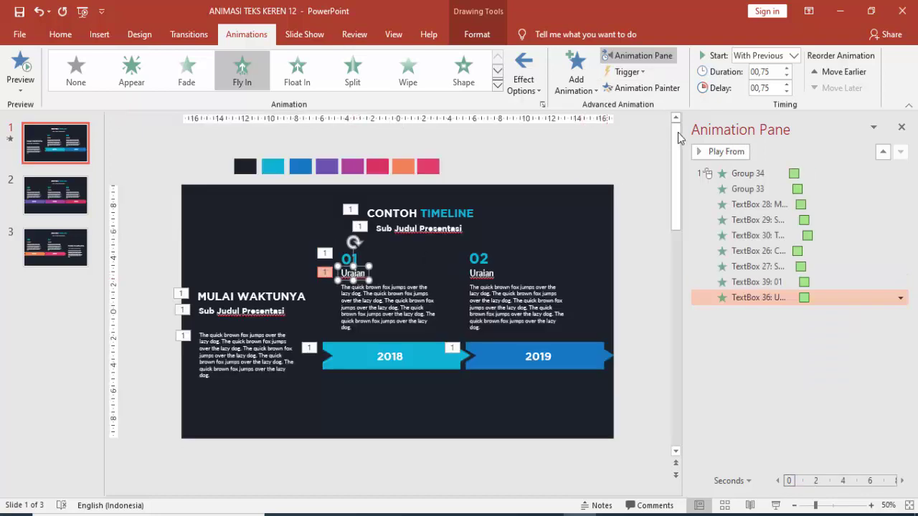
left_click(785, 84)
left_click(610, 87)
left_click(389, 297)
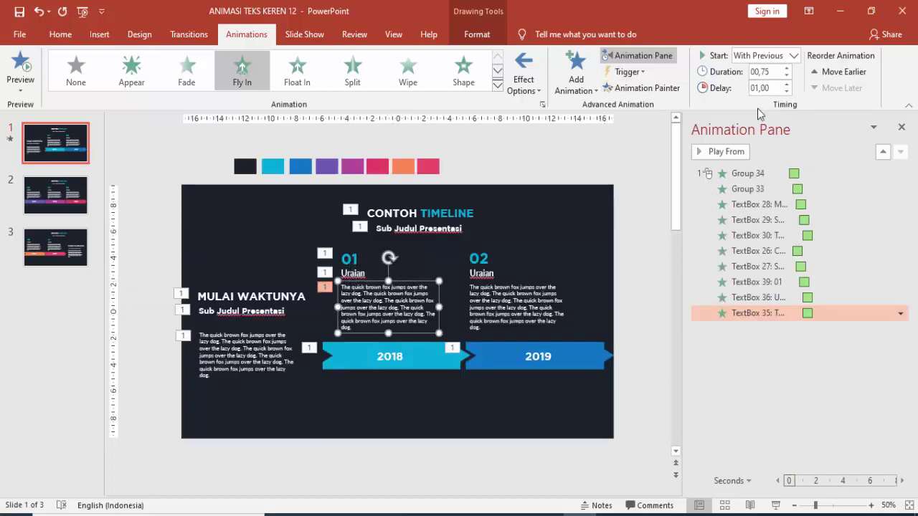
left_click(785, 84)
left_click(352, 255)
Copy the 01 fly-in onto the 02 heading and delay it to 1.50 seconds.
left_click(624, 88)
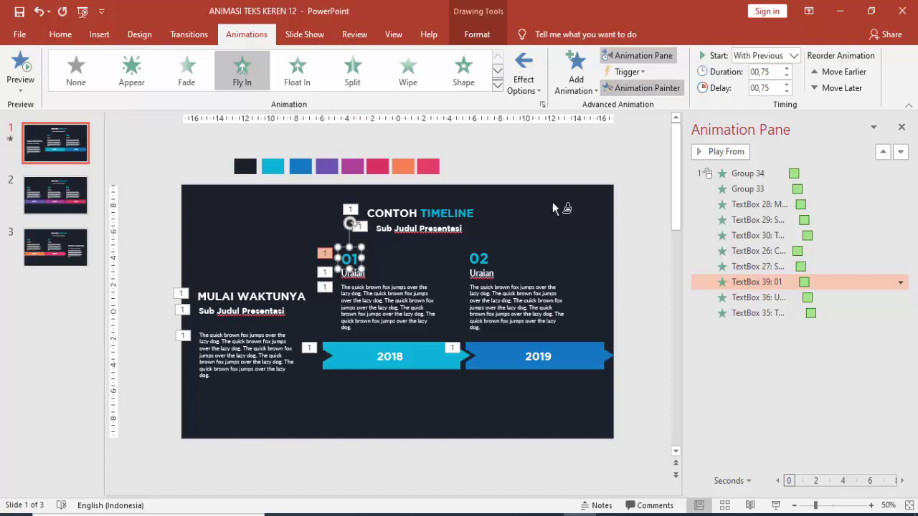
left_click(485, 258)
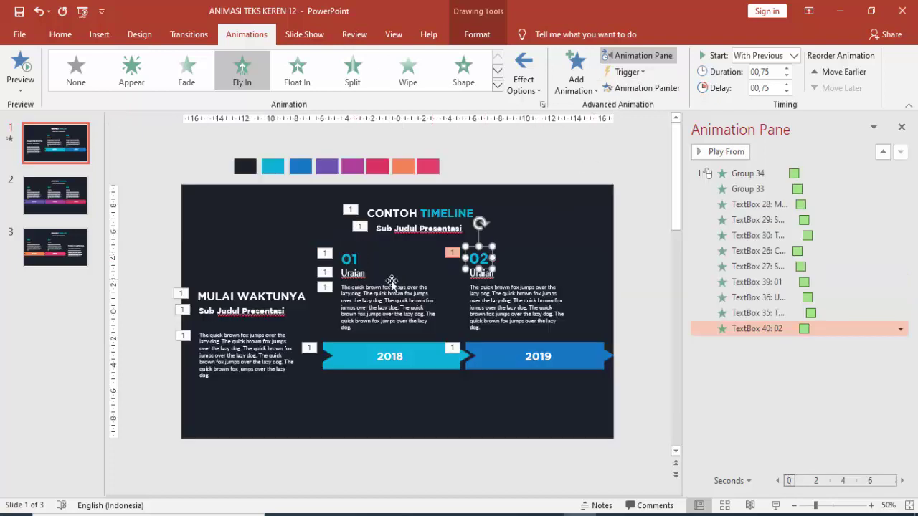
left_click(354, 275)
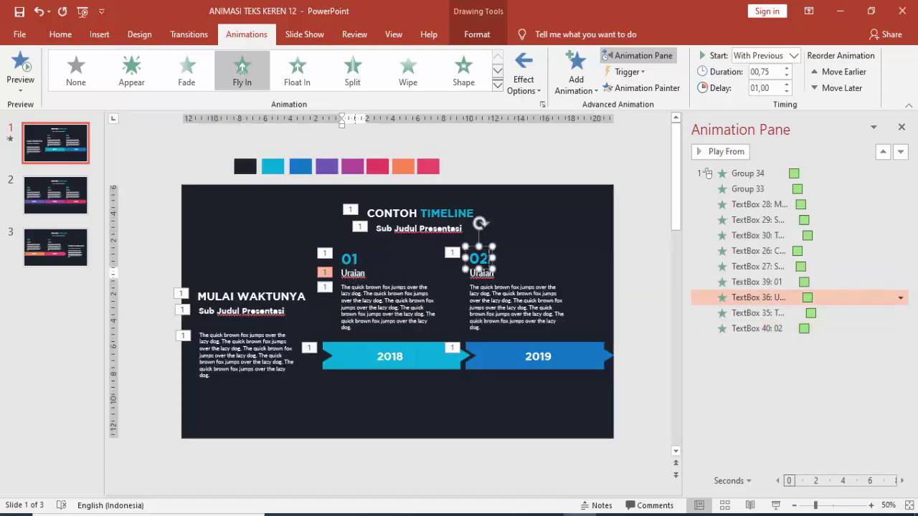
left_click(786, 84)
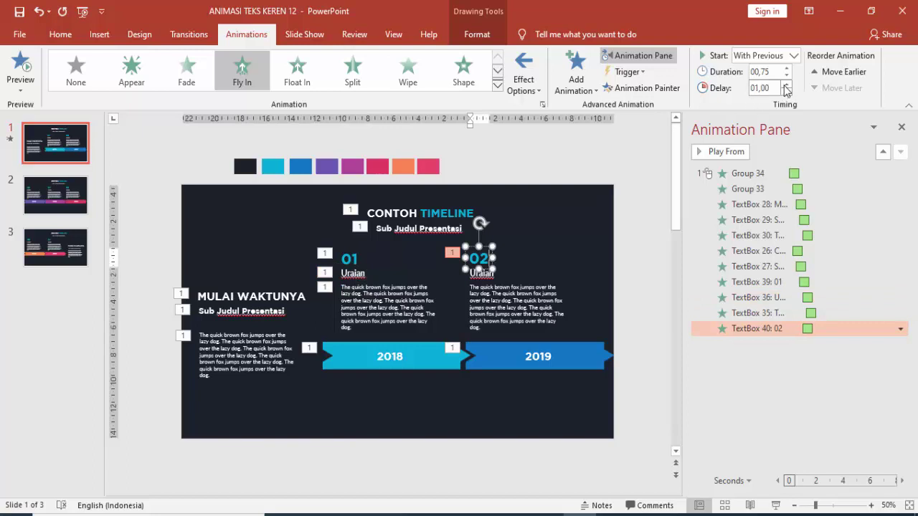
left_click(786, 84)
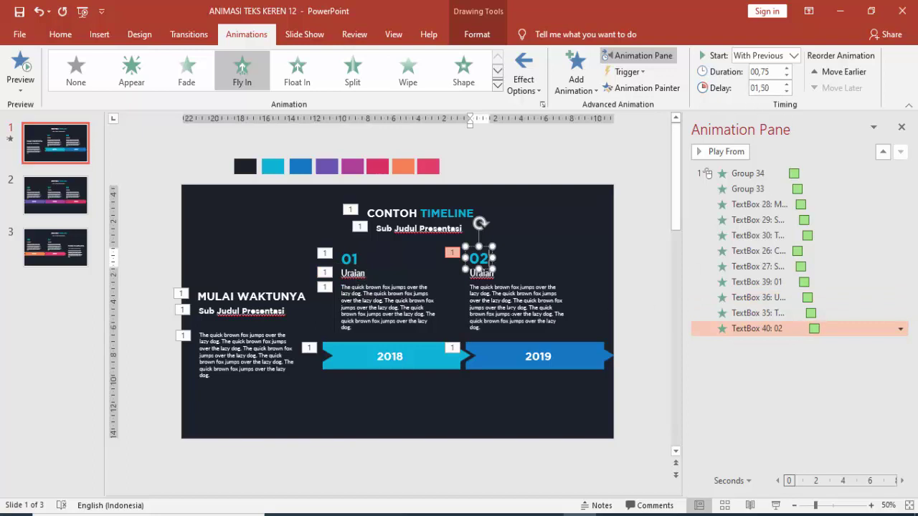
left_click(775, 313)
left_click(776, 328)
Paint the fly-in onto the 02 Uraian label (1.75 s) and body text (2.00 s).
left_click(640, 87)
left_click(484, 274)
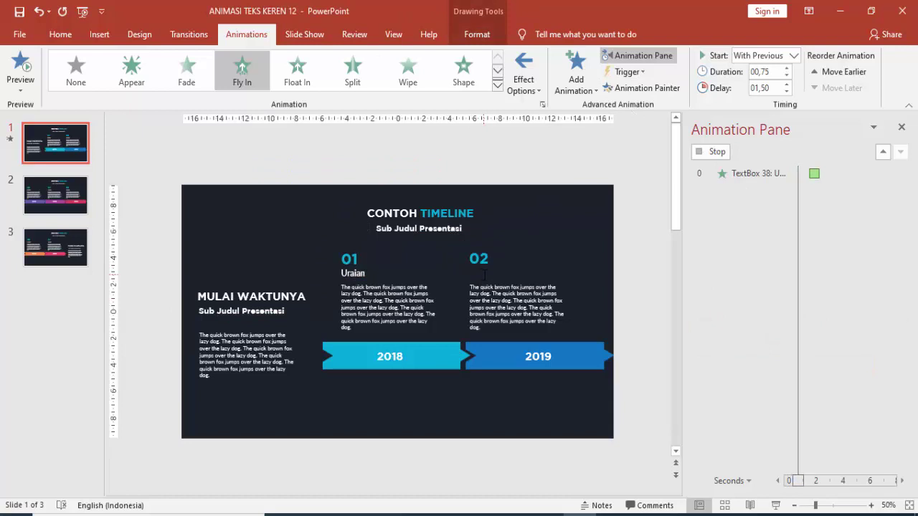
left_click(786, 84)
left_click(641, 86)
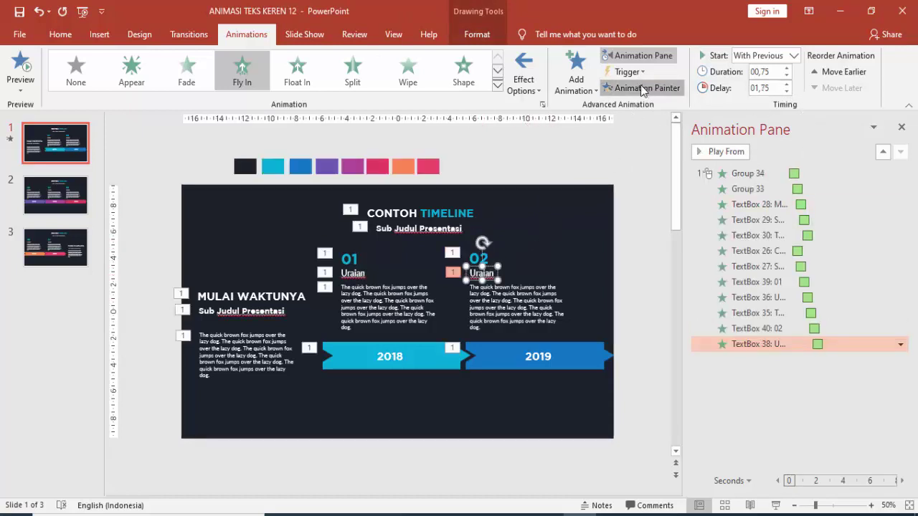
left_click(529, 299)
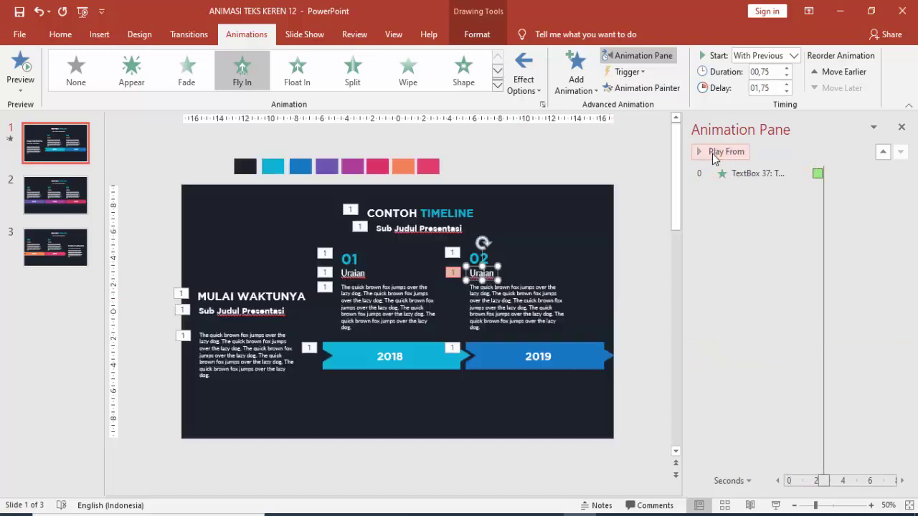
left_click(786, 84)
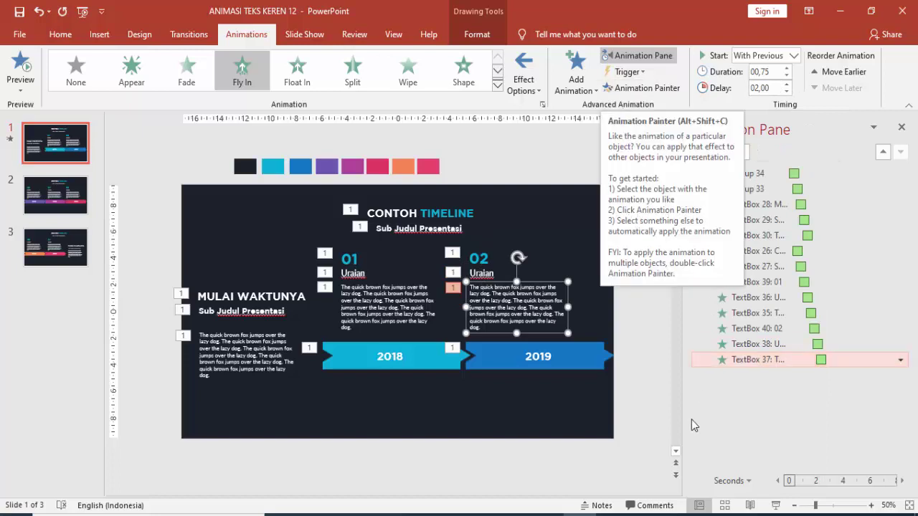
Preview slide 1's animations in the slide show, then open slide 2 for editing.
left_click(777, 506)
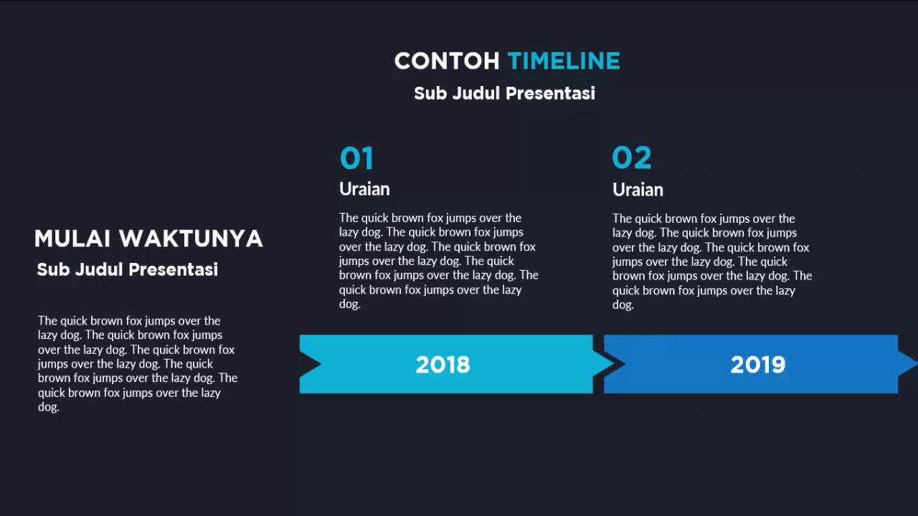
key("Escape")
left_click(82, 201)
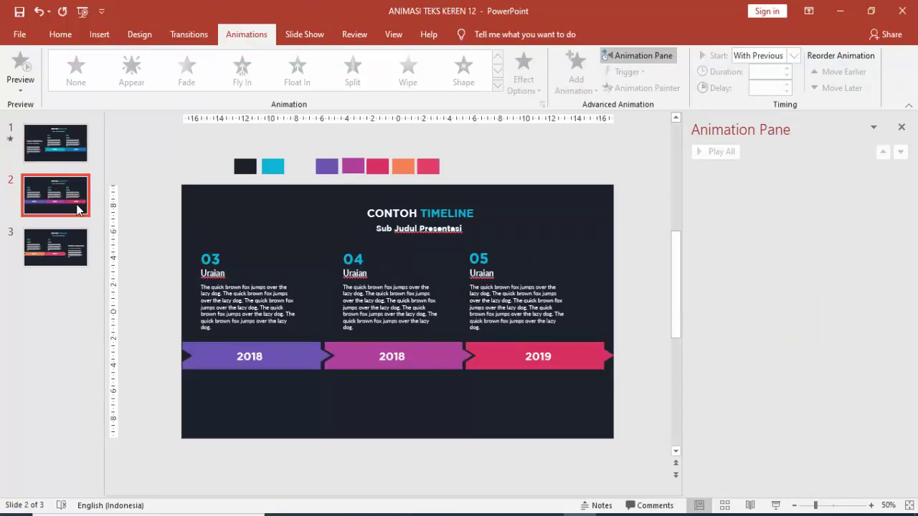
Give the 2019 arrow a Fly In entrance from the left.
left_click(578, 360)
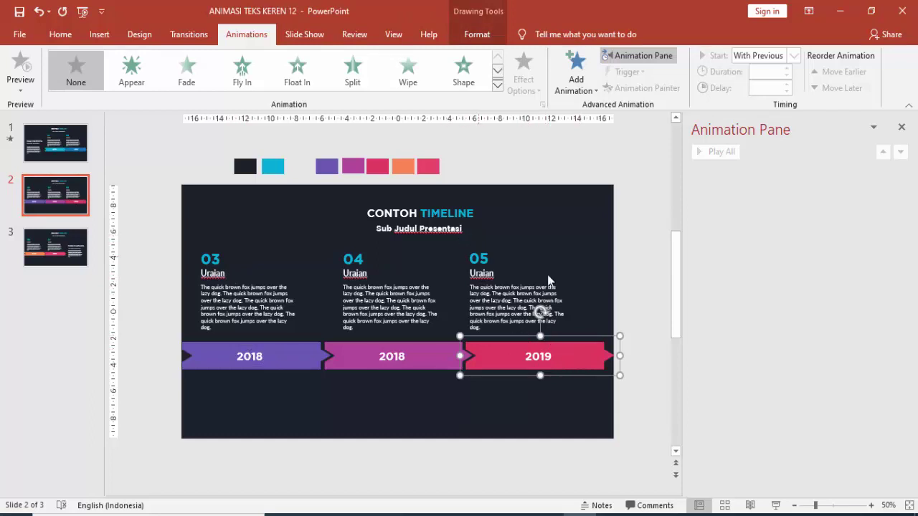
left_click(576, 75)
key("Escape")
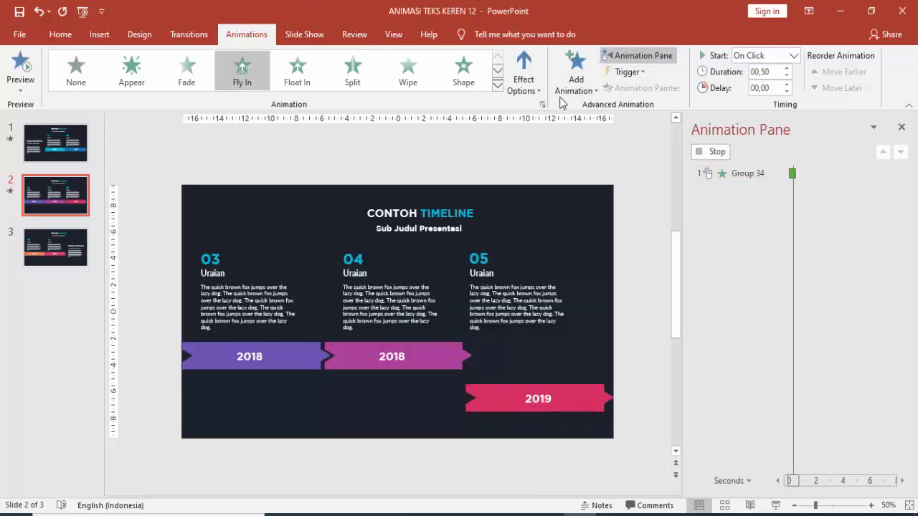
left_click(524, 76)
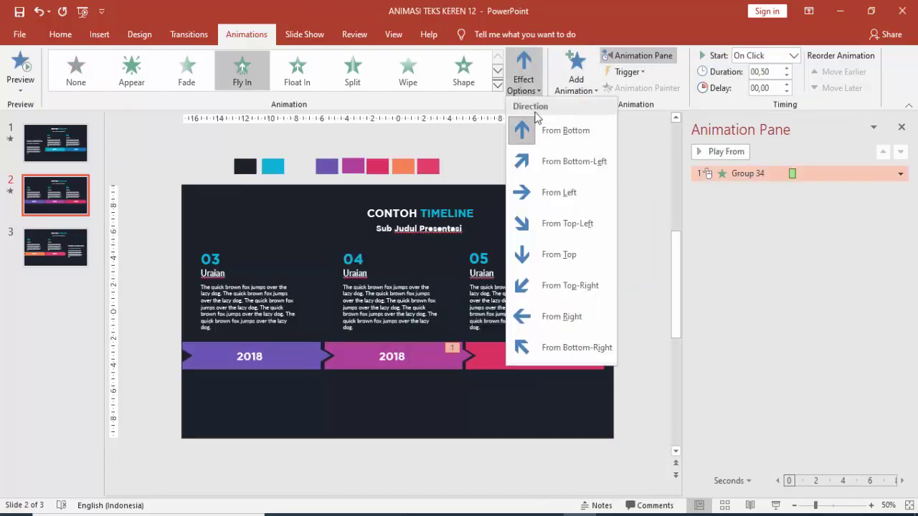
left_click(529, 191)
type("00,75")
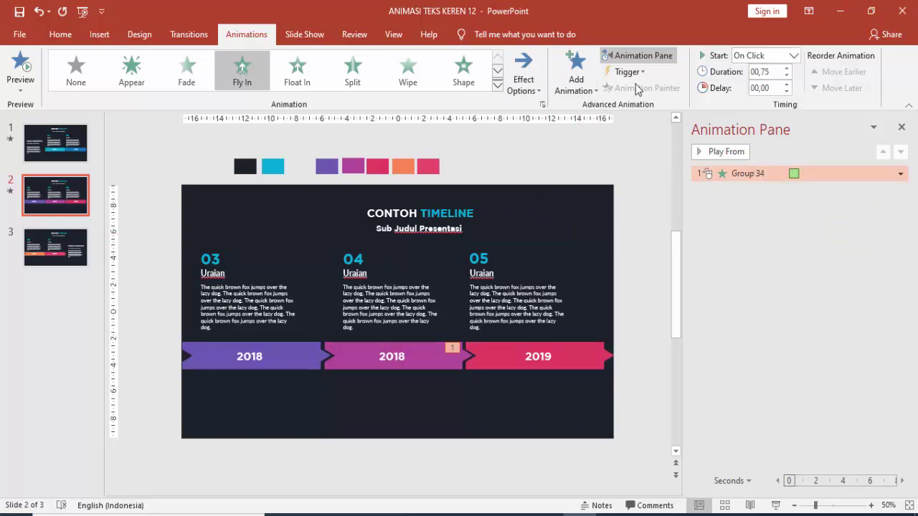
Copy the 2019 arrow's fly-in onto the middle 2018 arrow.
left_click(539, 352)
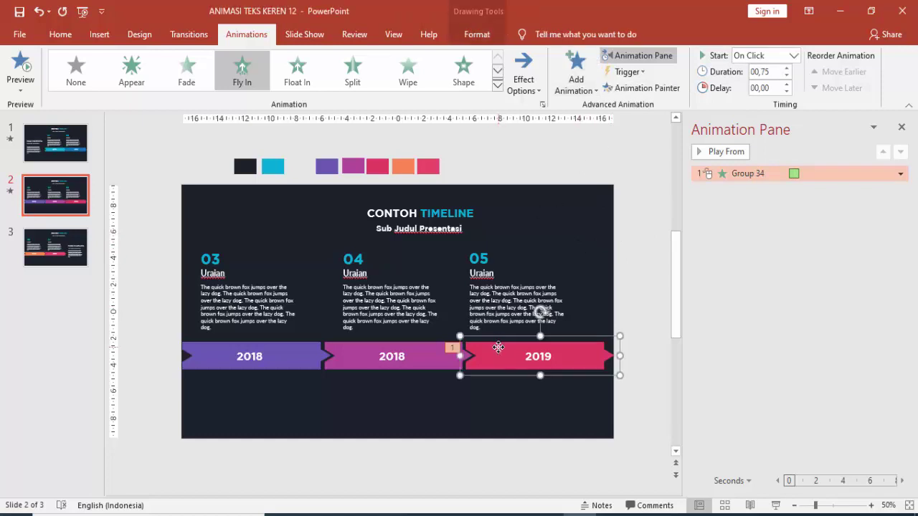
left_click(641, 88)
left_click(404, 366)
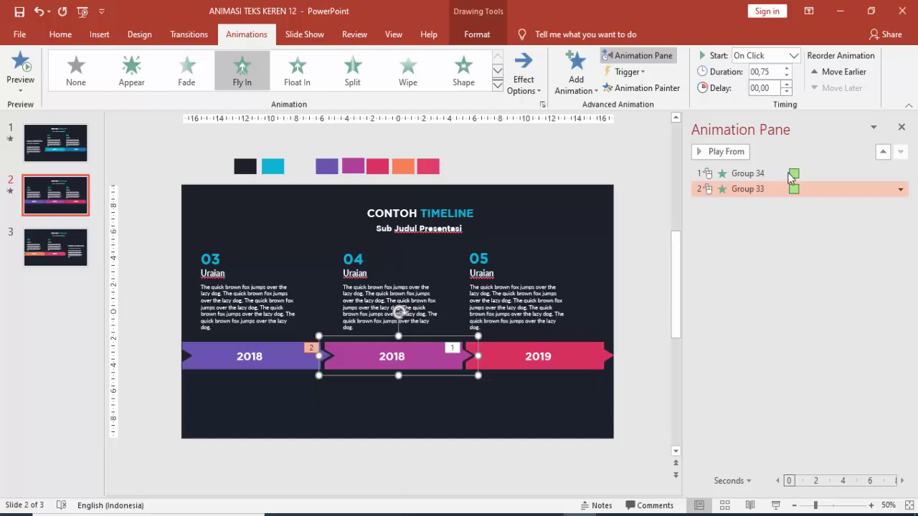
Set a 0.45-second smooth end on the 2019 arrow's fly-in.
double_click(796, 176)
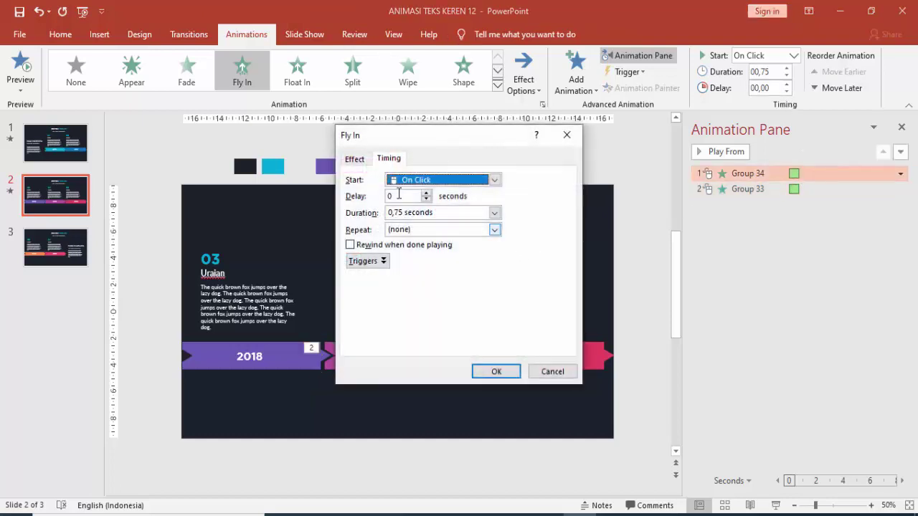
left_click(354, 160)
left_click_drag(423, 231, 446, 232)
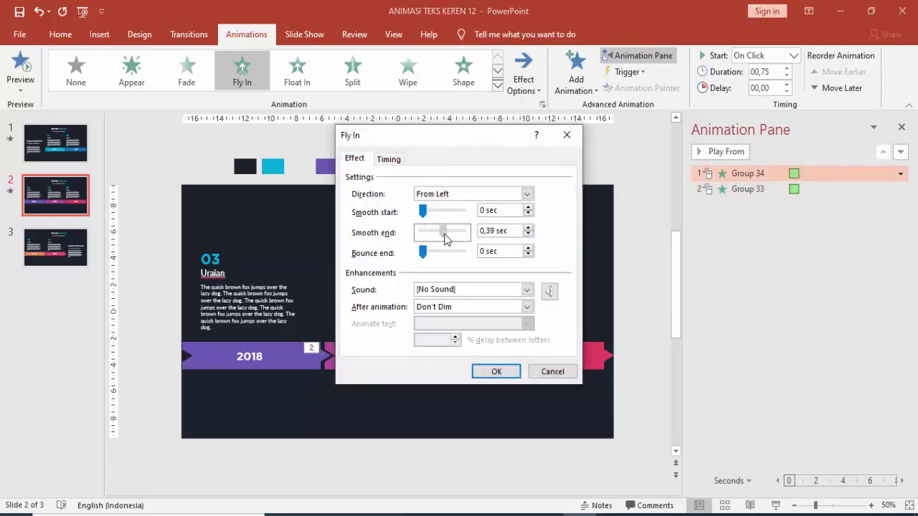
left_click(494, 376)
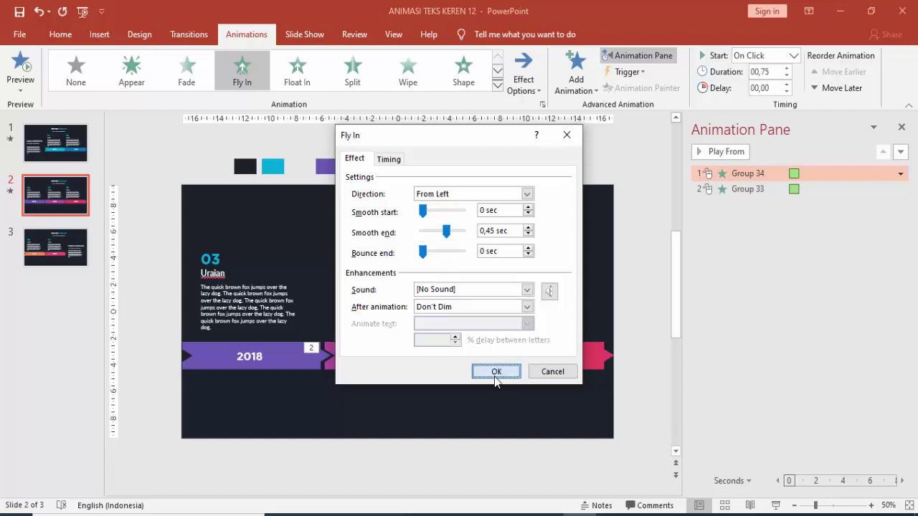
left_click(494, 377)
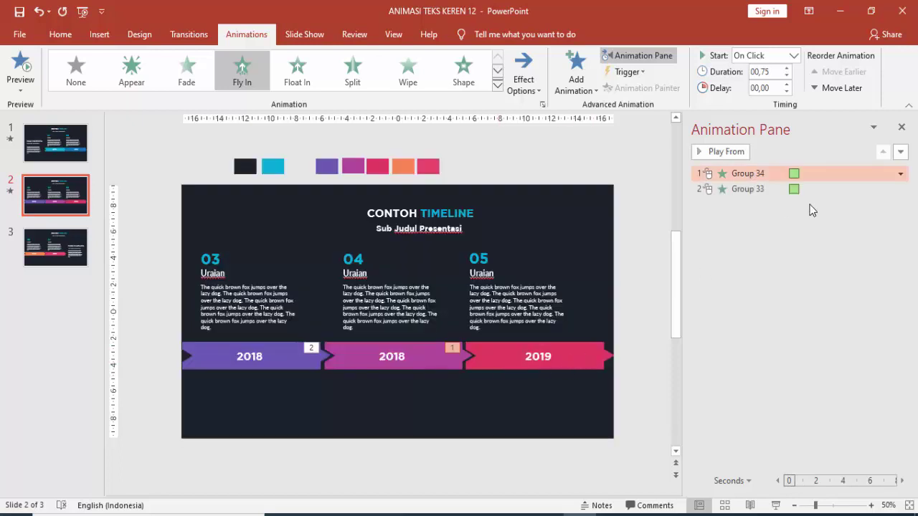
Set a smooth end of about 0.45 seconds on the middle 2018 arrow's fly-in.
double_click(797, 191)
left_click(355, 159)
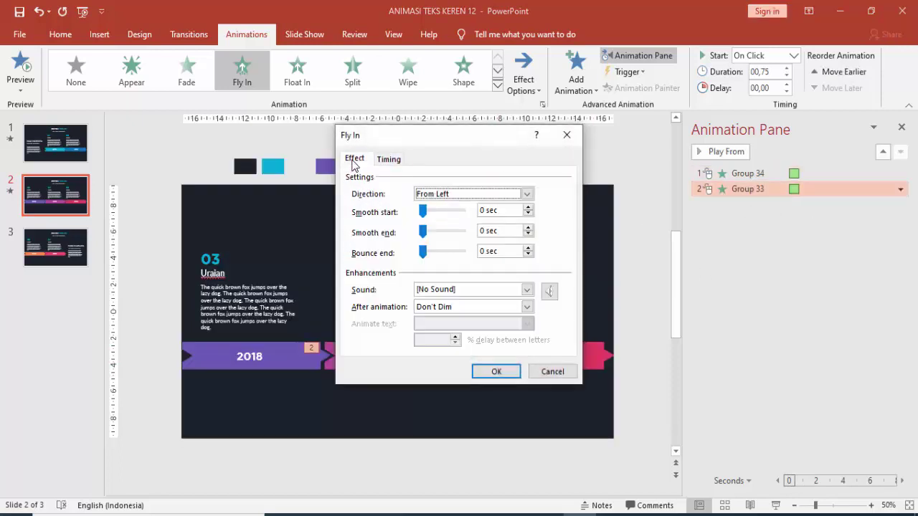
left_click_drag(422, 231, 448, 237)
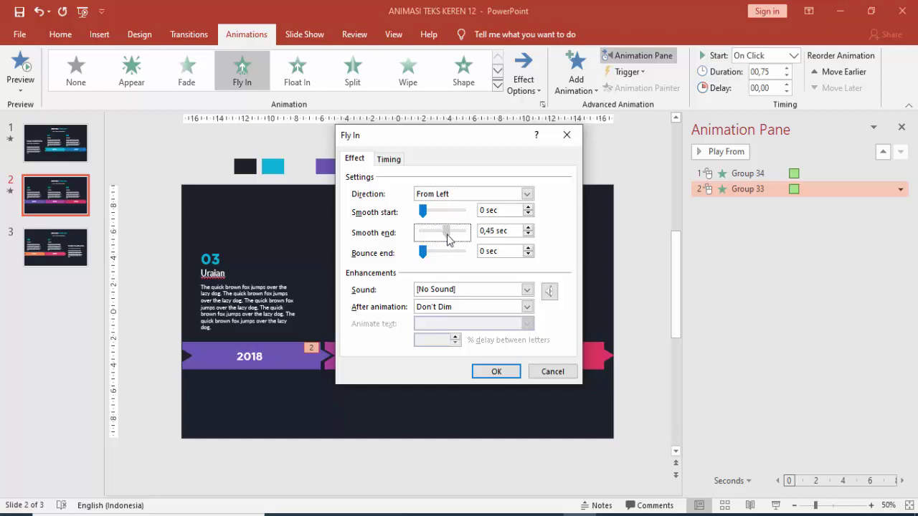
left_click(496, 371)
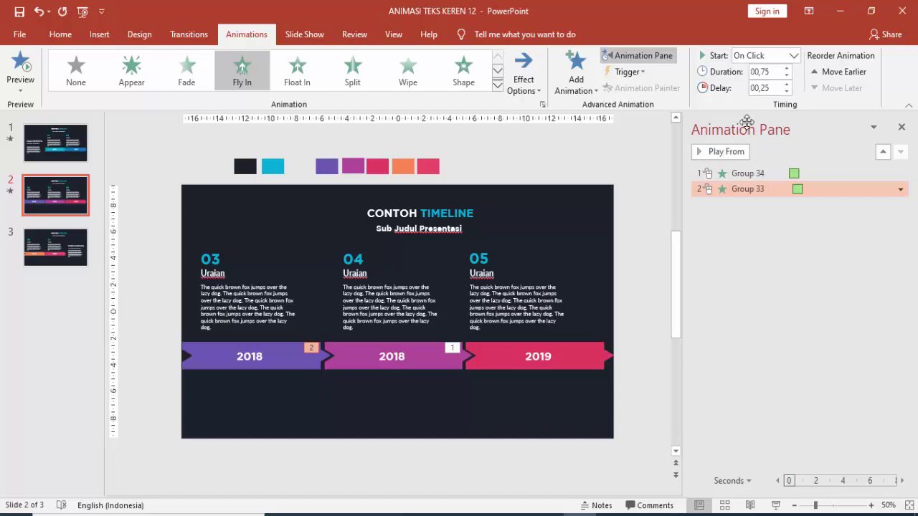
Copy the middle arrow's fly-in onto the left 2018 arrow.
left_click(358, 358)
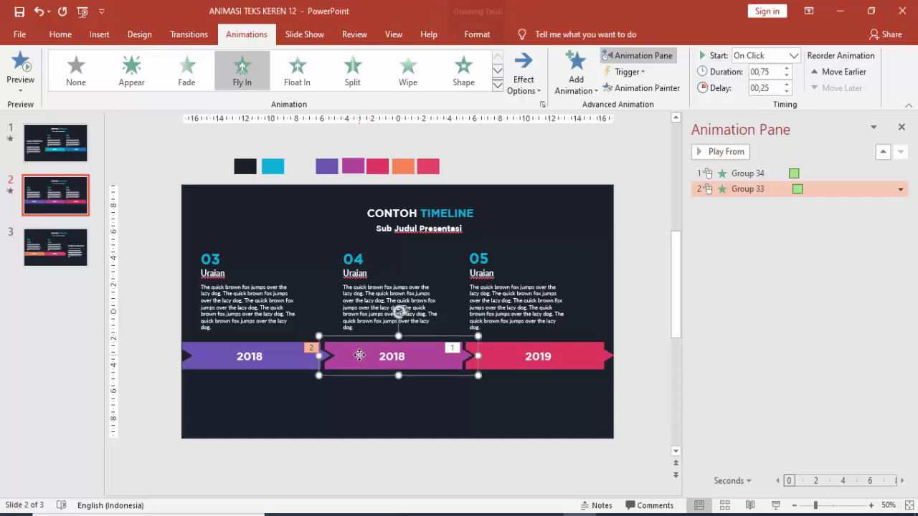
left_click(640, 88)
left_click(264, 363)
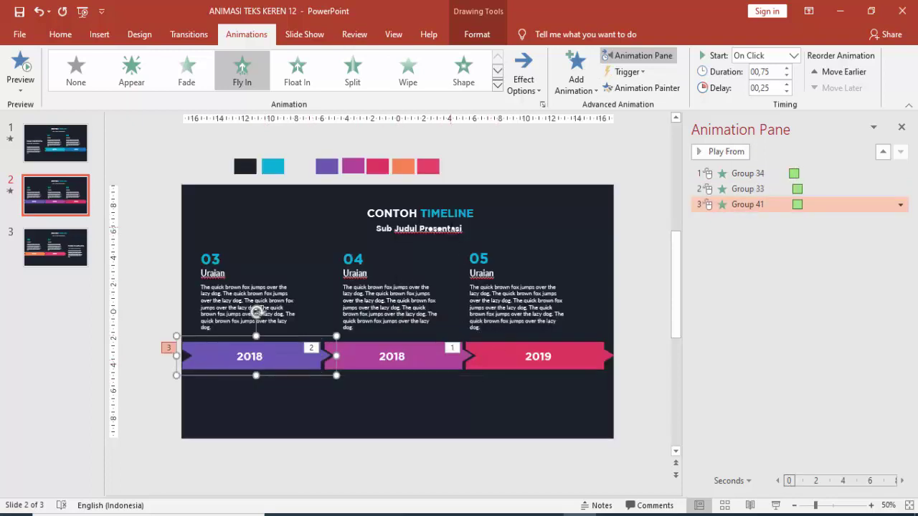
Give the CONTOH TIMELINE title the fly-in from the top with no delay.
left_click(502, 353)
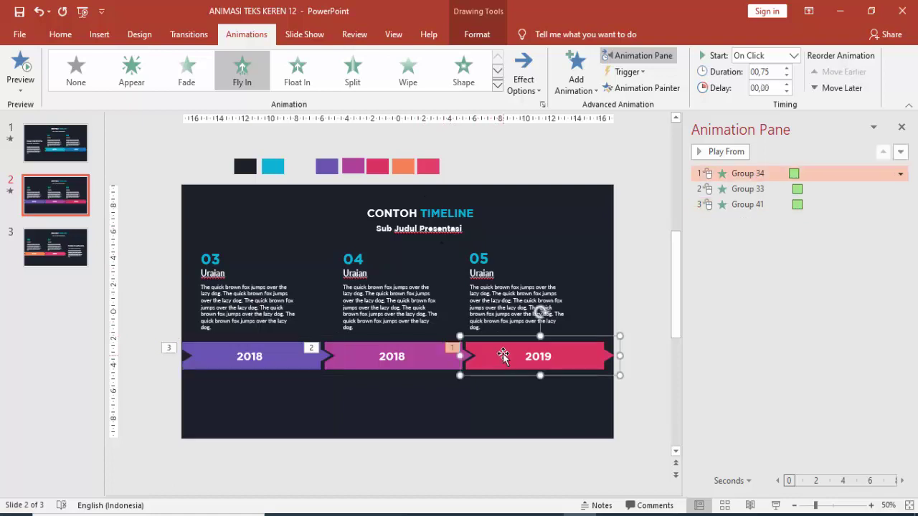
left_click(629, 94)
left_click(430, 213)
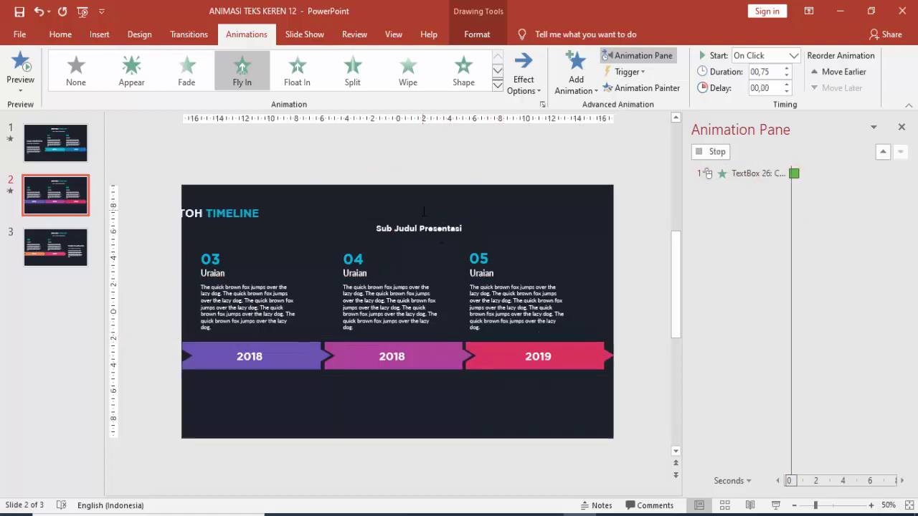
left_click(522, 78)
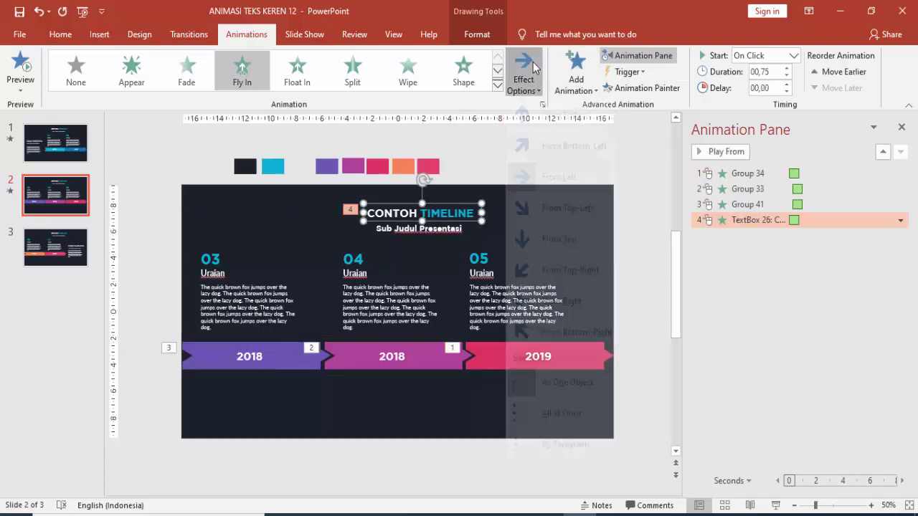
left_click(548, 254)
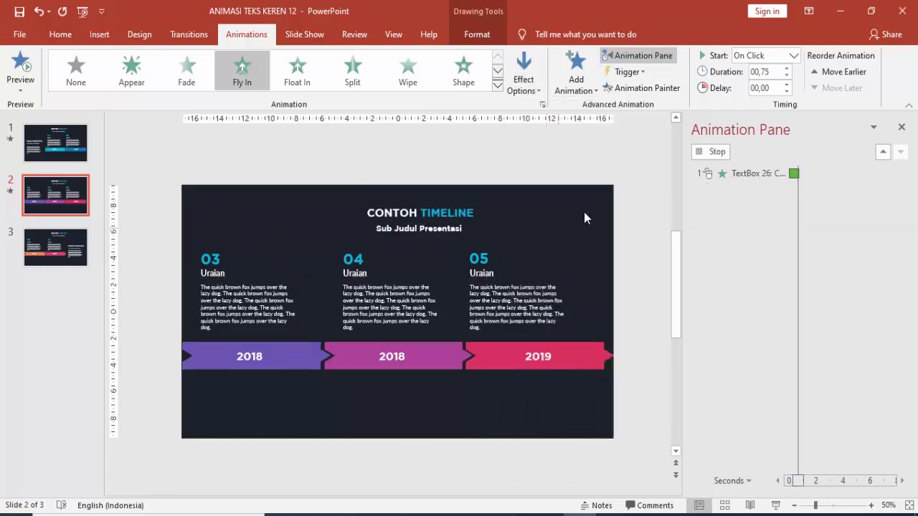
left_click(584, 361)
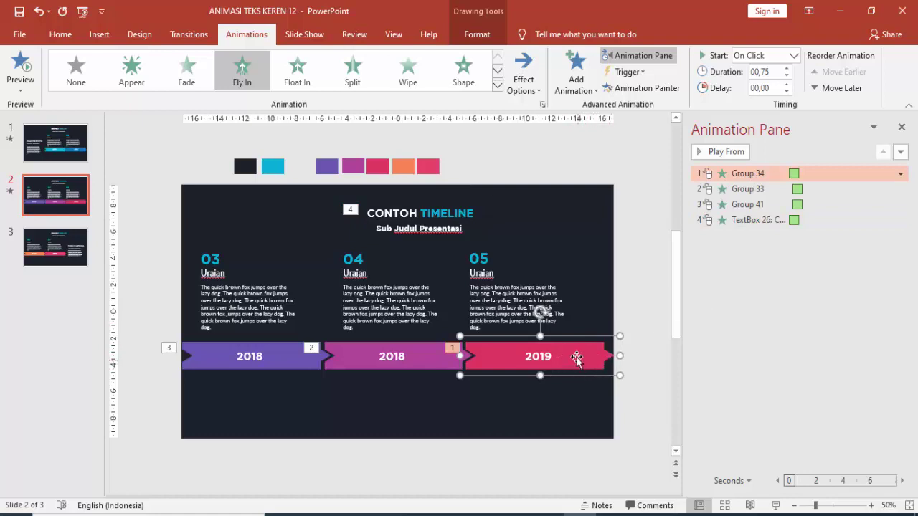
left_click(766, 221)
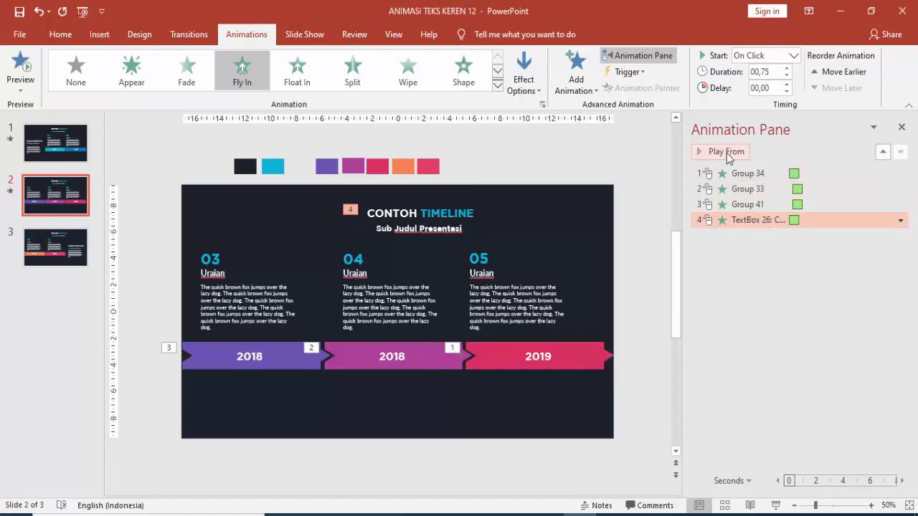
left_click(786, 92)
Paint the fly-in onto the subtitle with a 0.25 s delay, then onto the 03 heading.
left_click(423, 213)
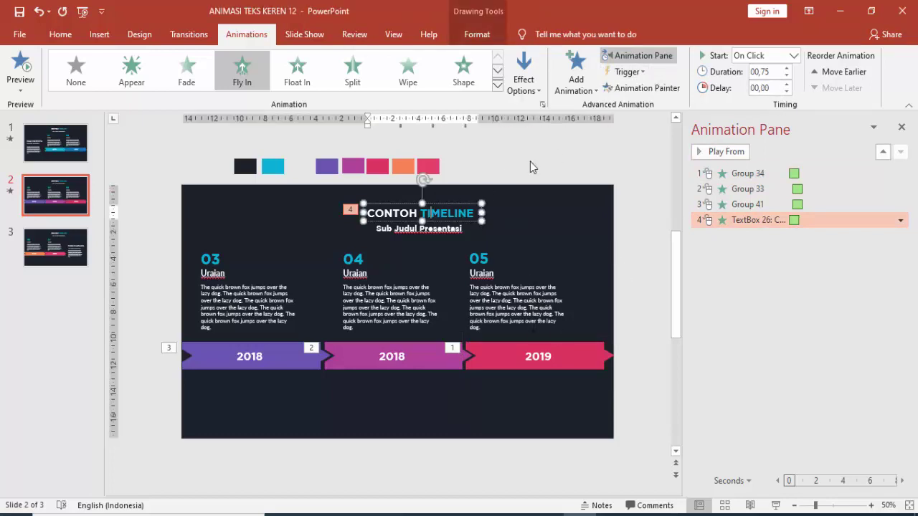
left_click(638, 89)
left_click(423, 228)
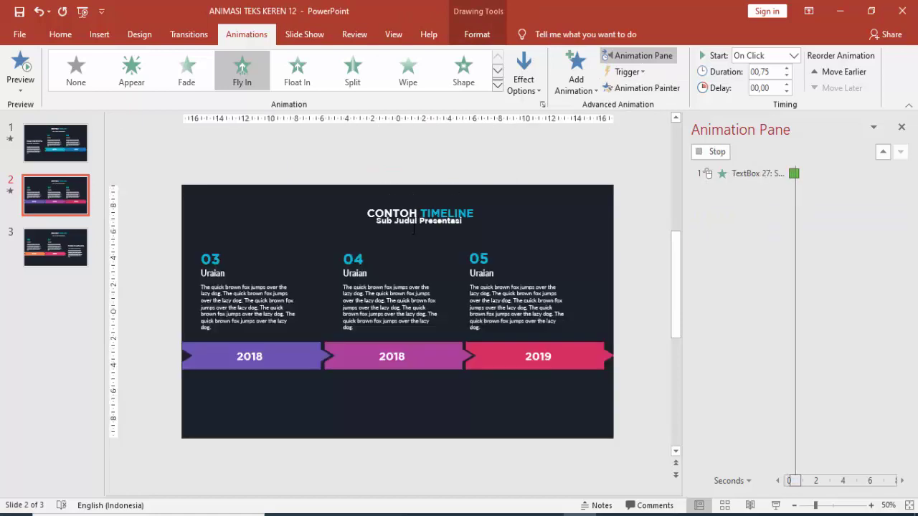
left_click(787, 84)
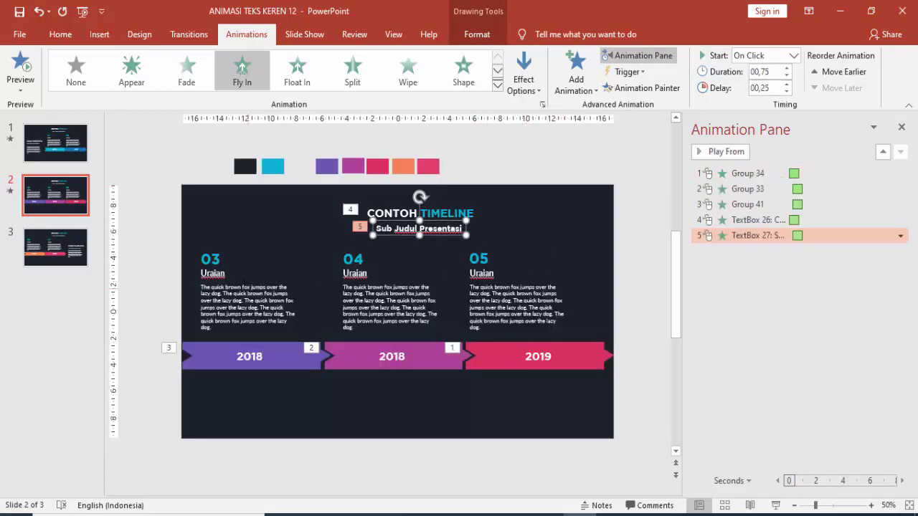
left_click(636, 92)
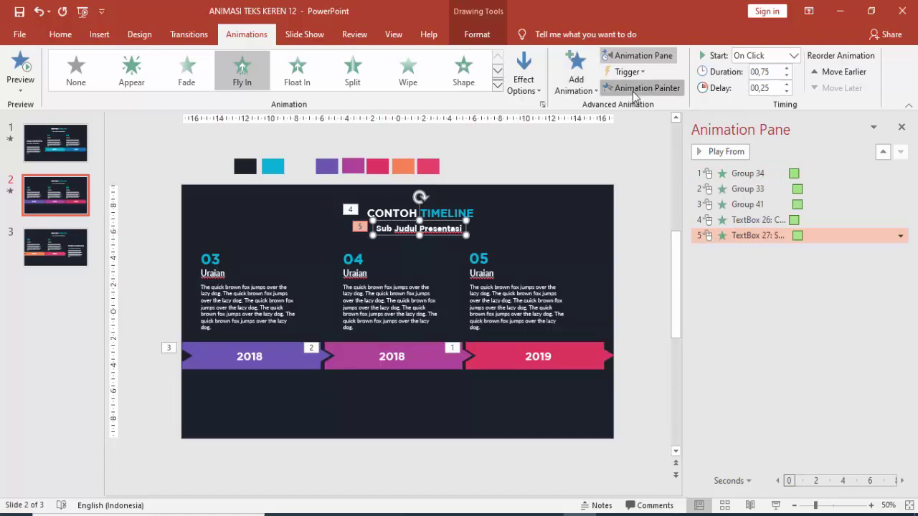
left_click(209, 259)
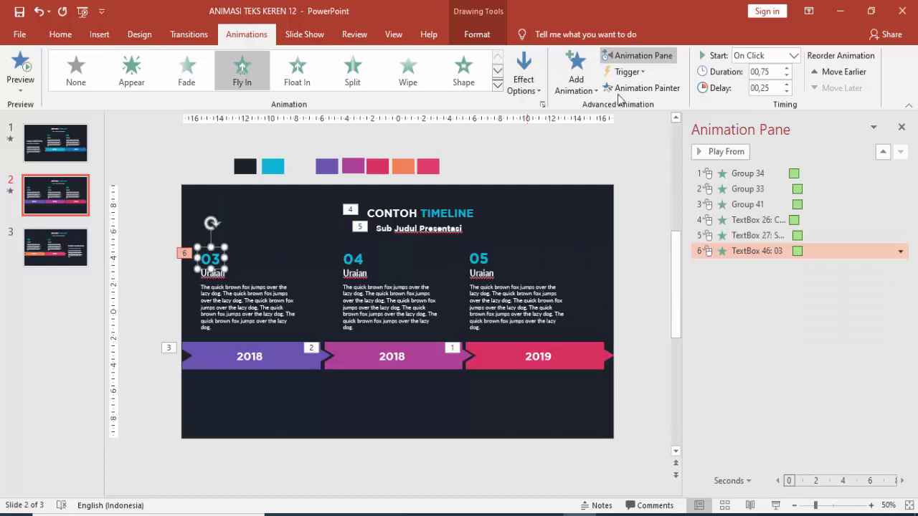
Make the 03 heading fly in from the left with a 0.5-second delay.
left_click(534, 75)
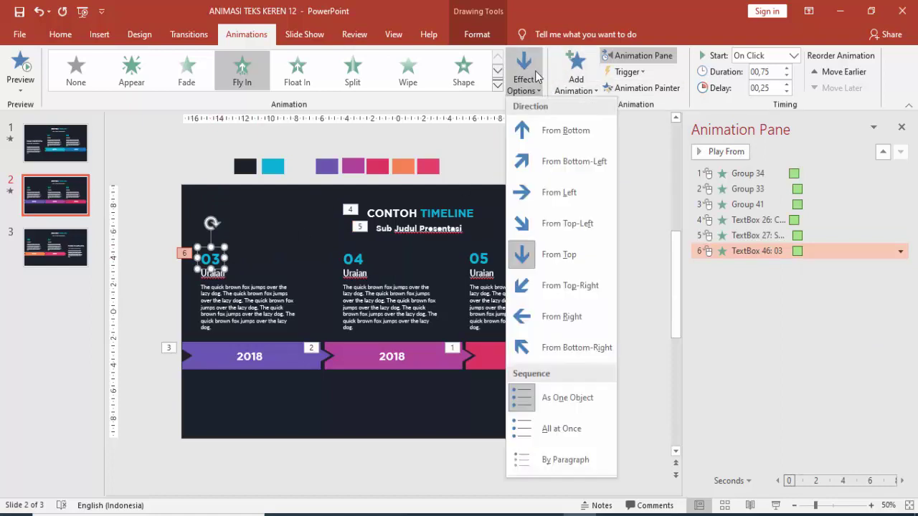
left_click(528, 193)
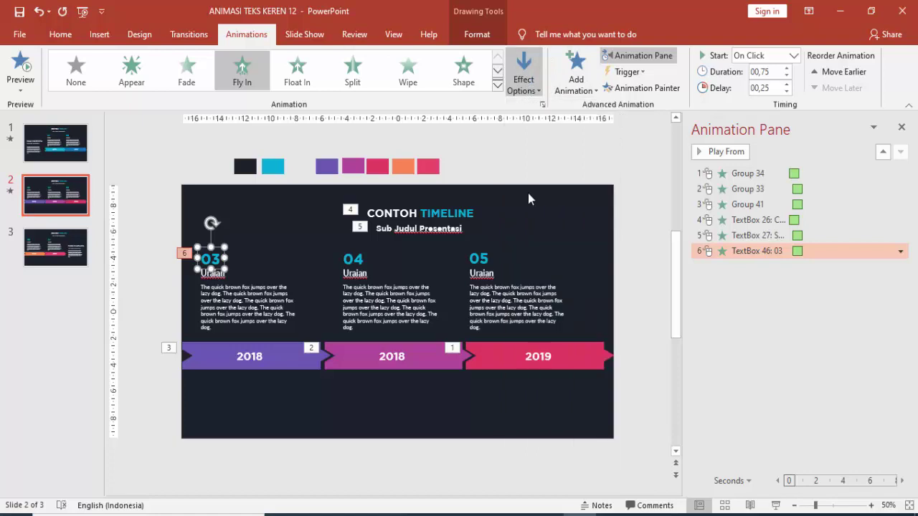
left_click(786, 84)
Paint the fly-in onto the 03 Uraian heading (0.75 s), body text (1.00 s) and 04 number.
left_click(642, 88)
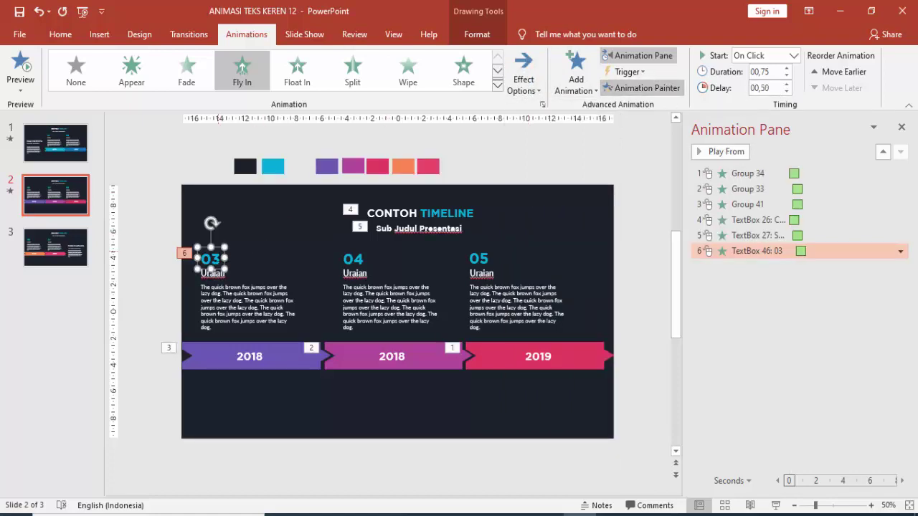
left_click(215, 275)
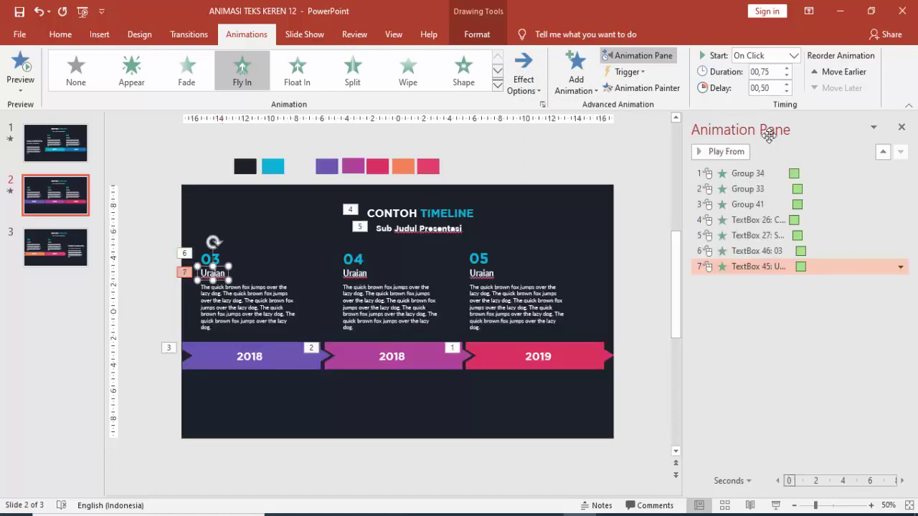
left_click(787, 84)
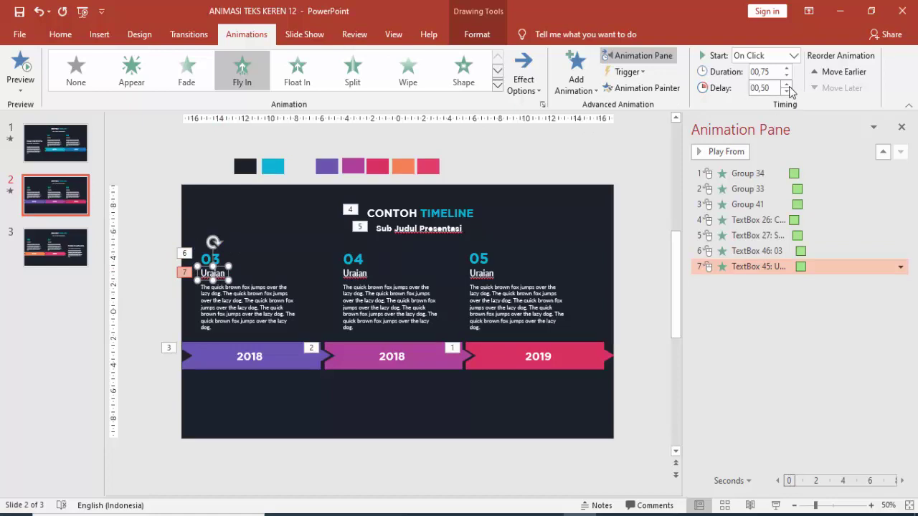
left_click(622, 87)
left_click(222, 296)
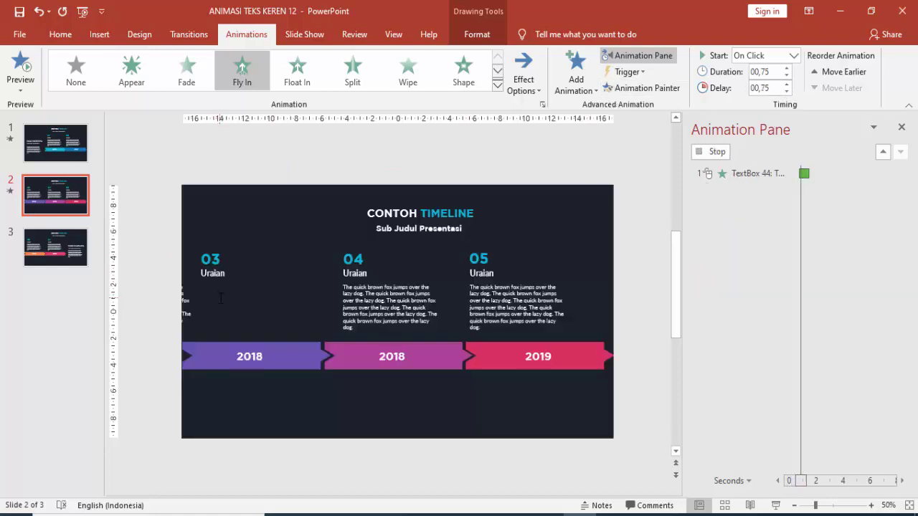
left_click(786, 85)
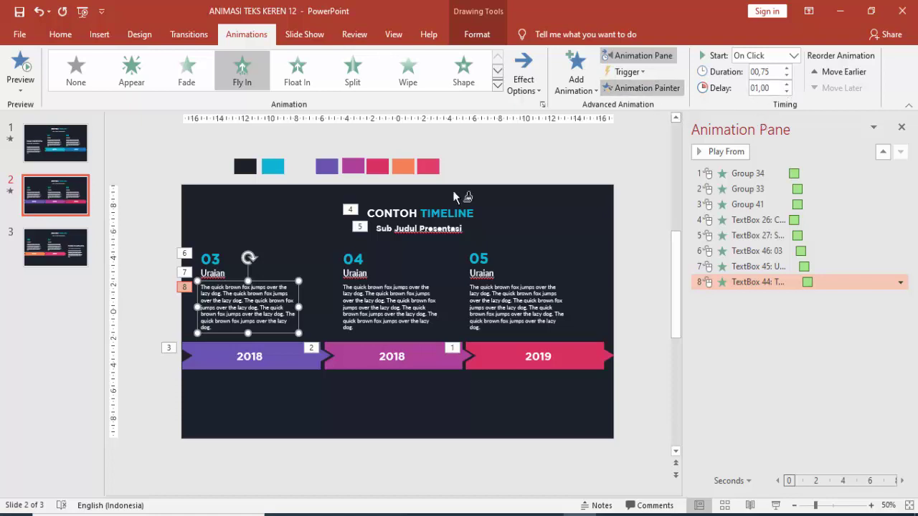
left_click(350, 260)
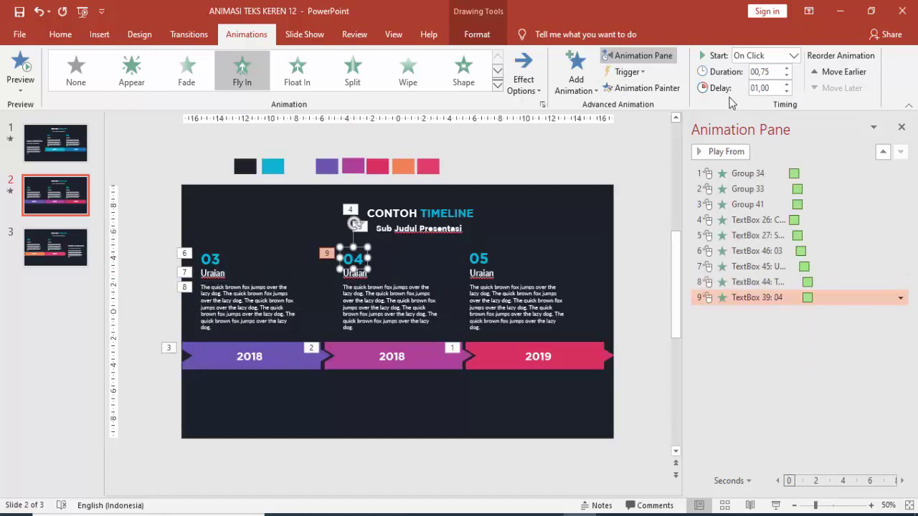
Stagger the 04 column's fly-ins: number 1.25 s, Uraian heading 1.50 s, body text 1.75 s.
left_click(787, 84)
left_click(642, 87)
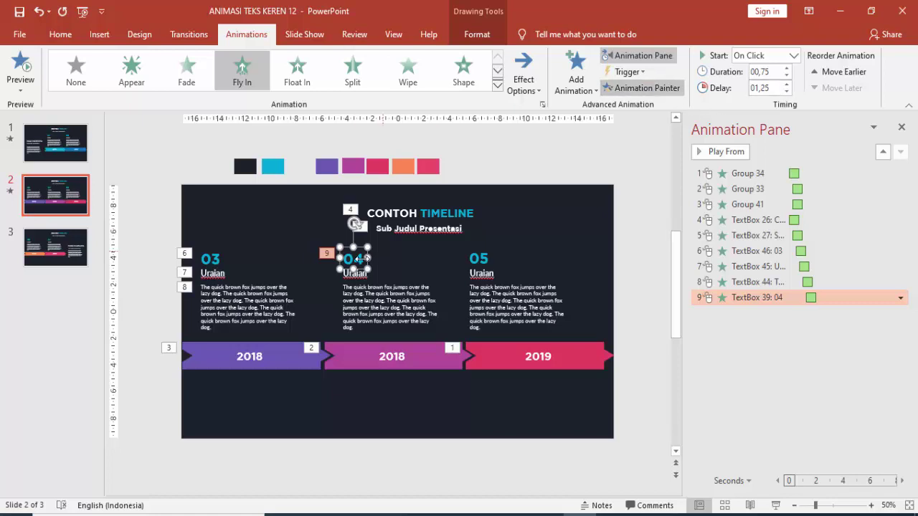
left_click(349, 279)
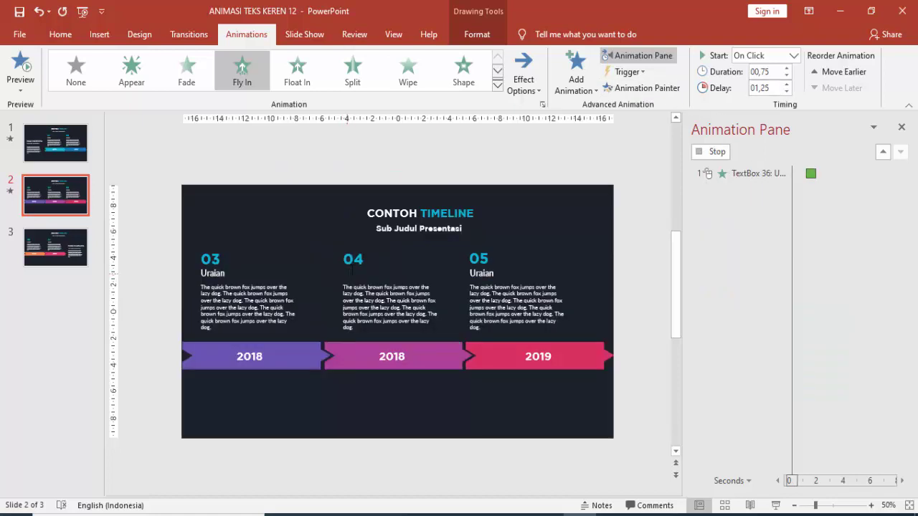
left_click(786, 85)
left_click(642, 87)
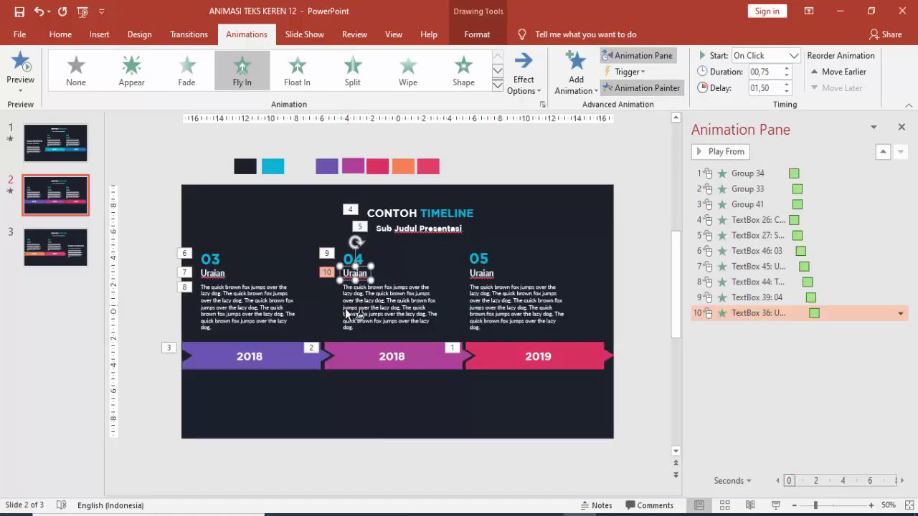
left_click(372, 289)
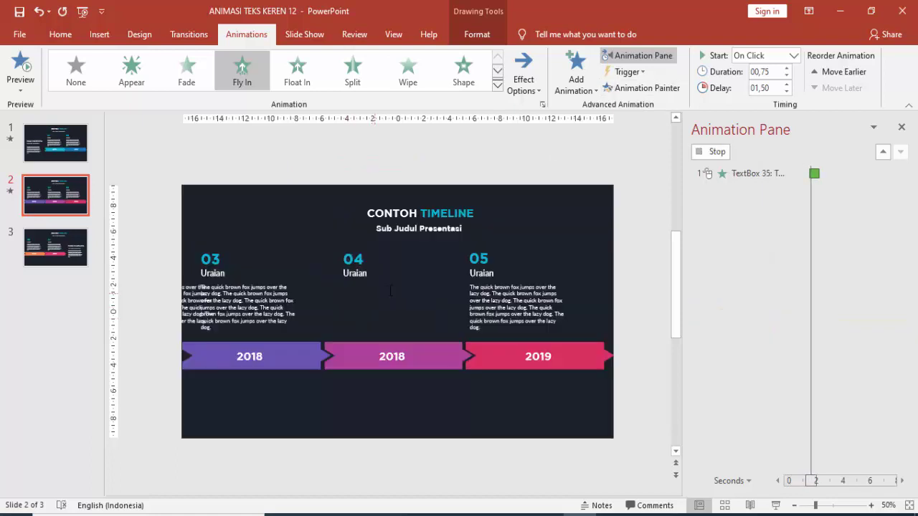
left_click(788, 84)
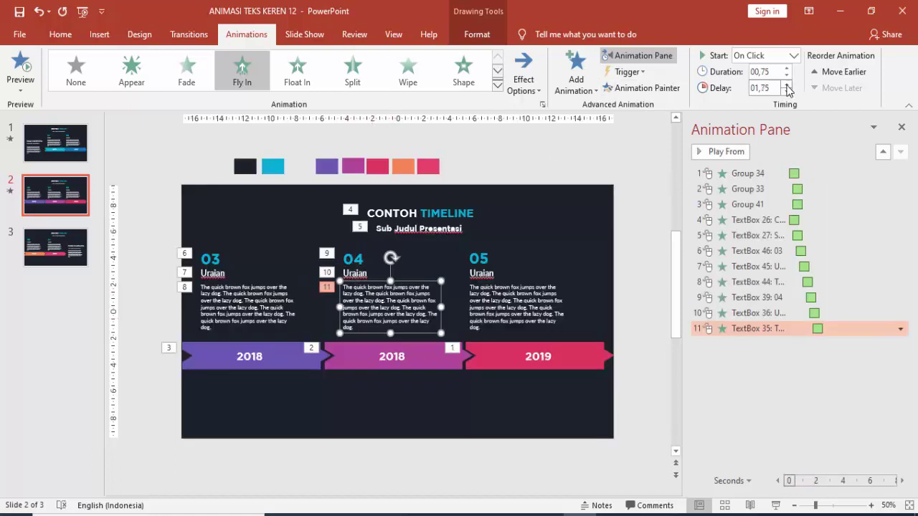
Paint the fly-in onto the 05 number (2.00 s), Uraian heading (2.25 s) and body text.
left_click(631, 87)
left_click(480, 263)
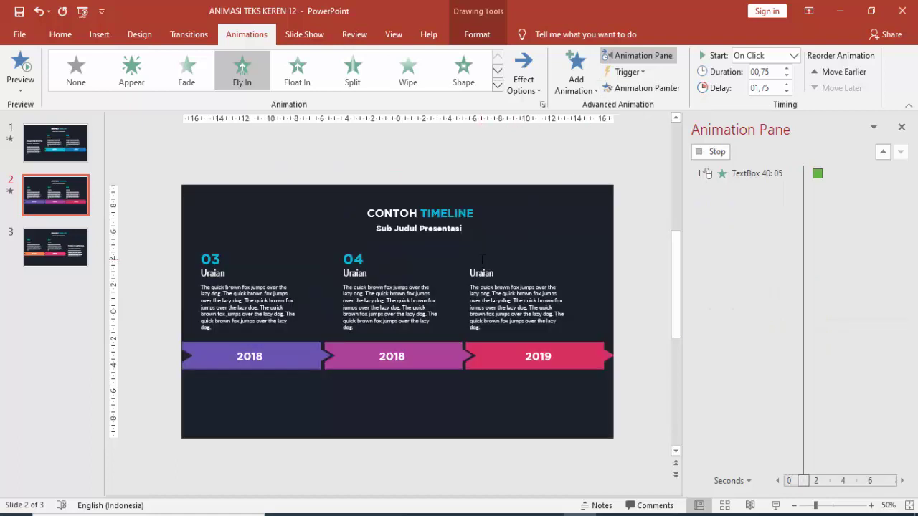
left_click(787, 84)
left_click(640, 87)
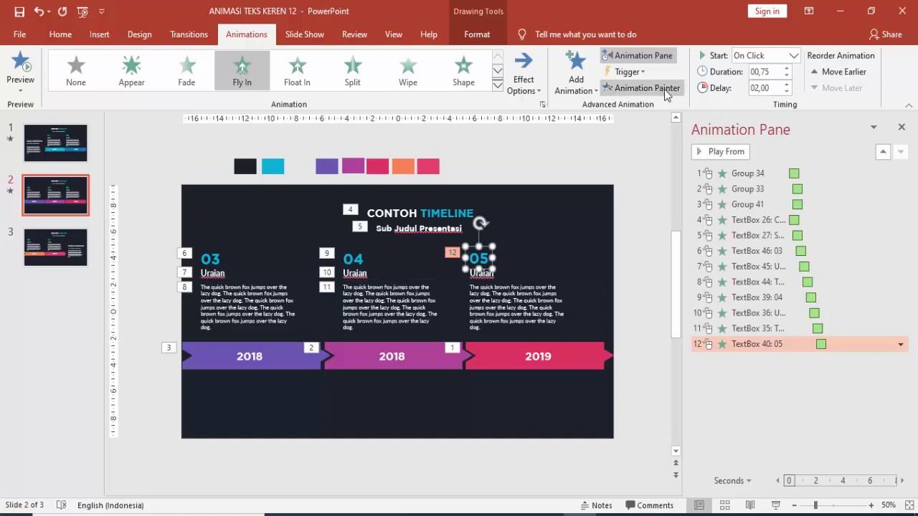
left_click(482, 273)
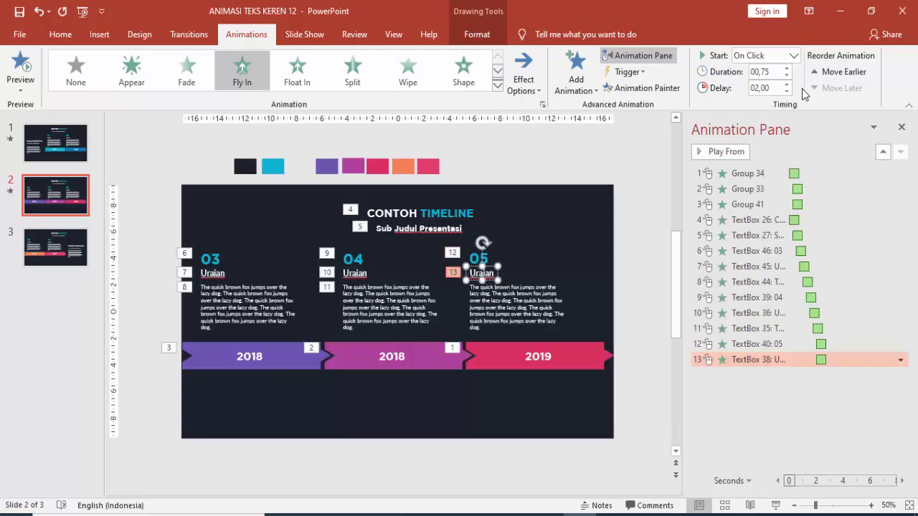
left_click(787, 84)
left_click(640, 87)
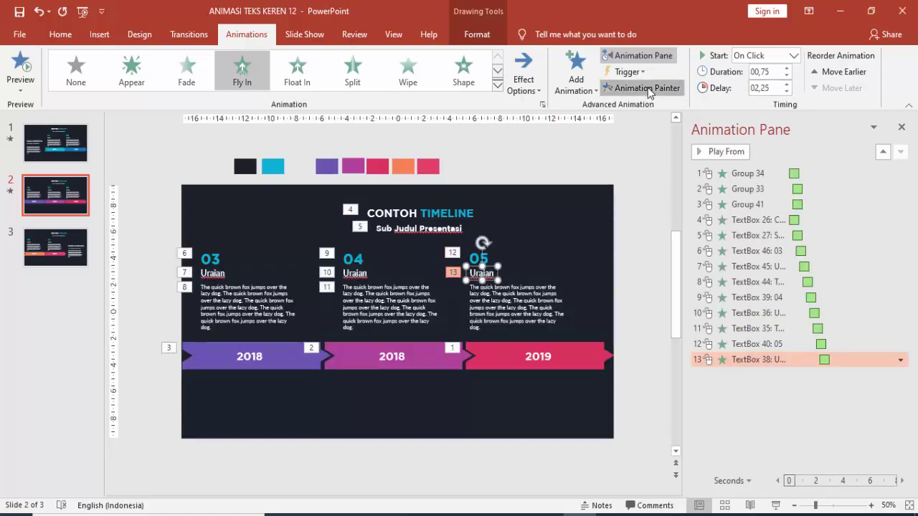
left_click(524, 299)
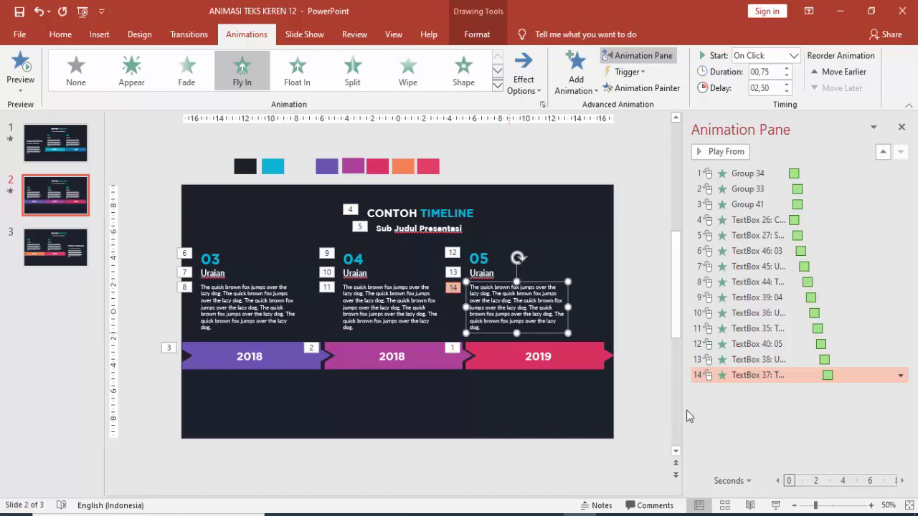
left_click(776, 506)
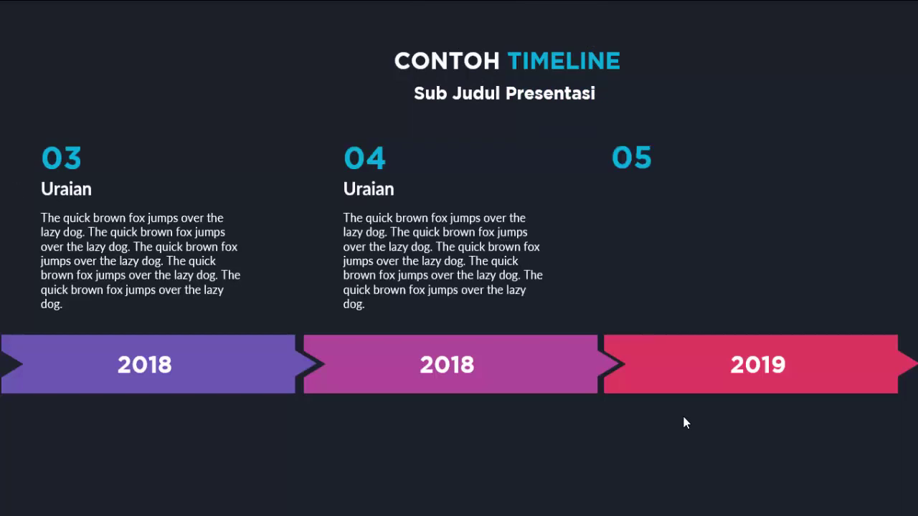
key("Escape")
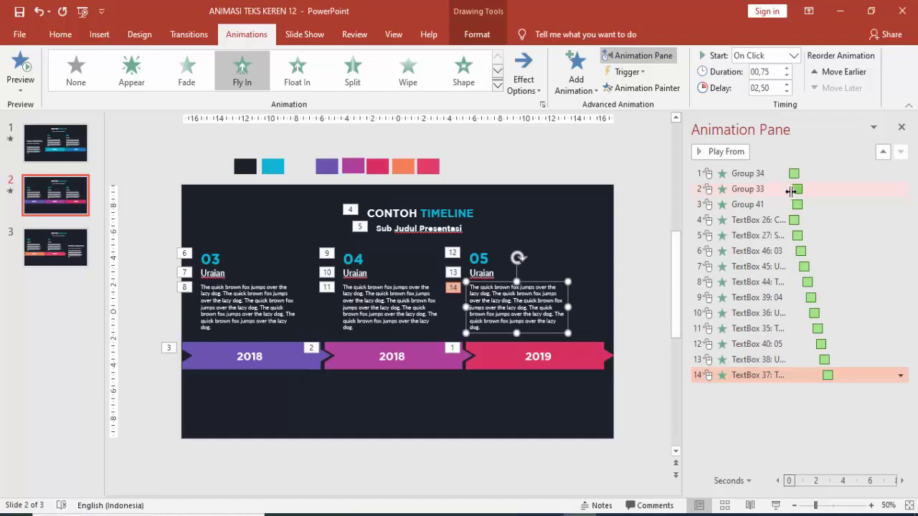
Set Group 33 and Group 41 to start With Previous, with 0.25 s and 0.50 s delays.
left_click(766, 174)
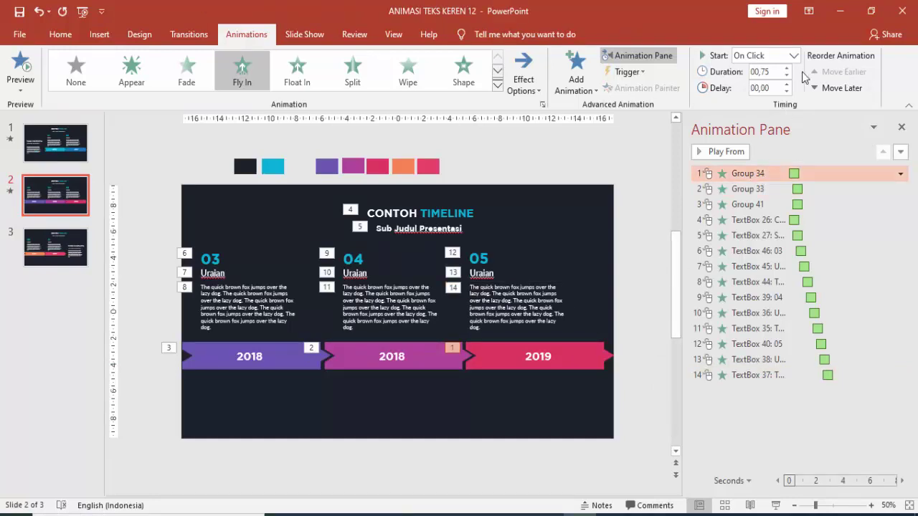
left_click(757, 190)
left_click(765, 55)
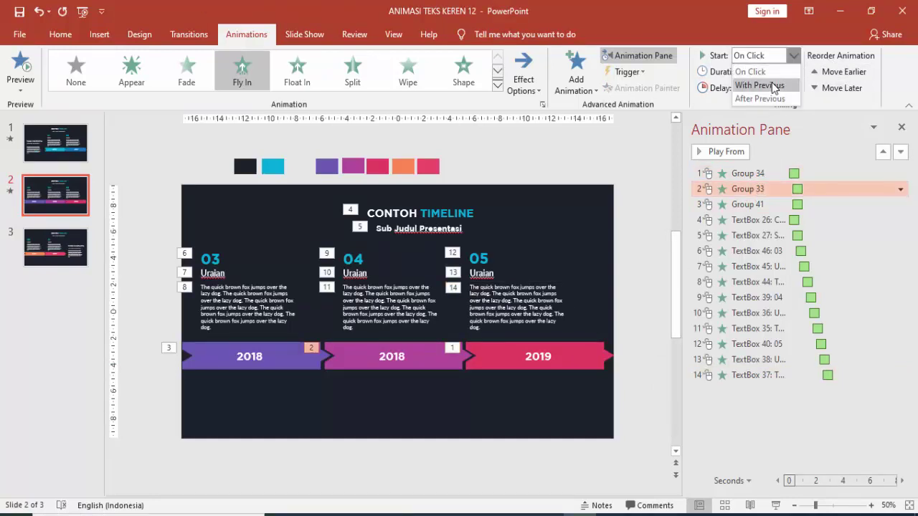
left_click(771, 81)
left_click(787, 84)
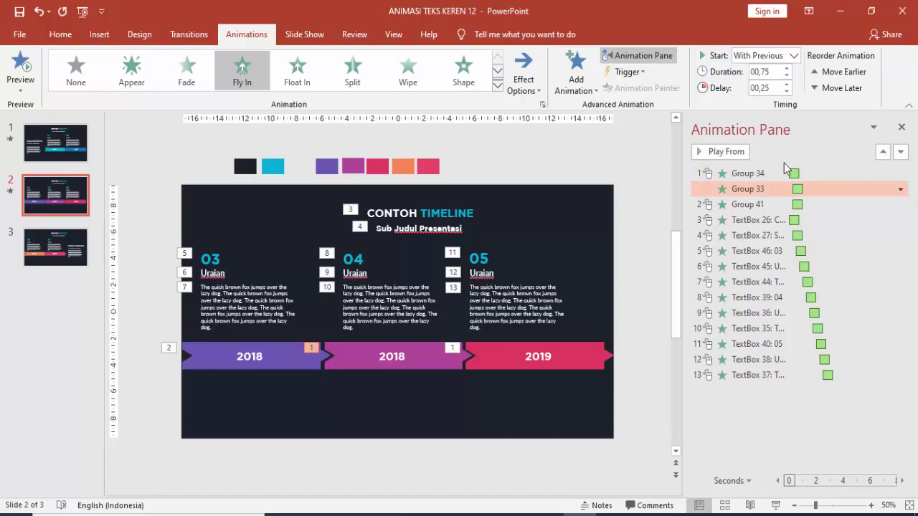
left_click(778, 204)
left_click(793, 58)
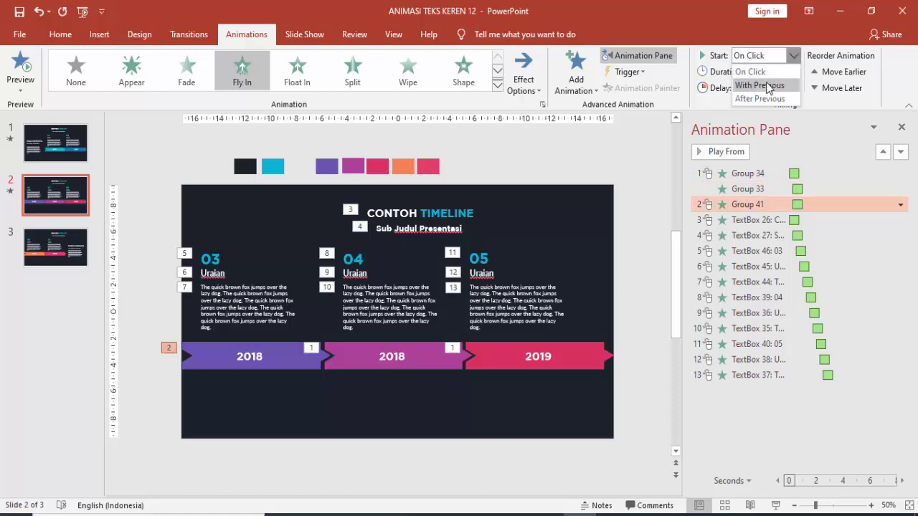
left_click(768, 80)
left_click(787, 84)
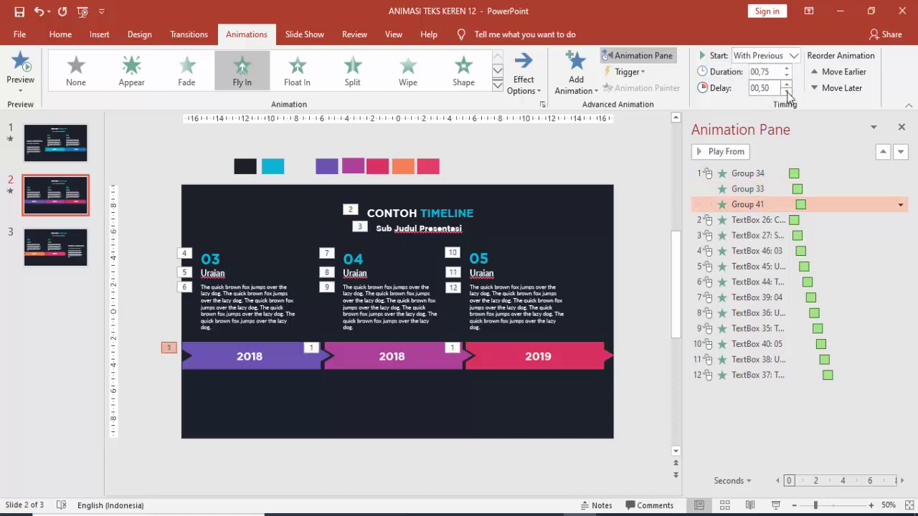
Make the title (TextBox 26, 0.25 s delay) and subtitle (TextBox 27) start With Previous.
left_click(781, 220)
left_click(793, 55)
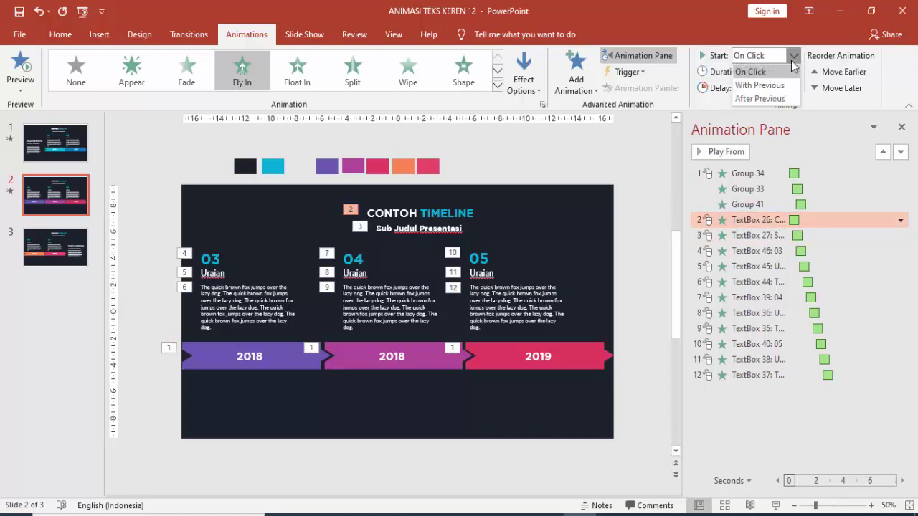
left_click(761, 80)
left_click(786, 84)
left_click(787, 84)
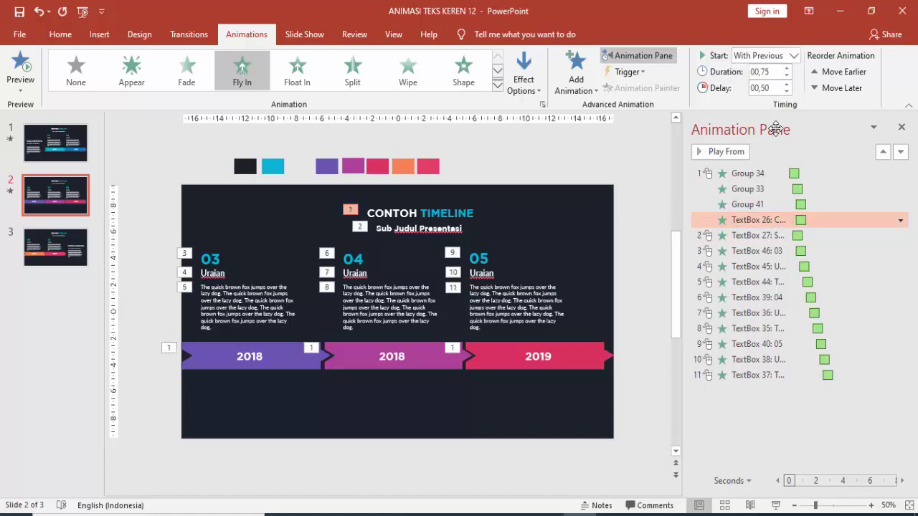
left_click(788, 91)
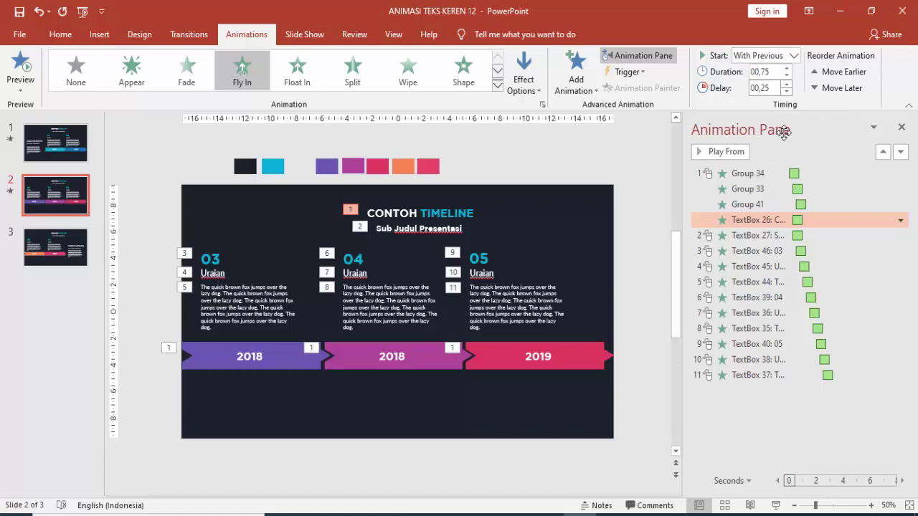
left_click(768, 235)
left_click(793, 55)
left_click(762, 80)
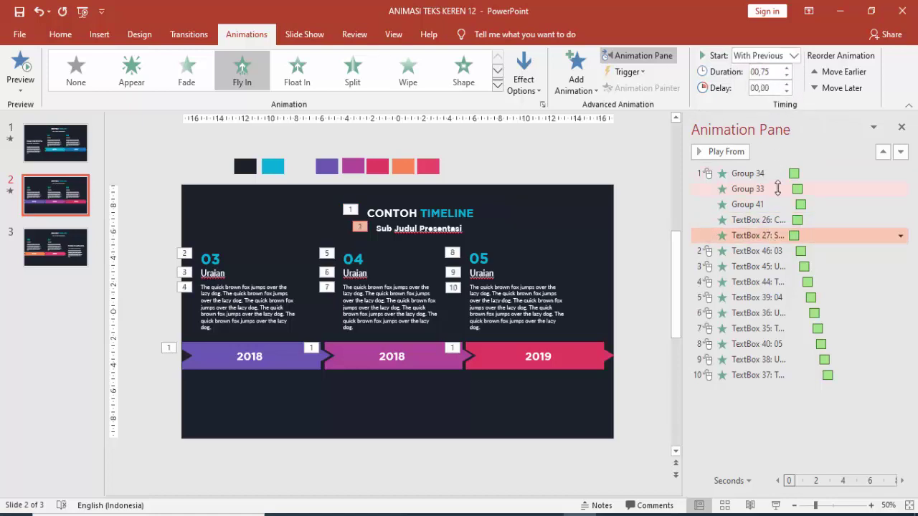
Set the 03 number, heading and body text to With Previous, with 0.75 s and 1.00 s delays.
left_click(780, 251)
left_click(793, 55)
left_click(780, 85)
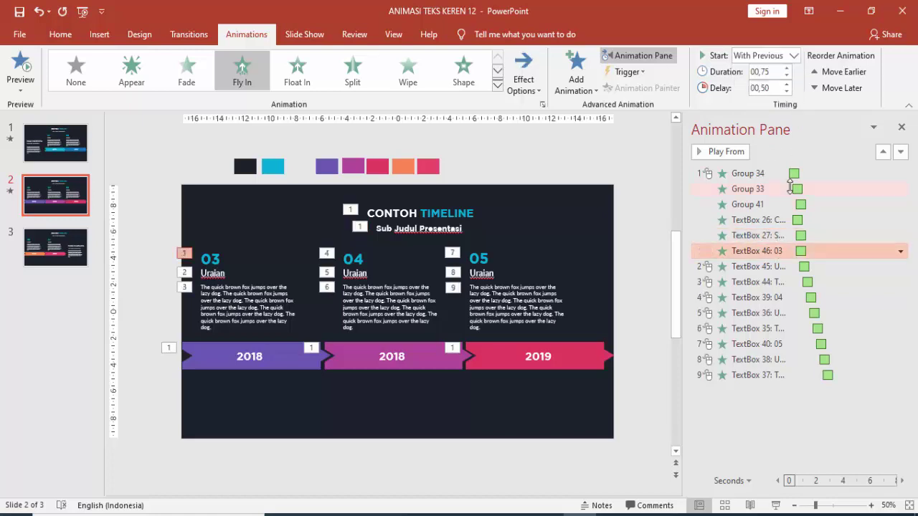
left_click(787, 84)
left_click(782, 266)
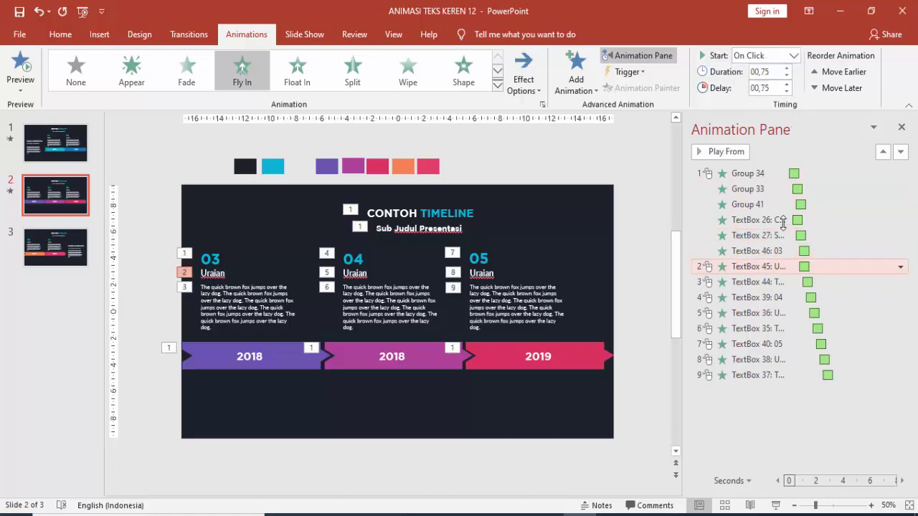
left_click(793, 55)
left_click(780, 85)
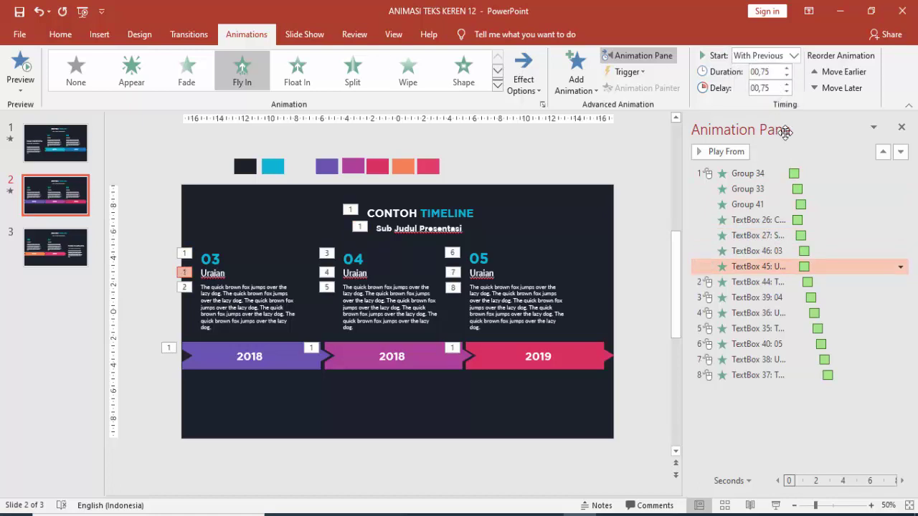
left_click(787, 84)
left_click(787, 84)
left_click(787, 282)
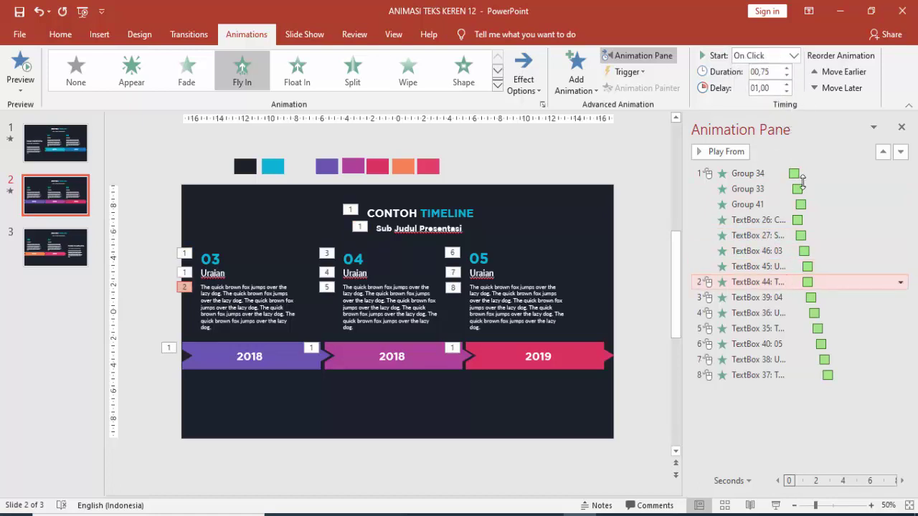
left_click(793, 55)
left_click(775, 86)
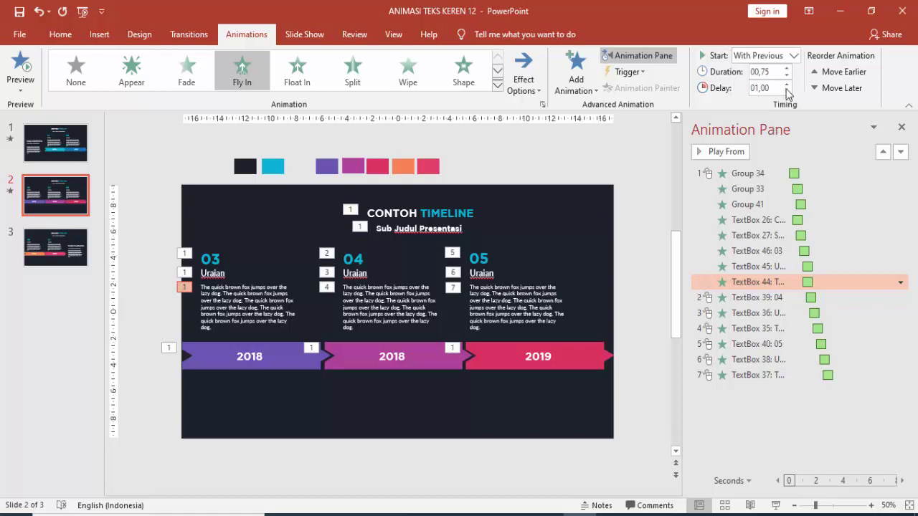
Set the 04 number, heading and body text to With Previous, delaying the heading a quarter second more.
left_click(806, 298)
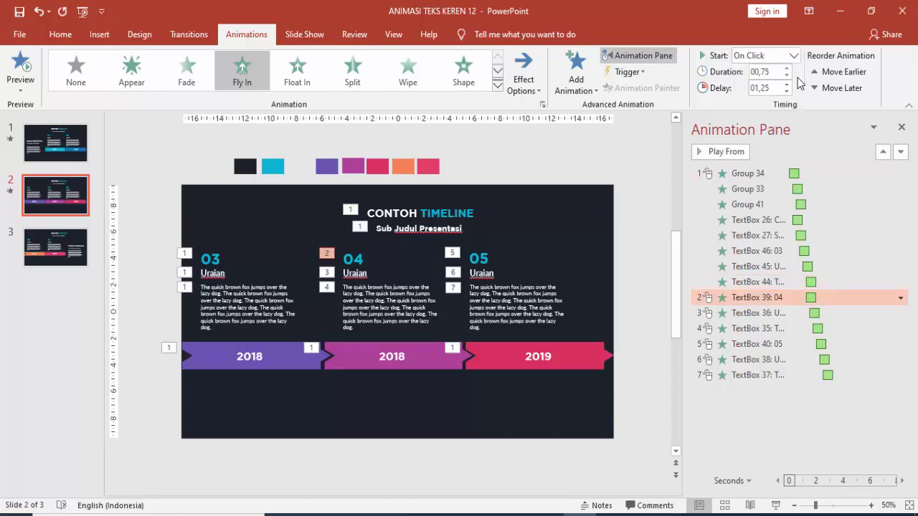
left_click(793, 55)
left_click(766, 86)
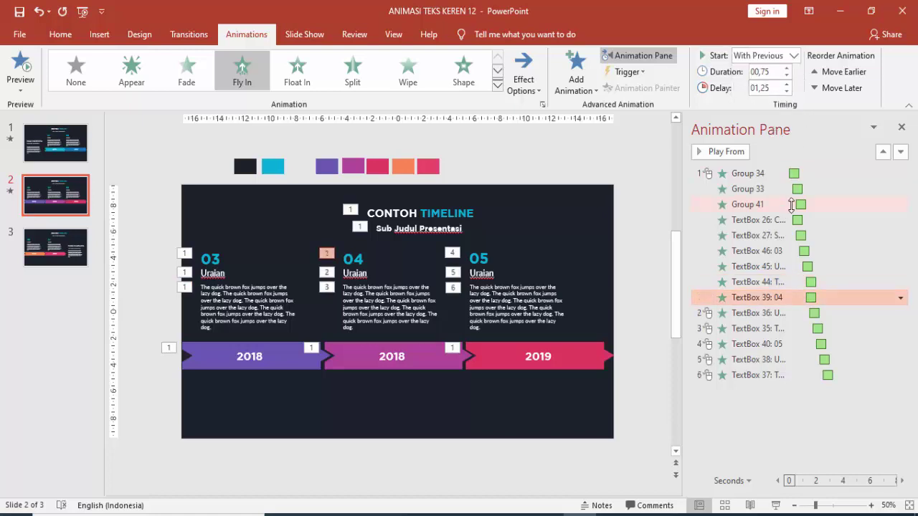
left_click(810, 312)
left_click(793, 55)
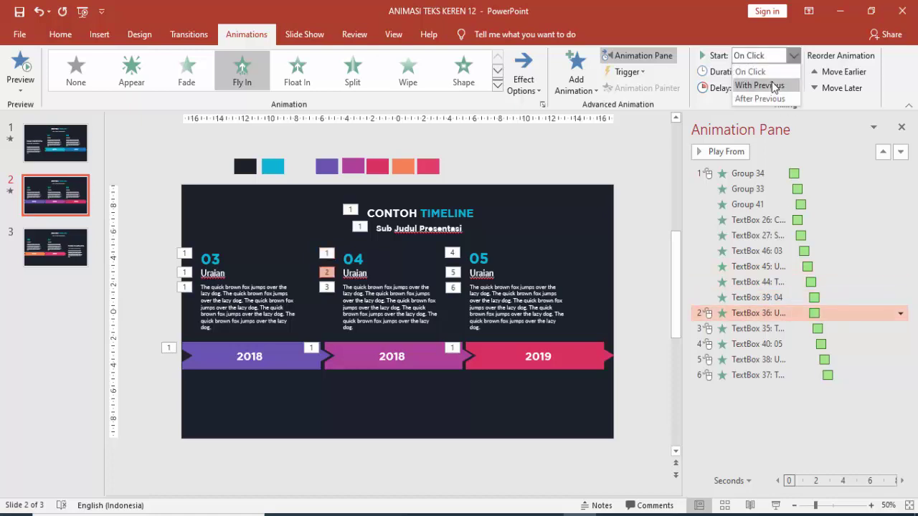
left_click(762, 85)
left_click(787, 84)
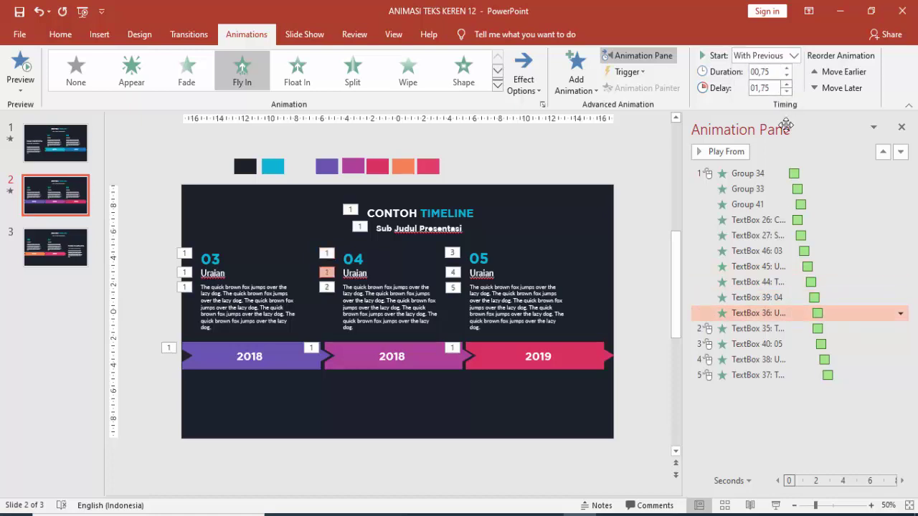
left_click(788, 329)
left_click(794, 57)
left_click(785, 83)
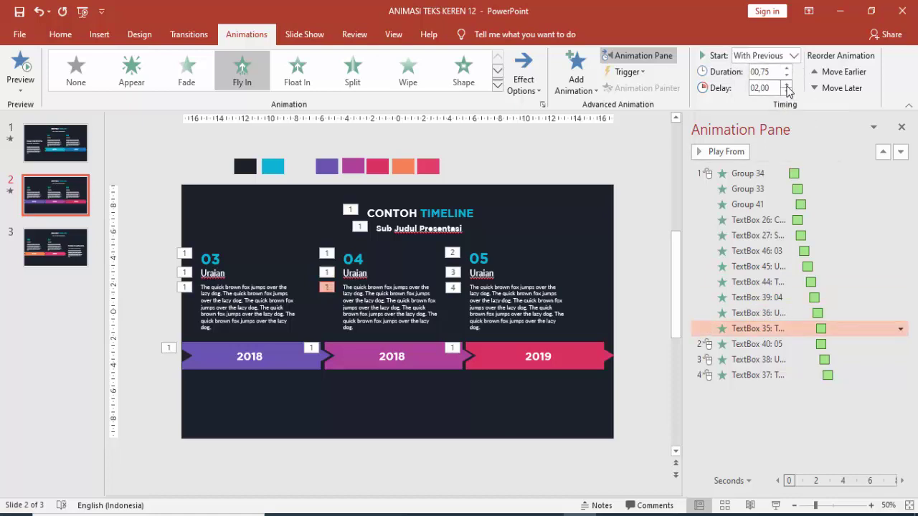
Set the 05 number, heading and text to With Previous, each a quarter second later, then preview the slide show.
left_click(806, 344)
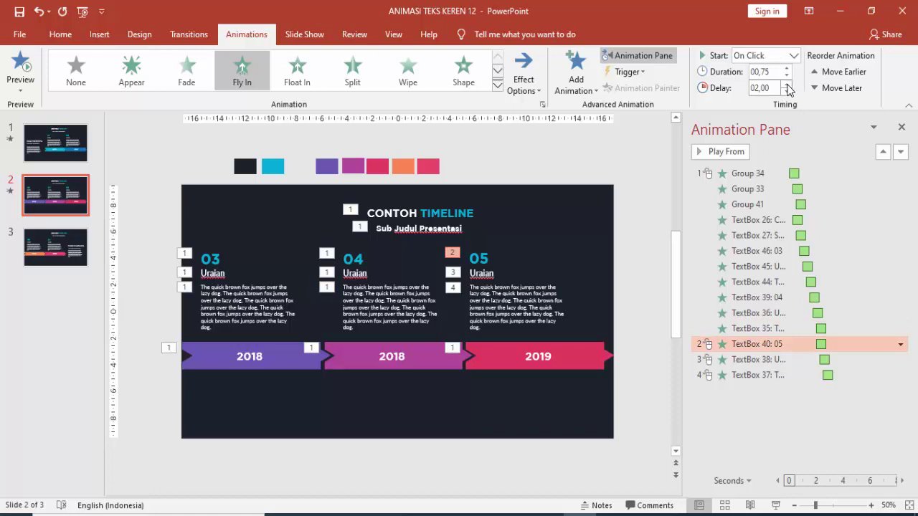
left_click(793, 57)
left_click(785, 84)
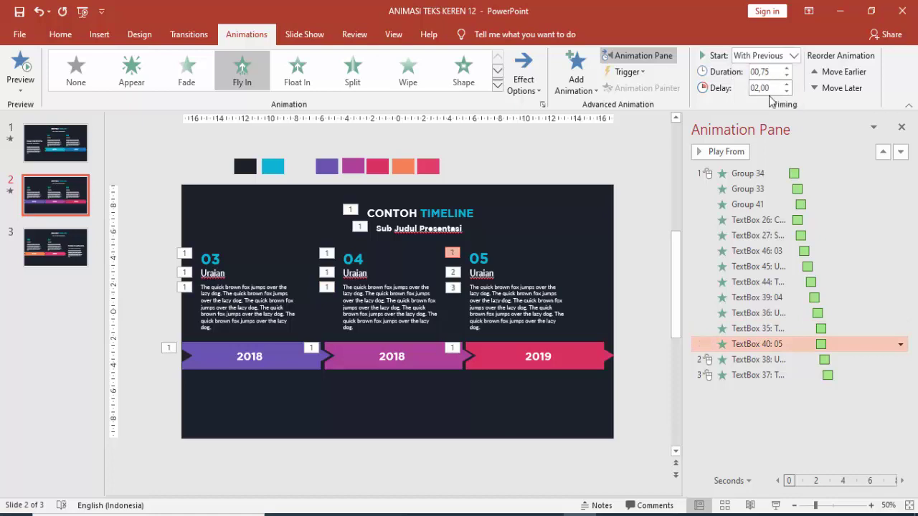
left_click(786, 85)
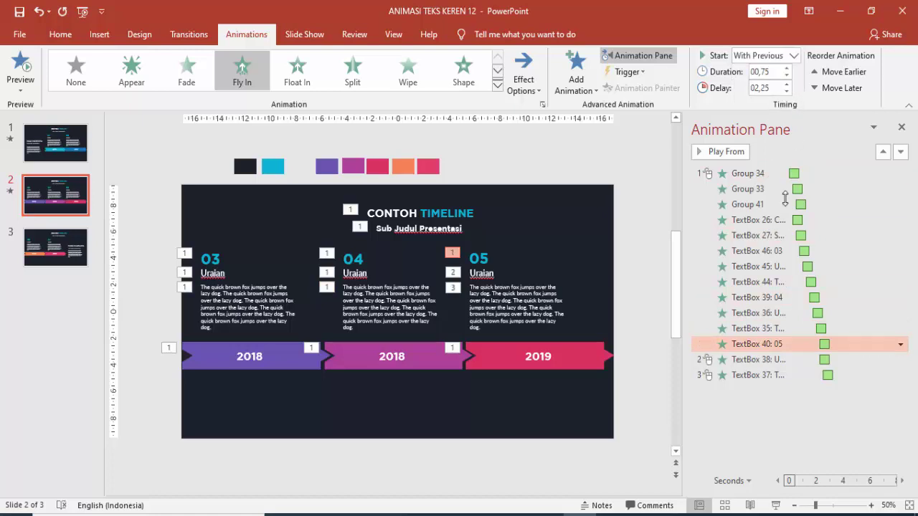
left_click(798, 360)
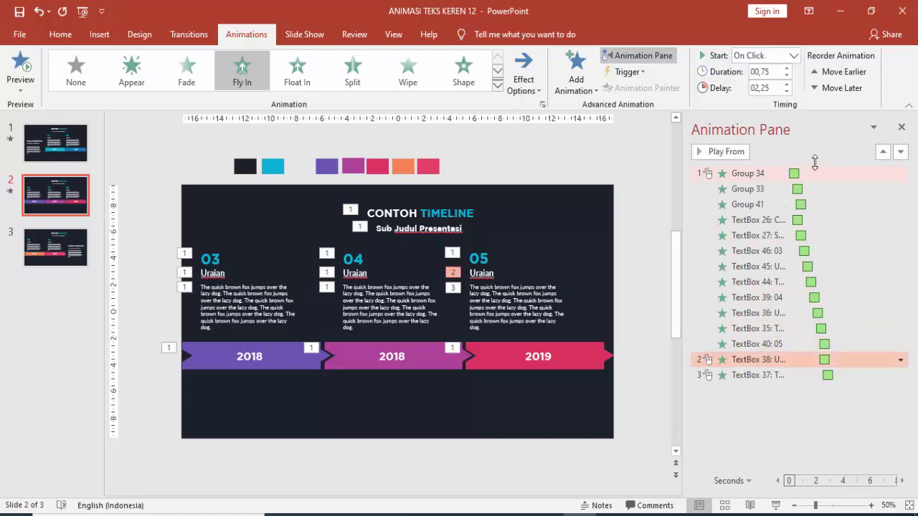
left_click(793, 57)
left_click(778, 84)
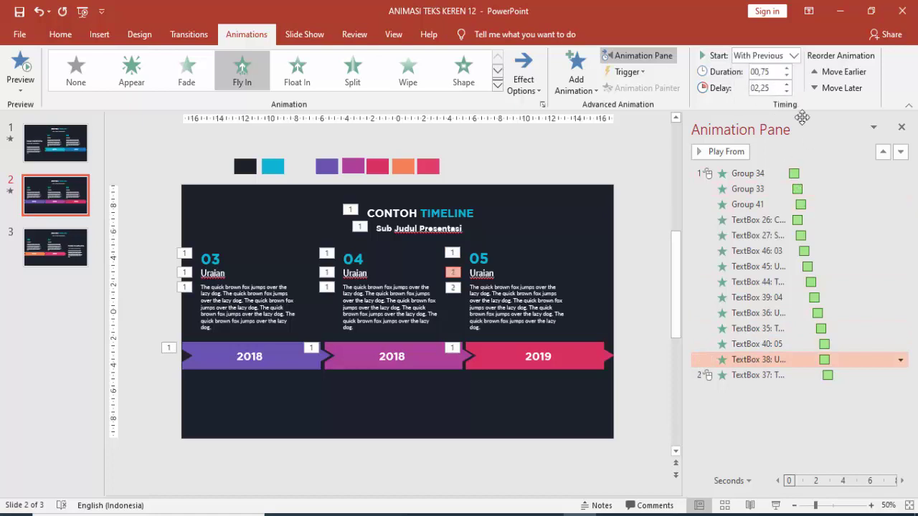
left_click(787, 84)
left_click(780, 374)
left_click(793, 55)
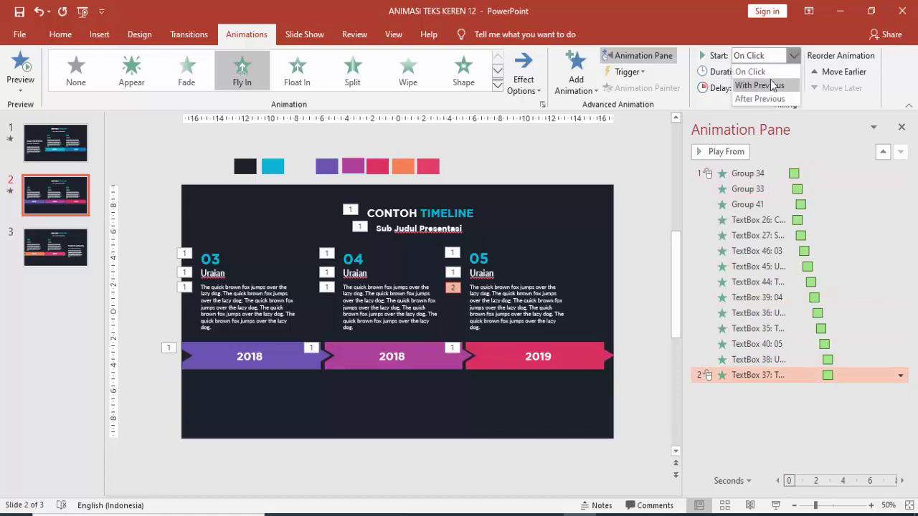
left_click(781, 82)
left_click(786, 84)
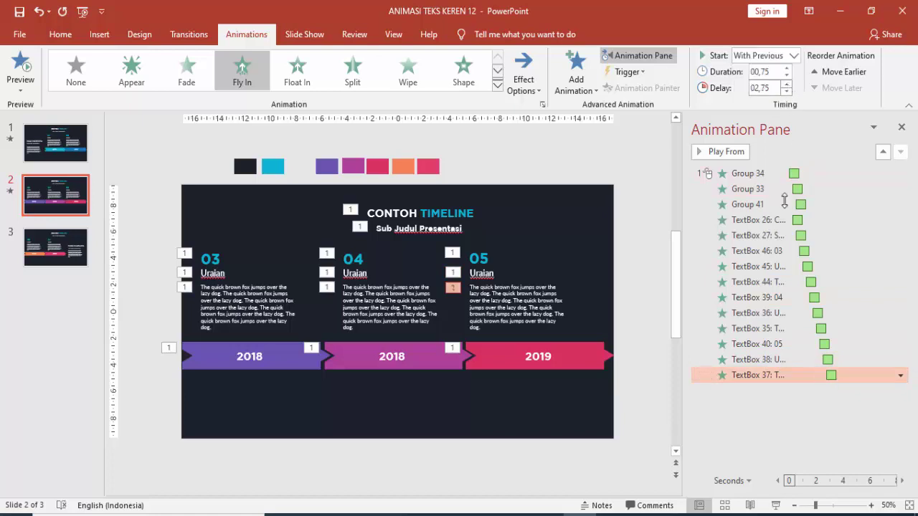
left_click(775, 506)
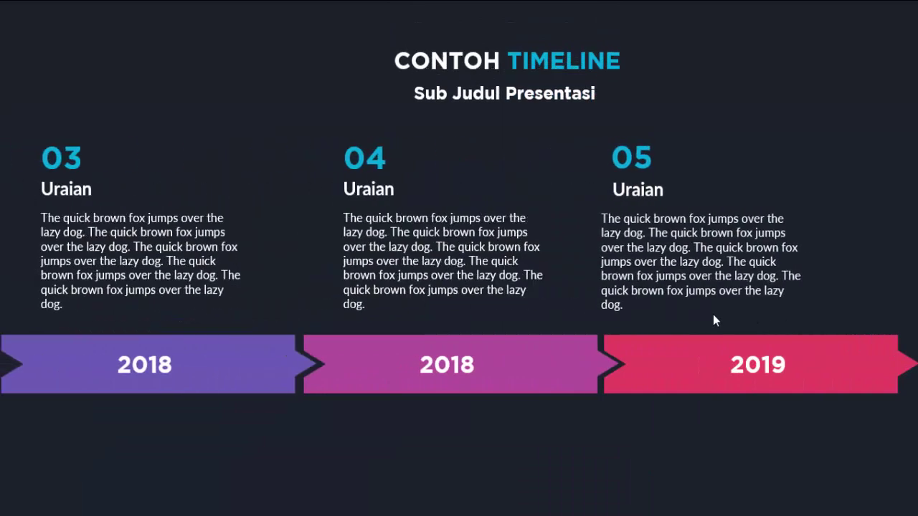
Exit the slide show, clear the selection, and open slide 3 for editing.
key("Escape")
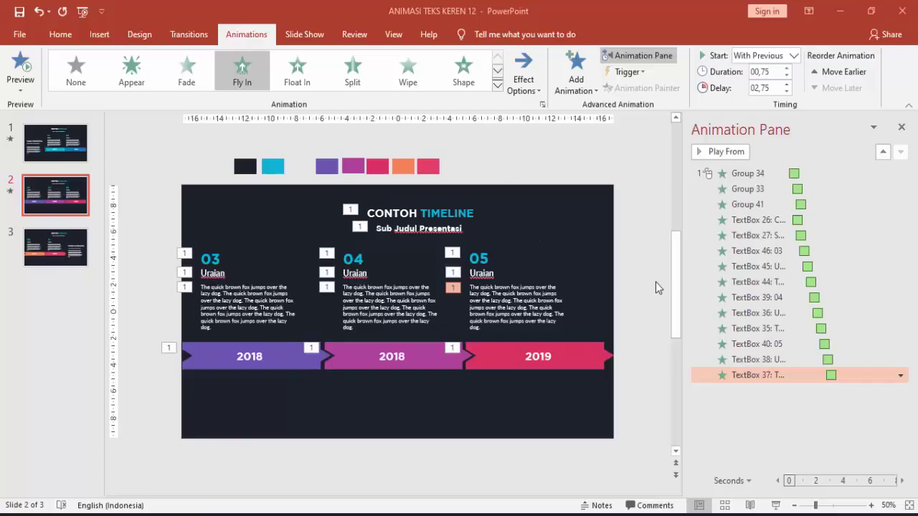
left_click(622, 175)
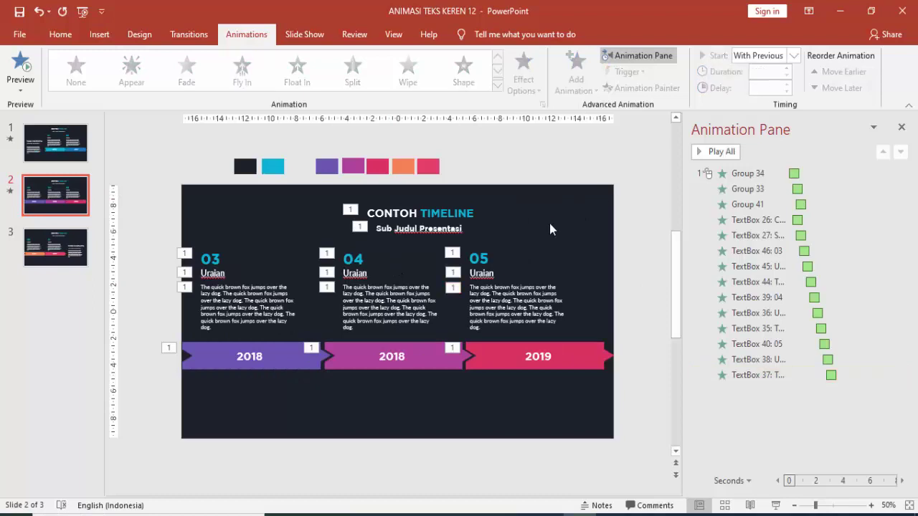
left_click(77, 245)
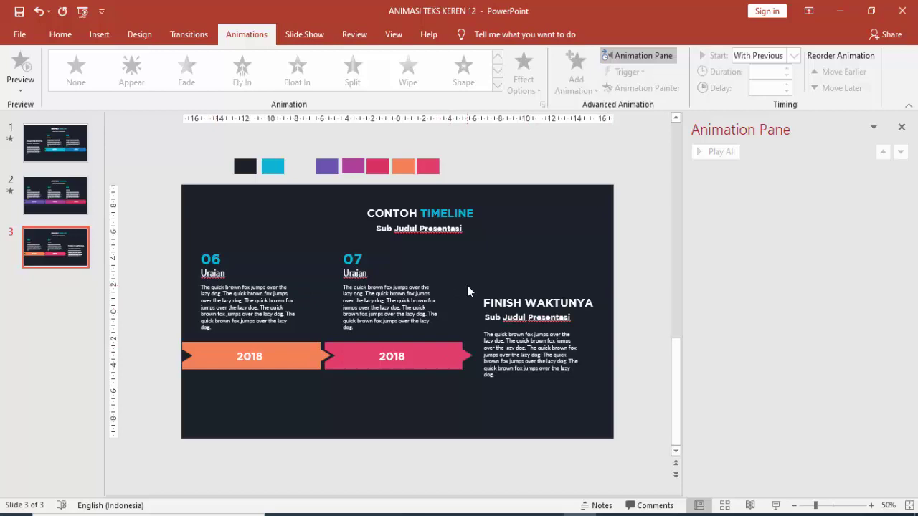
Give the pink 2018 arrow a Fly In from Left entrance with a 0.49 s smooth end.
left_click(361, 365)
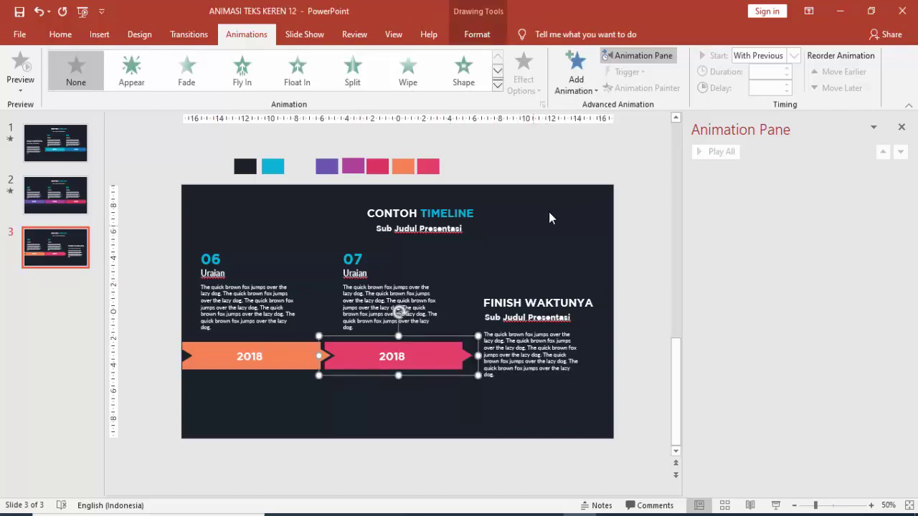
left_click(573, 79)
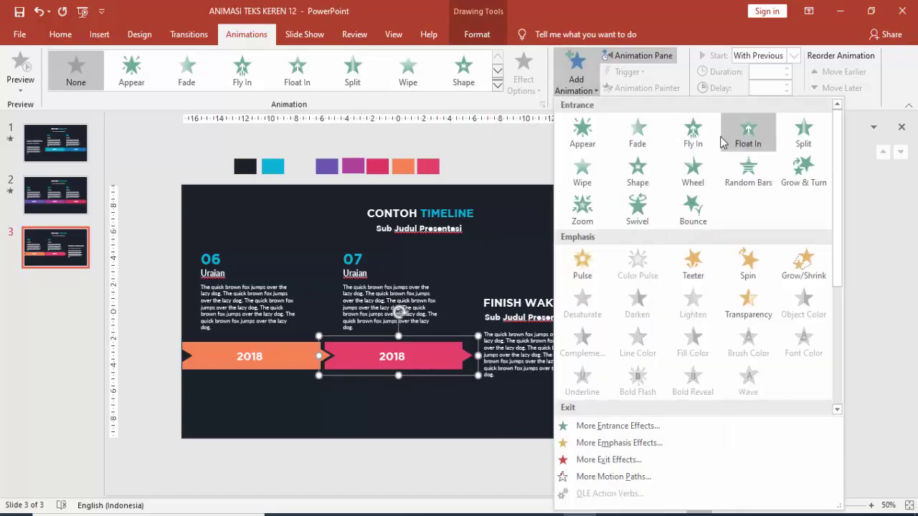
left_click(694, 140)
left_click(523, 80)
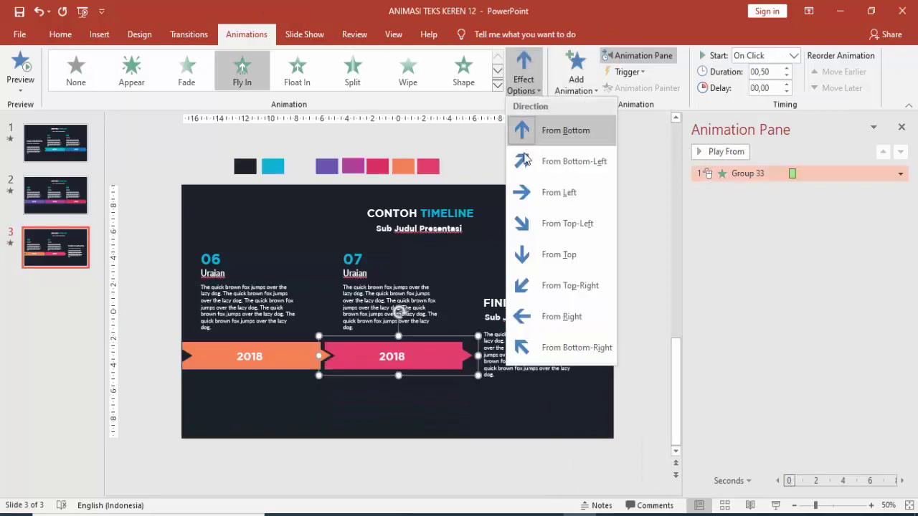
left_click(522, 193)
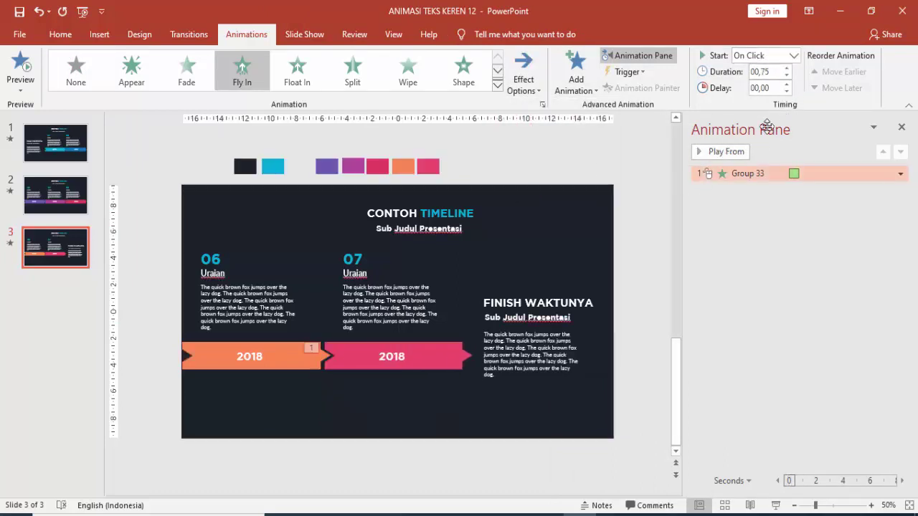
double_click(797, 173)
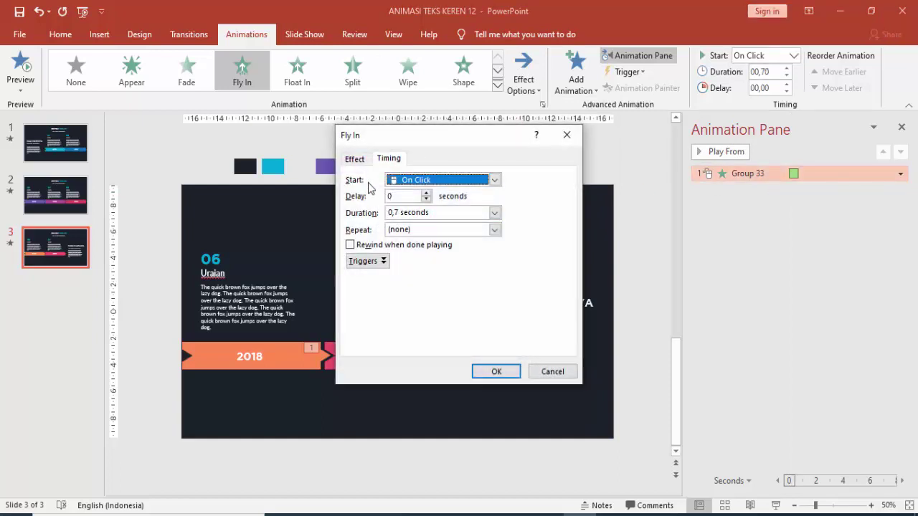
left_click(354, 159)
mouse_move(423, 229)
left_mouse_down()
mouse_move(452, 237)
mouse_move(444, 235)
left_mouse_up()
left_click(494, 372)
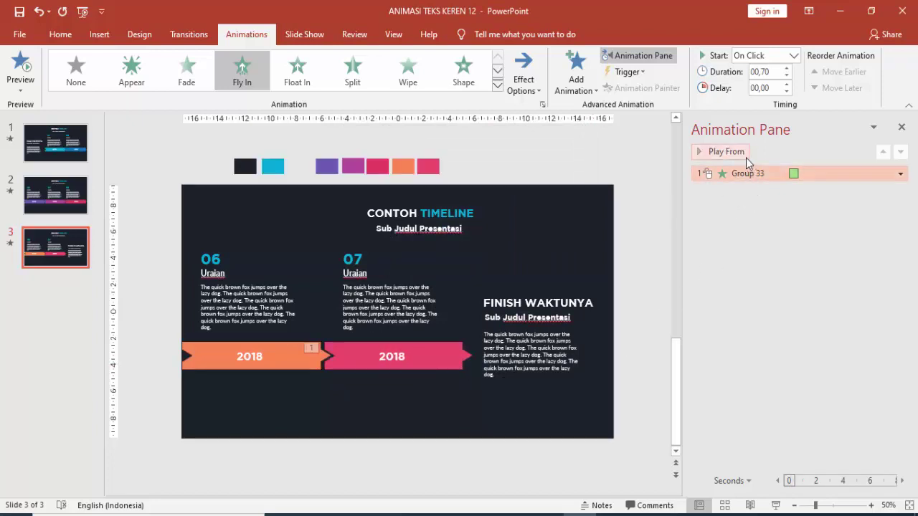
Paint the pink arrow's fly-in onto the orange 2018 arrow, set to With Previous with 0.25 s delay.
left_click(406, 350)
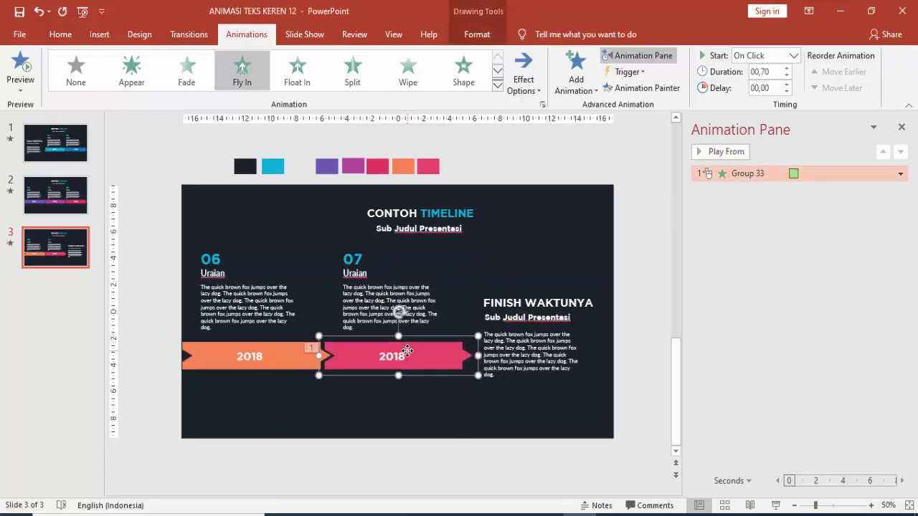
left_click(641, 88)
left_click(256, 359)
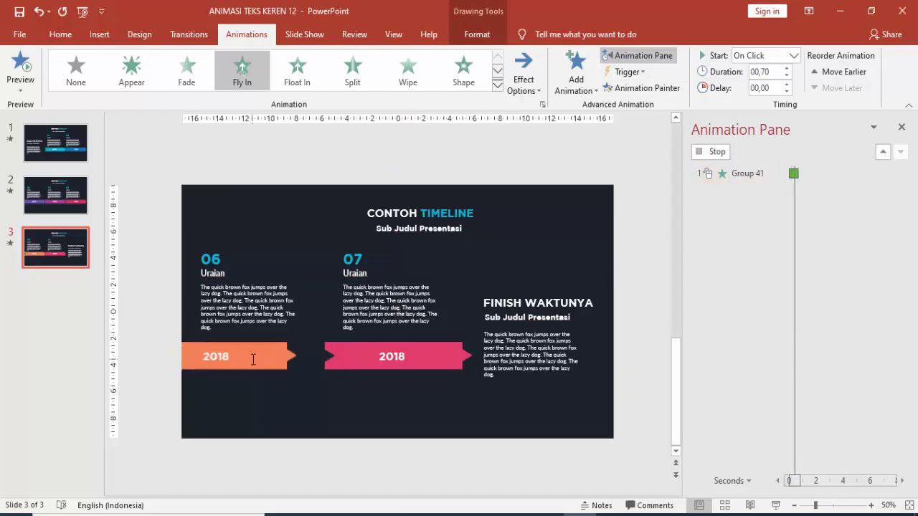
left_click(793, 55)
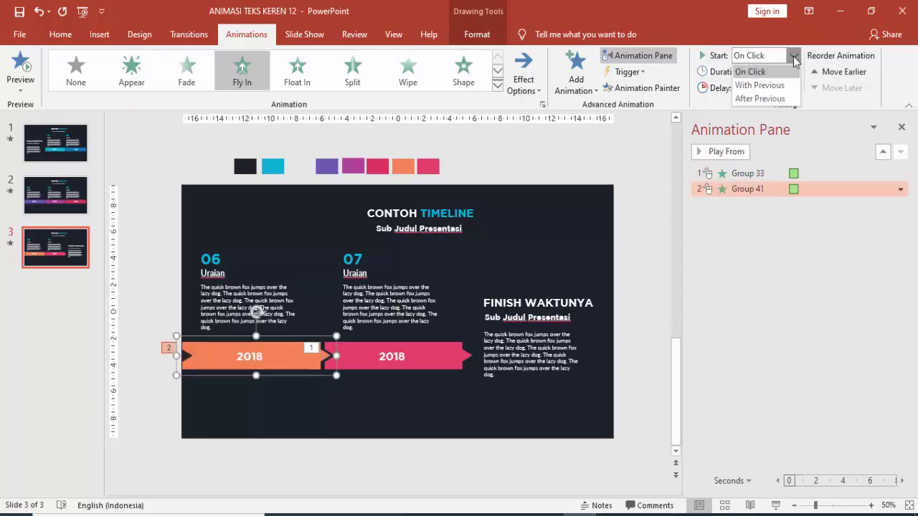
left_click(761, 82)
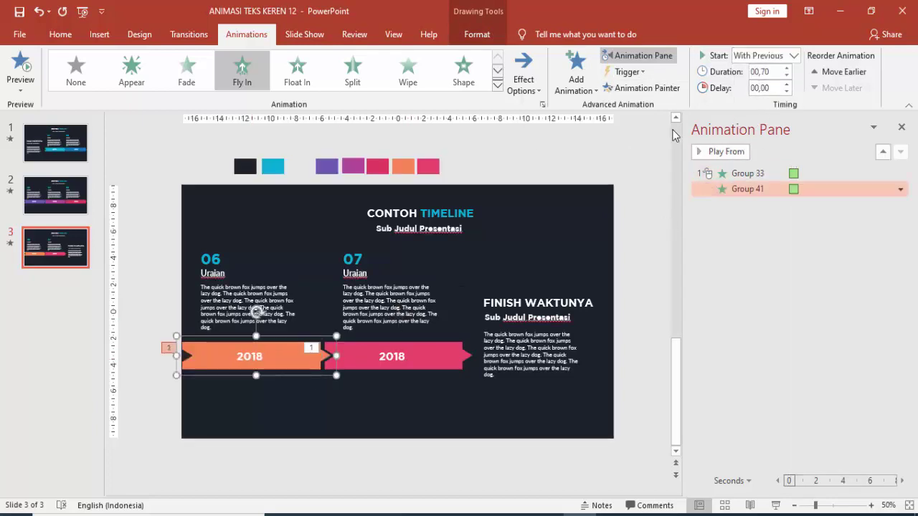
left_click(786, 85)
Preview the arrow animations, then paint the pink arrow's fly-in onto the CONTOH TIMELINE title.
left_click(726, 174)
left_click(727, 154)
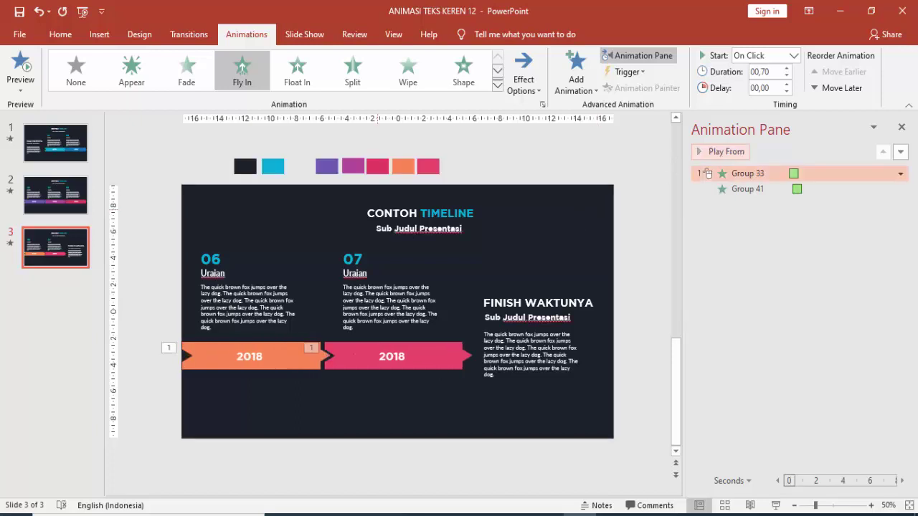
left_click(286, 368)
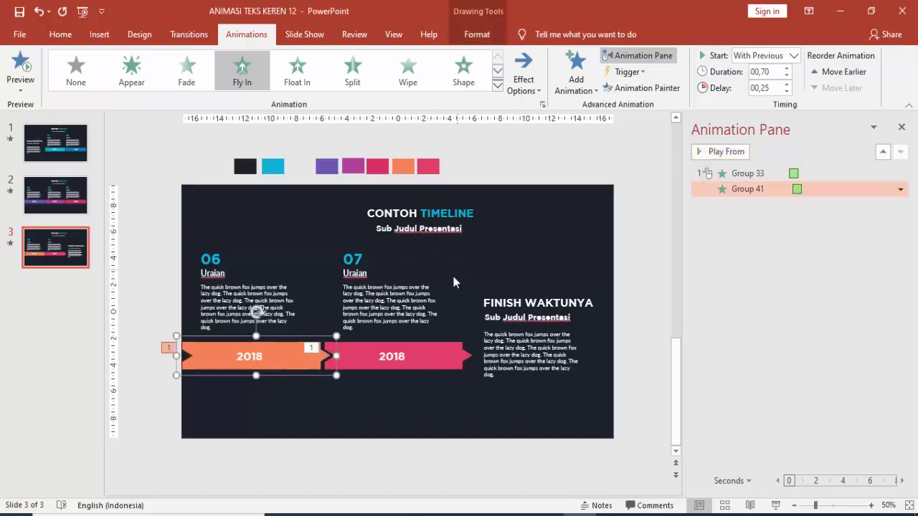
left_click(434, 349)
left_click(611, 88)
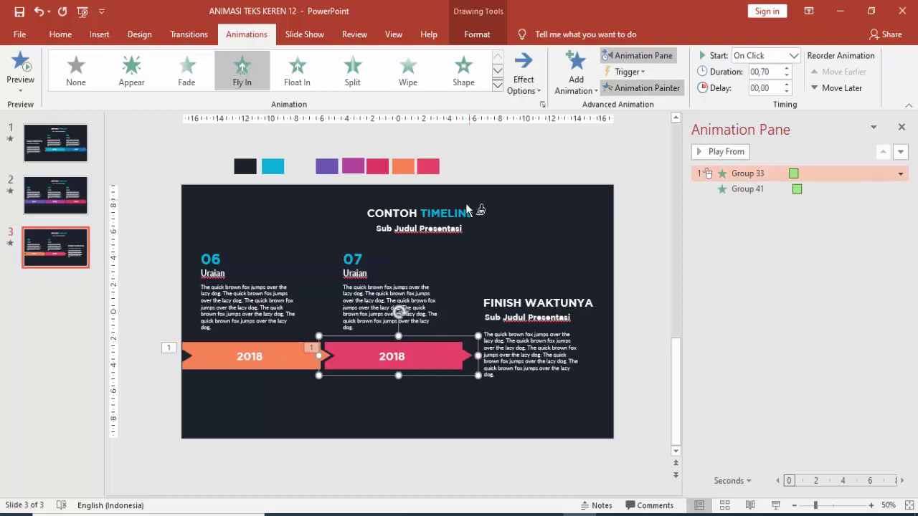
left_click(449, 213)
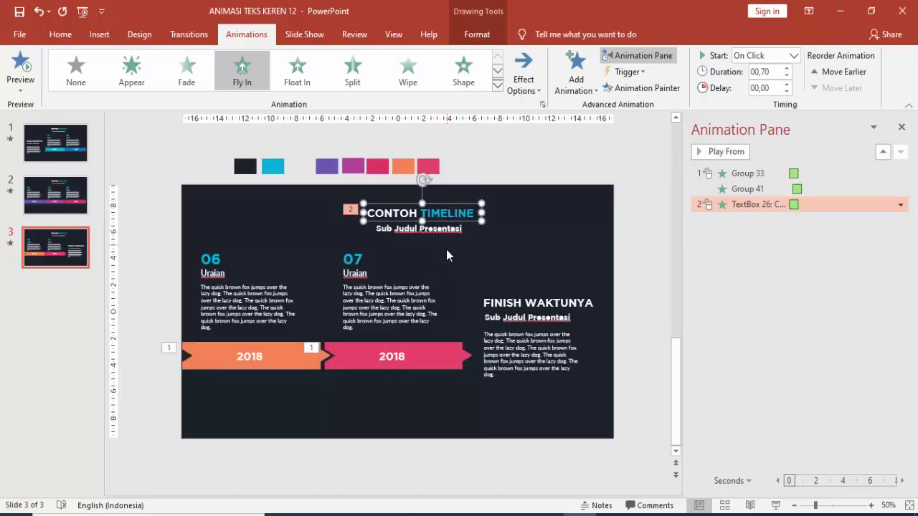
Make the title start With Previous with a 0.25 s delay and paint its fly-in onto the subtitle.
left_click(786, 84)
left_click(792, 56)
left_click(771, 84)
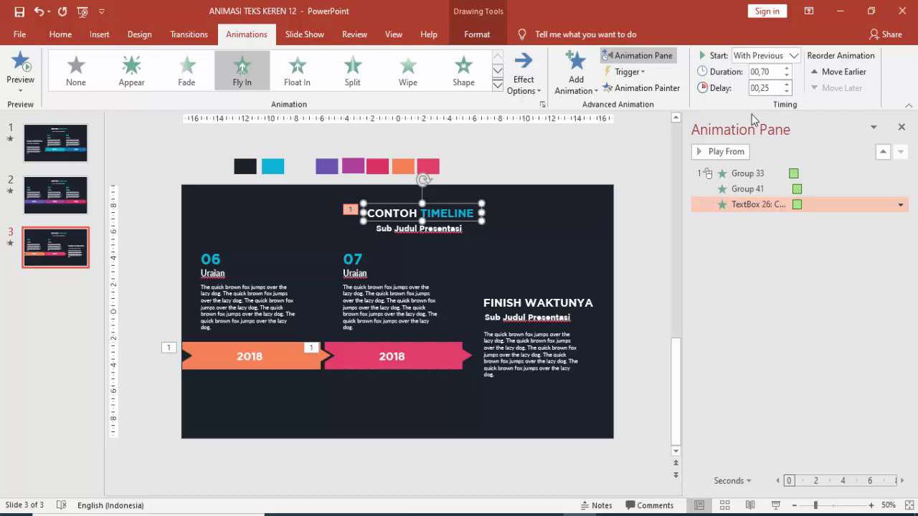
left_click(642, 87)
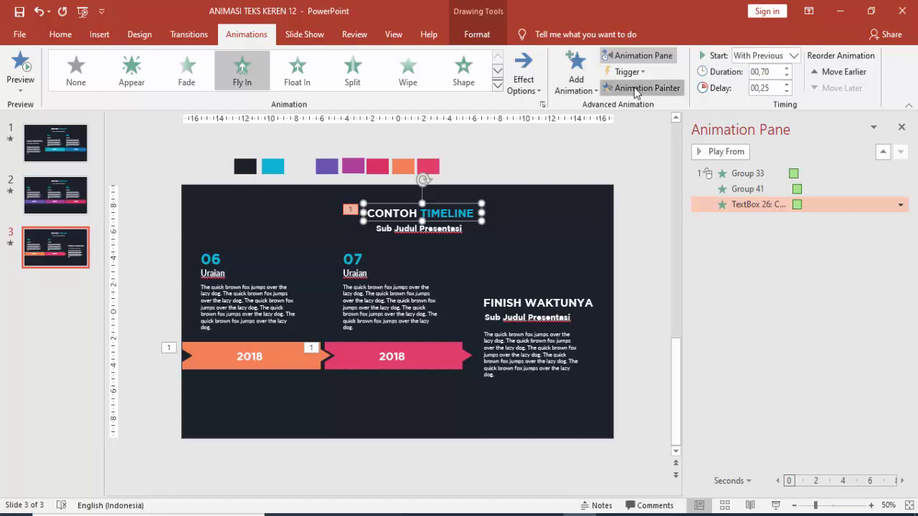
left_click(433, 231)
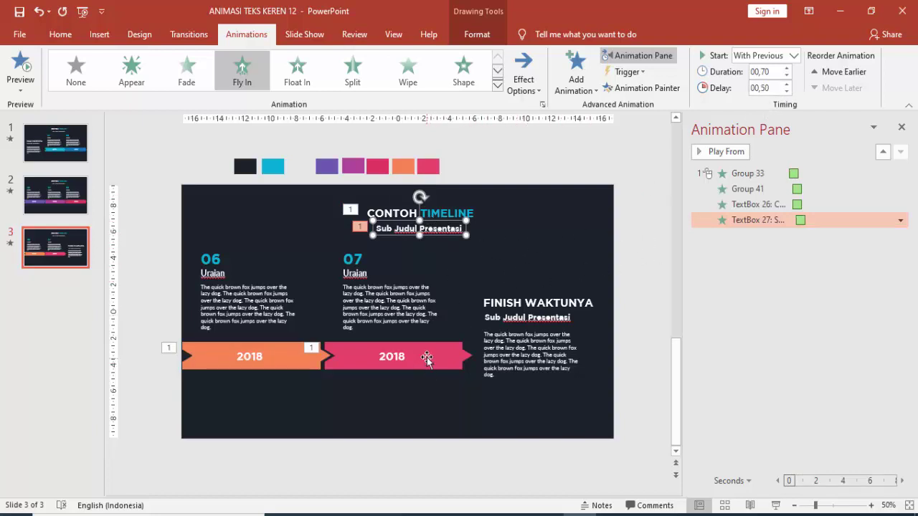
left_click(792, 206)
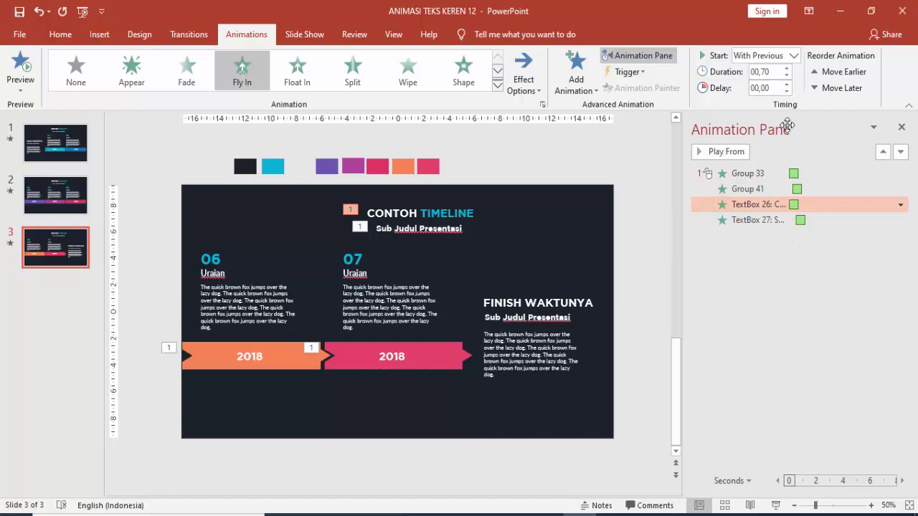
left_click(790, 172)
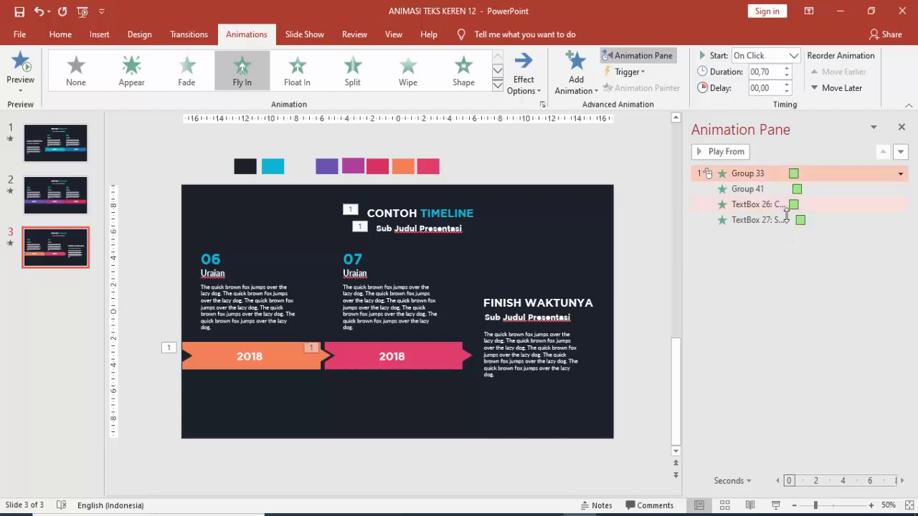
left_click(790, 220)
left_click(786, 204)
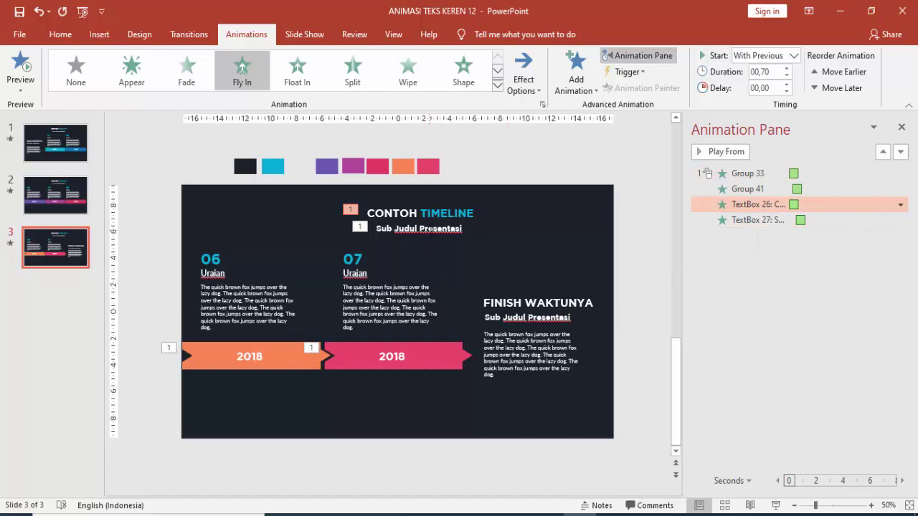
Paint the fly-in onto the 06 number, Uraian heading and paragraph, staggering each a quarter second.
left_click(422, 230)
left_click(635, 87)
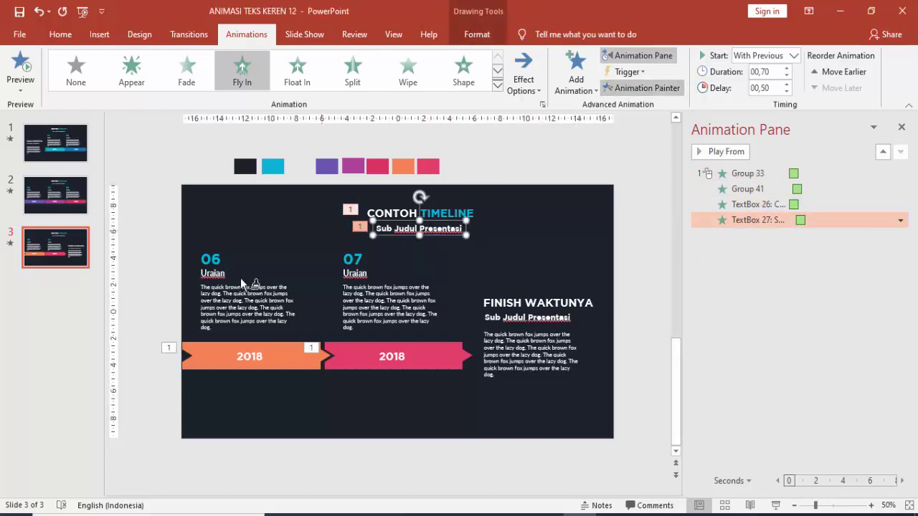
left_click(215, 257)
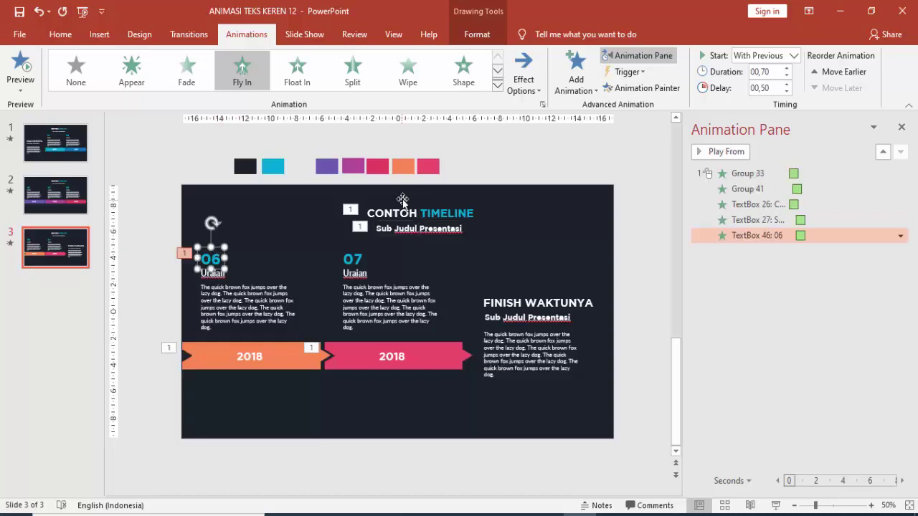
left_click(787, 84)
left_click(643, 88)
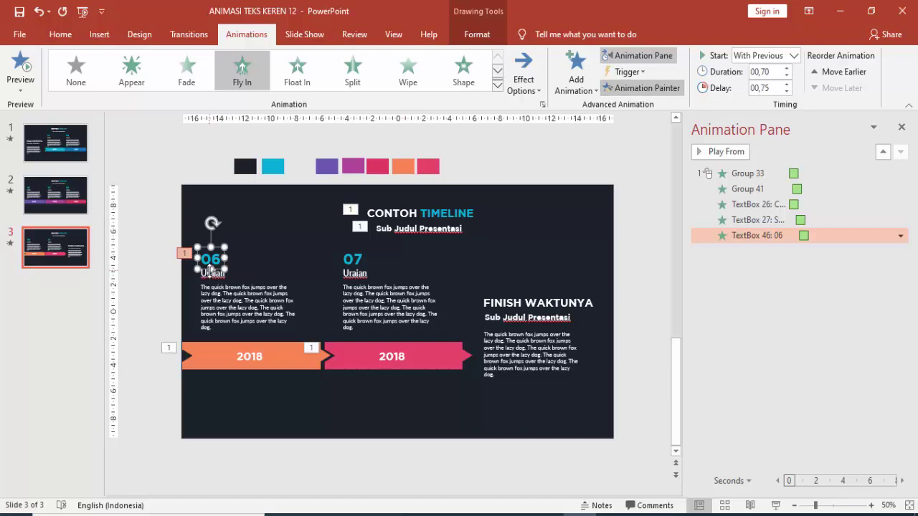
left_click(212, 277)
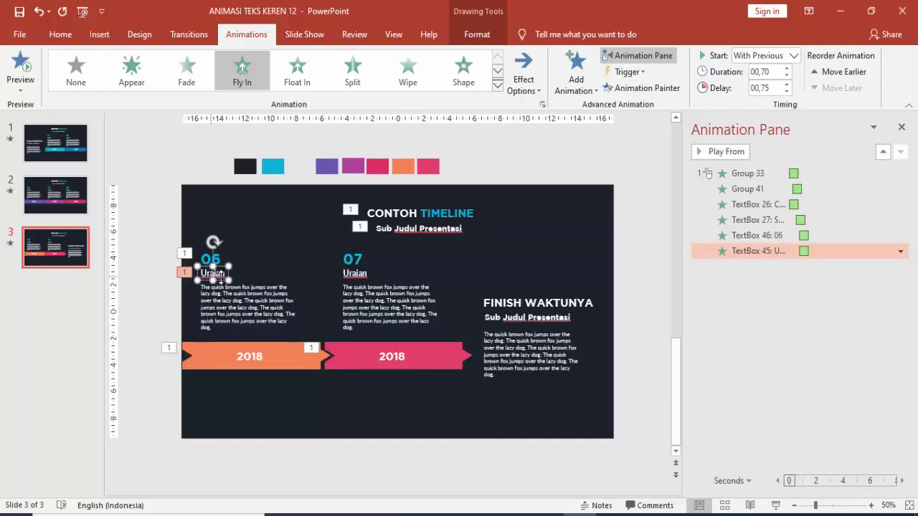
left_click(644, 87)
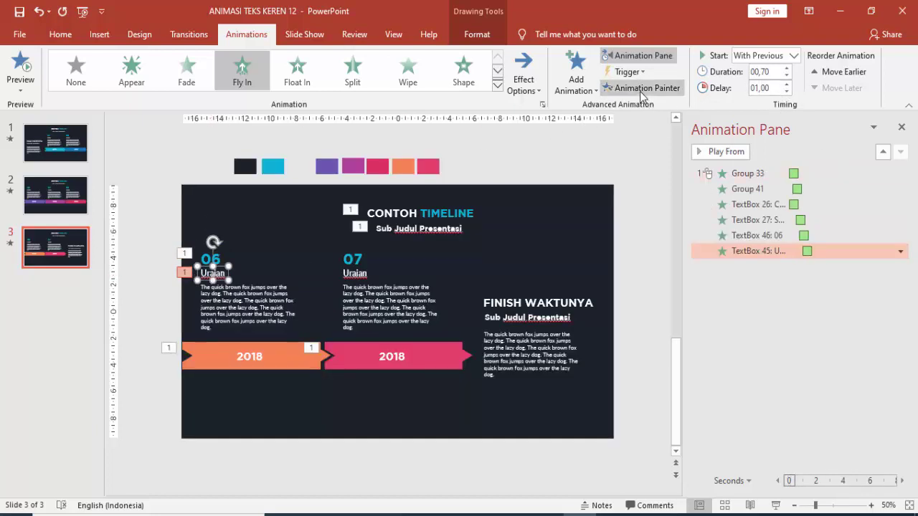
left_click(230, 313)
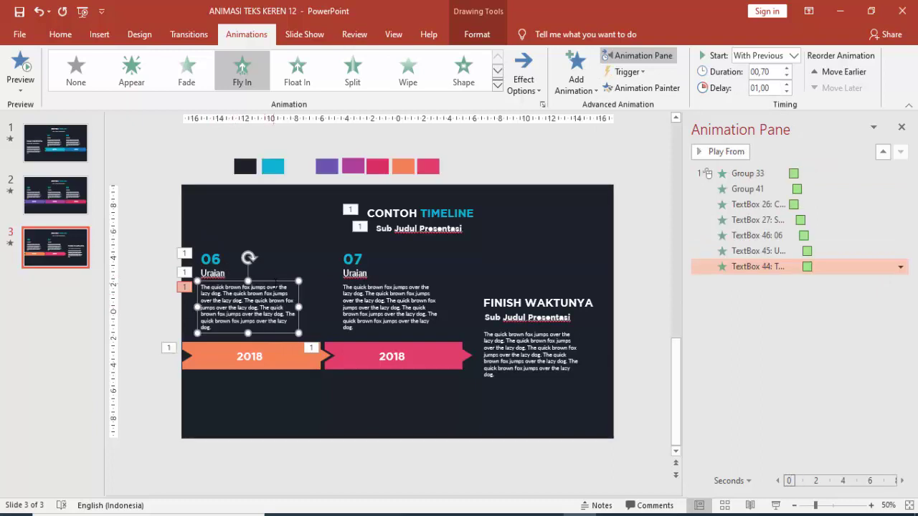
left_click(786, 84)
Paint the fly-in onto the 07 number, Uraian heading and paragraph, each a quarter second later.
left_click(643, 88)
left_click(362, 259)
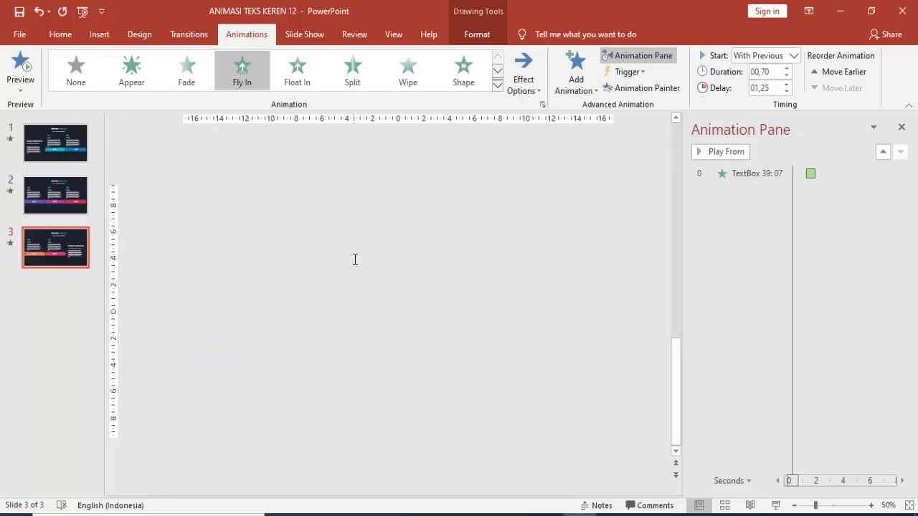
left_click(786, 84)
left_click(643, 88)
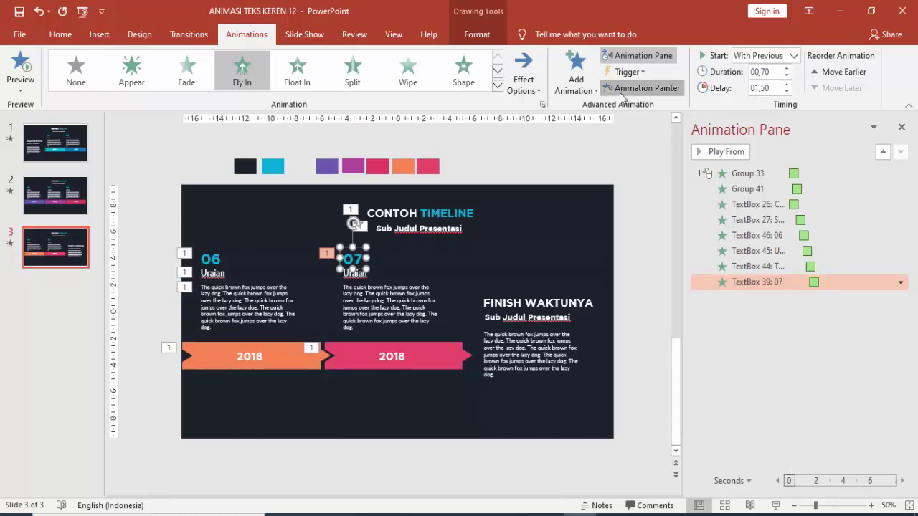
left_click(359, 274)
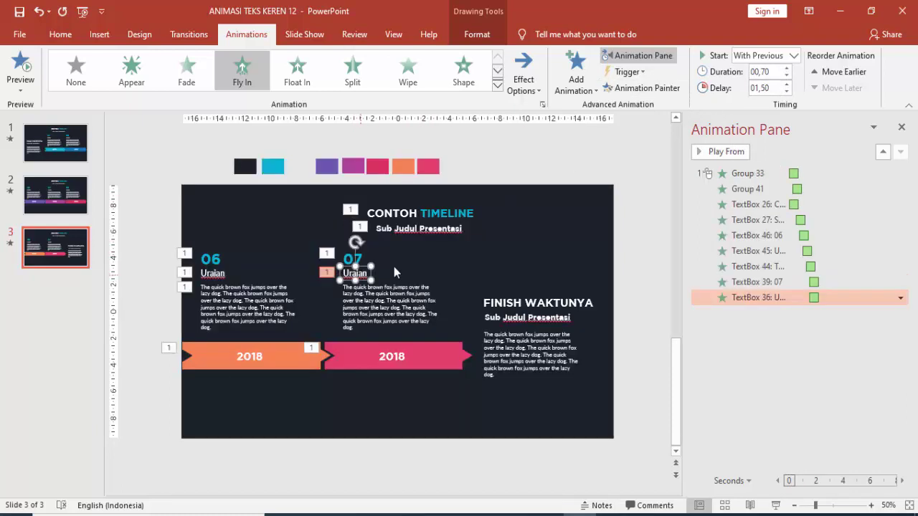
left_click(786, 85)
left_click(643, 88)
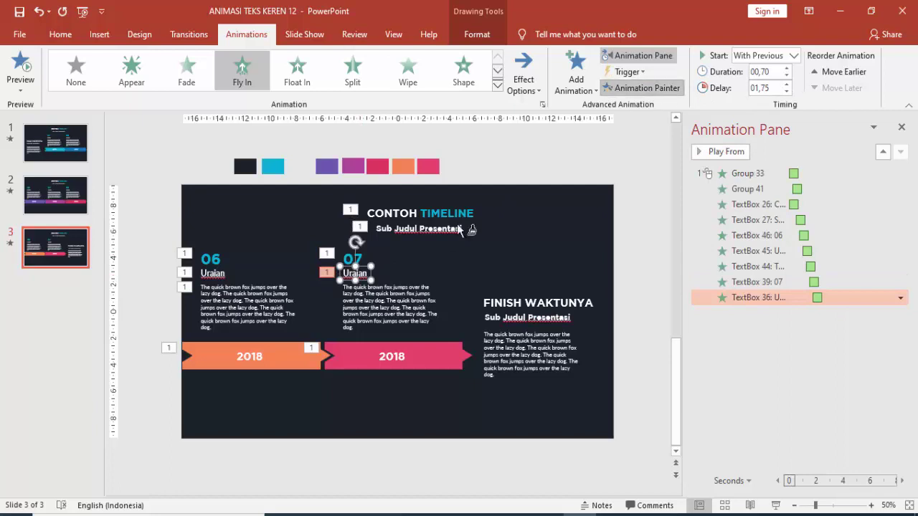
left_click(407, 296)
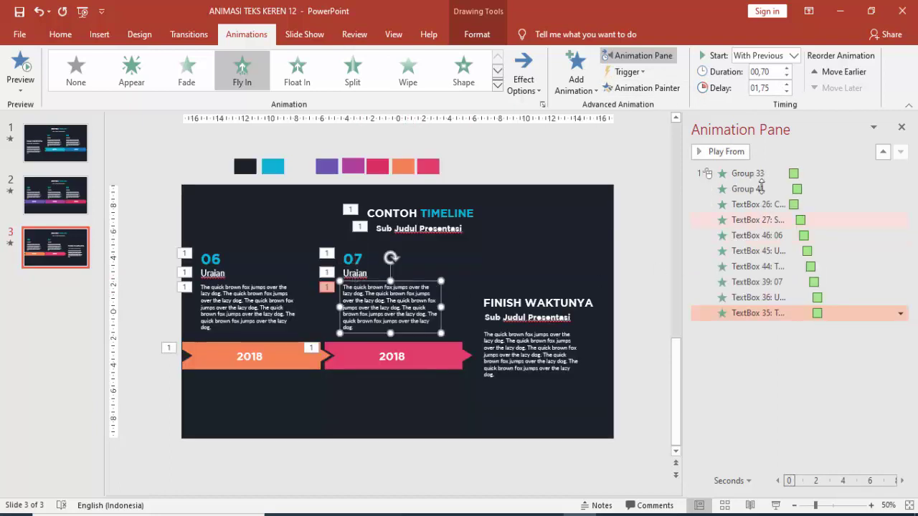
Animate the FINISH WAKTUNYA title From Top, then its subtitle and last paragraph with a further delay.
left_click(642, 87)
left_click(505, 302)
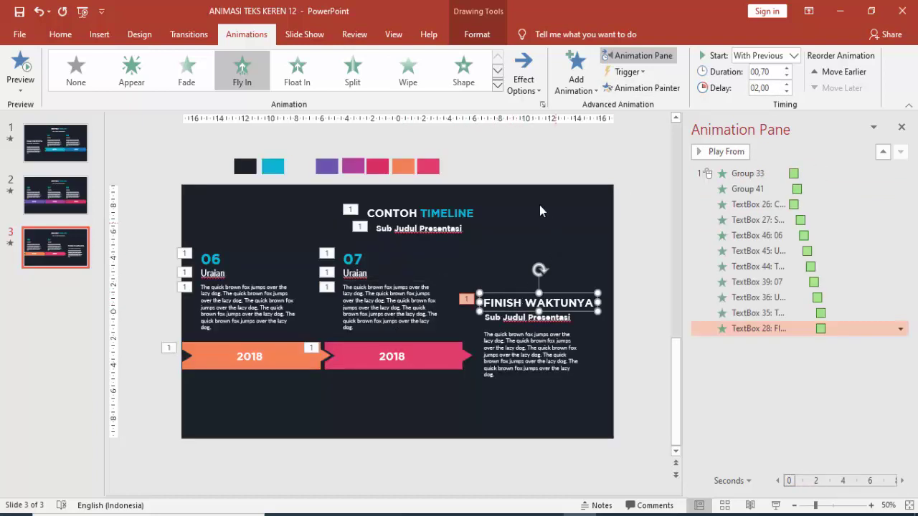
left_click(530, 80)
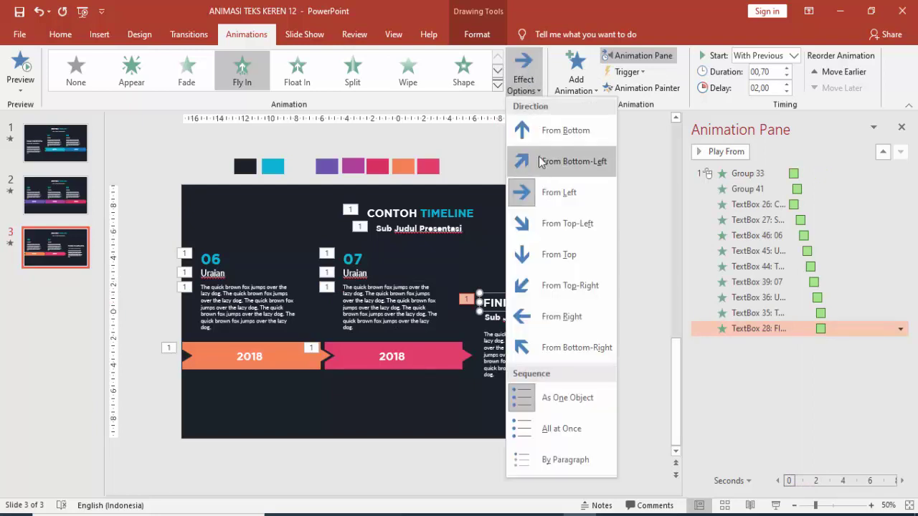
left_click(537, 254)
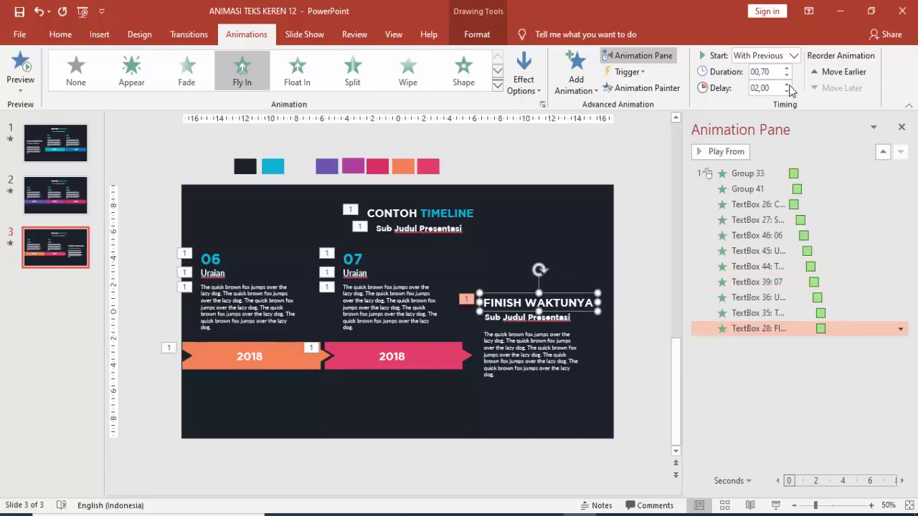
left_click(642, 88)
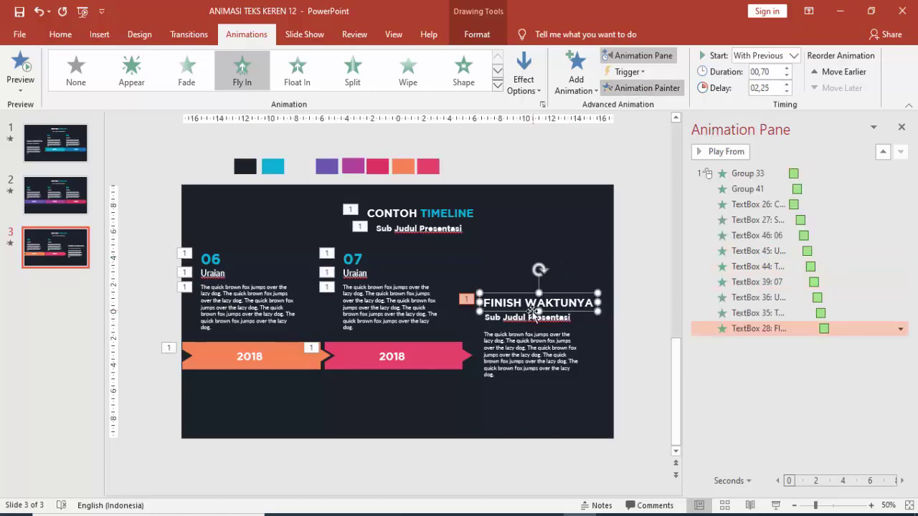
left_click(528, 318)
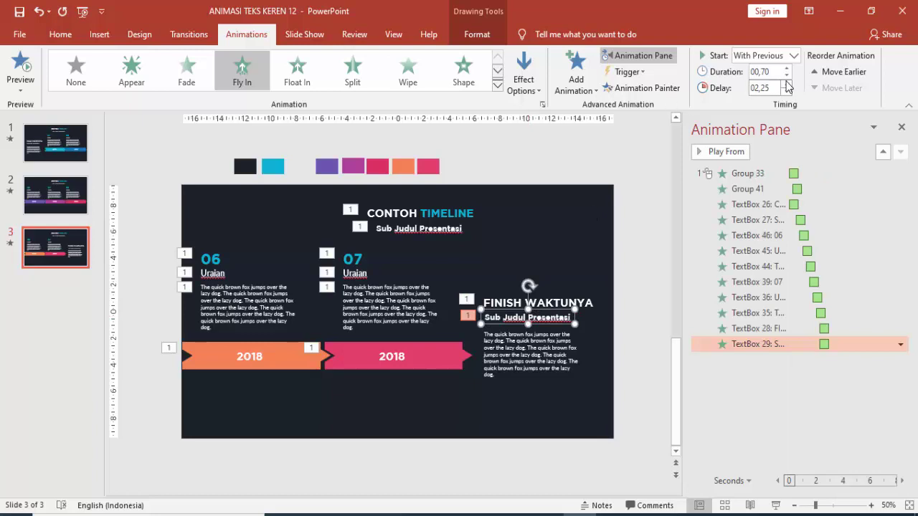
left_click(529, 353)
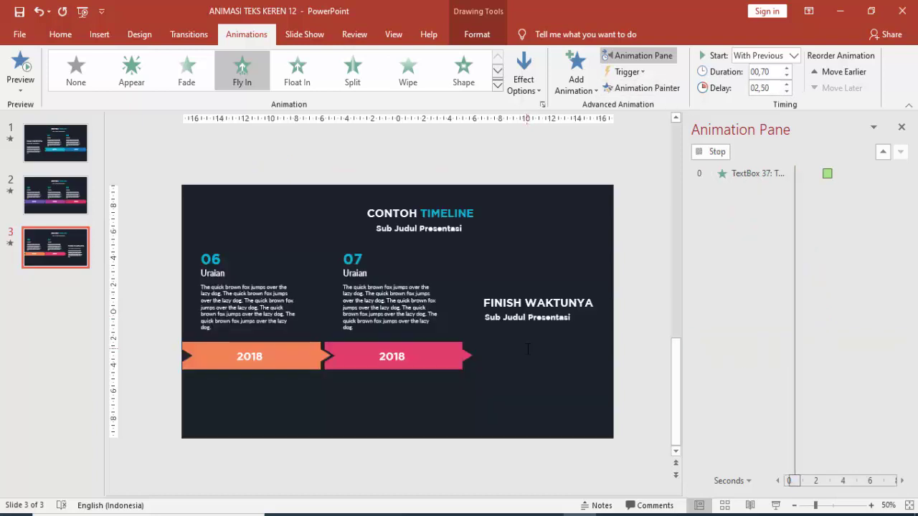
left_click(787, 85)
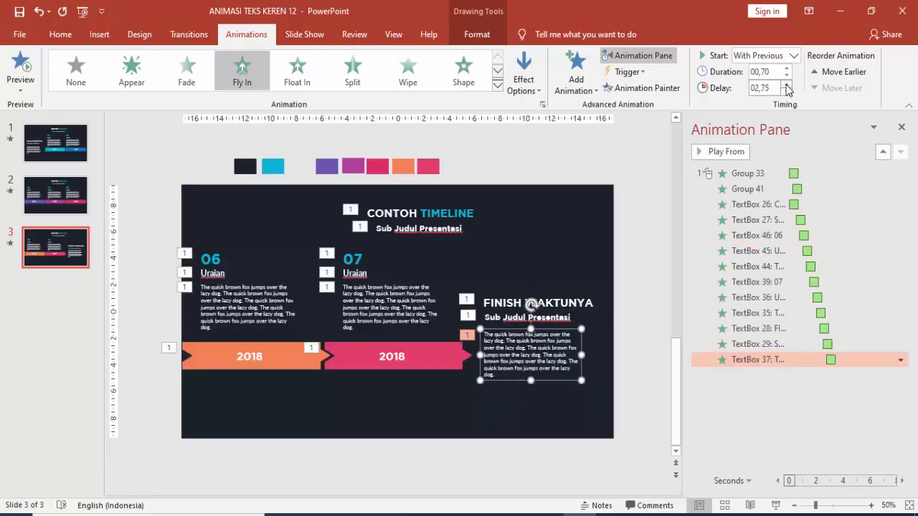
left_click(758, 266)
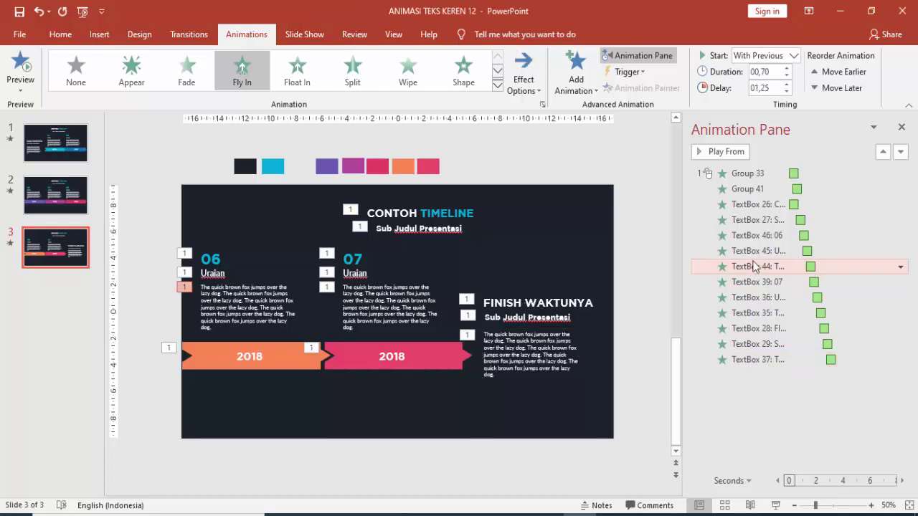
Play slide 3 as a full-screen show, exit it, and return to editing slide 1.
left_click(776, 506)
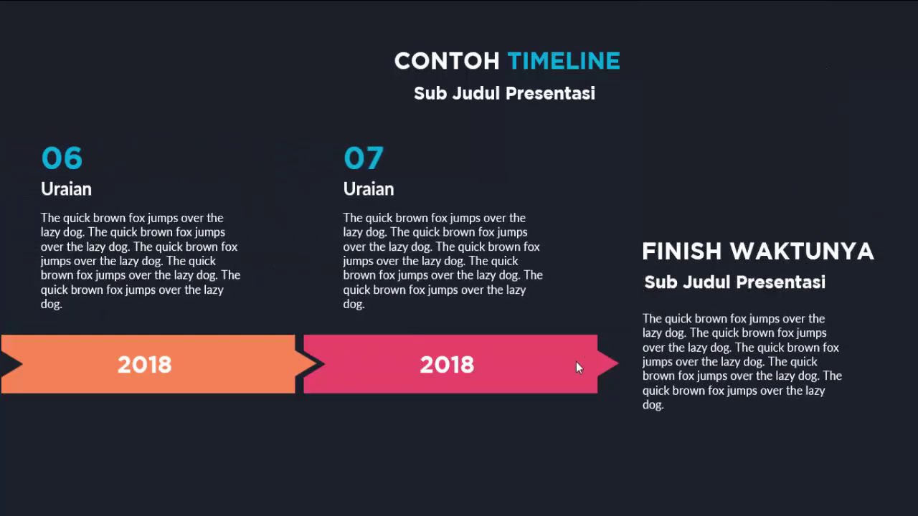
key("Escape")
left_click(550, 207)
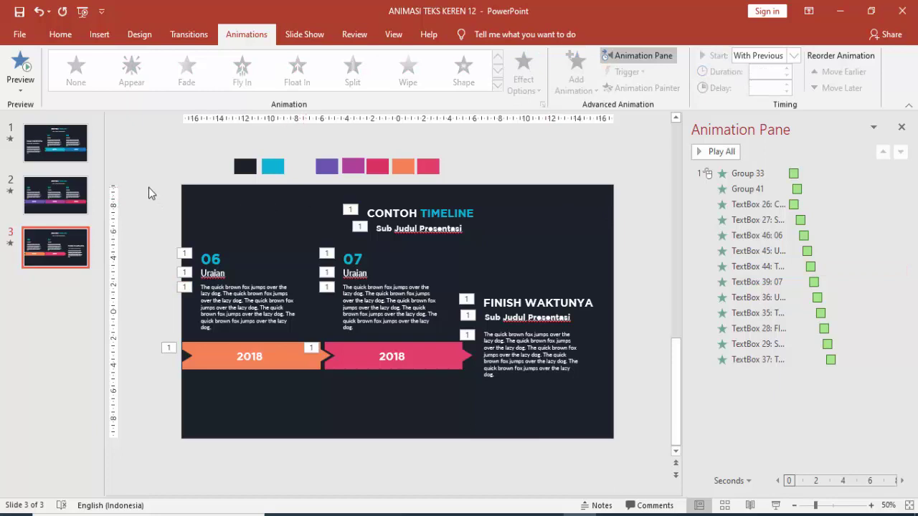
left_click(45, 146)
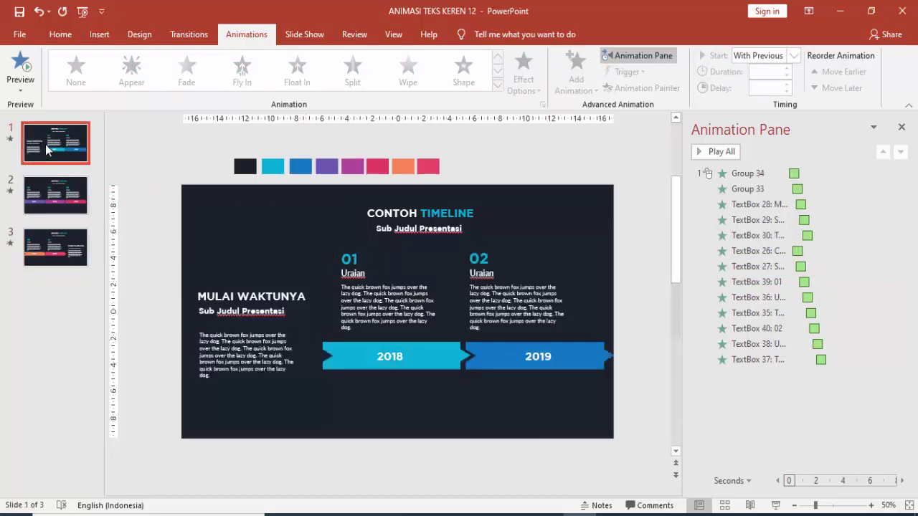
Close the Animation Pane, return to the Home ribbon, and select slide 2.
left_click(901, 129)
left_click(60, 34)
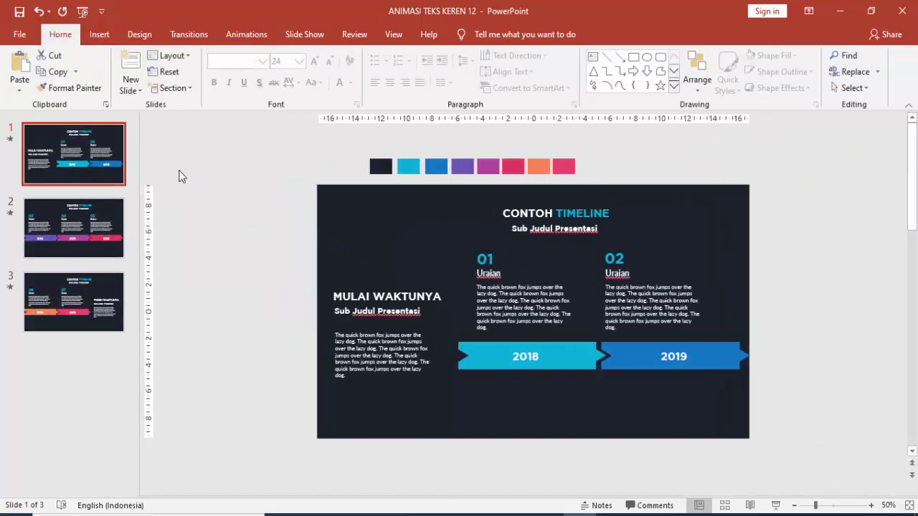
left_click(107, 229)
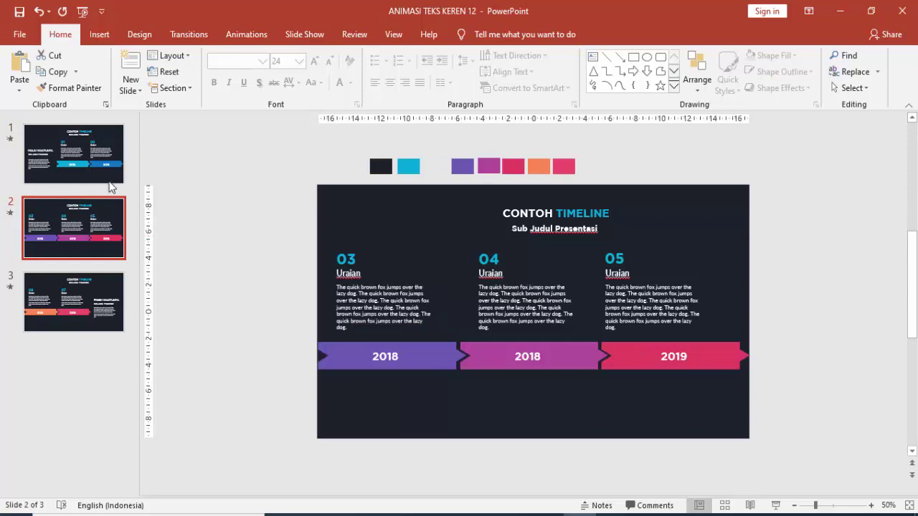
left_click(109, 167)
left_click(111, 229)
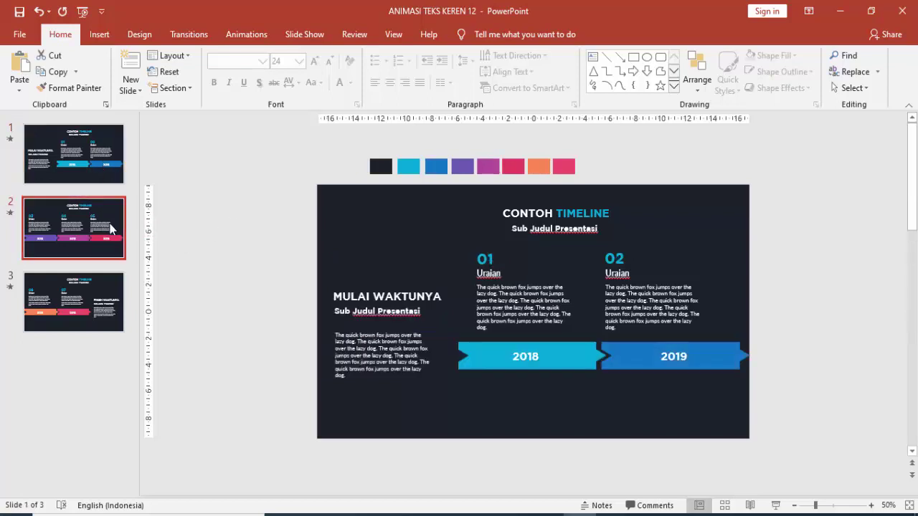
left_click(110, 279)
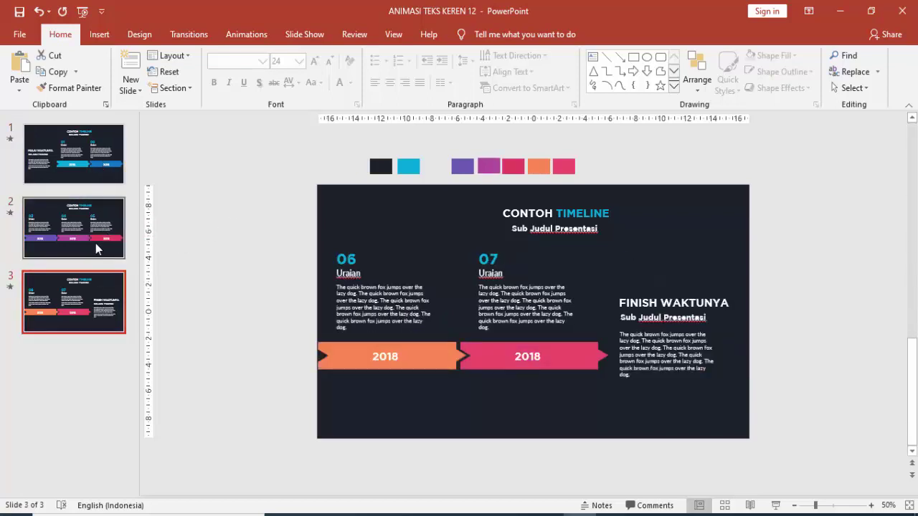
left_click(98, 248)
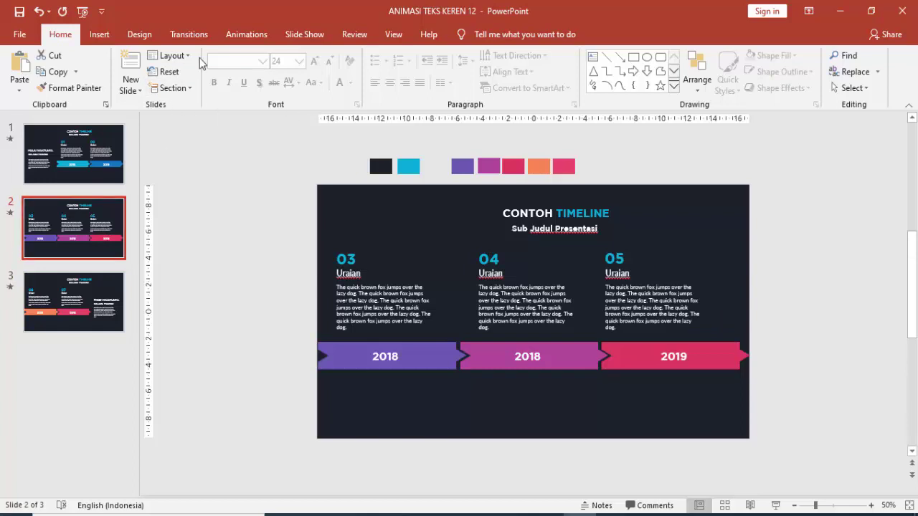
Give slide 2 a Push transition From Right and preview it in Slide Show.
left_click(189, 34)
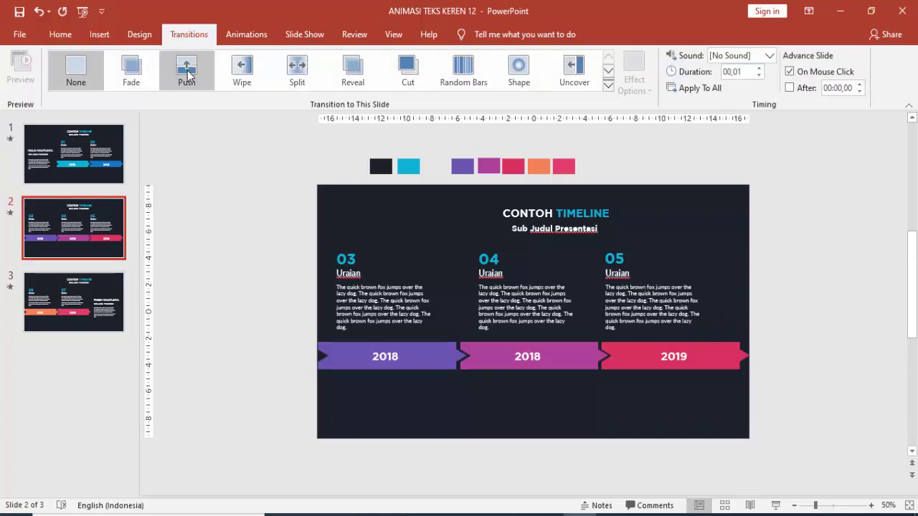
left_click(187, 74)
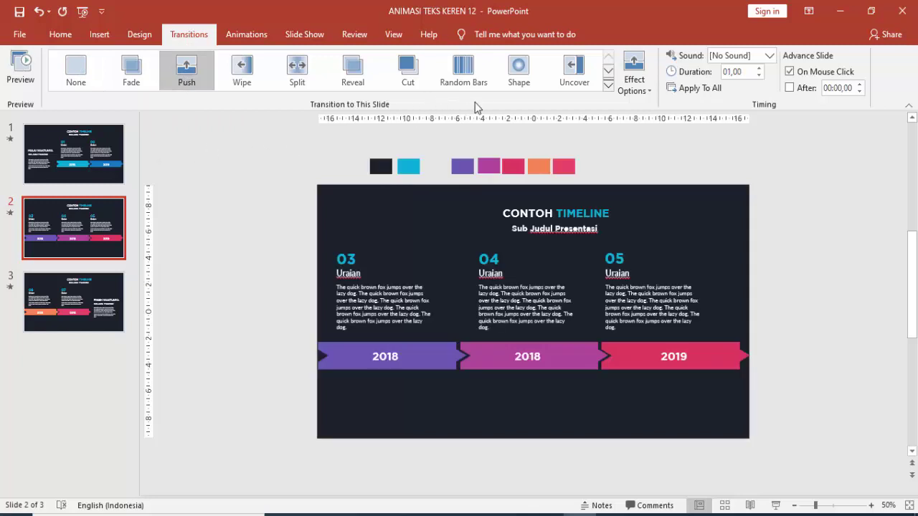
left_click(637, 80)
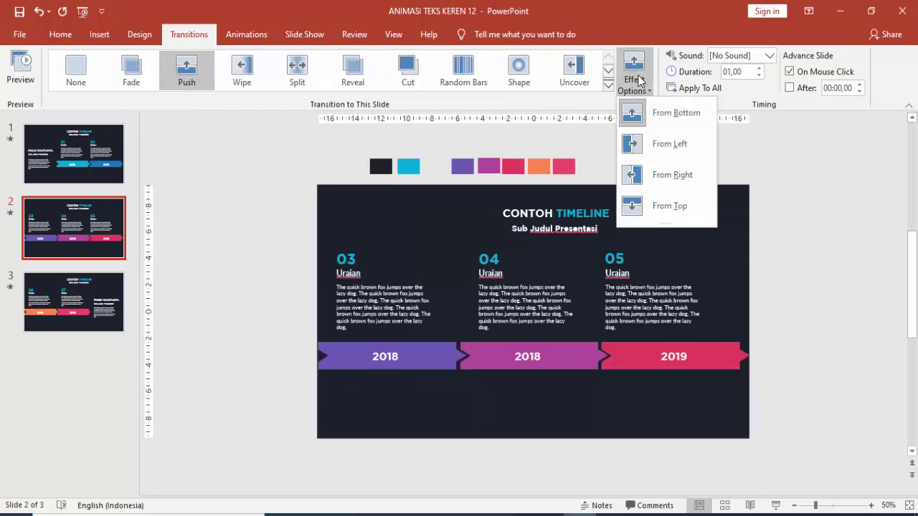
left_click(645, 177)
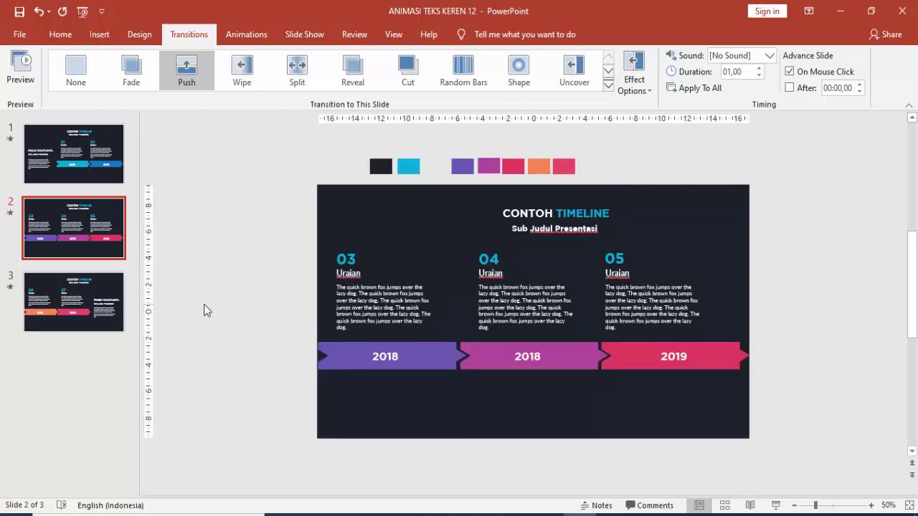
left_click(775, 505)
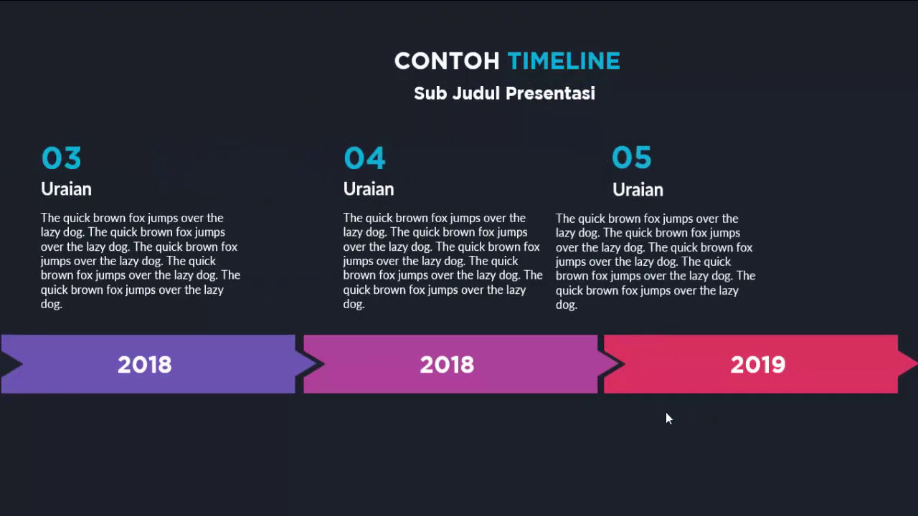
key("Escape")
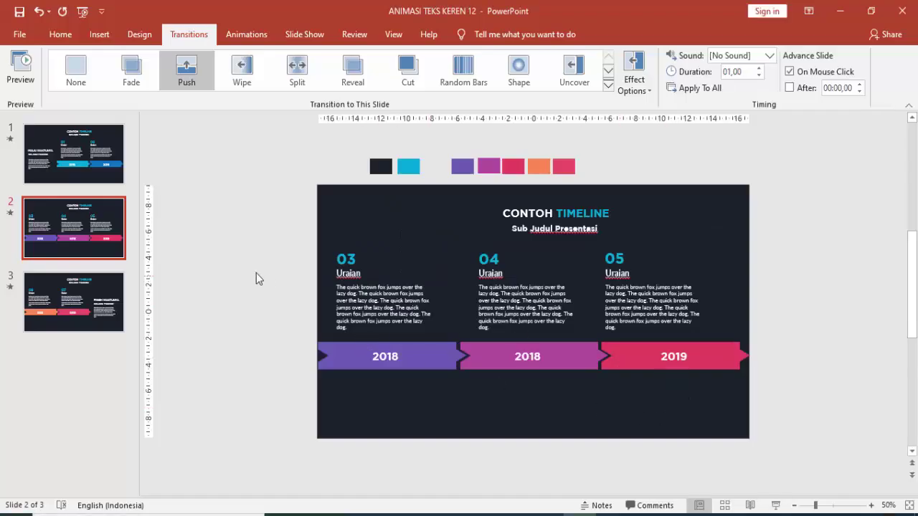
Give slide 3 a Push transition From Right, then select slide 1.
left_click(100, 315)
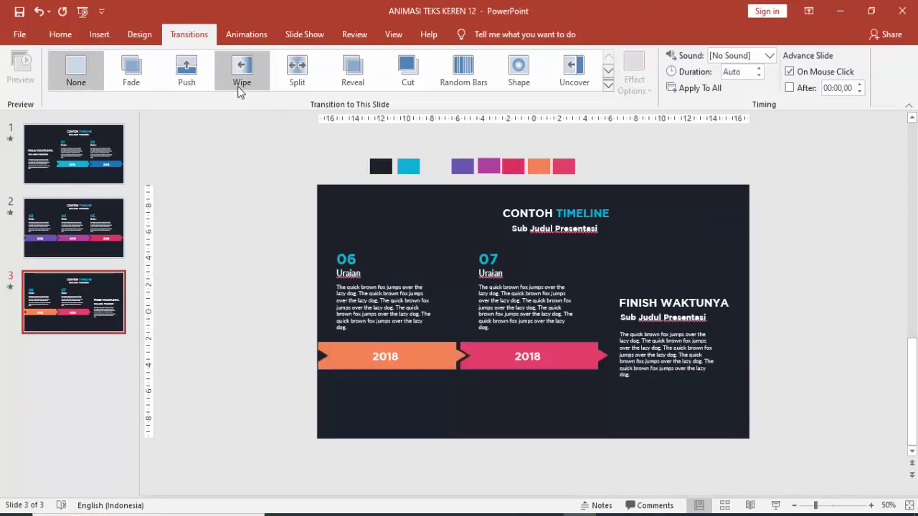
left_click(191, 72)
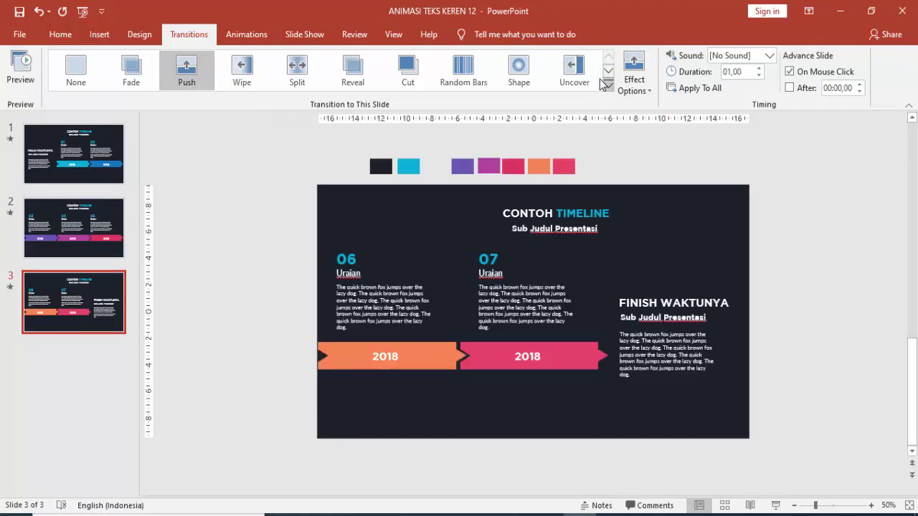
left_click(632, 76)
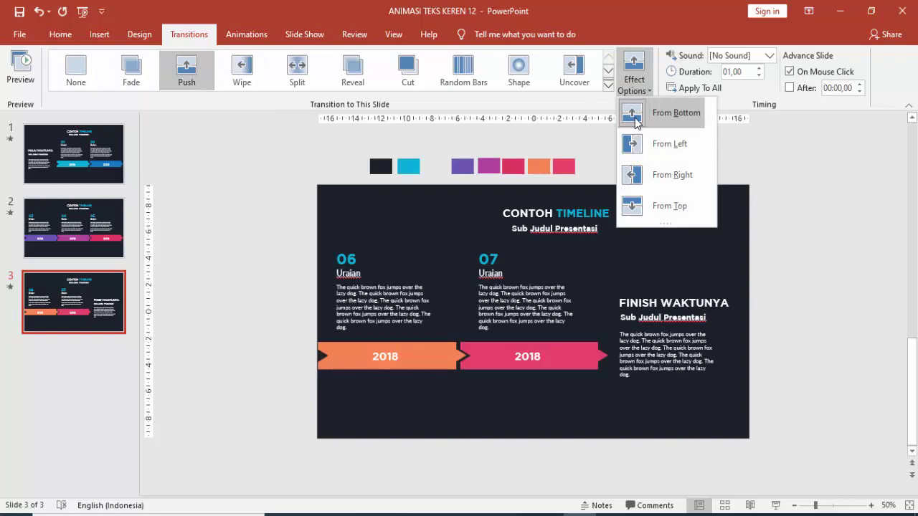
left_click(634, 176)
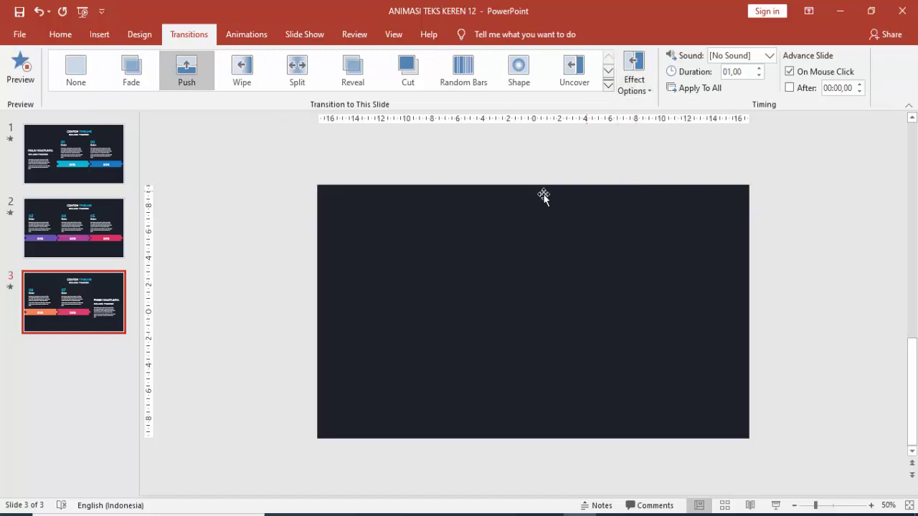
left_click(111, 172)
Start the slide show from slide 1 and advance to the next slide.
left_click(774, 505)
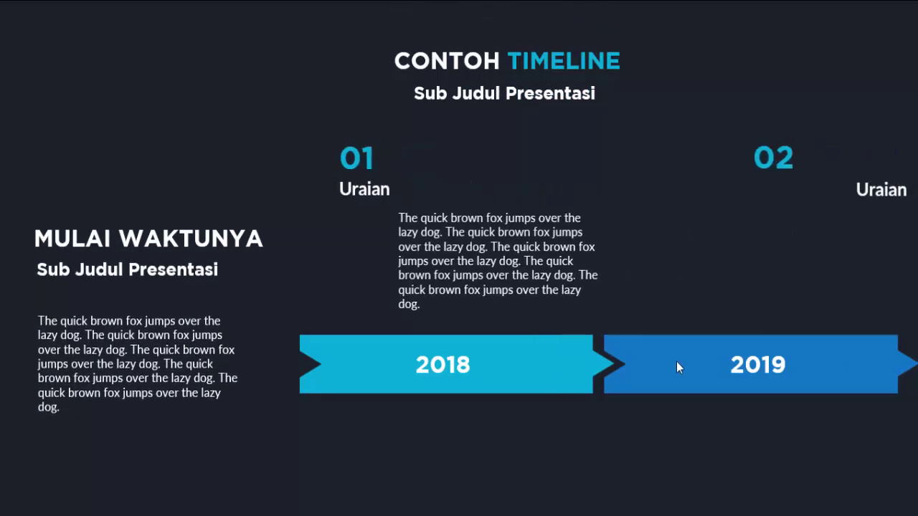
left_click(675, 367)
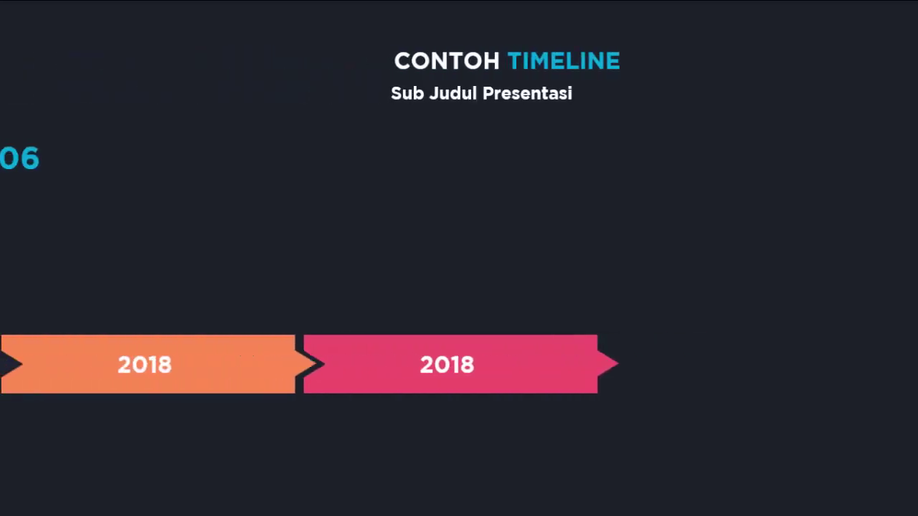
End the running show and check slide 2's Push transition direction options.
key("Escape")
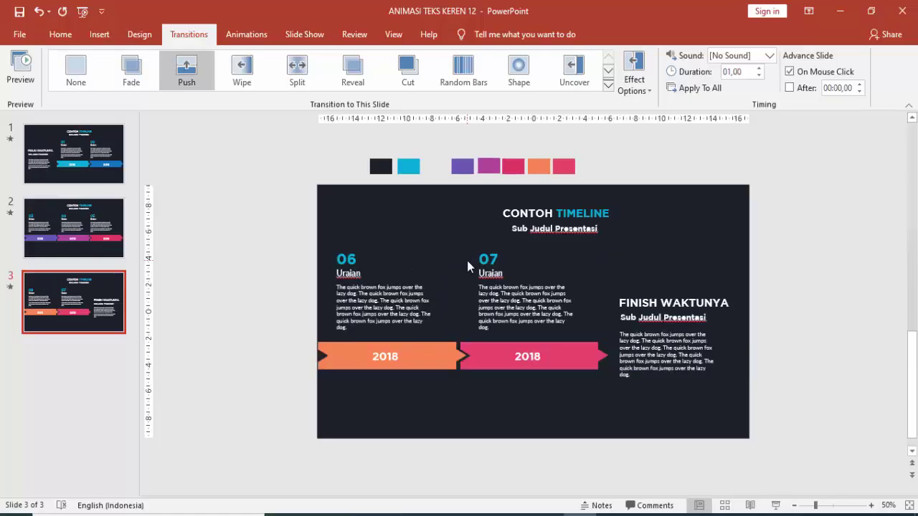
left_click(126, 218)
left_click(621, 84)
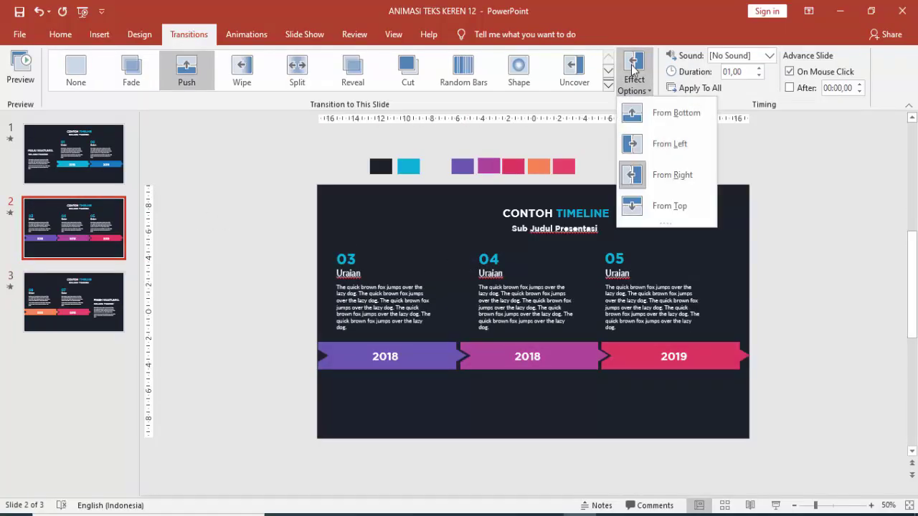
left_click(668, 143)
Compare slide 3's Push direction options, then go back to slide 2.
left_click(122, 287)
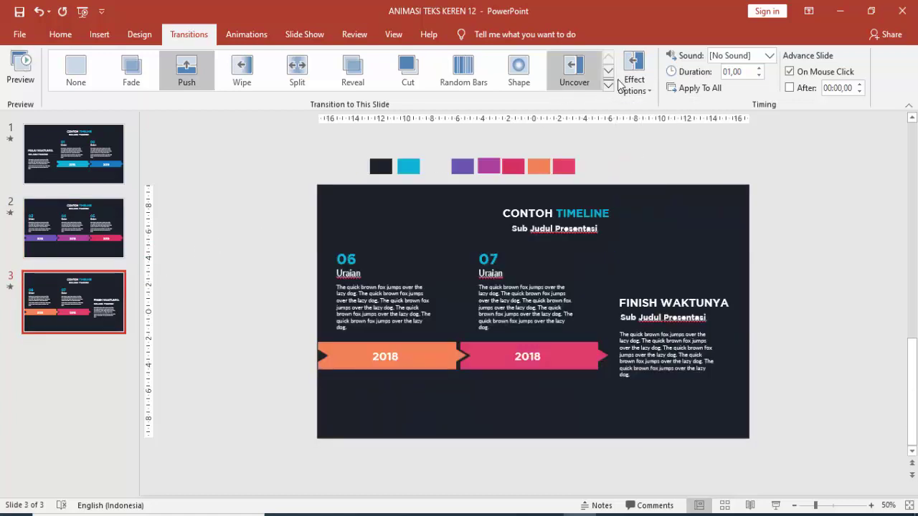
left_click(634, 80)
left_click(667, 144)
left_click(91, 222)
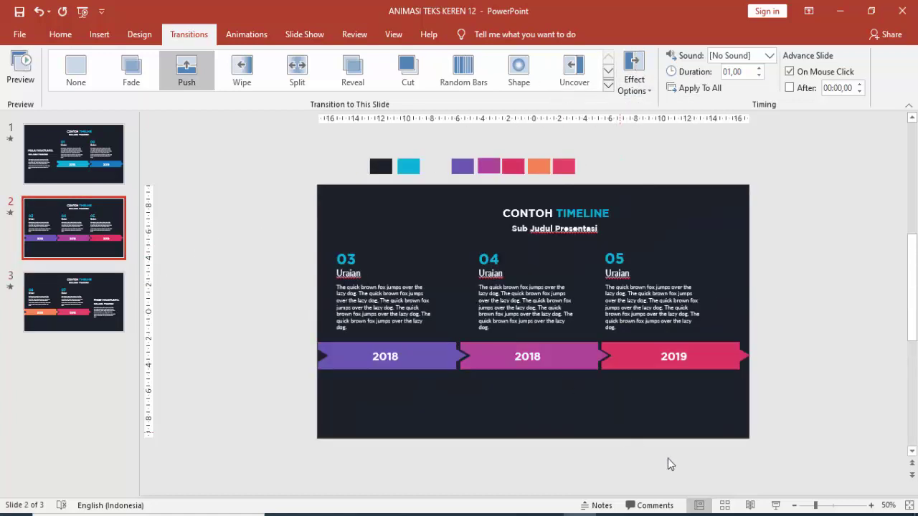
Preview the slide show from slide 2, then return to editing slide 1.
left_click(775, 506)
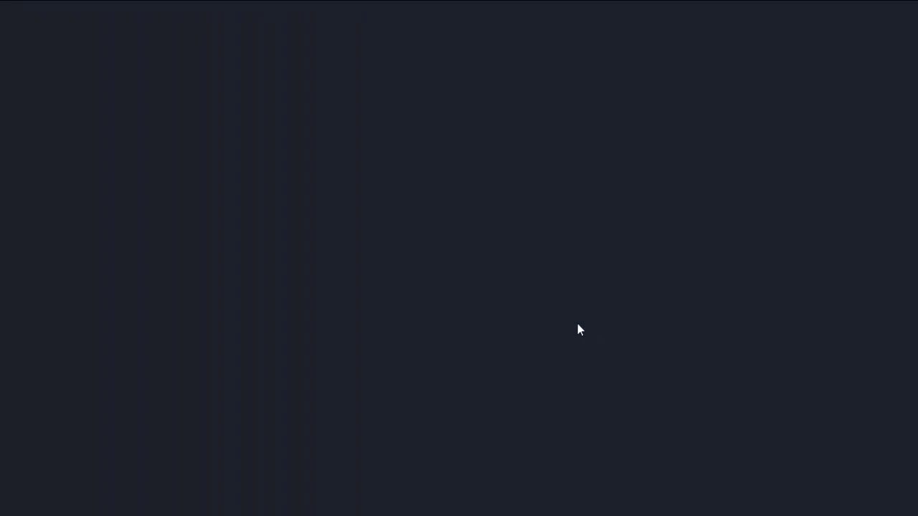
key("Escape")
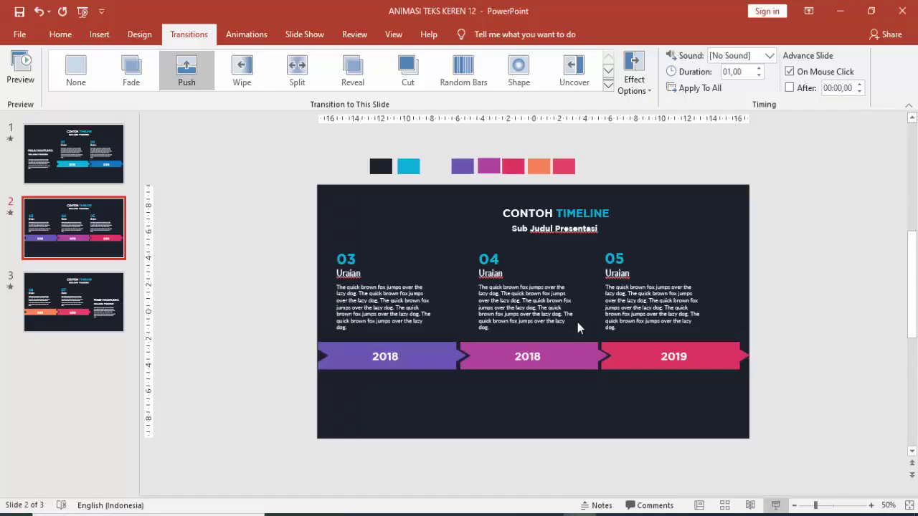
left_click(74, 154)
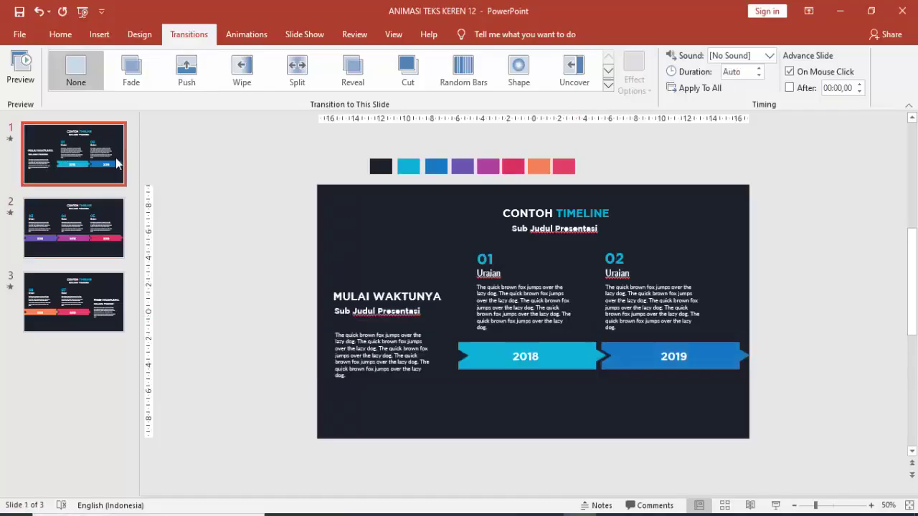
Run the show from slide 1 through all three slides, then exit on slide 3.
left_click(776, 505)
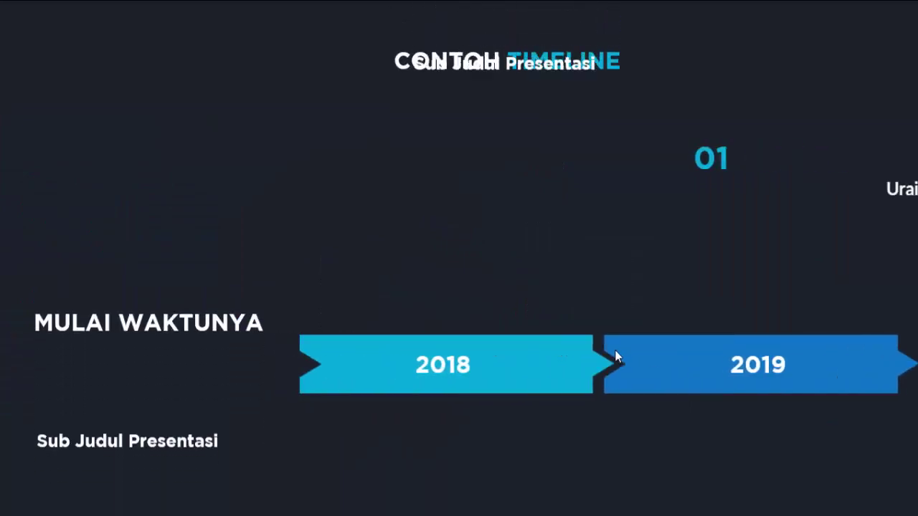
left_click(595, 316)
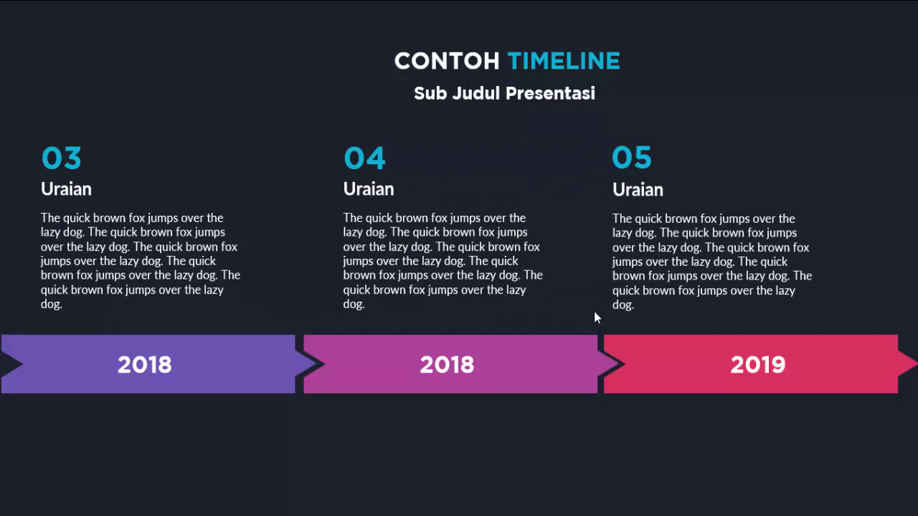
left_click(582, 320)
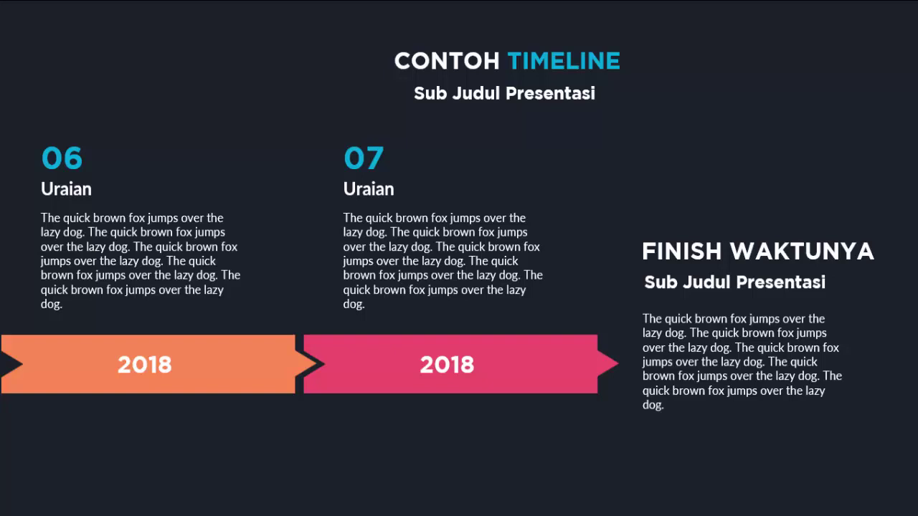
key("Escape")
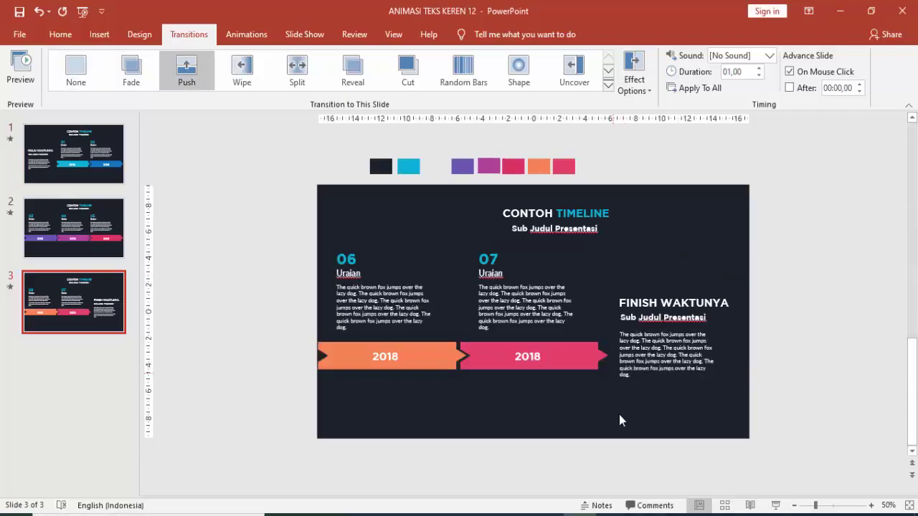